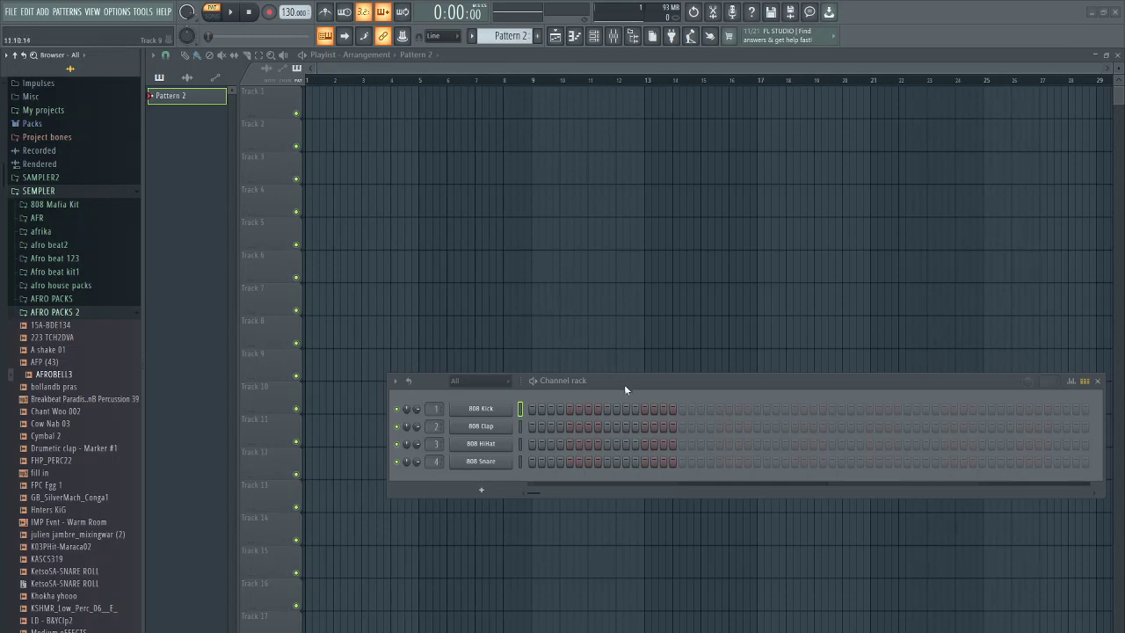
Move the Channel rack up to the middle of the playlist area
{"action": "left_click_drag", "start_coordinate": [631, 381], "coordinate": [584, 249]}
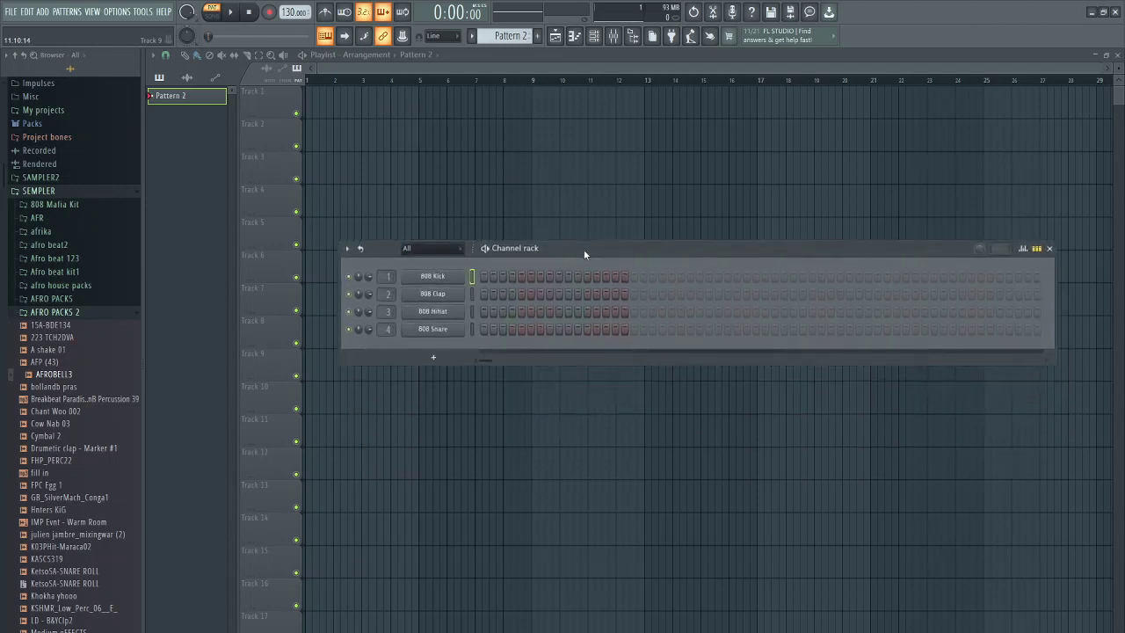
{"action": "left_click_drag", "start_coordinate": [583, 248], "coordinate": [583, 249]}
Minimise the FL Studio window and start FL Studio 20 from its desktop shortcut
{"action": "left_click", "coordinate": [1090, 12]}
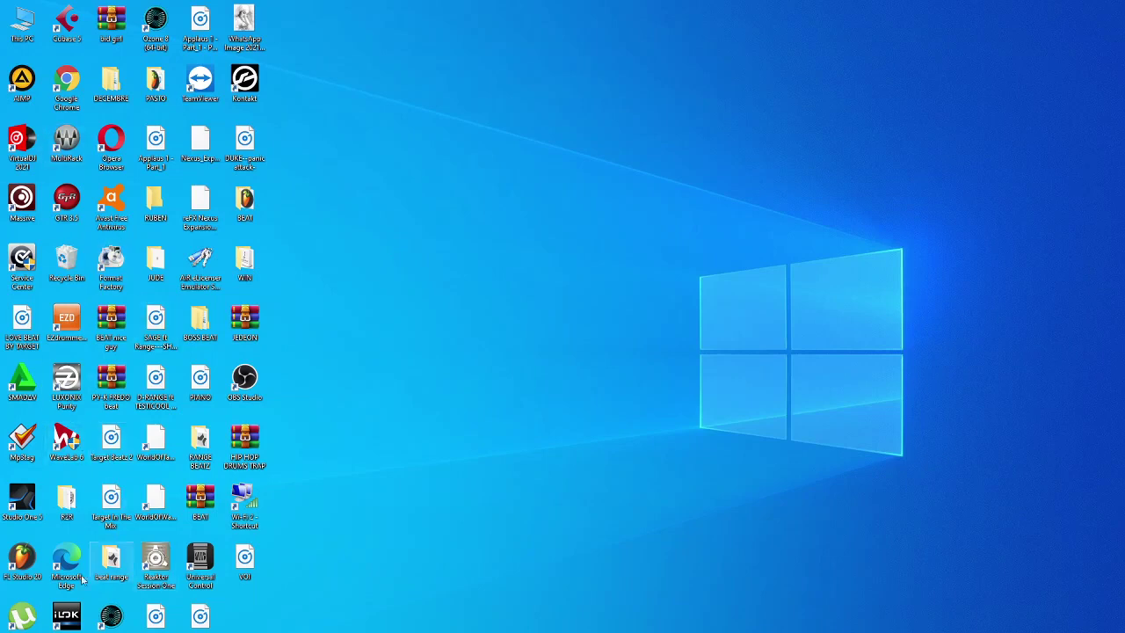
{"action": "left_click", "coordinate": [29, 564]}
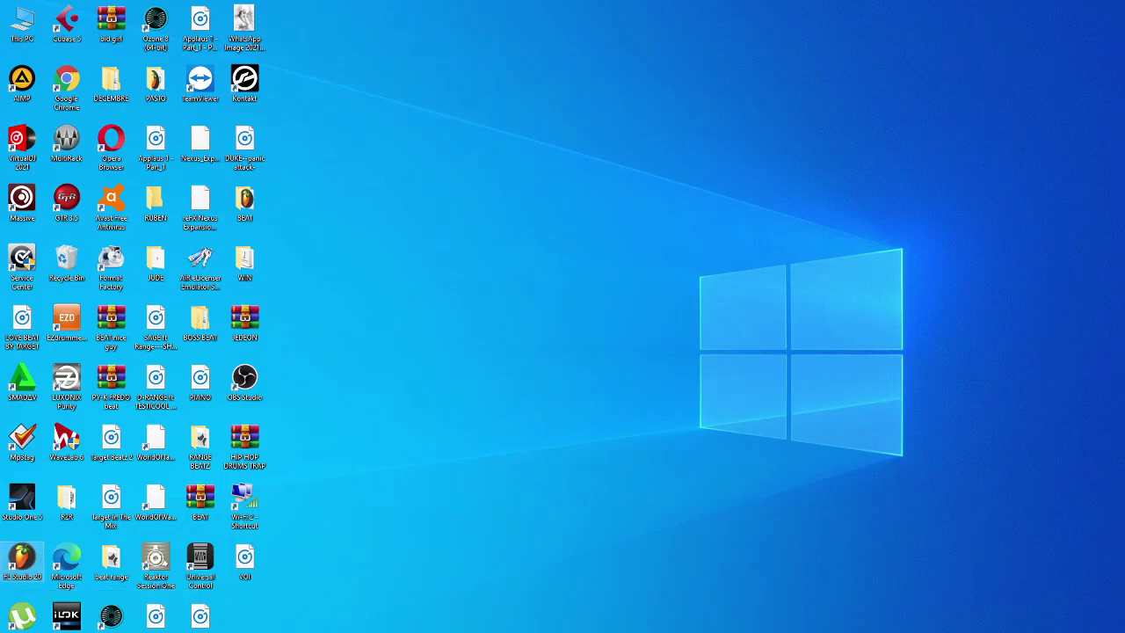
{"action": "double_click", "coordinate": [30, 564]}
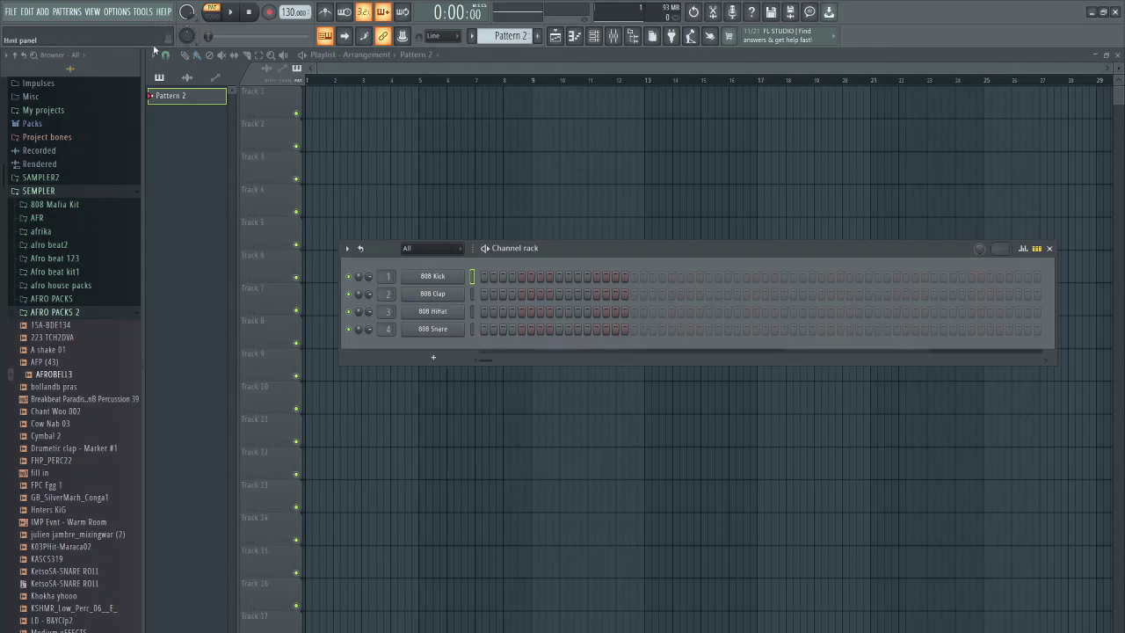
{"action": "left_click", "coordinate": [164, 14]}
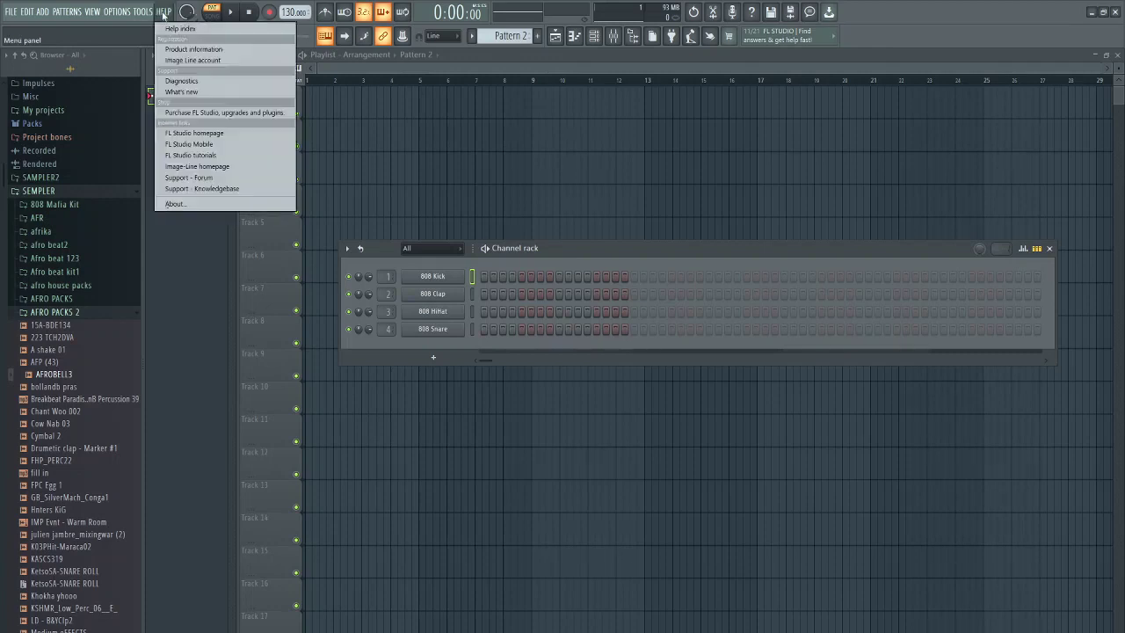
{"action": "left_click", "coordinate": [96, 28]}
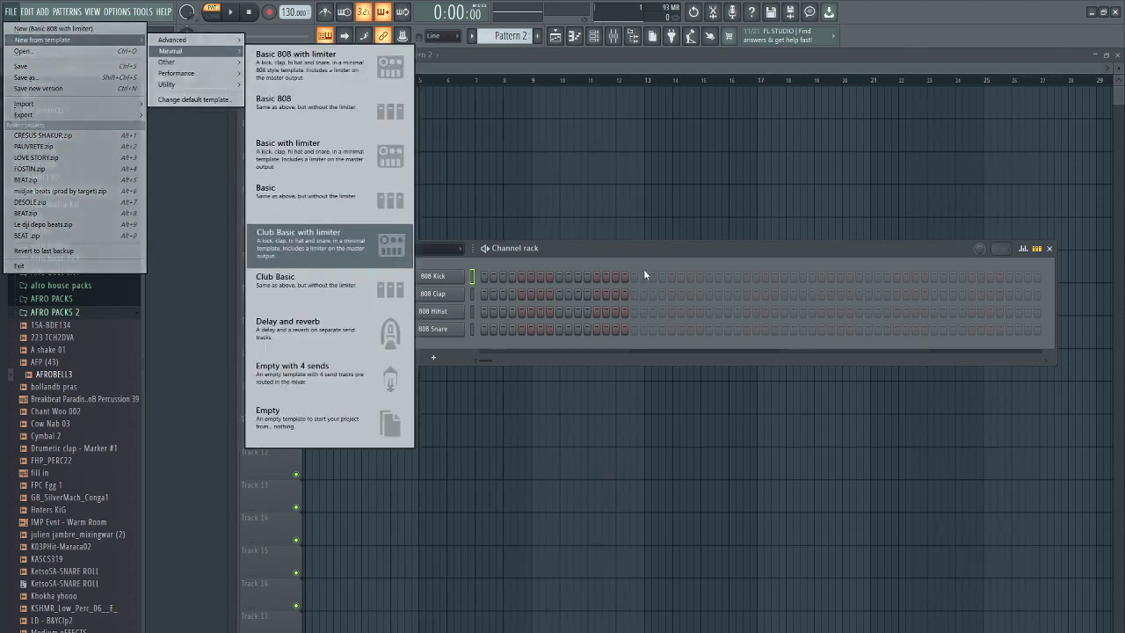
{"action": "left_click", "coordinate": [654, 250]}
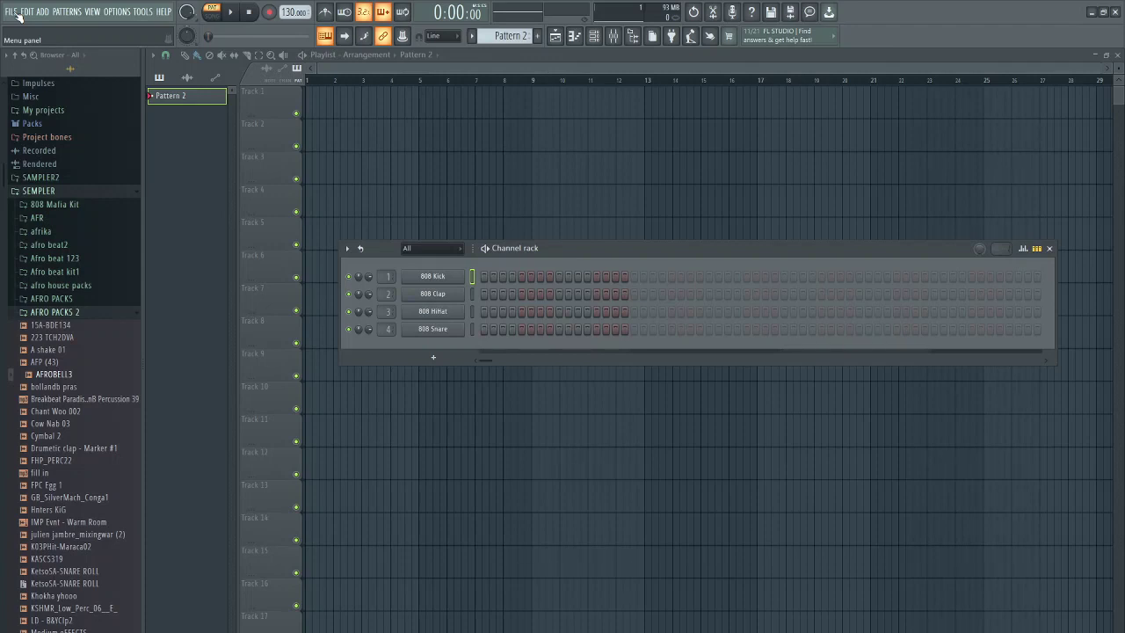
Open the 808 Kick channel's sampler settings, audition its waveform and close them
{"action": "left_click", "coordinate": [442, 280]}
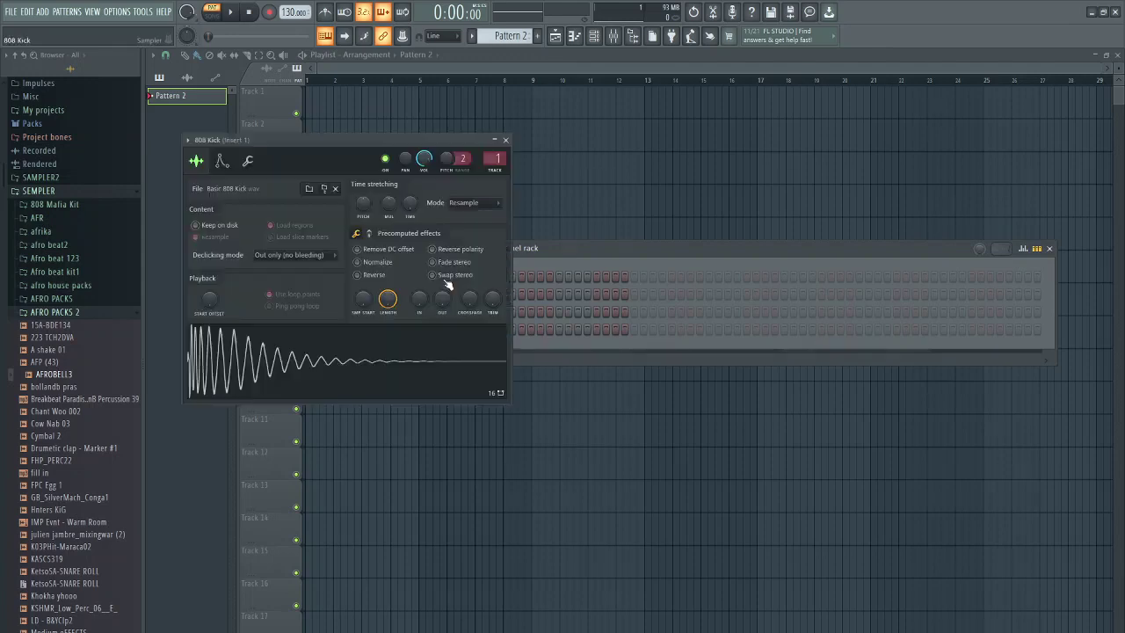
{"action": "left_click", "coordinate": [285, 387]}
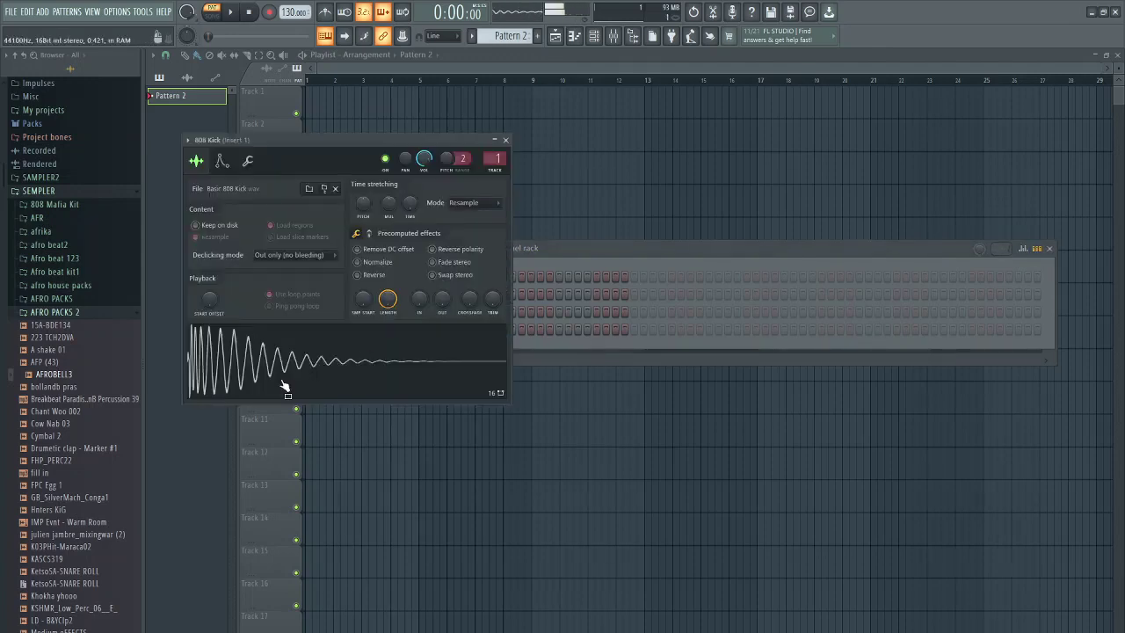
{"action": "left_click", "coordinate": [506, 141]}
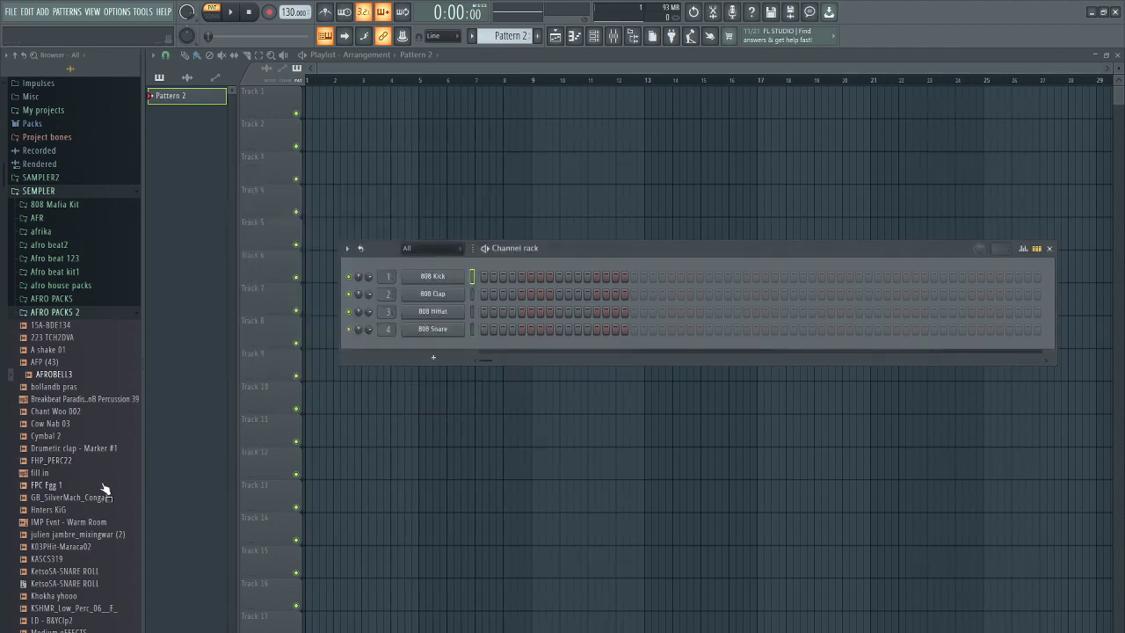
Examine the sample browser's contents and the available file, plugin-adding, pattern and options commands
{"action": "scroll", "coordinate": [96, 467], "scroll_direction": "down", "scroll_amount": 10}
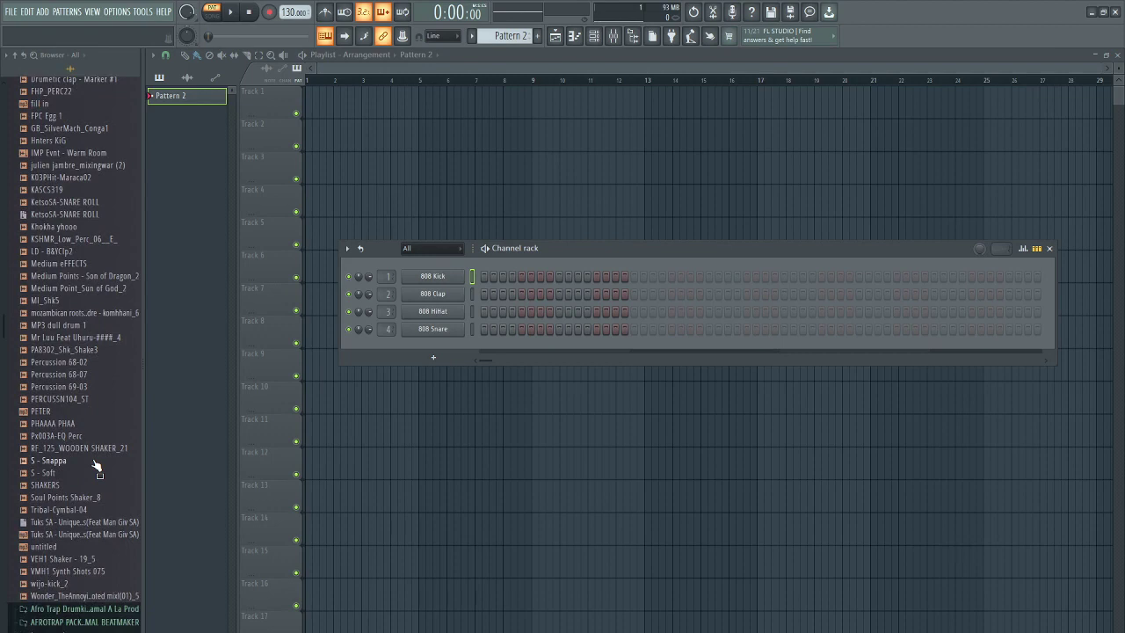
{"action": "scroll", "coordinate": [97, 467], "scroll_direction": "up", "scroll_amount": 14}
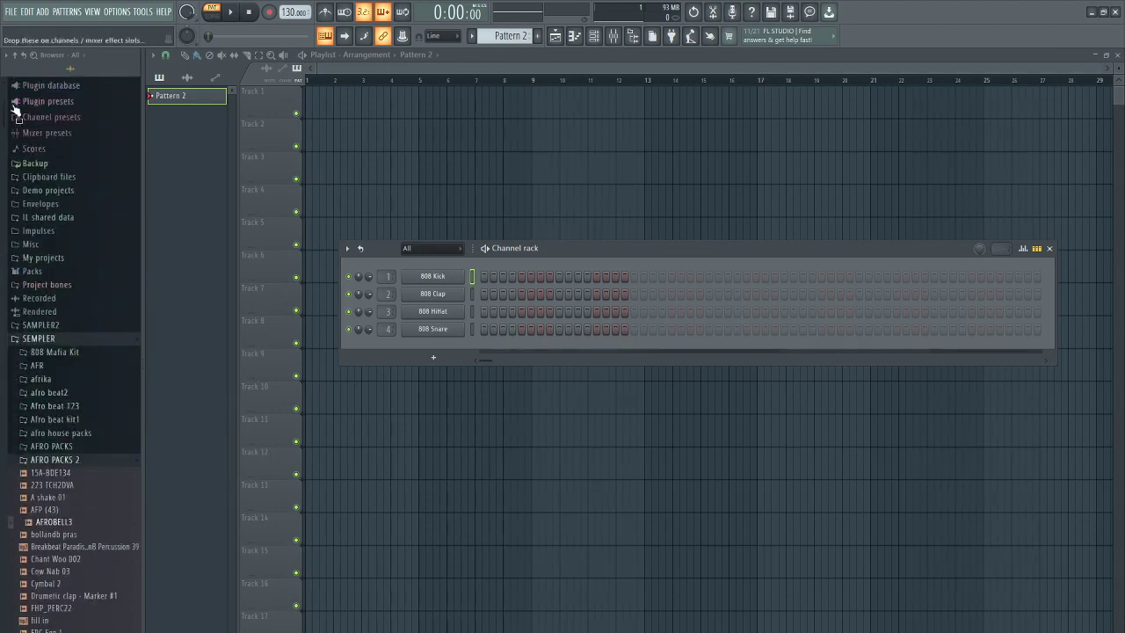
{"action": "left_click", "coordinate": [11, 12]}
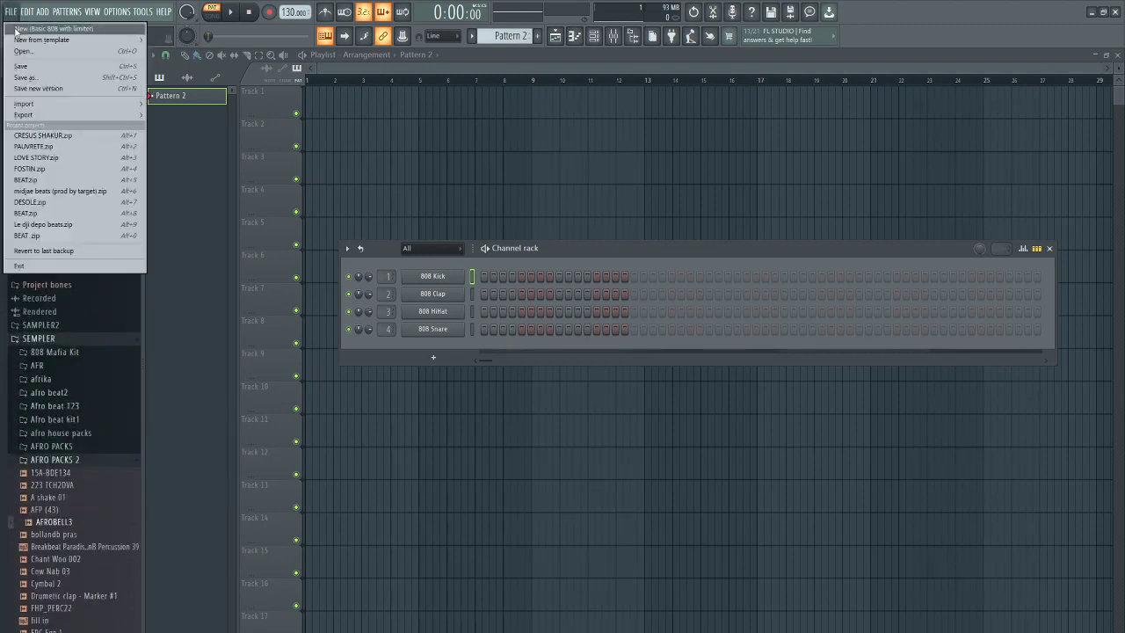
{"action": "mouse_move", "coordinate": [16, 42]}
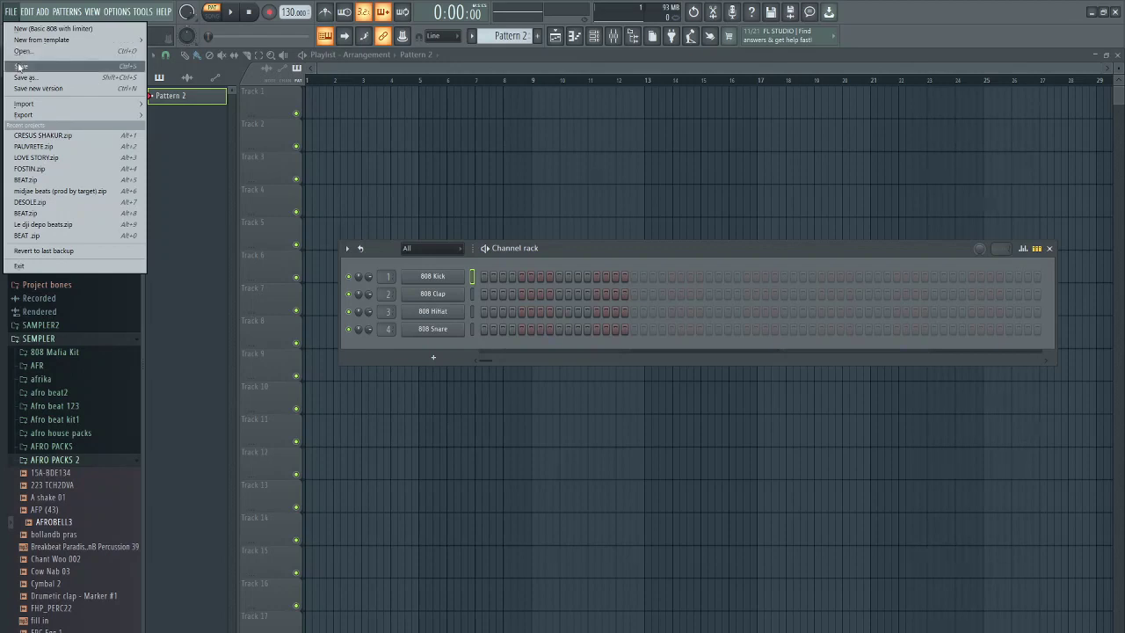
{"action": "mouse_move", "coordinate": [24, 104]}
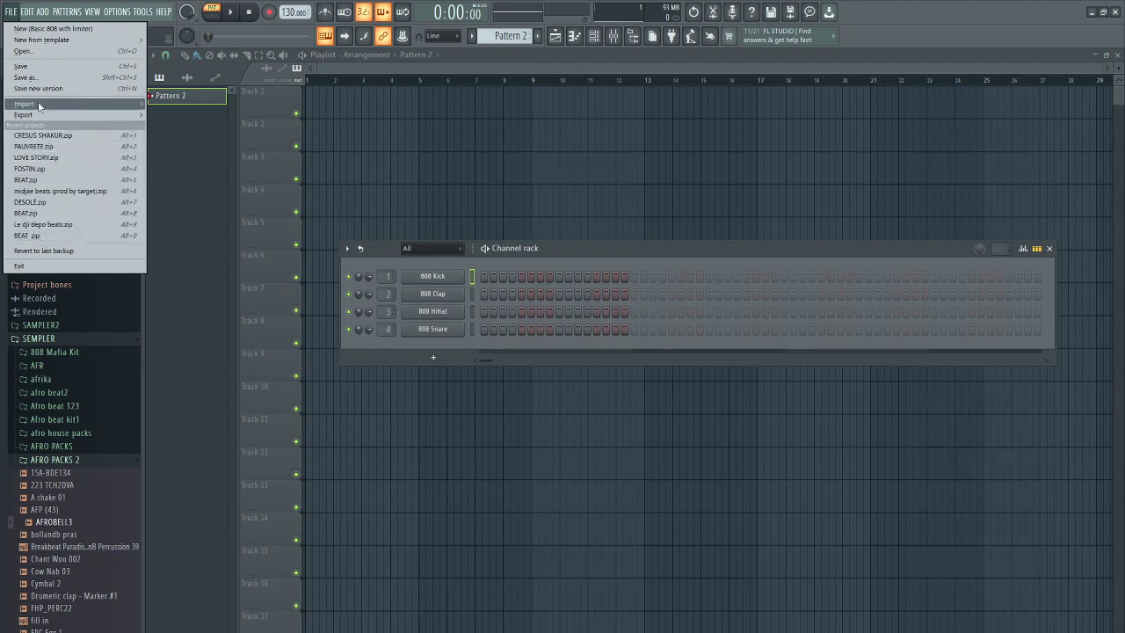
{"action": "mouse_move", "coordinate": [21, 13]}
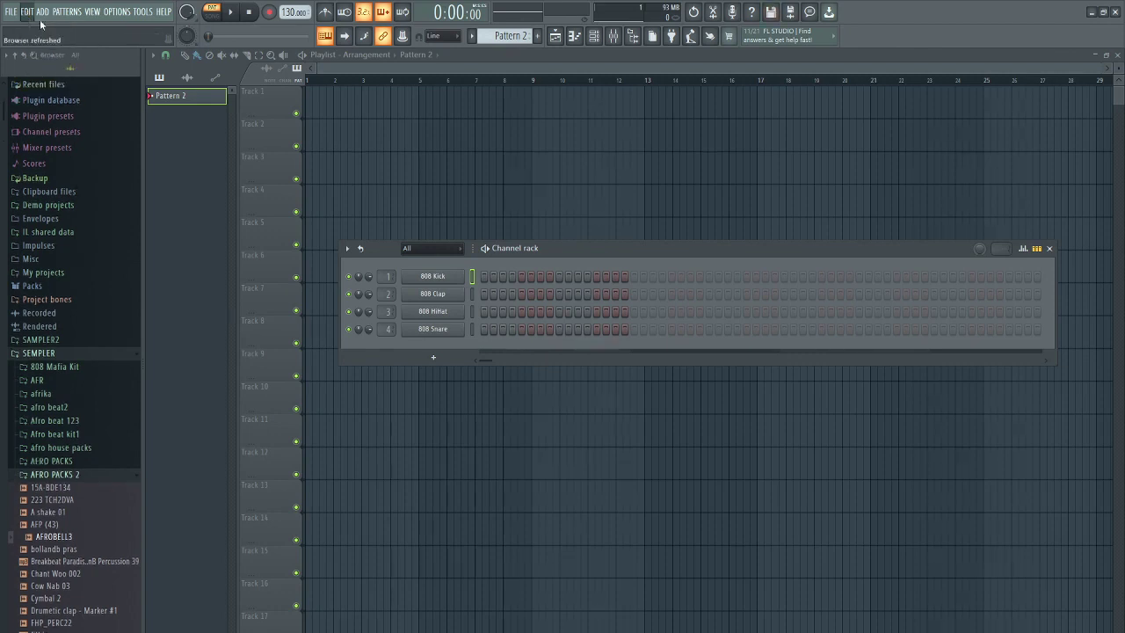
{"action": "left_click", "coordinate": [41, 16]}
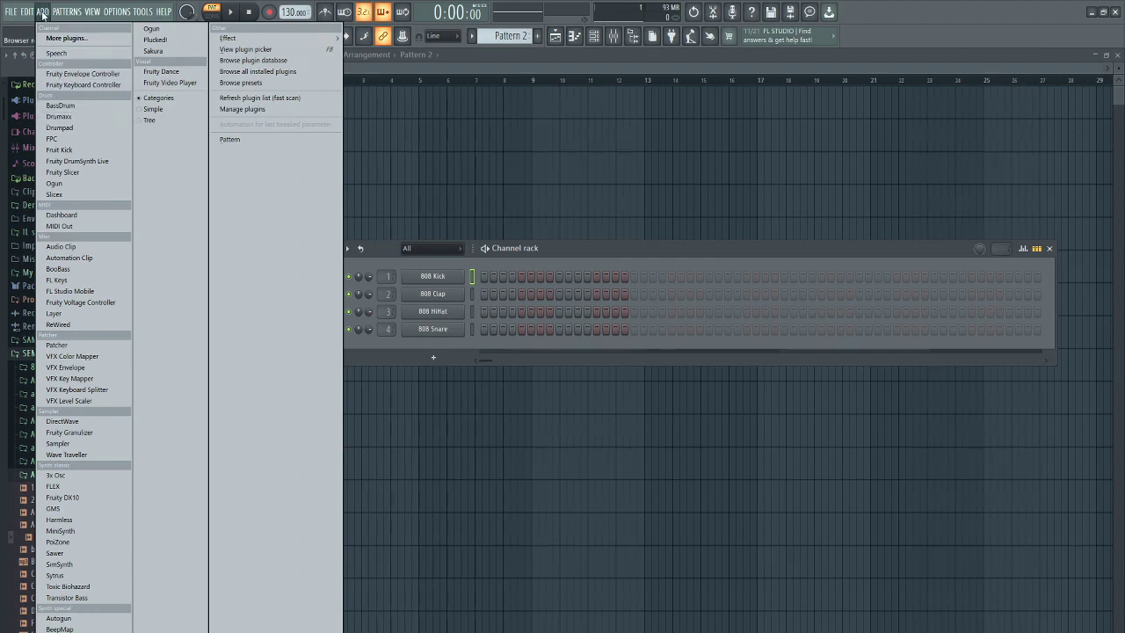
{"action": "mouse_move", "coordinate": [59, 13]}
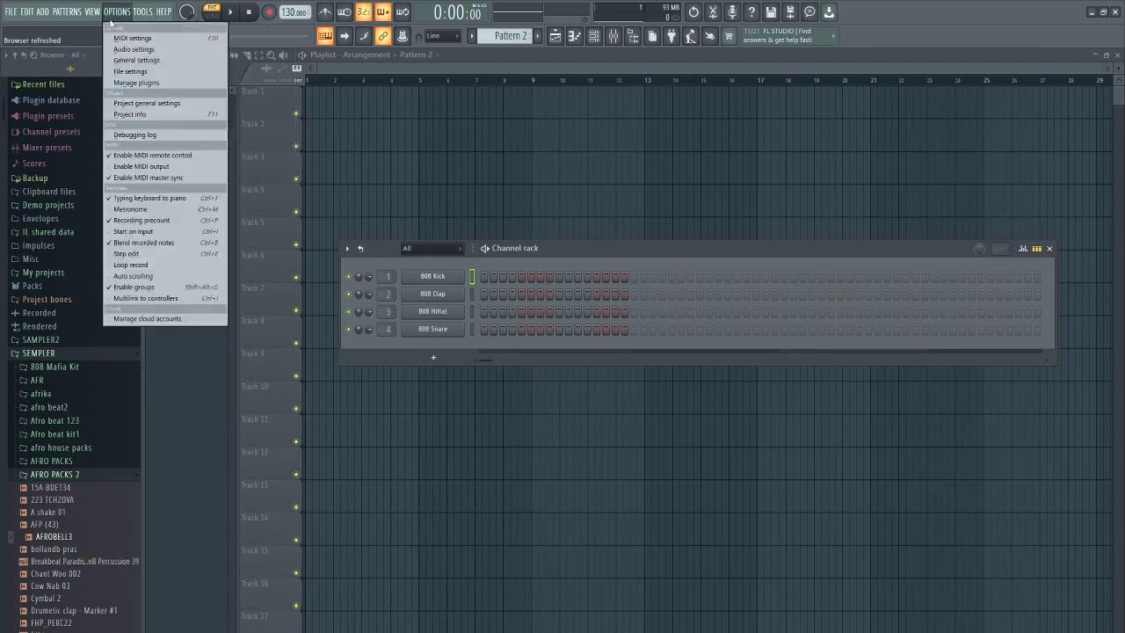
{"action": "mouse_move", "coordinate": [13, 17]}
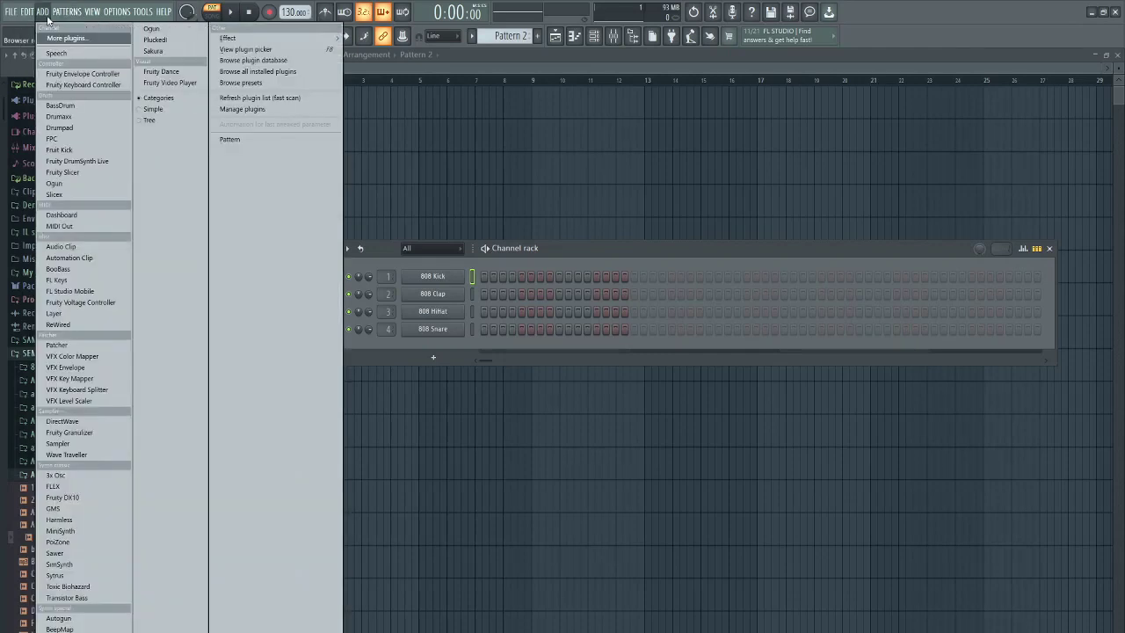
{"action": "left_click", "coordinate": [45, 13]}
{"action": "left_click", "coordinate": [59, 16]}
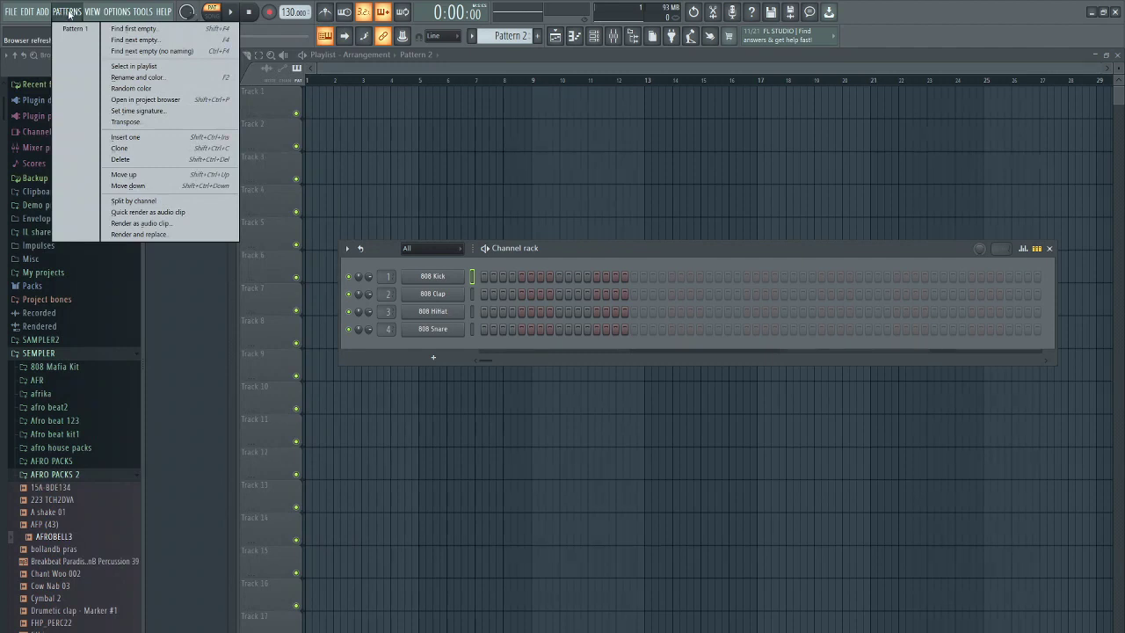
Open the audio settings, select Primary Sound Driver as the device and review the other installed audio devices
{"action": "mouse_move", "coordinate": [90, 13]}
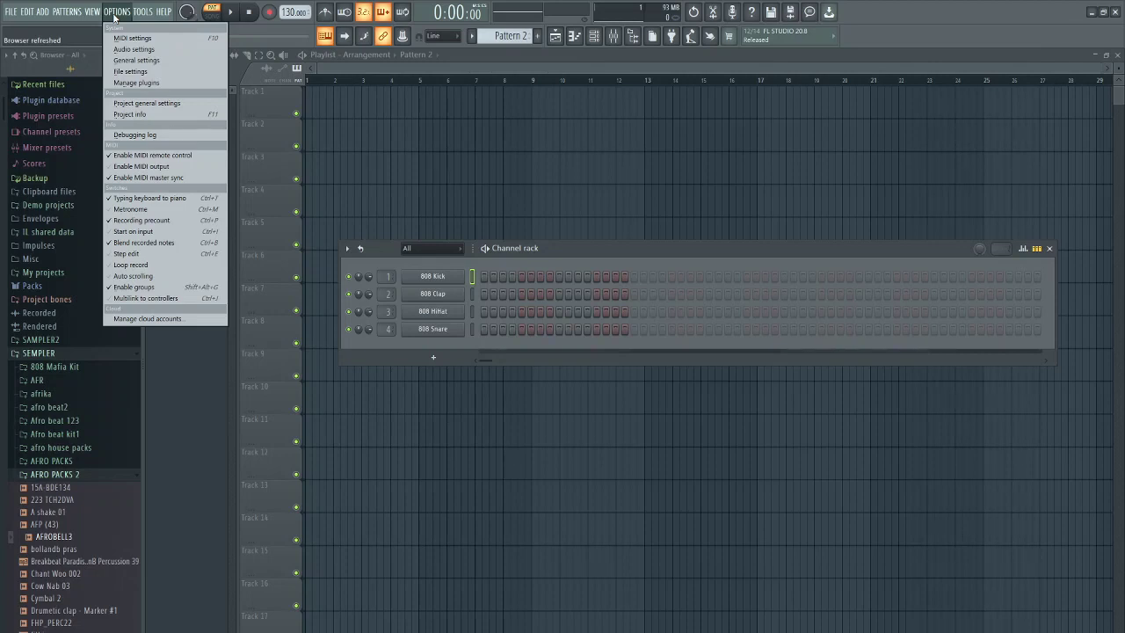
{"action": "left_click", "coordinate": [141, 49]}
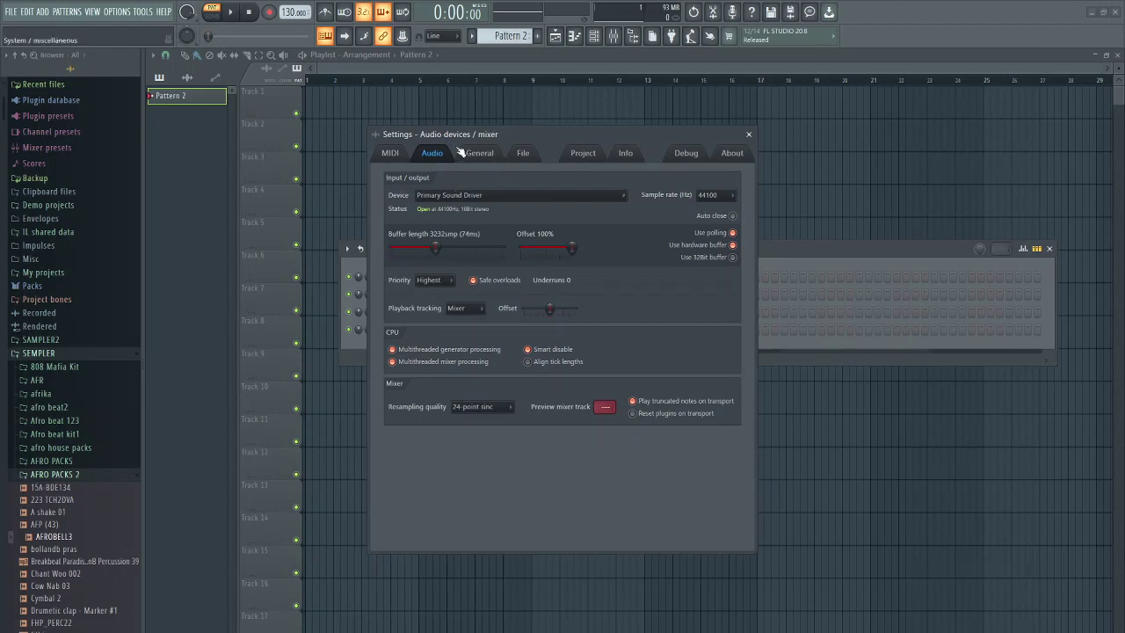
{"action": "left_click", "coordinate": [464, 196]}
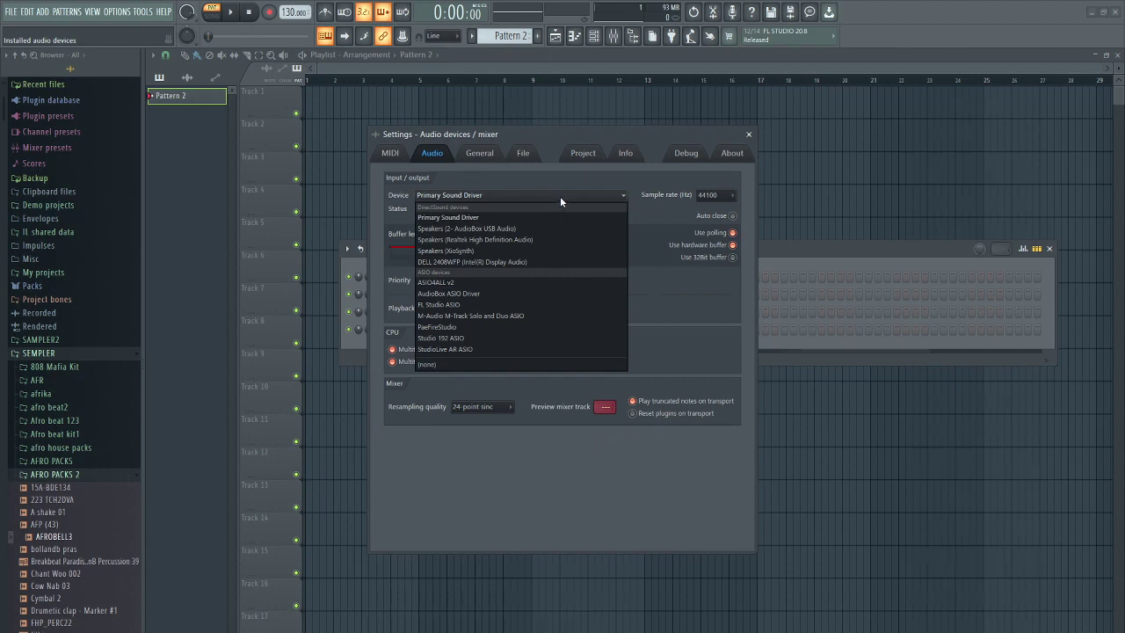
{"action": "left_click", "coordinate": [478, 218]}
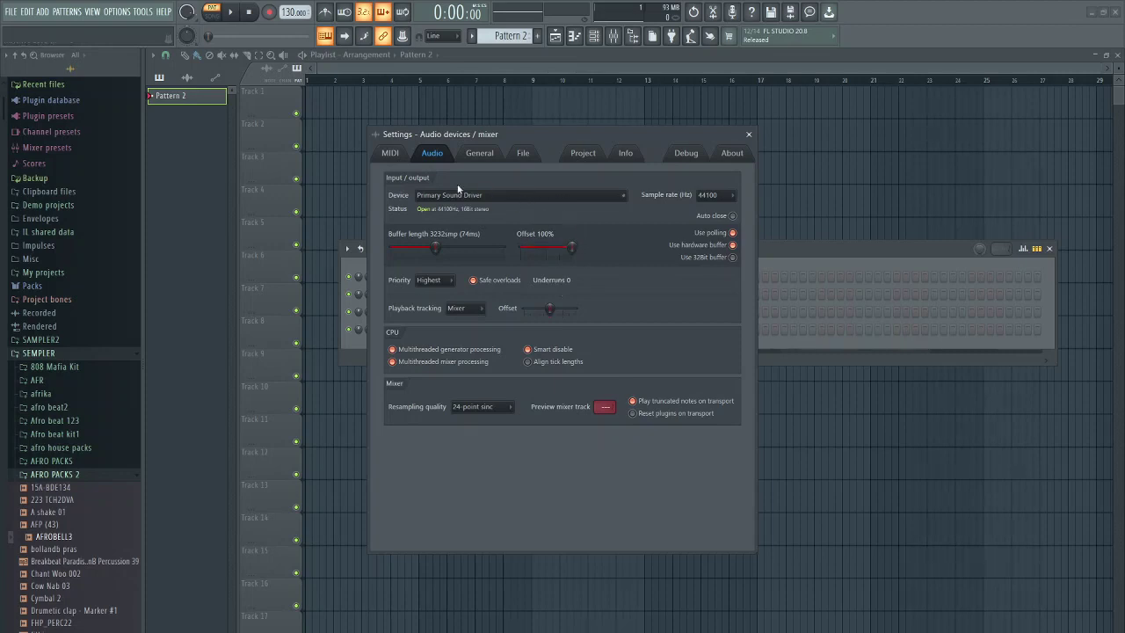
{"action": "left_click", "coordinate": [477, 196]}
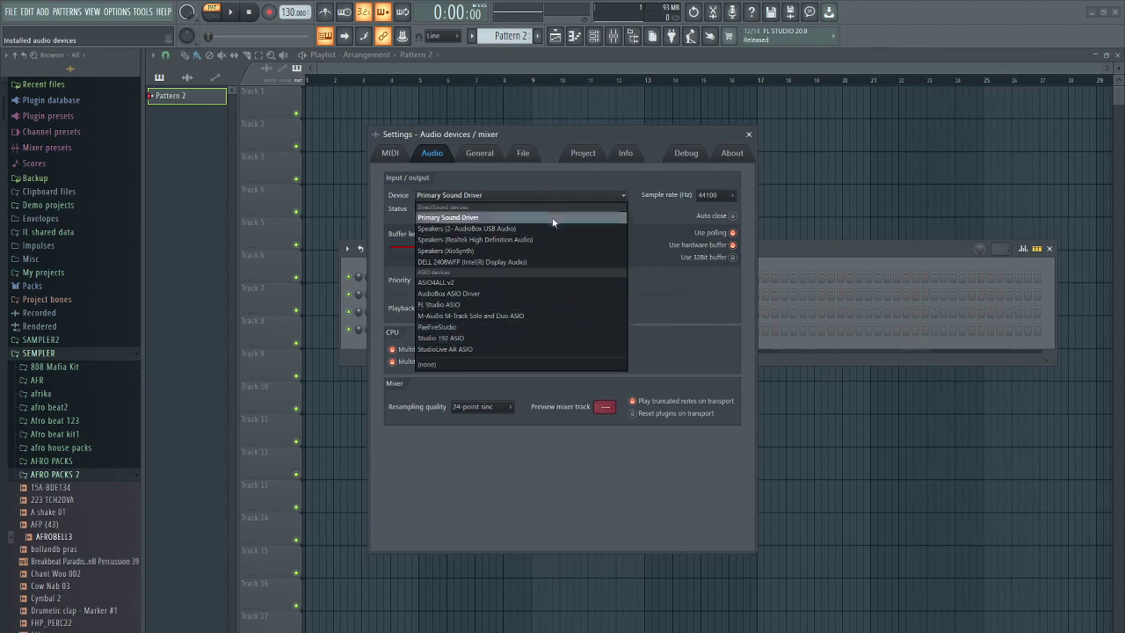
{"action": "left_click", "coordinate": [560, 195]}
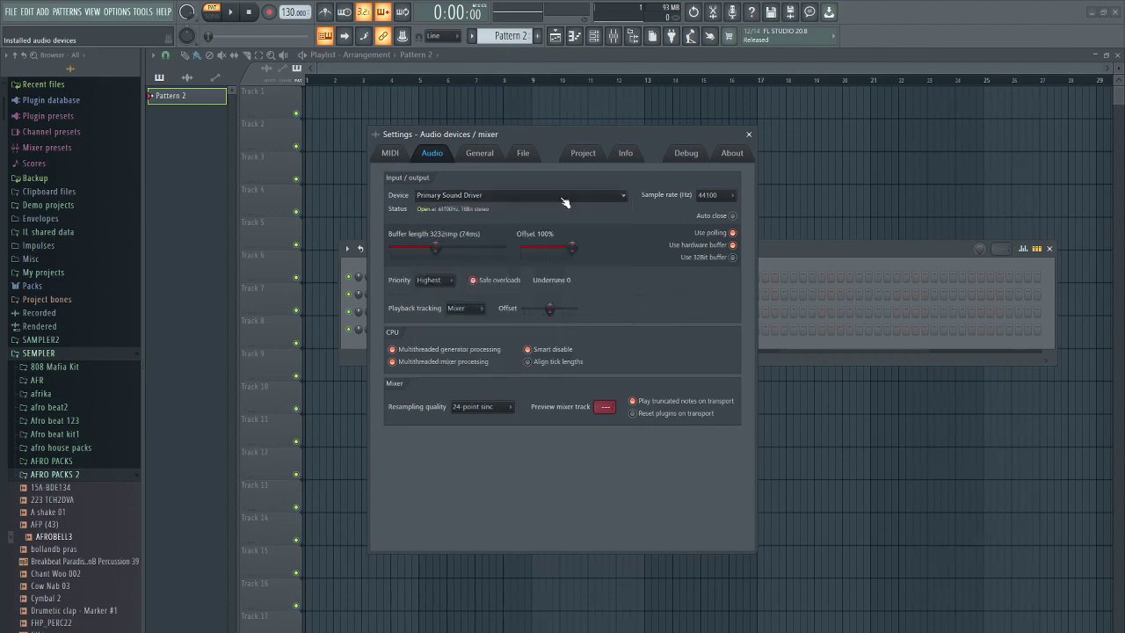
Inspect the XioSynth and 2- AudioBox USB MIDI In input devices in the MIDI settings, moving the settings window aside
{"action": "left_click", "coordinate": [398, 160]}
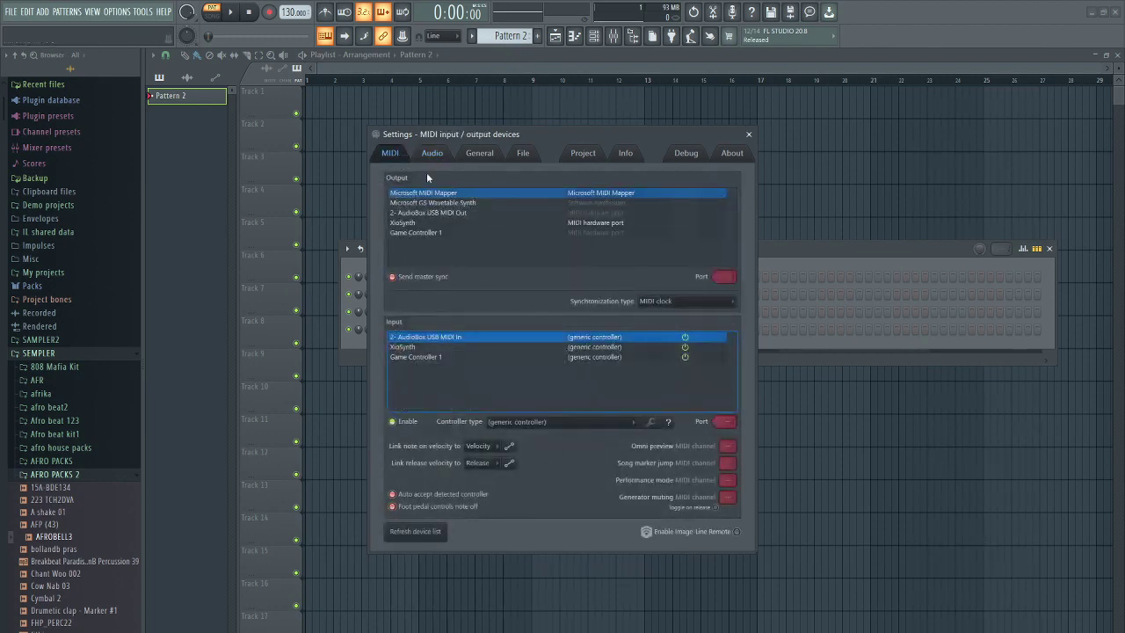
{"action": "left_click", "coordinate": [404, 348]}
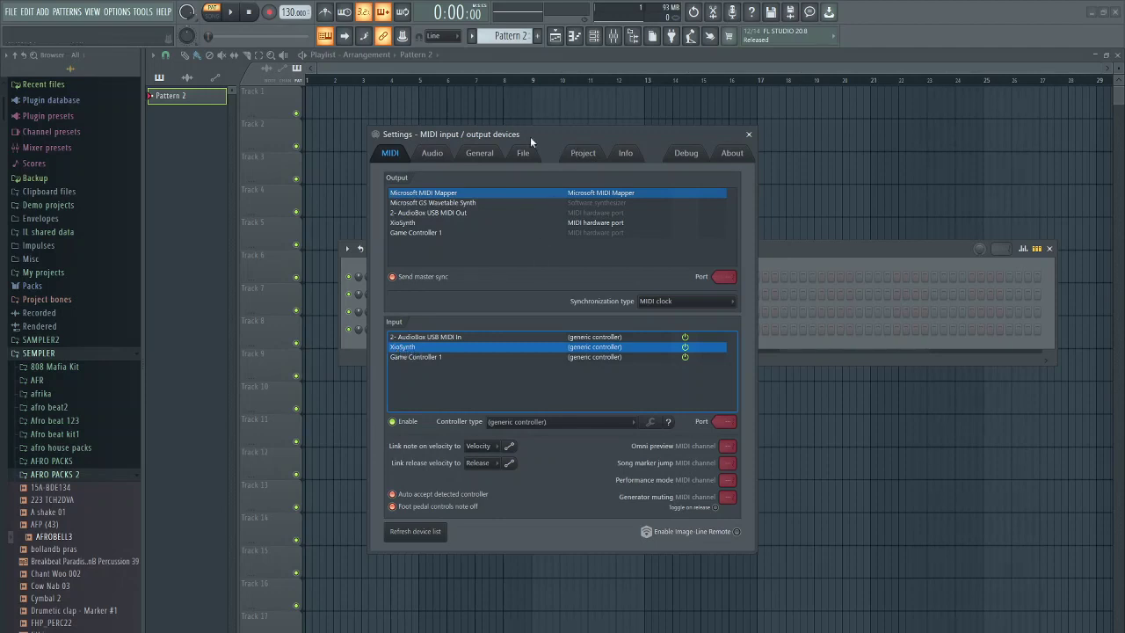
{"action": "left_click_drag", "start_coordinate": [535, 135], "coordinate": [684, 144]}
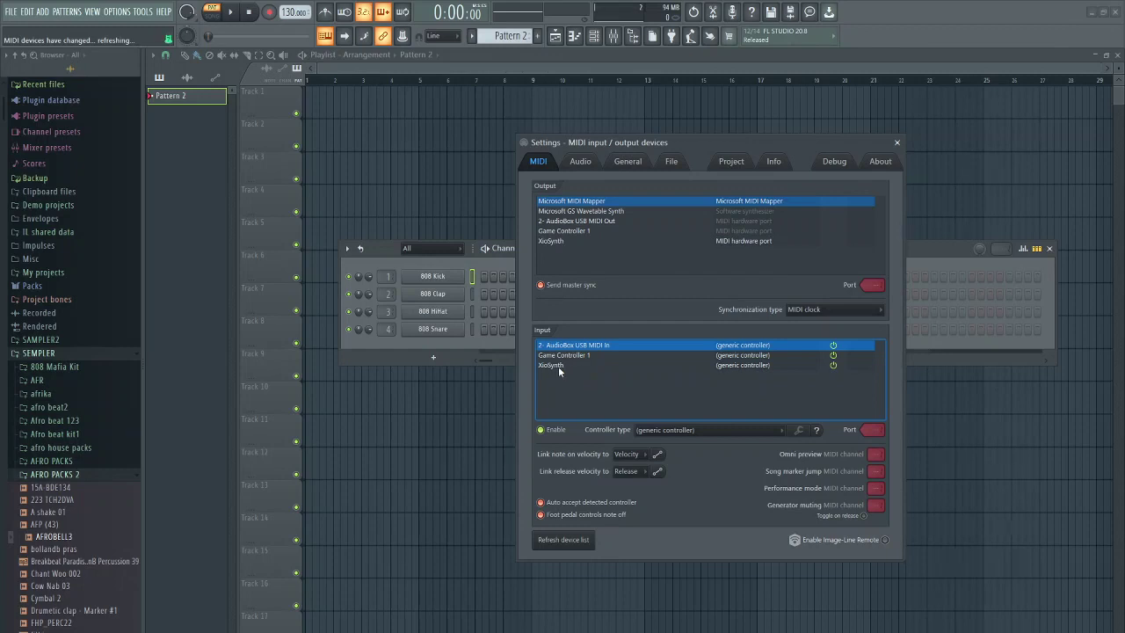
{"action": "left_click", "coordinate": [558, 366]}
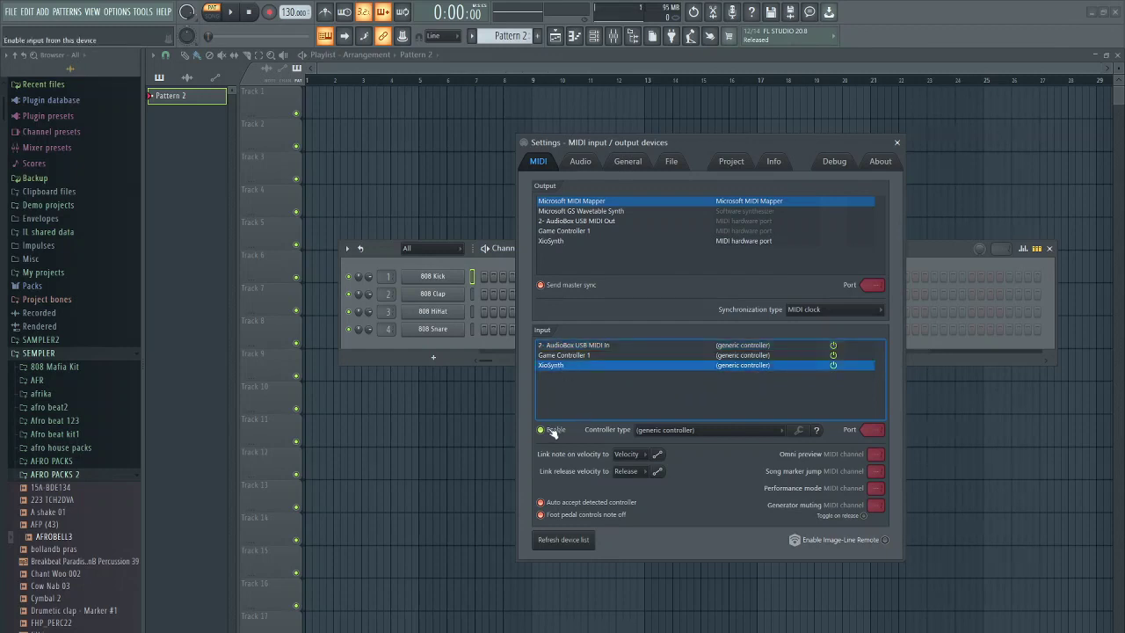
{"action": "left_click", "coordinate": [570, 347]}
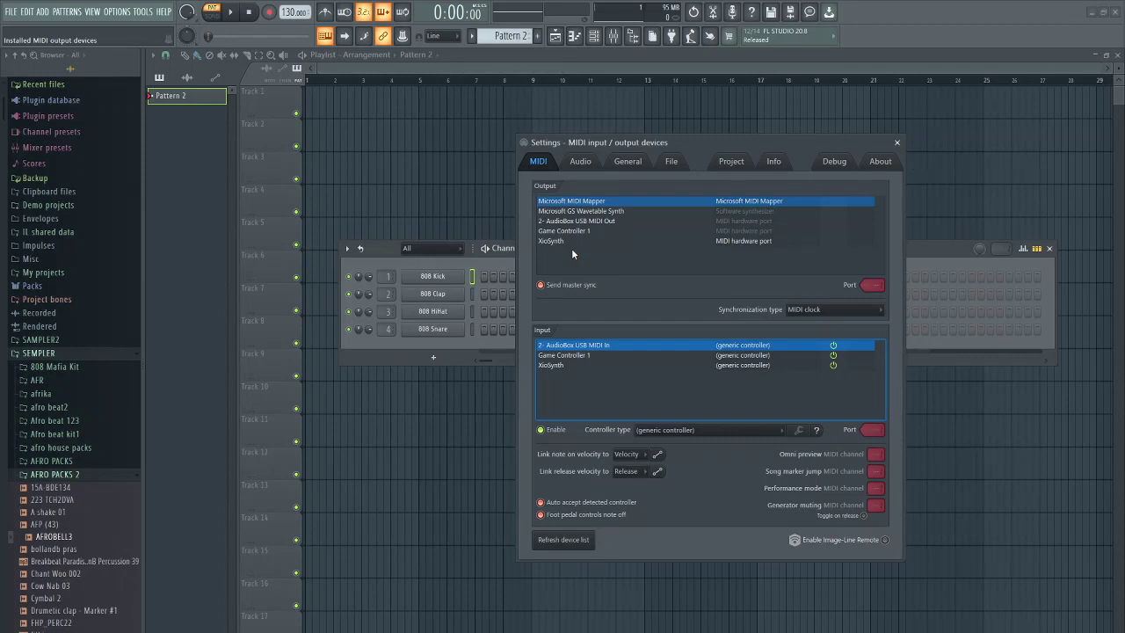
Review the general settings and the browser's extra search folders, and audition the "fill in" sample from AFRO PACKS 2
{"action": "left_click", "coordinate": [604, 162]}
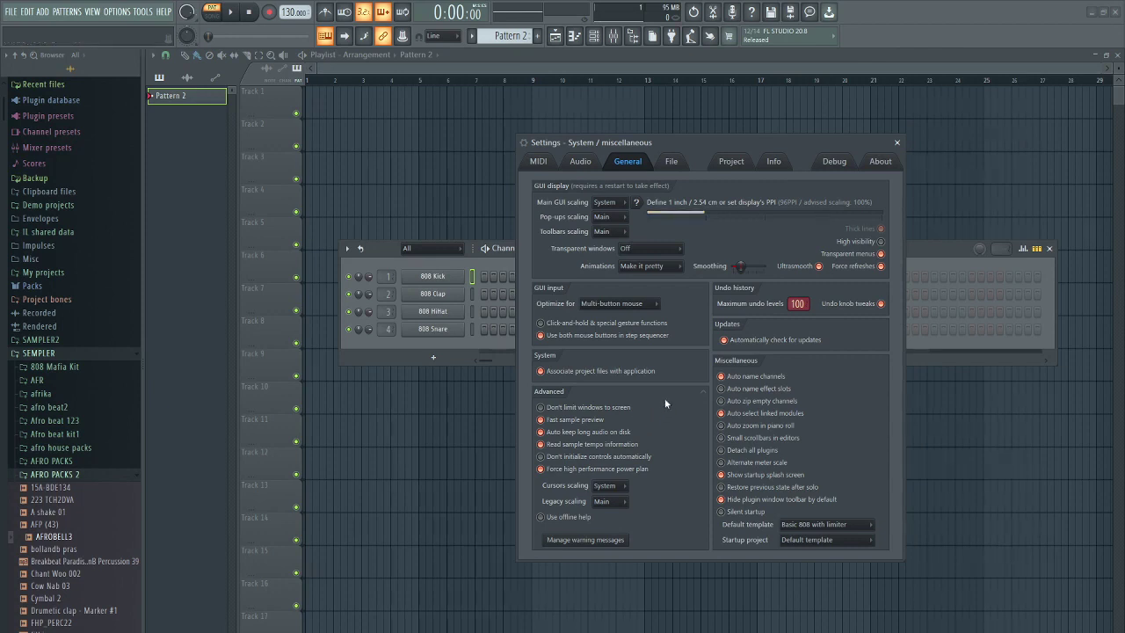
{"action": "left_click", "coordinate": [675, 162]}
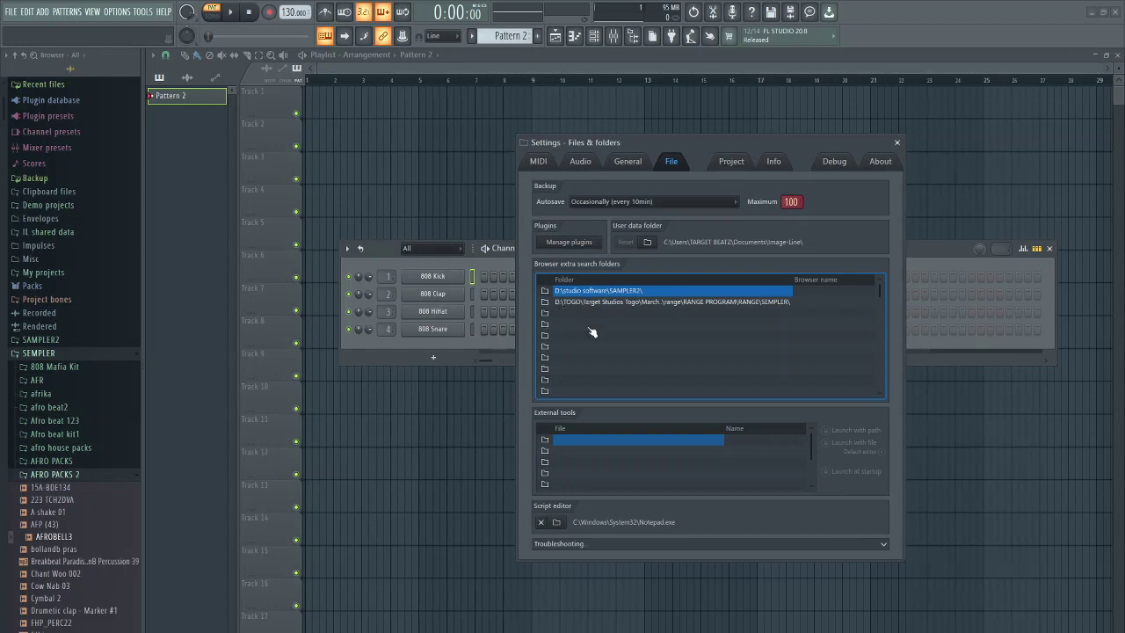
{"action": "left_click", "coordinate": [50, 610]}
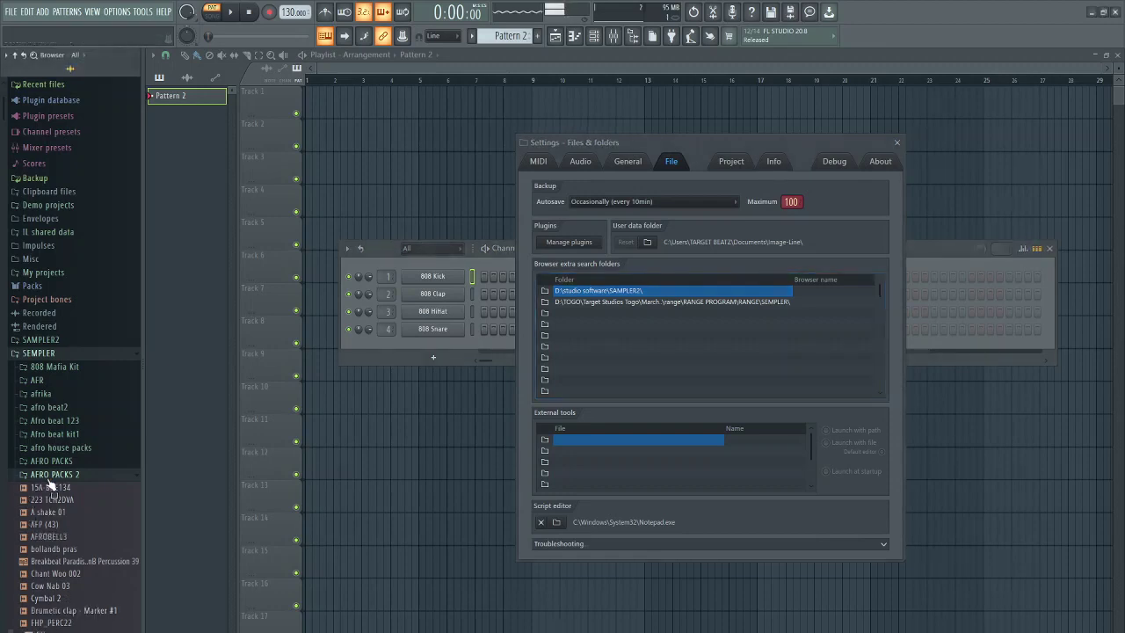
{"action": "scroll", "coordinate": [50, 486], "scroll_direction": "down", "scroll_amount": 8}
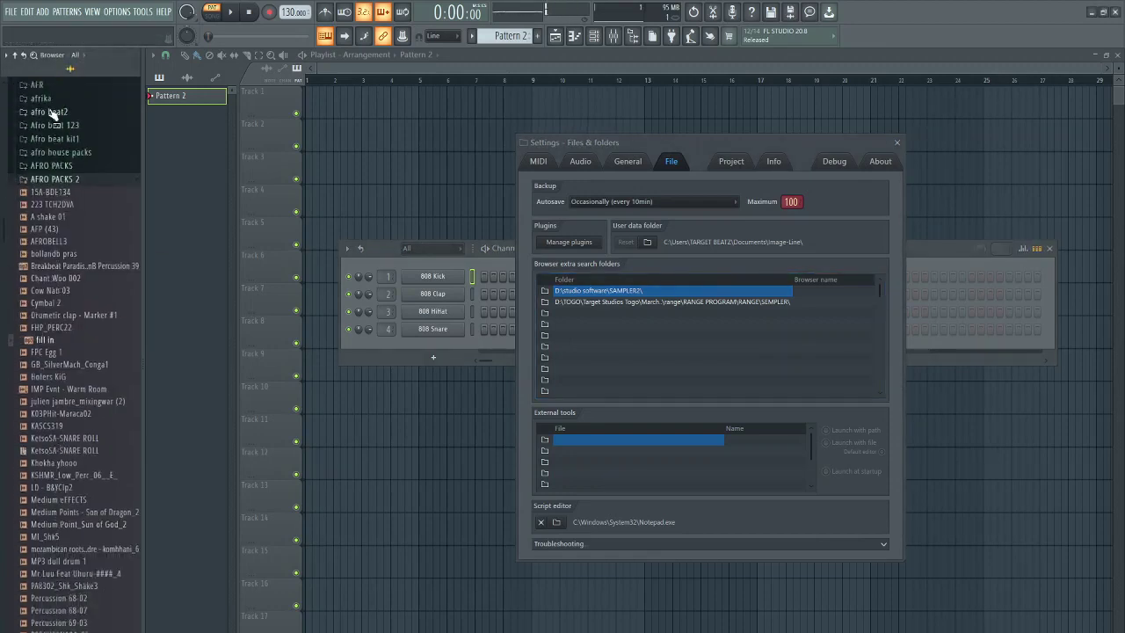
Audition the LEX Clap(3) sample from the afro beat2 folder and close the settings window
{"action": "left_click", "coordinate": [50, 112]}
{"action": "left_click", "coordinate": [53, 174]}
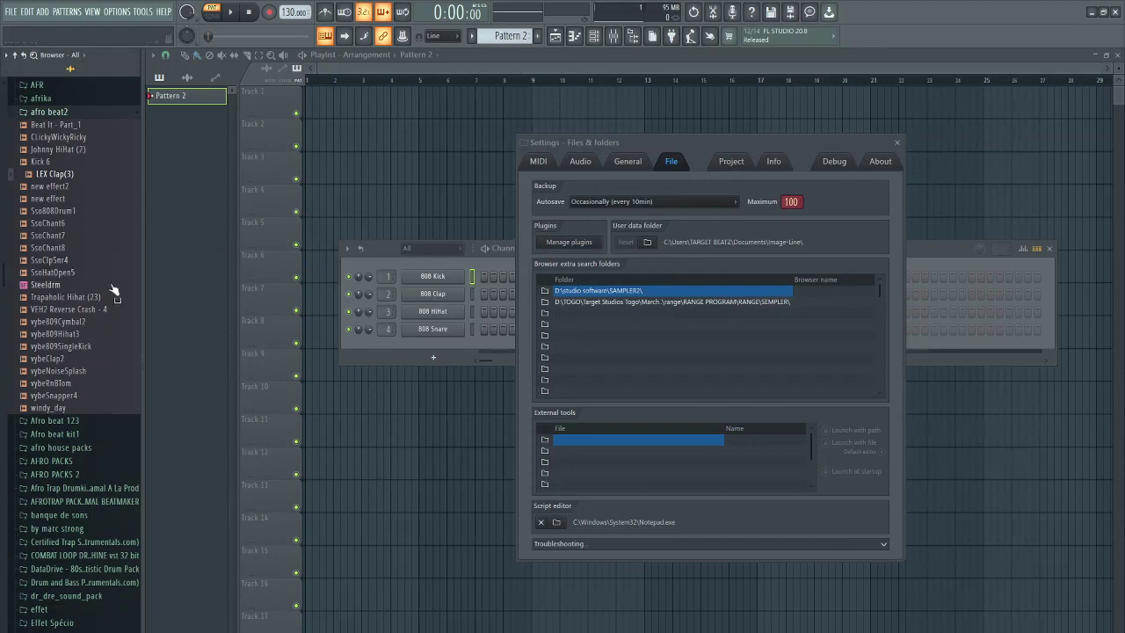
{"action": "left_click", "coordinate": [897, 143]}
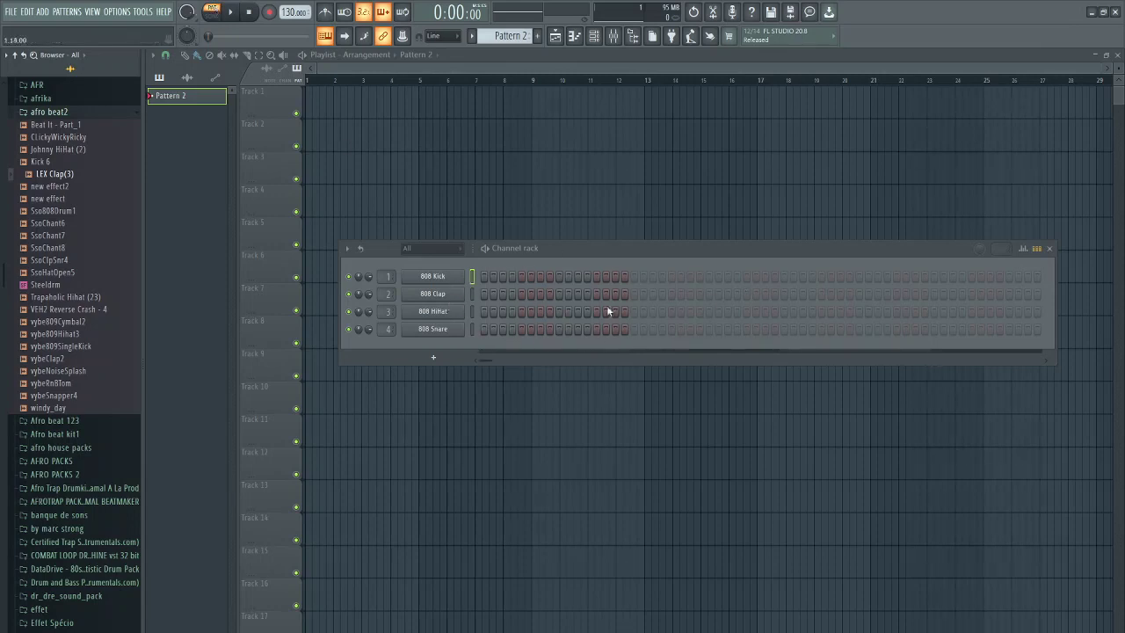
Move the channel rack lower over the playlist, then hide it and show it again
{"action": "left_click_drag", "start_coordinate": [553, 250], "coordinate": [567, 318]}
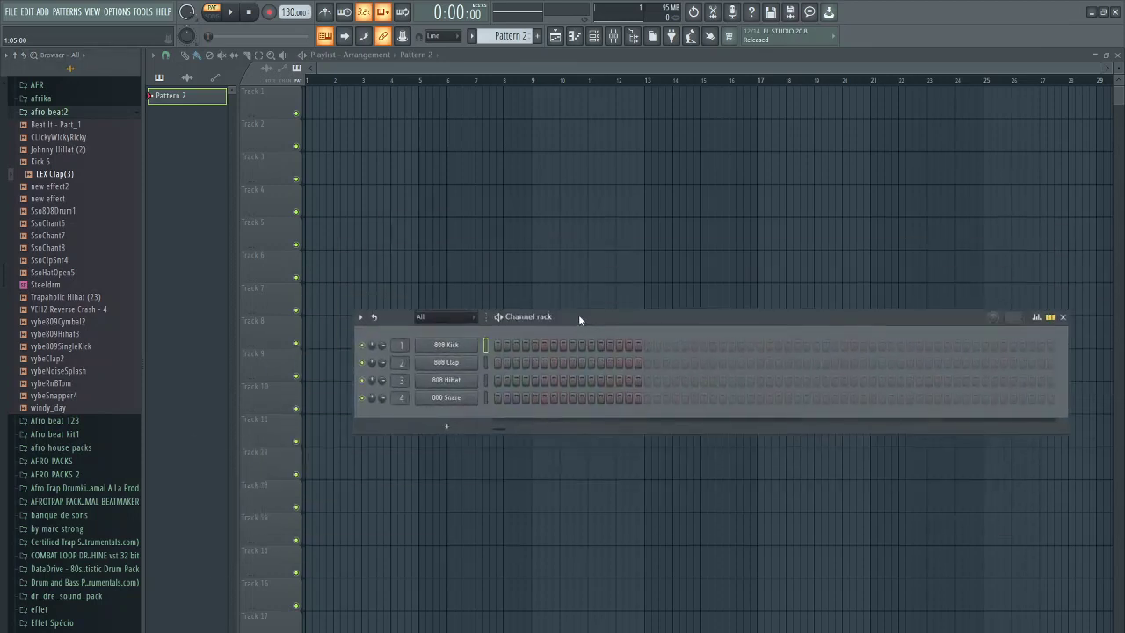
{"action": "left_click", "coordinate": [594, 37]}
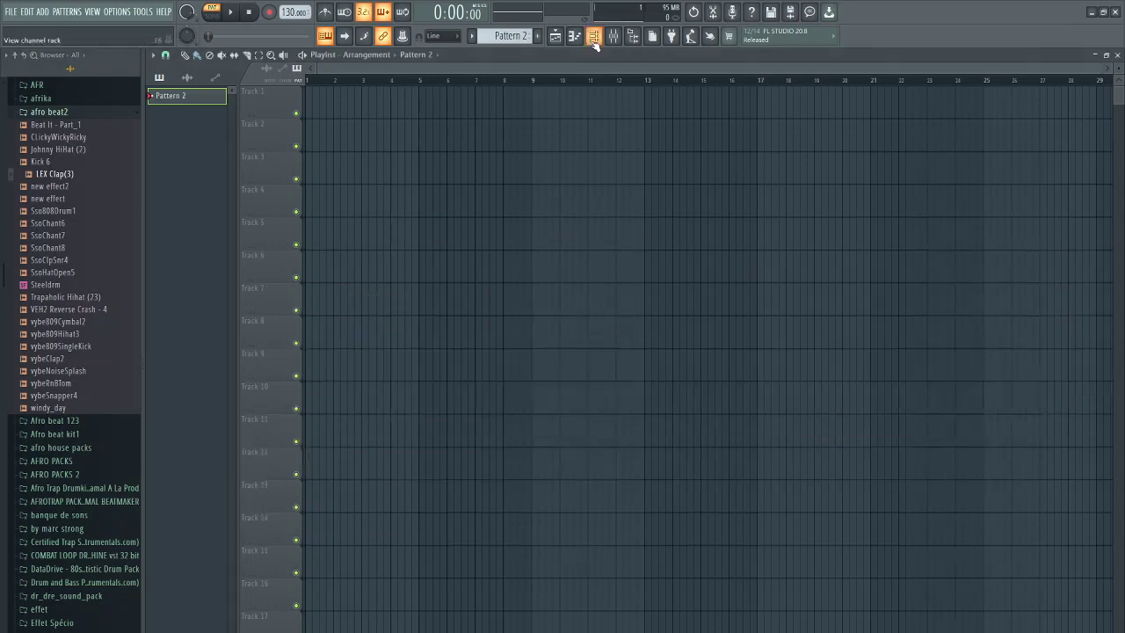
{"action": "left_click", "coordinate": [596, 39]}
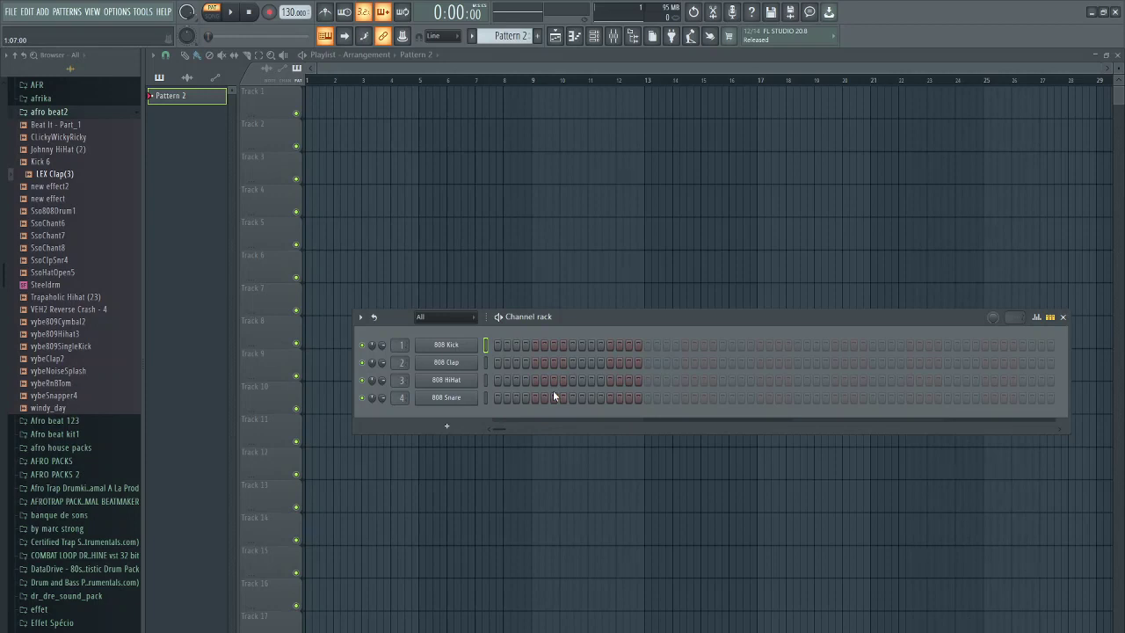
Compare song and pattern playback modes, return to pattern mode and bring back the channel rack
{"action": "left_click", "coordinate": [212, 15]}
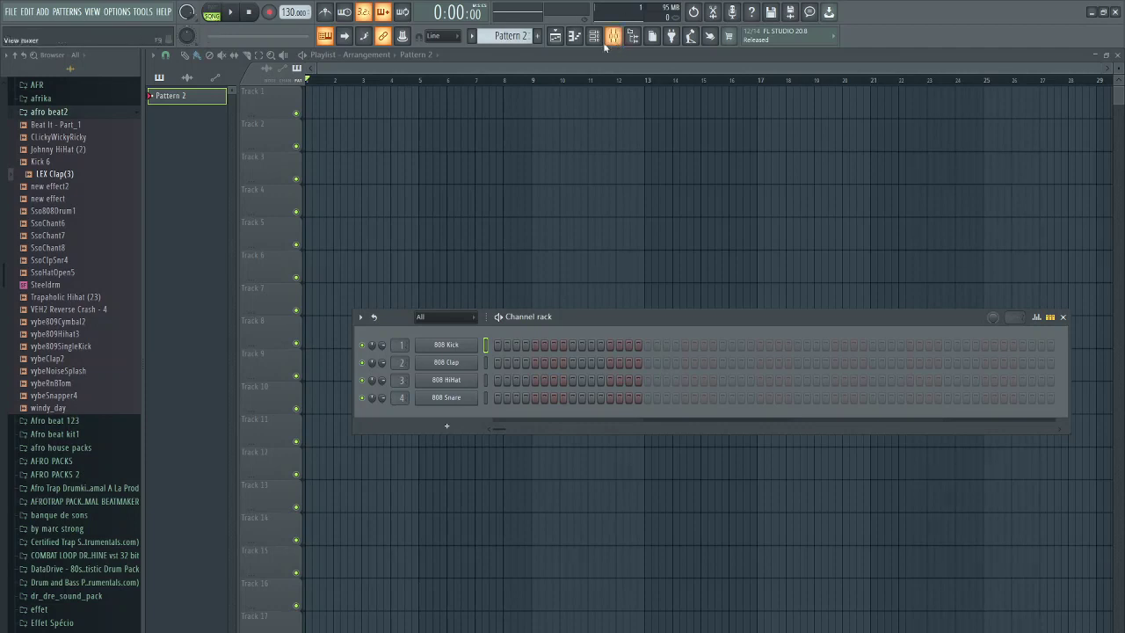
{"action": "left_click", "coordinate": [569, 40]}
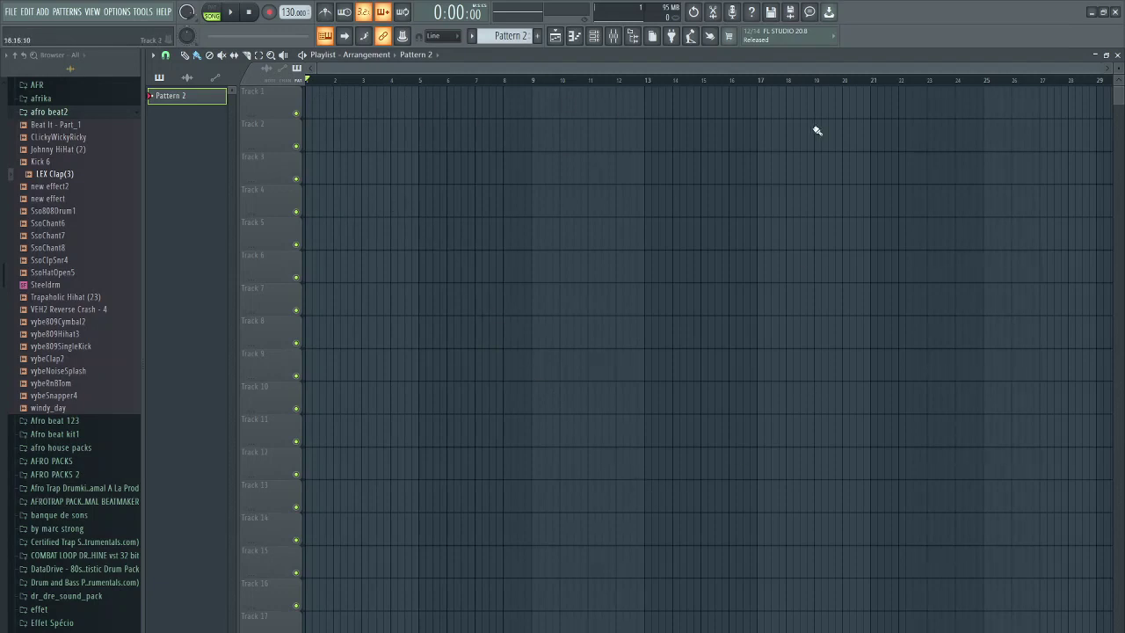
{"action": "left_click", "coordinate": [216, 18]}
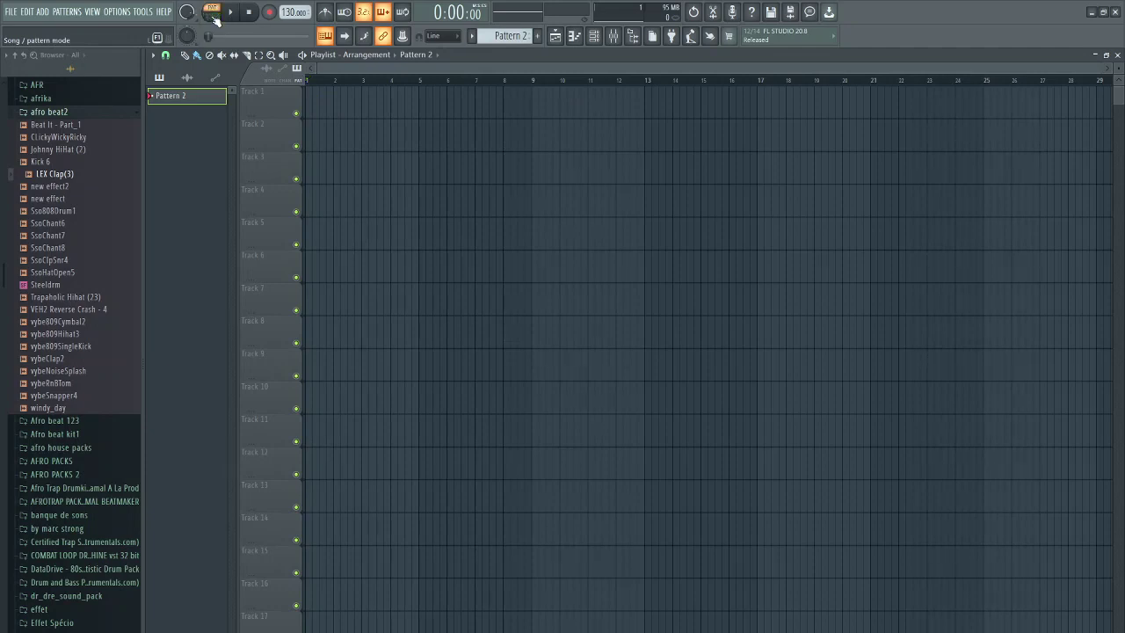
{"action": "left_click", "coordinate": [215, 18]}
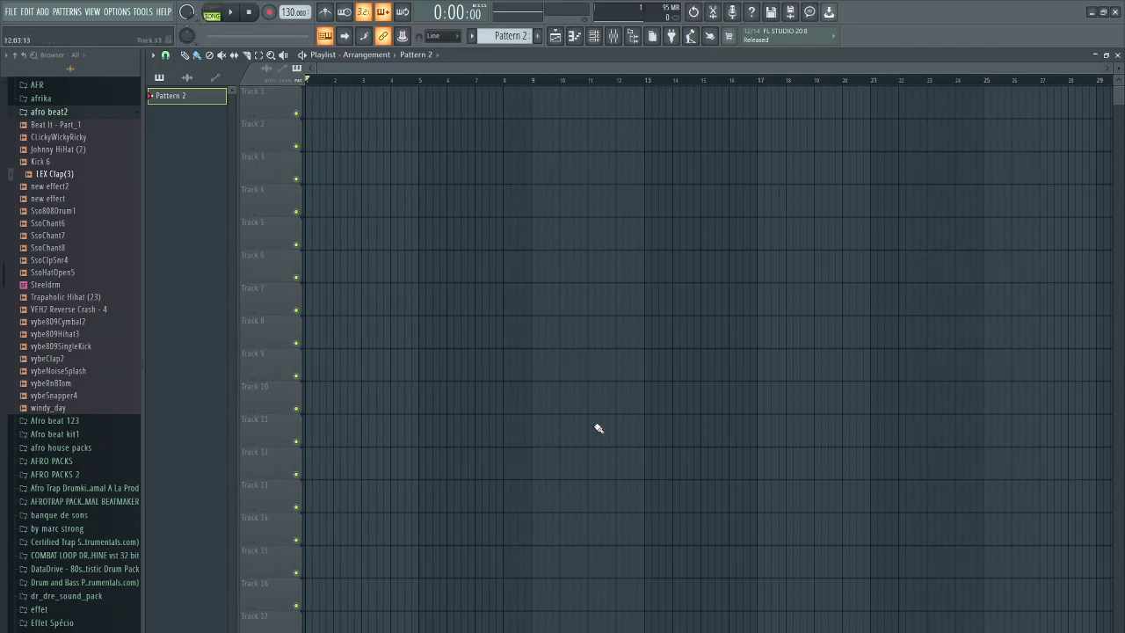
{"action": "left_click", "coordinate": [214, 12]}
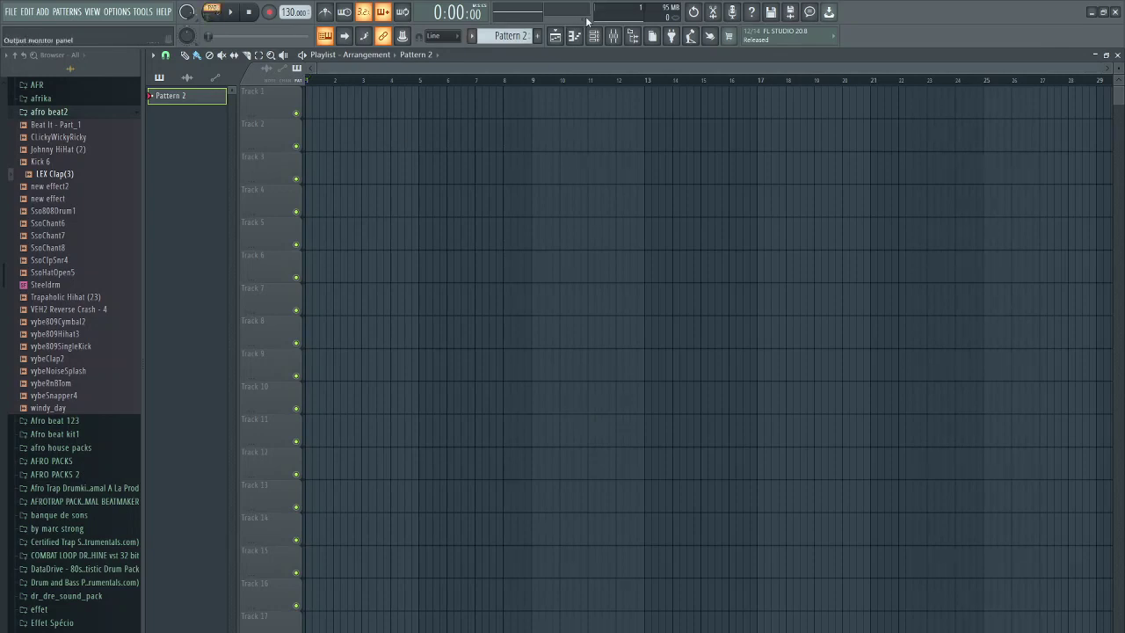
{"action": "left_click", "coordinate": [609, 38]}
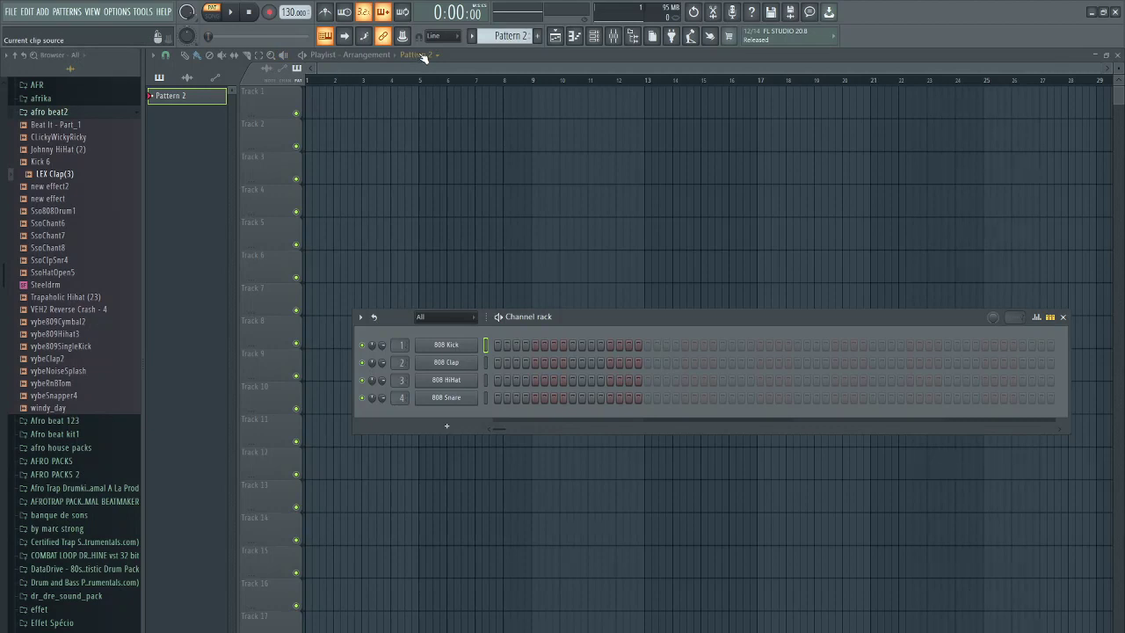
Turn on the metronome, start playback and set the project tempo to 100 BPM
{"action": "left_click", "coordinate": [326, 13]}
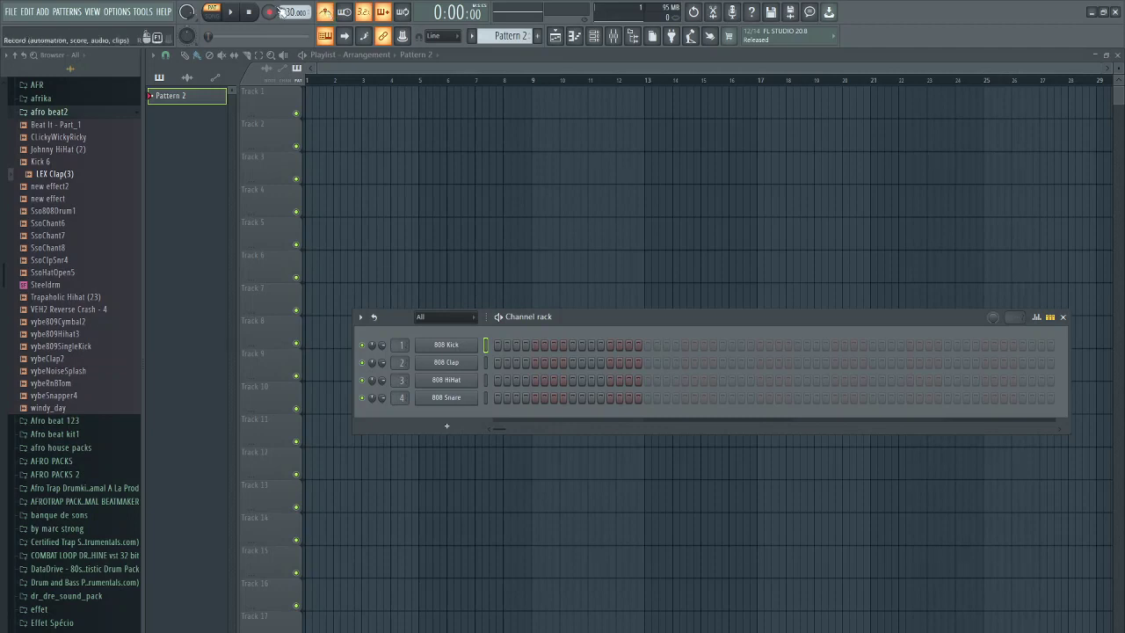
{"action": "left_click", "coordinate": [330, 17]}
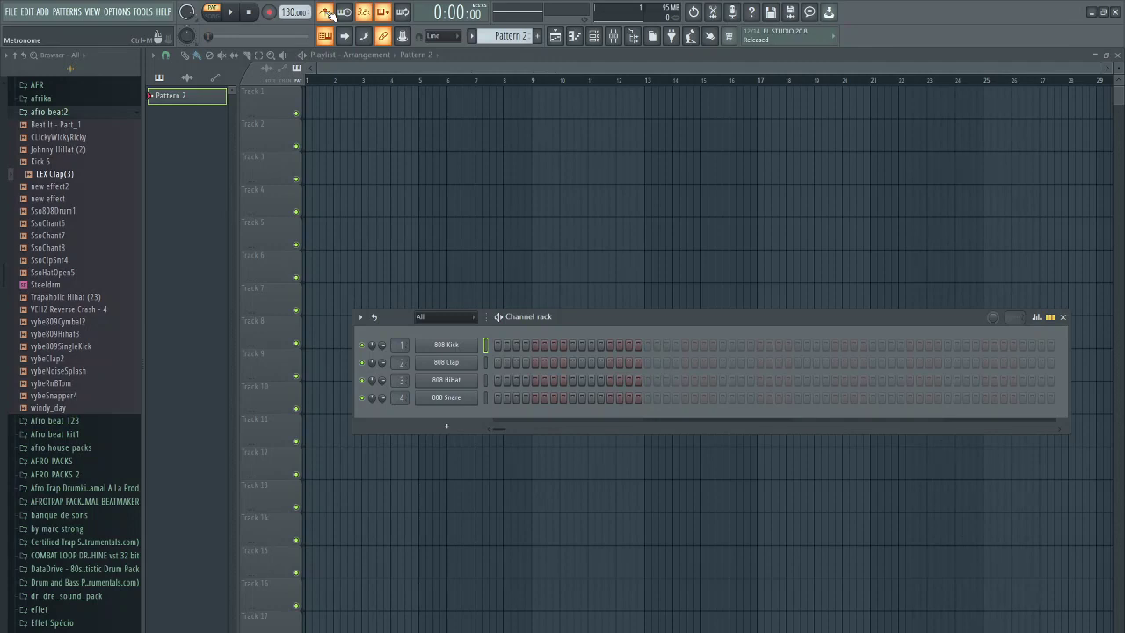
{"action": "key", "text": "space"}
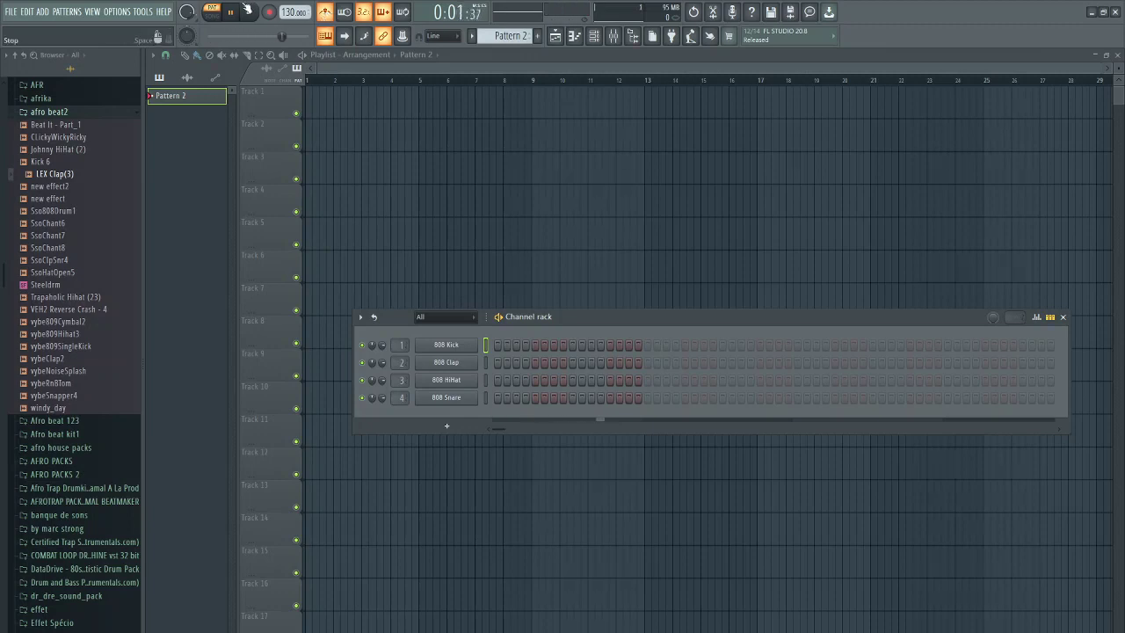
{"action": "scroll", "coordinate": [294, 13], "scroll_direction": "up", "scroll_amount": 12}
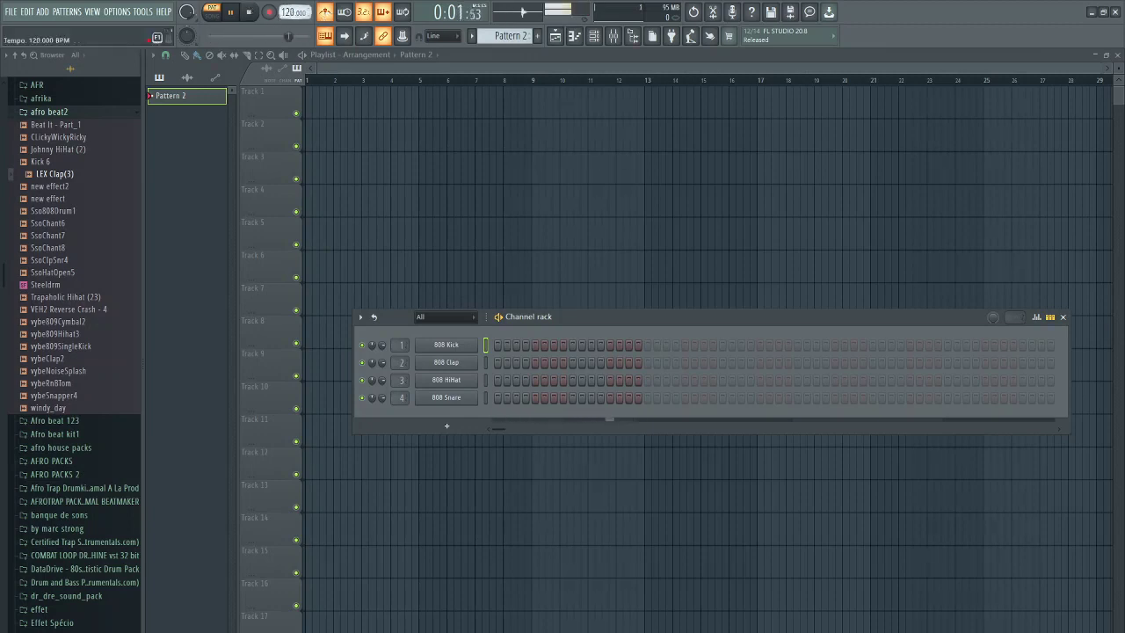
{"action": "scroll", "coordinate": [294, 12], "scroll_direction": "down", "scroll_amount": 12}
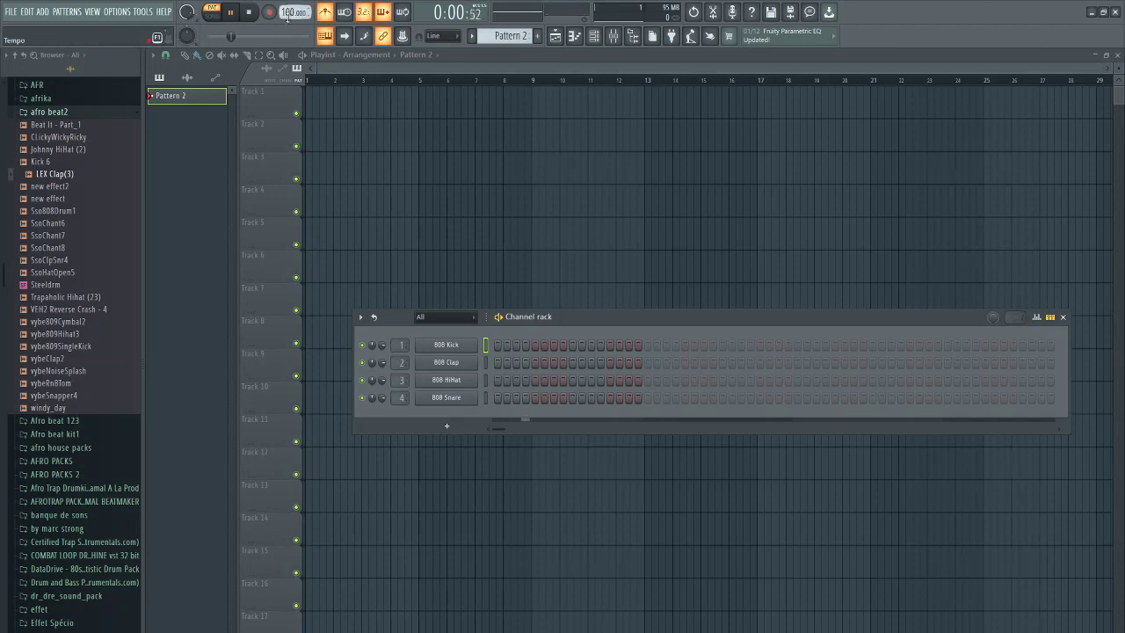
{"action": "left_click_drag", "start_coordinate": [286, 12], "coordinate": [299, 36]}
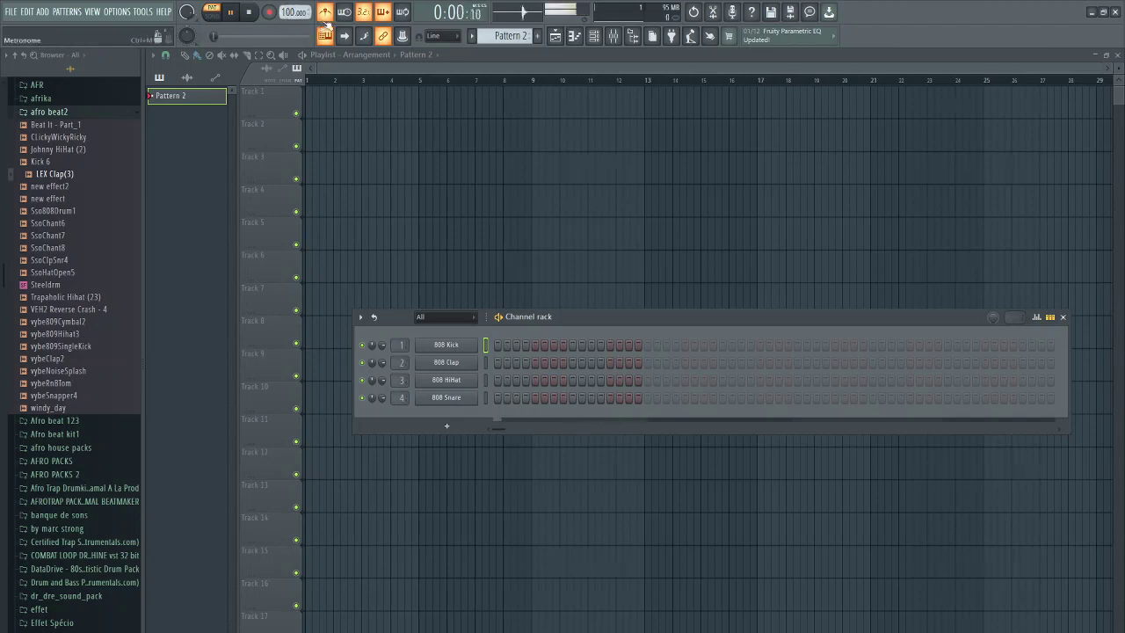
Toggle the metronome during playback to compare, leave it off and stop playback
{"action": "left_click", "coordinate": [331, 14]}
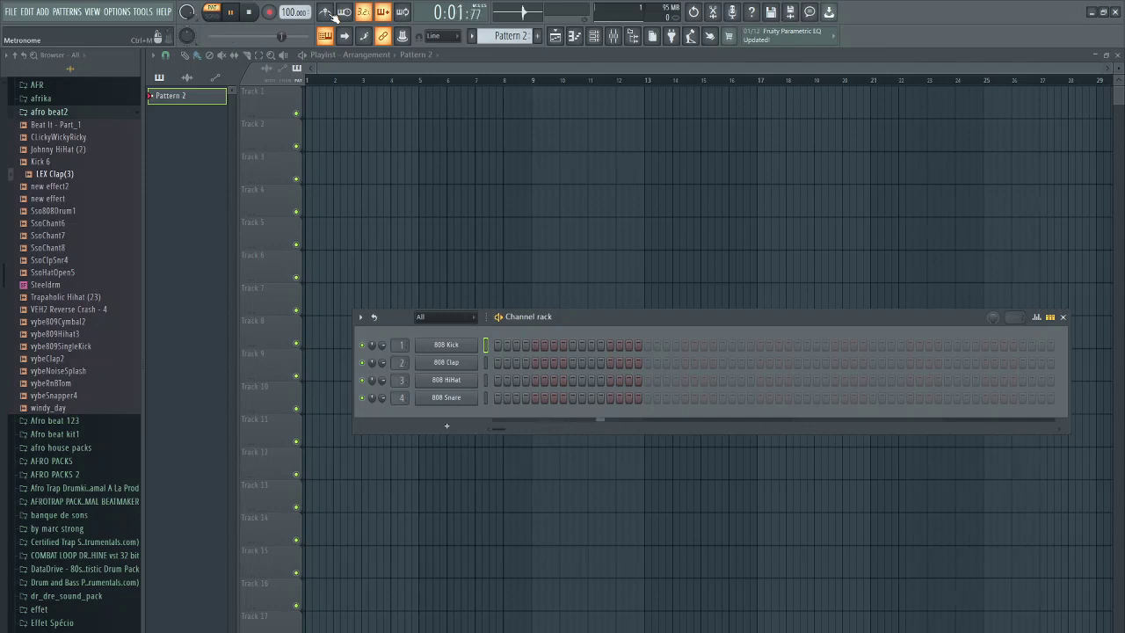
{"action": "left_click", "coordinate": [332, 15]}
{"action": "left_click", "coordinate": [325, 13]}
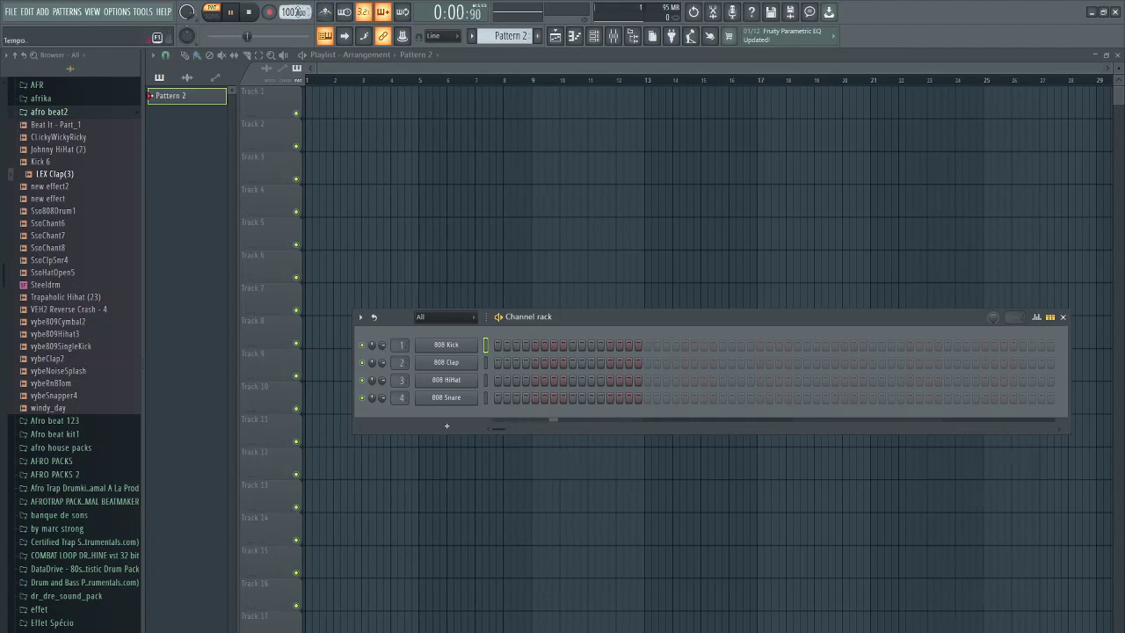
{"action": "key", "text": "space"}
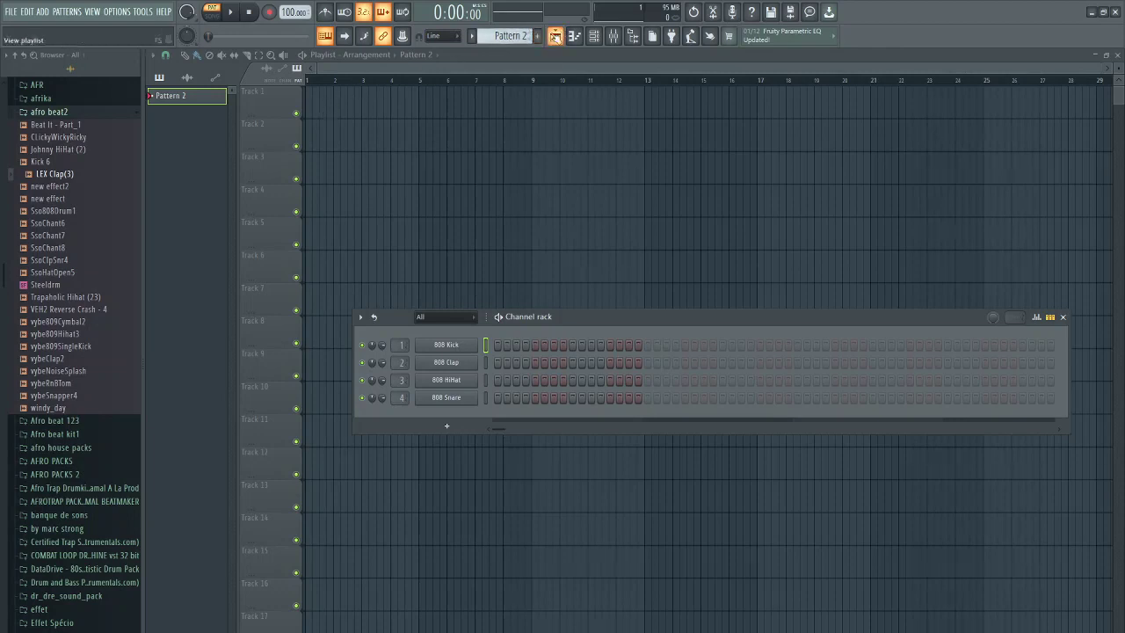
Place a Pattern 2 clip at the start of Track 1 and a Pattern 1 clip at the start of Track 2
{"action": "left_click", "coordinate": [325, 107]}
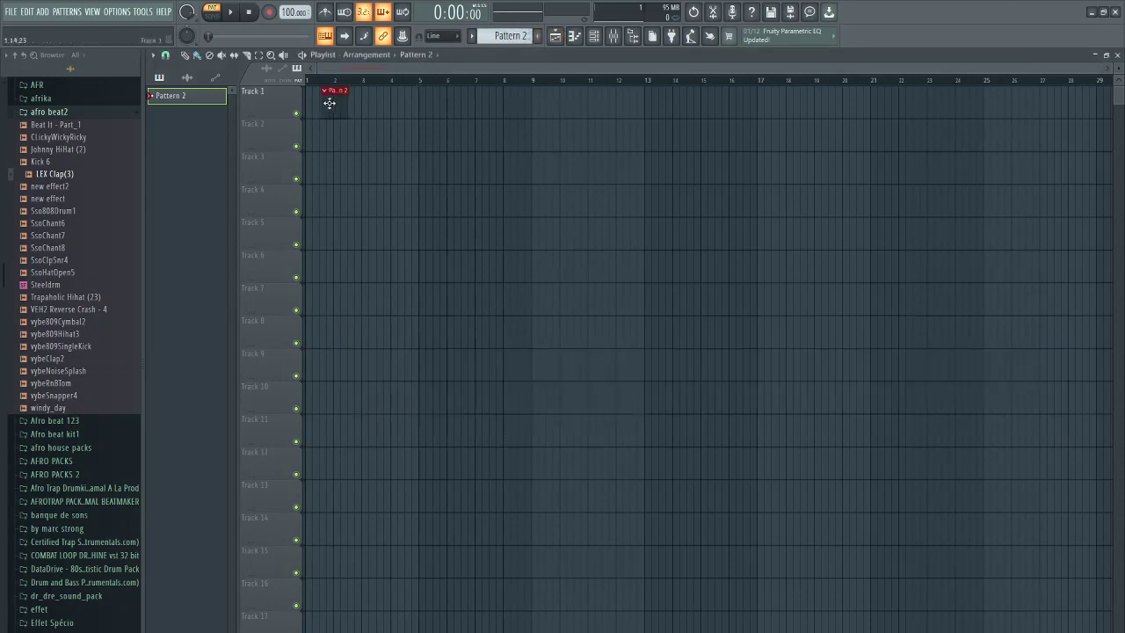
{"action": "left_click_drag", "start_coordinate": [524, 26], "coordinate": [539, 53]}
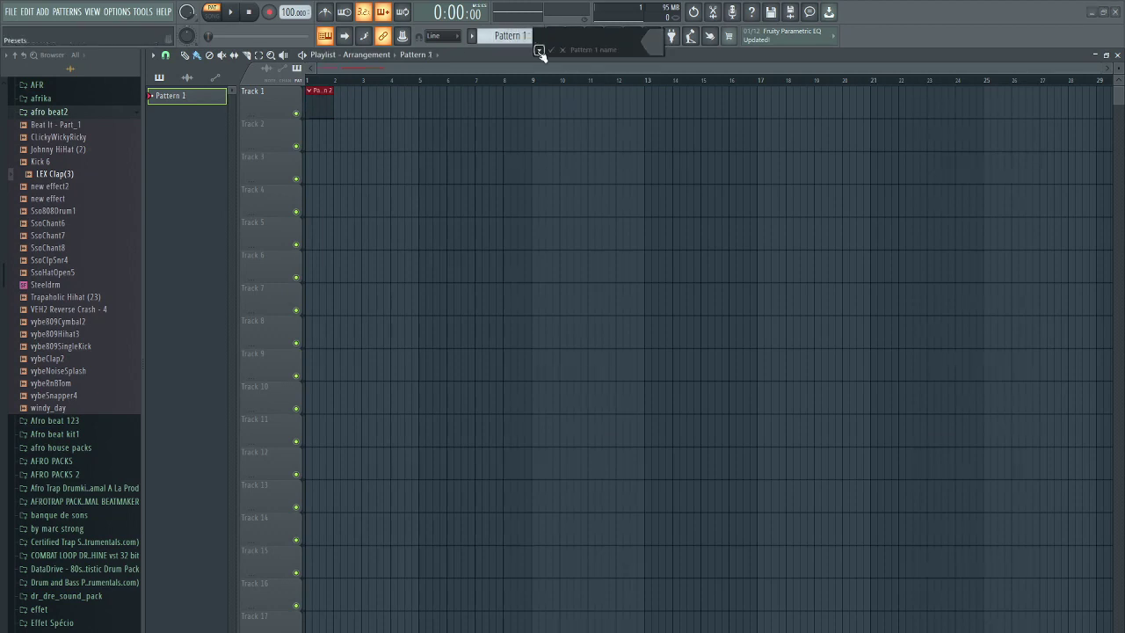
{"action": "left_click", "coordinate": [378, 125]}
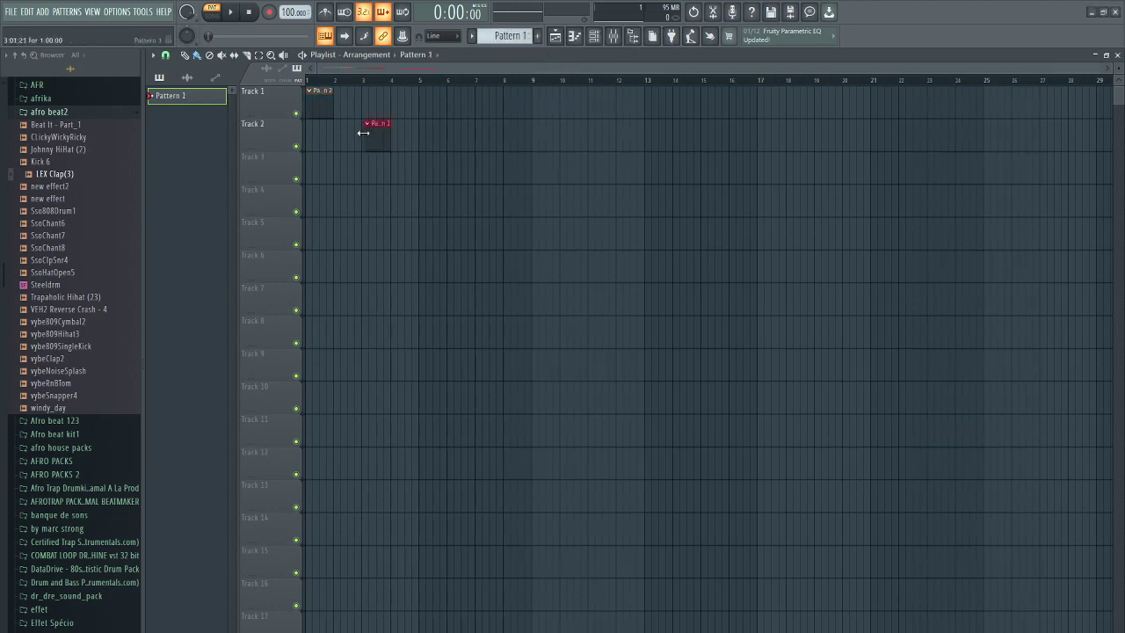
{"action": "left_click_drag", "start_coordinate": [369, 133], "coordinate": [305, 147]}
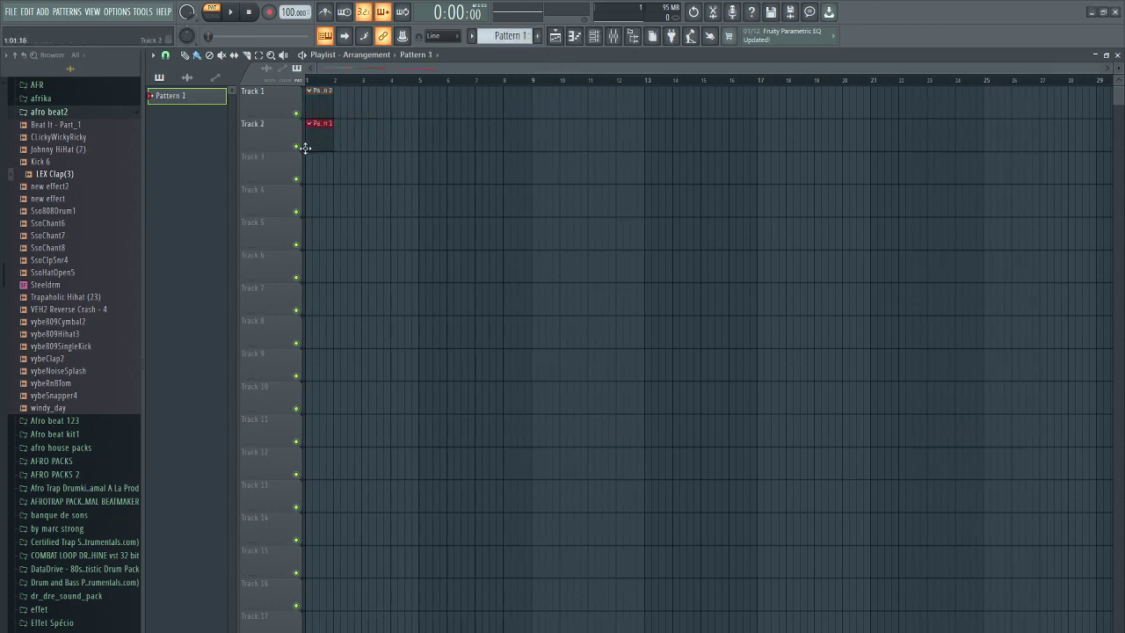
Accept the default name for Pattern 1 and delete both pattern clips from Tracks 1 and 2
{"action": "left_click", "coordinate": [539, 36]}
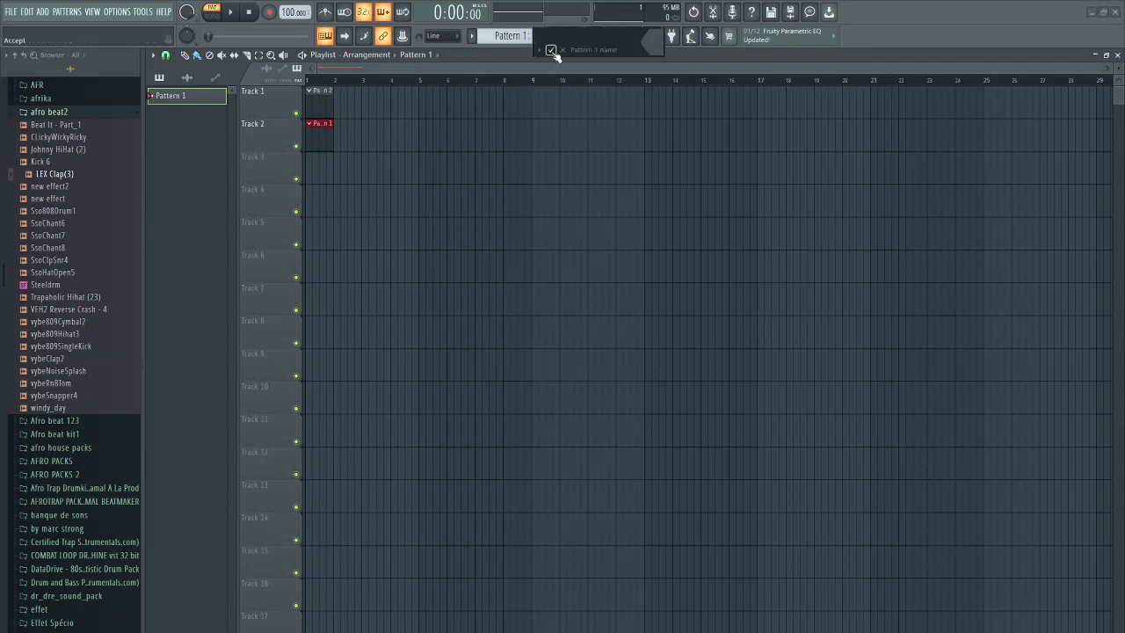
{"action": "left_click", "coordinate": [550, 50]}
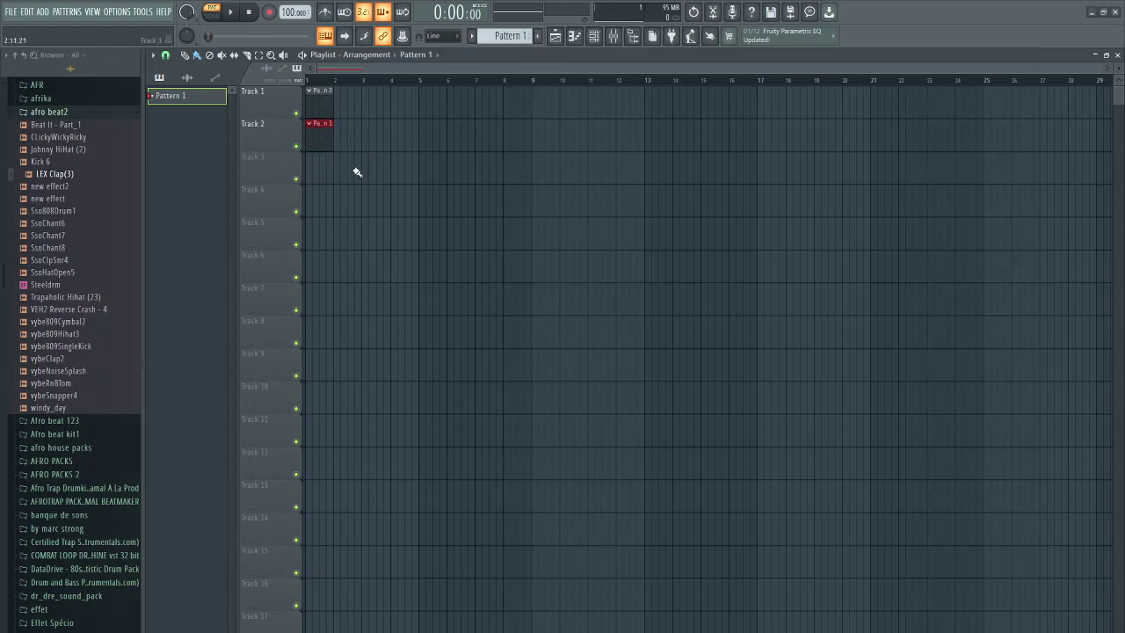
{"action": "right_click", "coordinate": [322, 124]}
{"action": "right_click", "coordinate": [322, 106]}
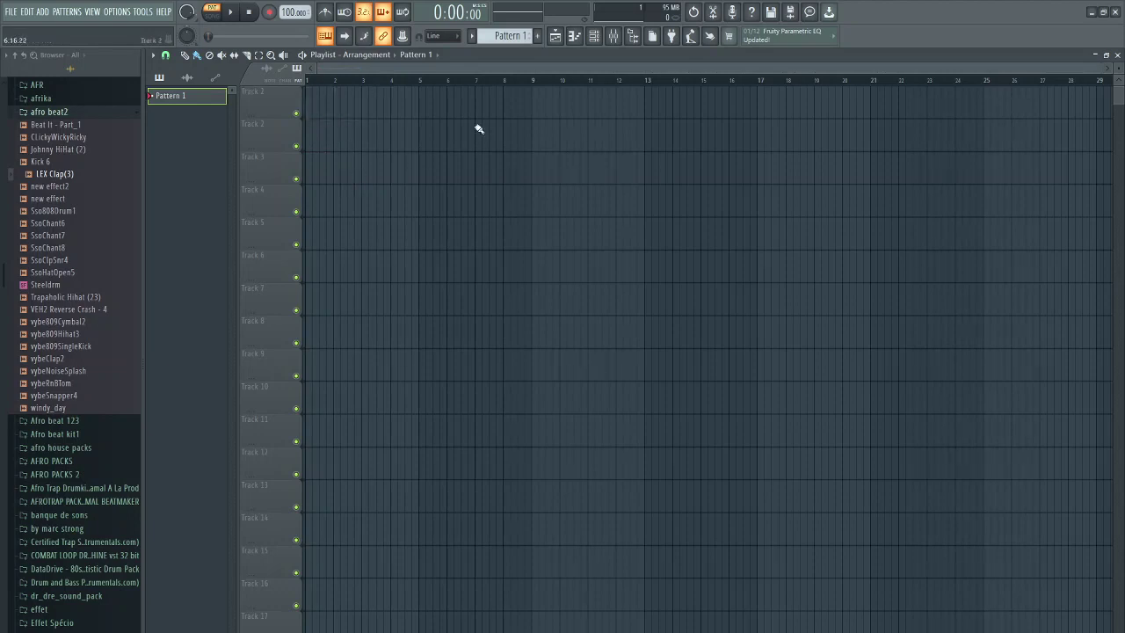
Hide and reshow the playlist, then open the piano roll for the 808 Kick channel
{"action": "left_click", "coordinate": [557, 37]}
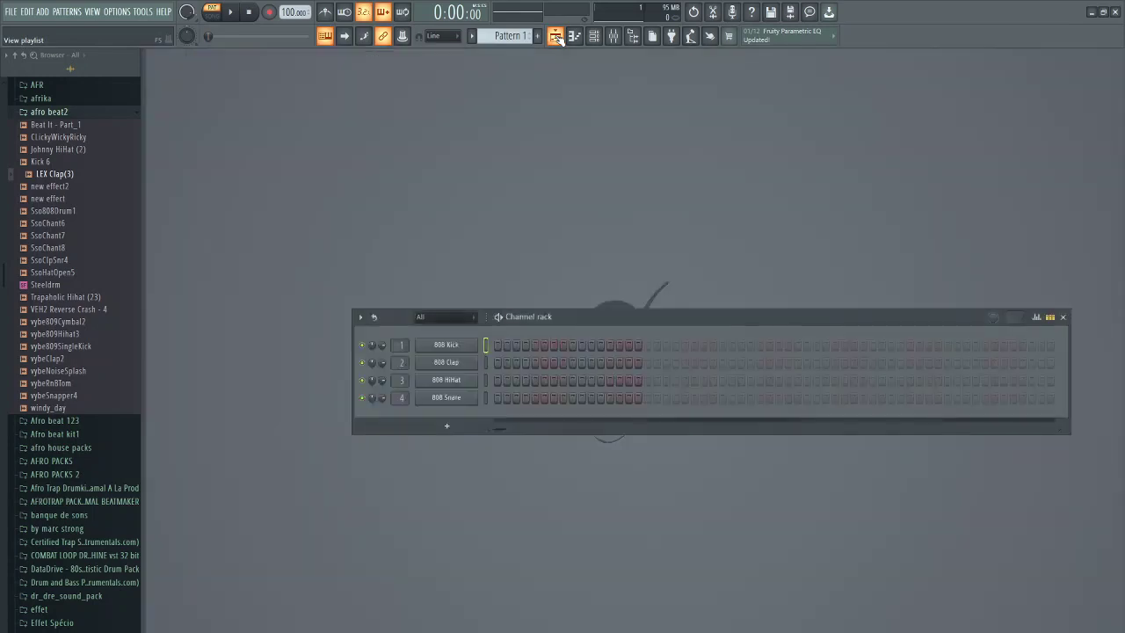
{"action": "left_click", "coordinate": [556, 37]}
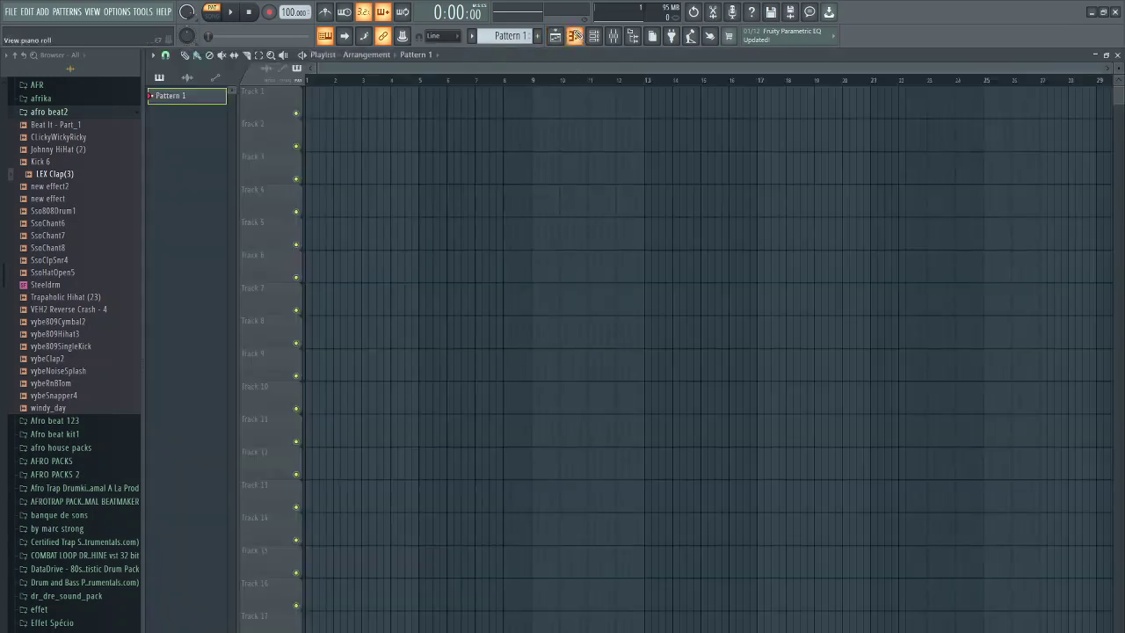
{"action": "left_click", "coordinate": [579, 36]}
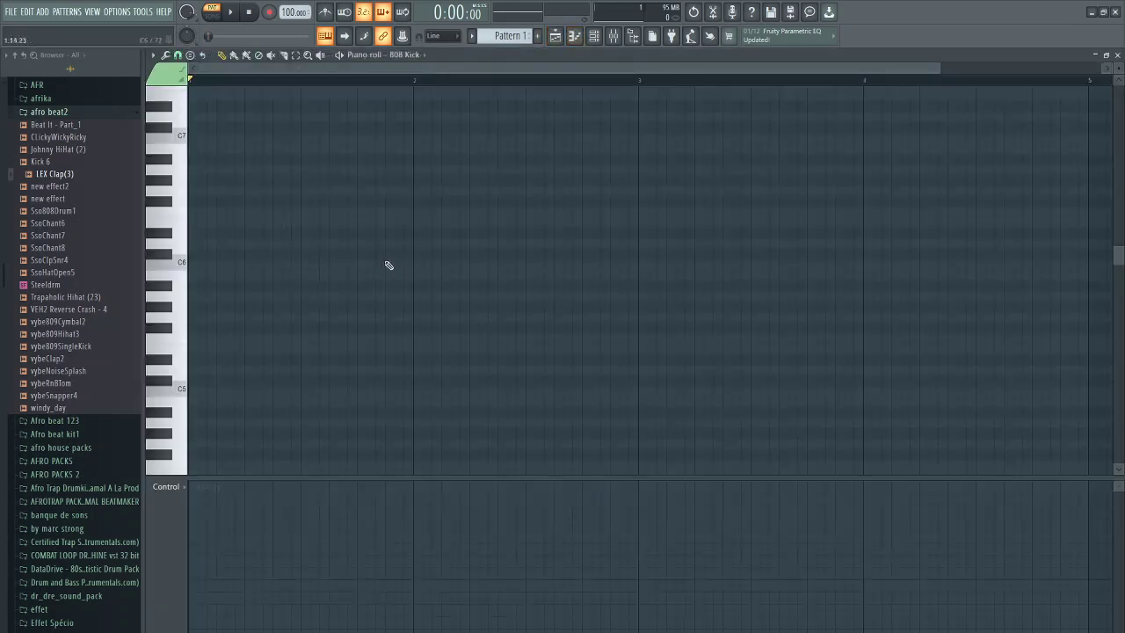
Try a G5 note at the start of bar 1 and a G#5 note near beat 2, audition them and delete both
{"action": "left_click", "coordinate": [211, 318]}
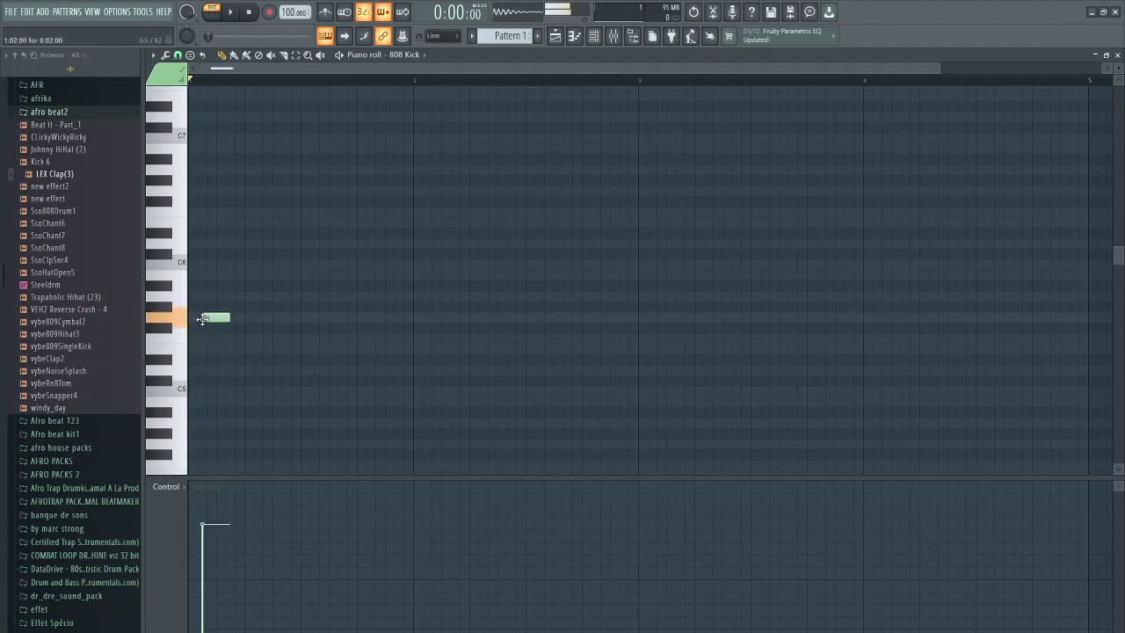
{"action": "left_click_drag", "start_coordinate": [211, 318], "coordinate": [244, 306]}
{"action": "left_click", "coordinate": [250, 307]}
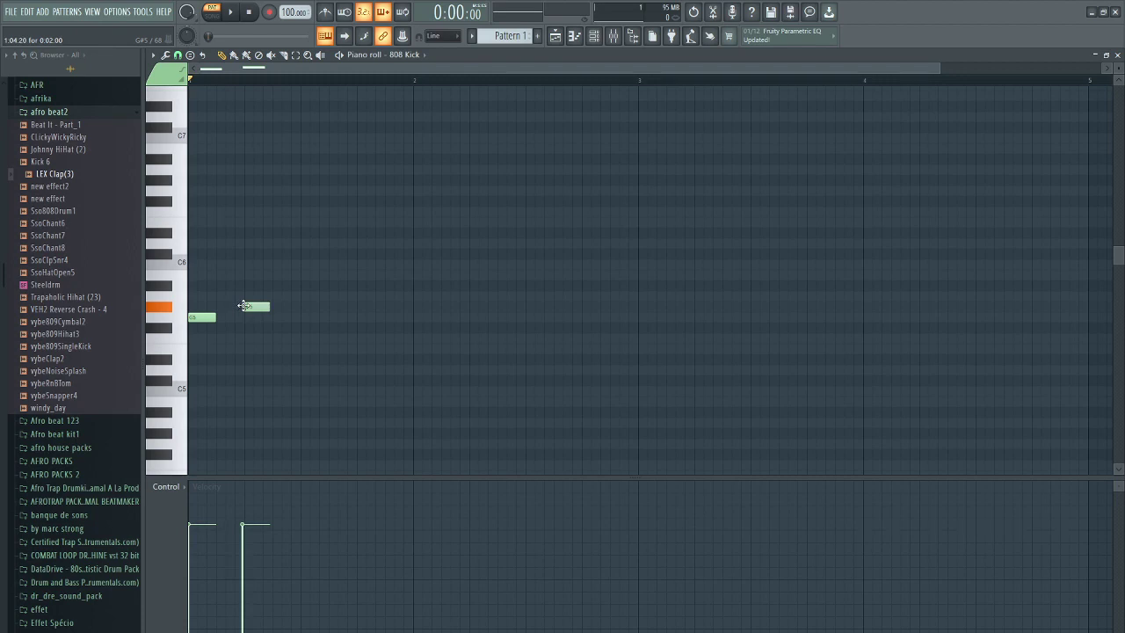
{"action": "key", "text": "space"}
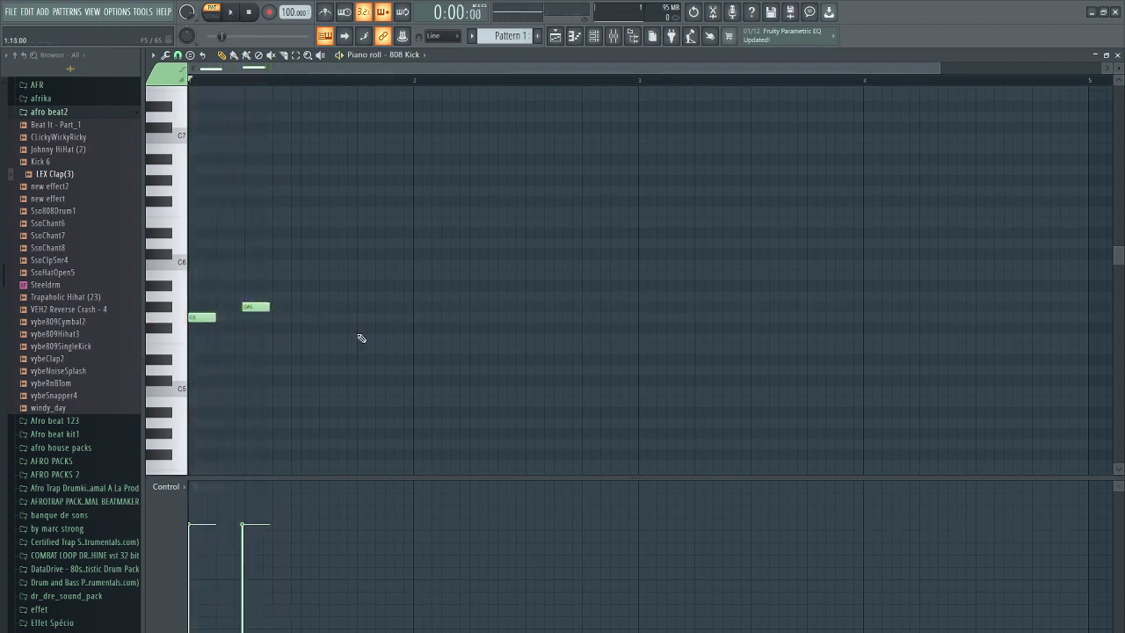
{"action": "key", "text": "space"}
{"action": "right_click", "coordinate": [256, 306]}
{"action": "right_click", "coordinate": [203, 317]}
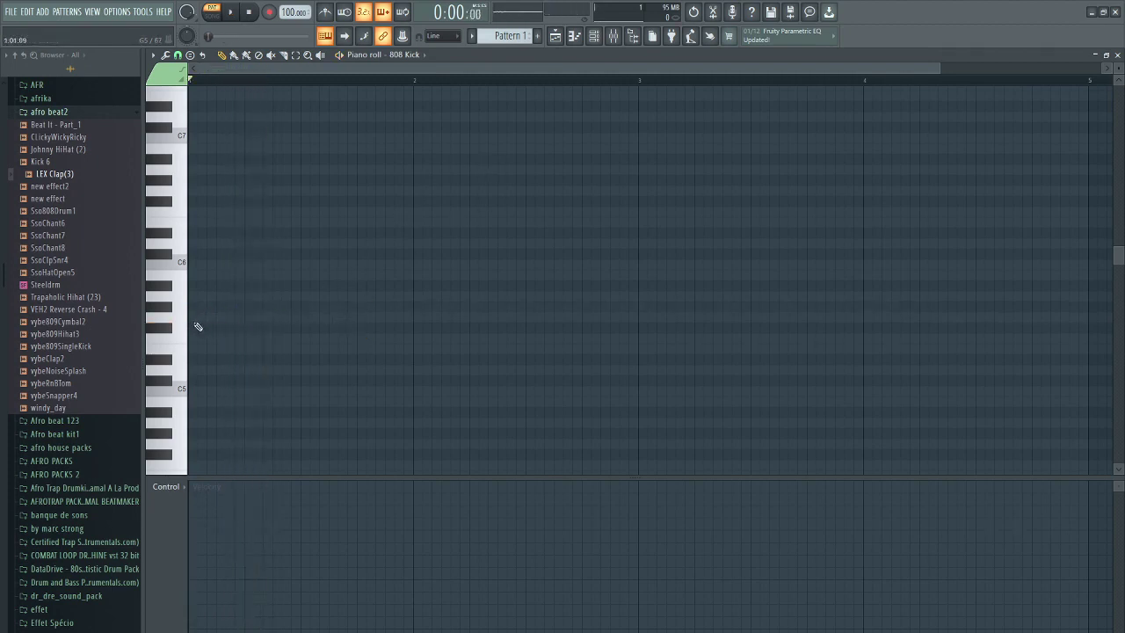
Add a single G5 note at the start of bar 1 in the 808 Kick piano roll
{"action": "left_click", "coordinate": [194, 318]}
{"action": "left_click_drag", "start_coordinate": [197, 318], "coordinate": [192, 318]}
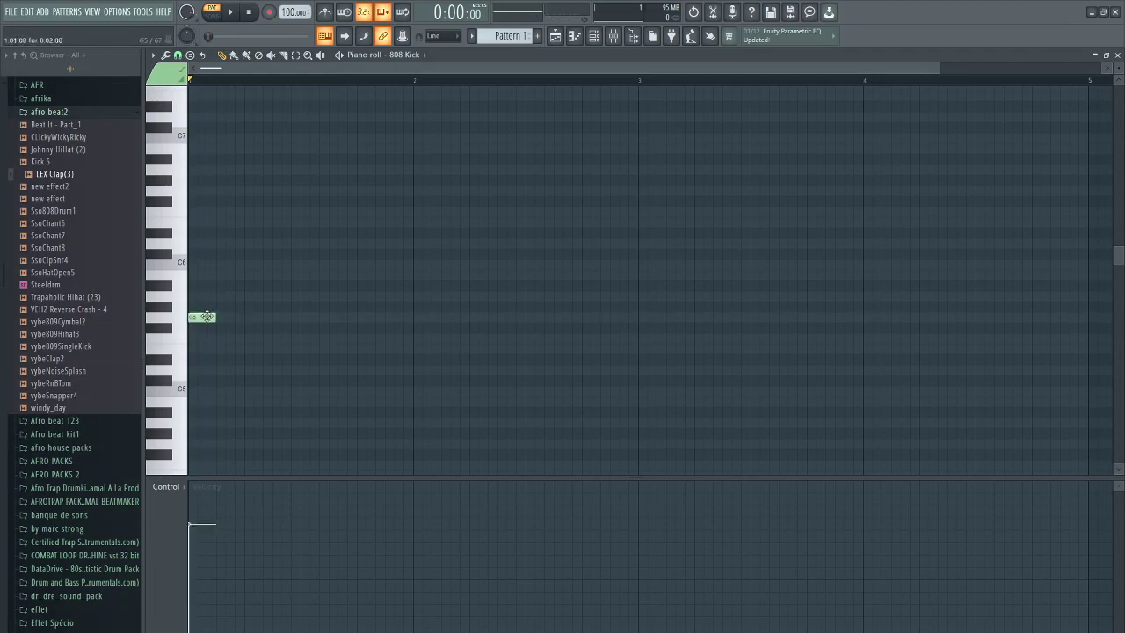
Delete the G5 note at the start of bar 1 and close the 808 Kick piano roll
{"action": "right_click", "coordinate": [208, 318]}
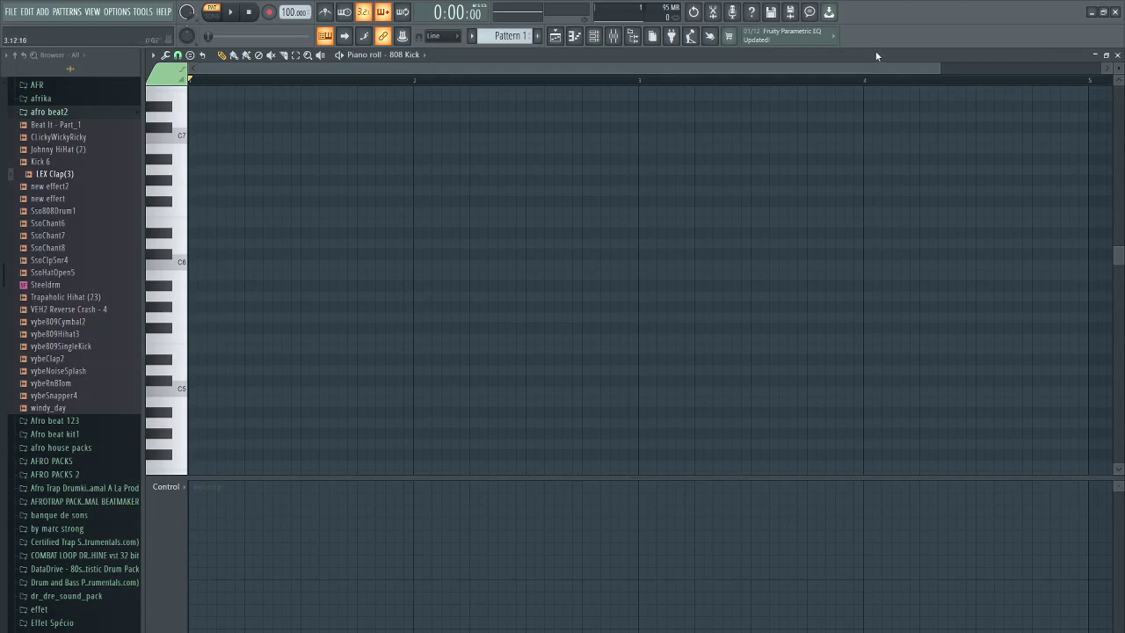
{"action": "left_click", "coordinate": [1117, 55]}
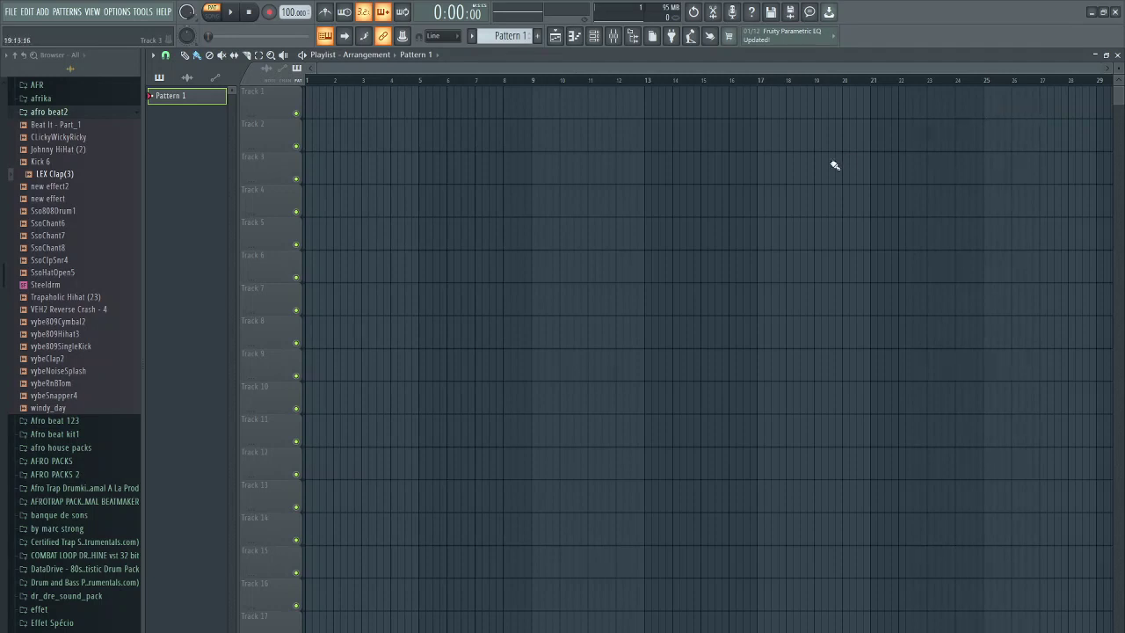
Show the channel rack over the playlist, close it and show it again
{"action": "left_click", "coordinate": [594, 36]}
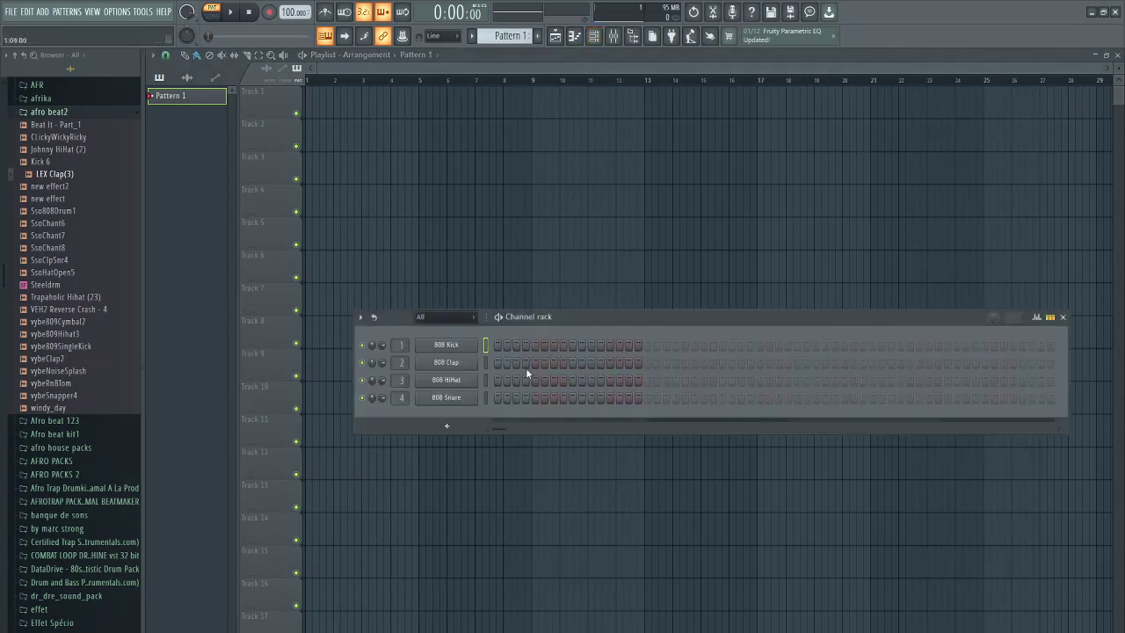
{"action": "left_click", "coordinate": [1063, 316]}
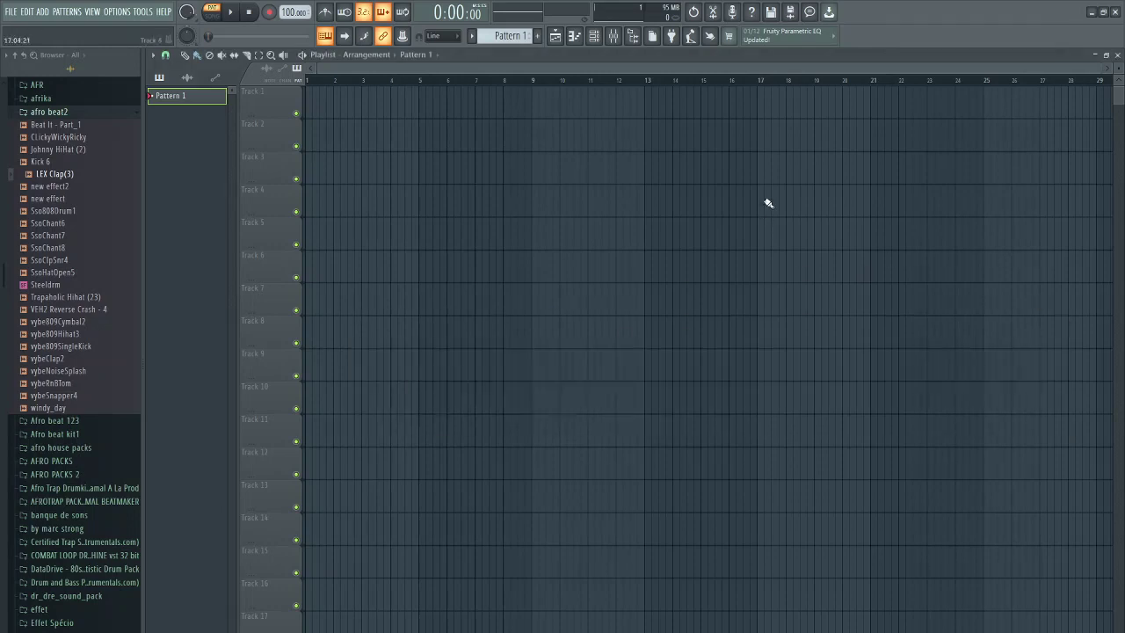
{"action": "left_click", "coordinate": [594, 36]}
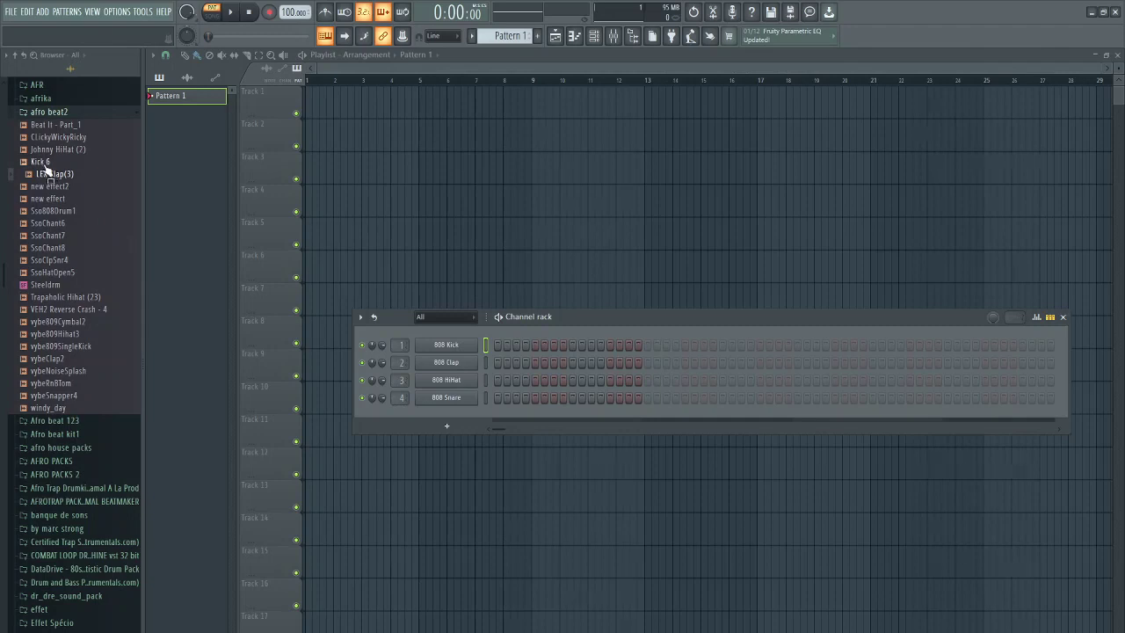
Add the Kick 6 and LEX Clap(3) samples from the afro beat2 folder as new channels, auditioning Kick 6 in its channel settings
{"action": "left_click_drag", "start_coordinate": [49, 166], "coordinate": [436, 413]}
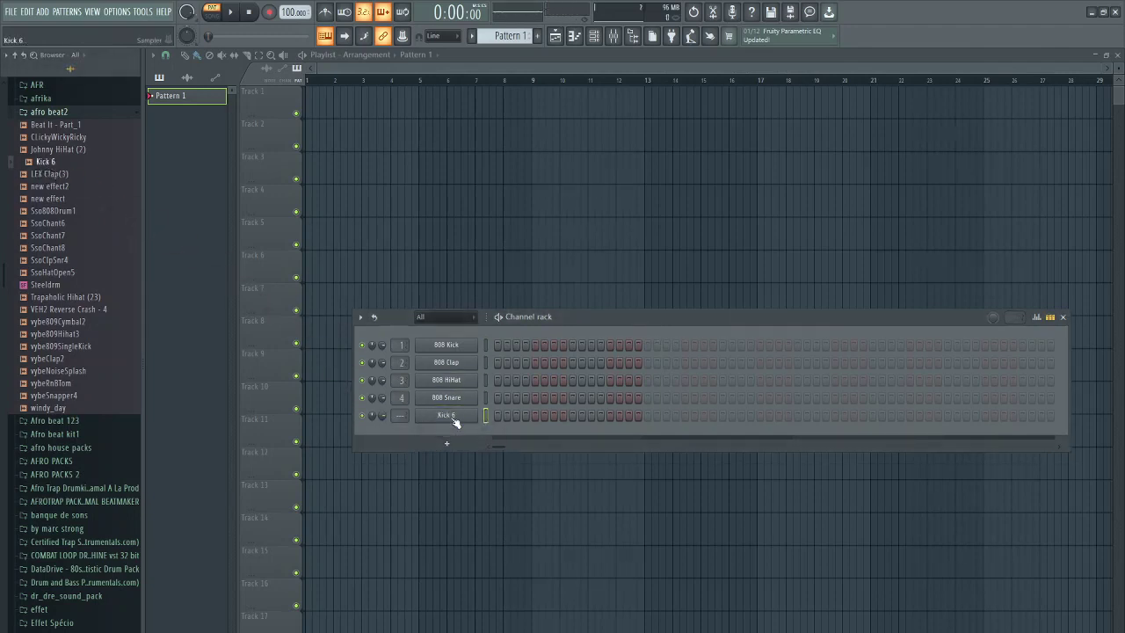
{"action": "left_click", "coordinate": [453, 420]}
{"action": "left_click", "coordinate": [326, 442]}
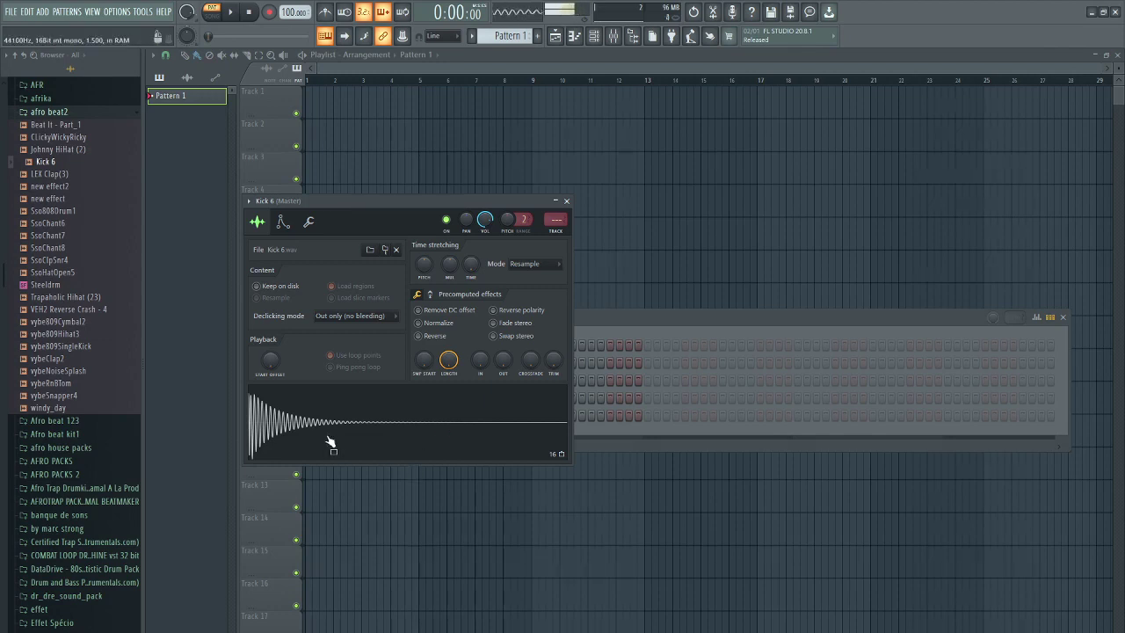
{"action": "left_click", "coordinate": [566, 201]}
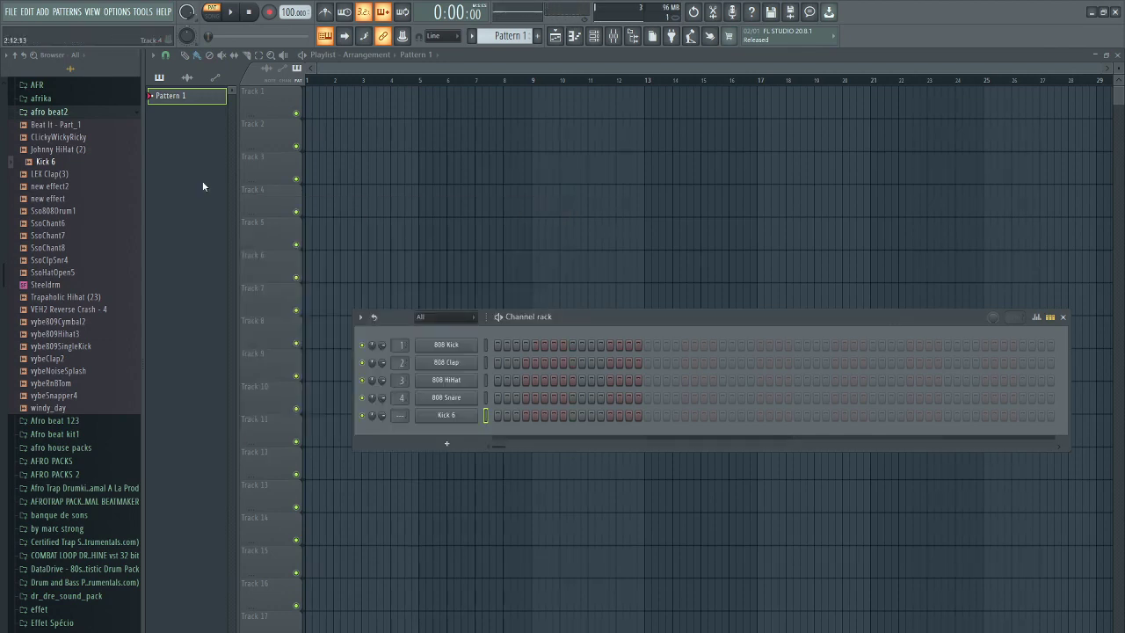
{"action": "left_click_drag", "start_coordinate": [57, 174], "coordinate": [441, 432]}
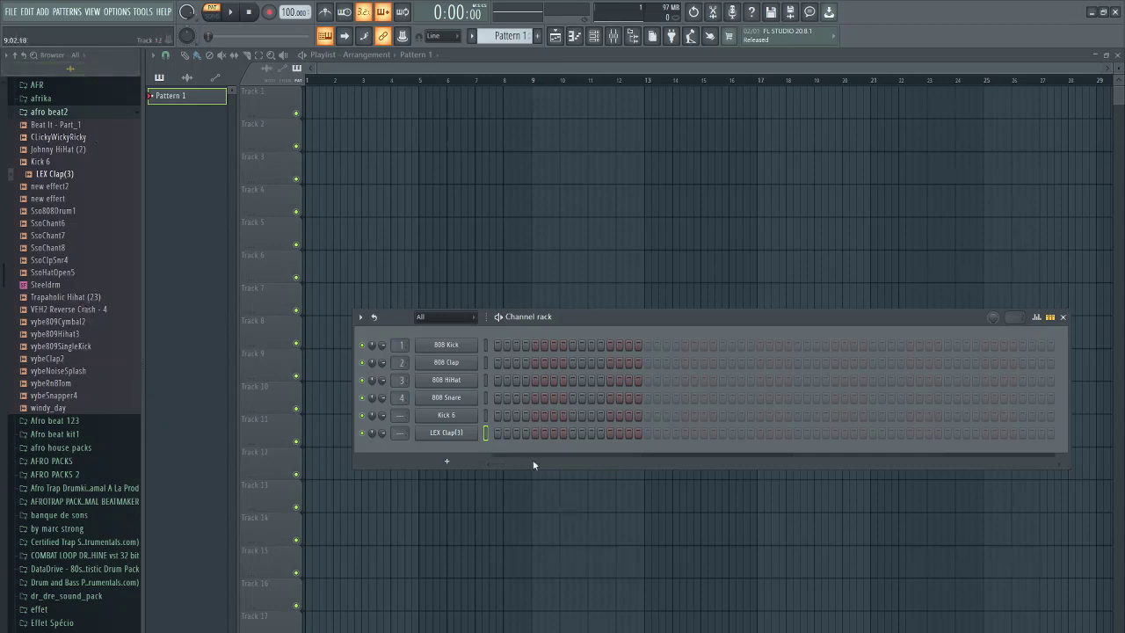
View the mixer and close it, and hide and reshow the sample browser
{"action": "left_click", "coordinate": [613, 37]}
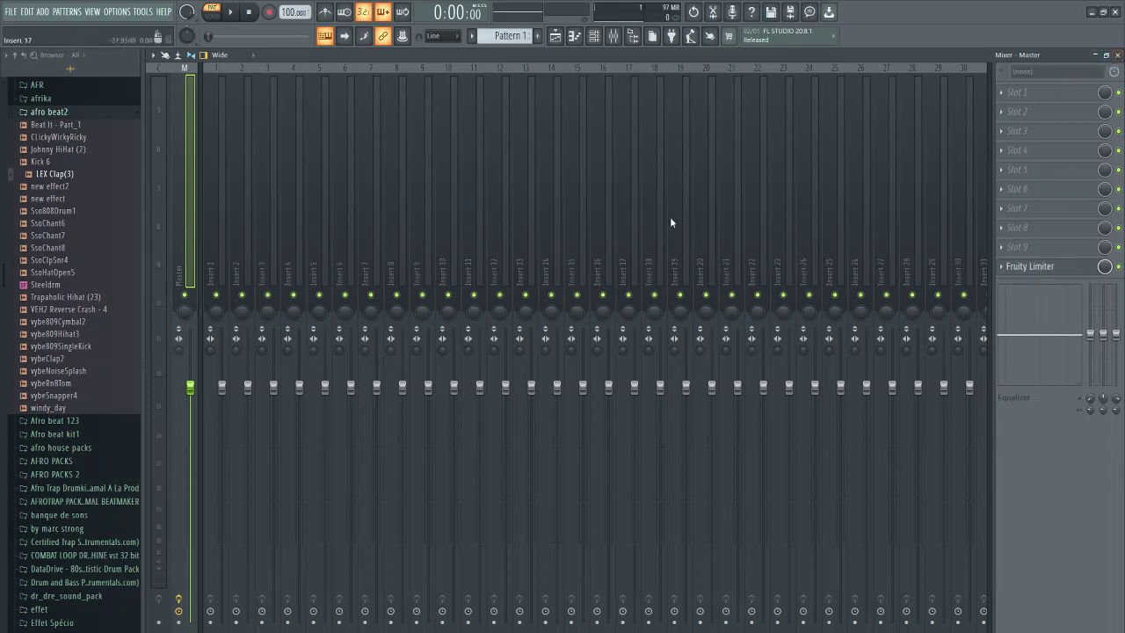
{"action": "left_click", "coordinate": [1118, 55]}
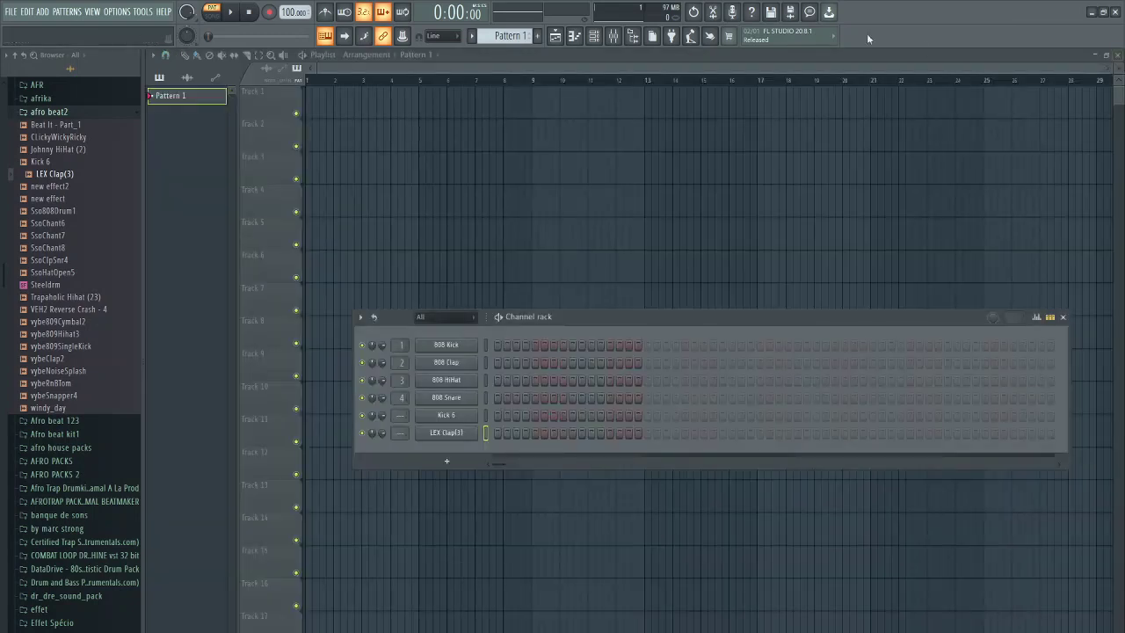
{"action": "left_click", "coordinate": [632, 39]}
{"action": "left_click", "coordinate": [631, 39]}
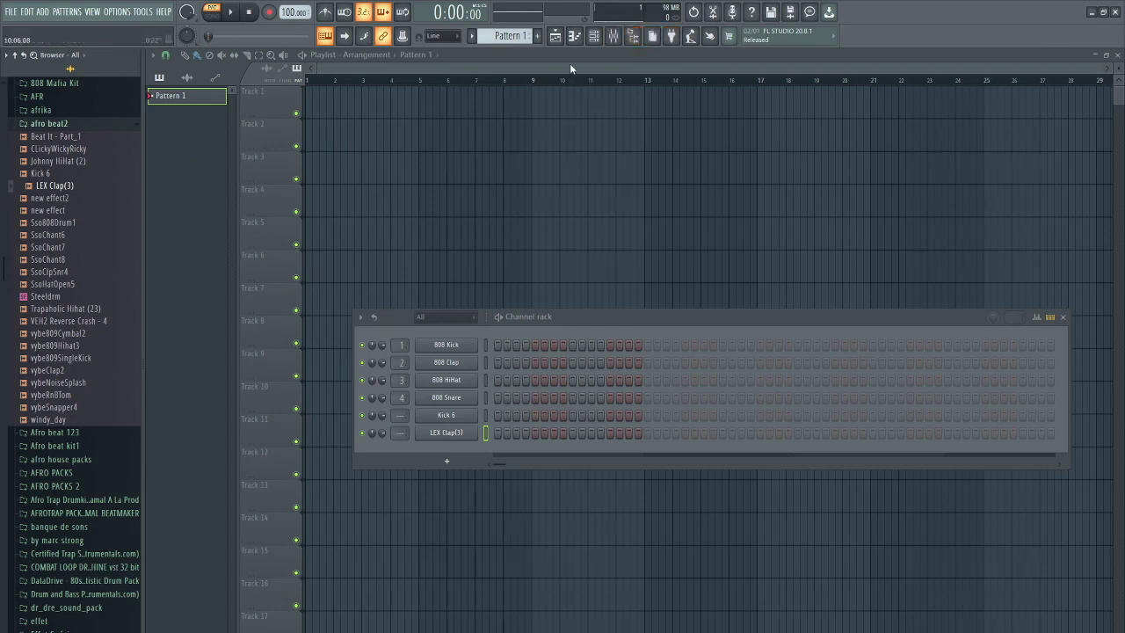
{"action": "left_click", "coordinate": [633, 38]}
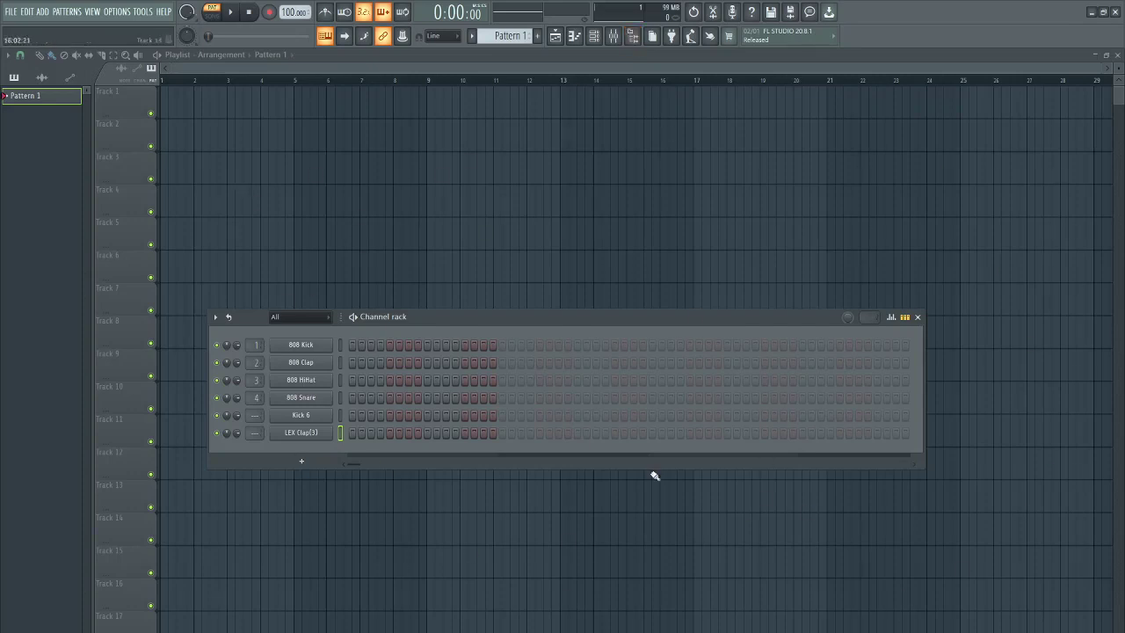
{"action": "left_click", "coordinate": [632, 36]}
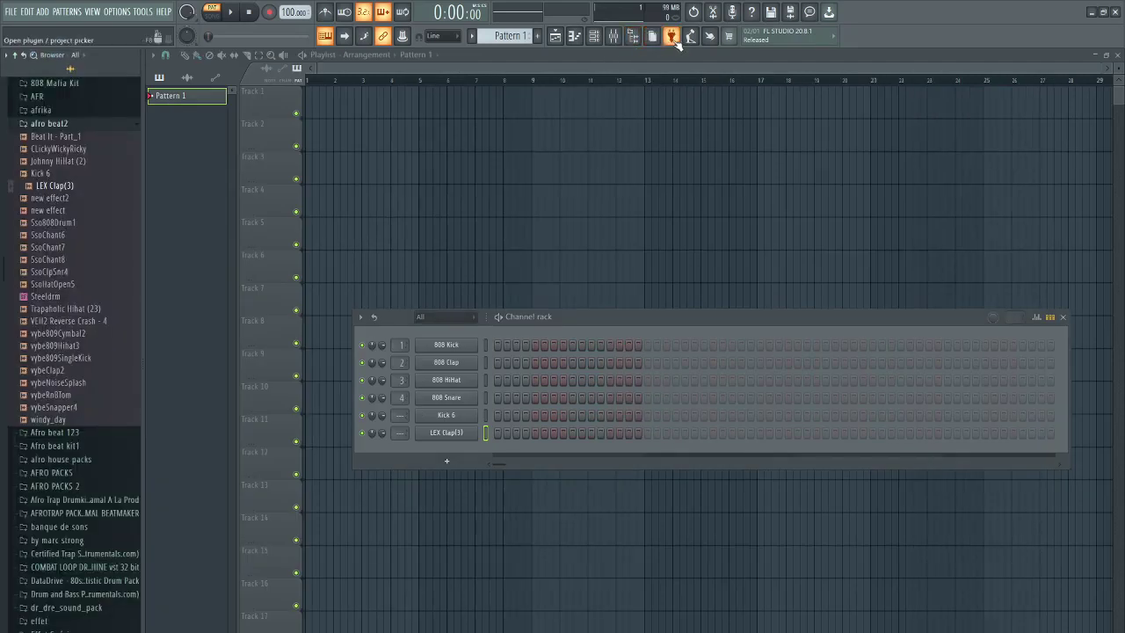
Tap out a project tempo of 103 BPM with the tempo tapper and close the tapper
{"action": "left_click", "coordinate": [691, 37]}
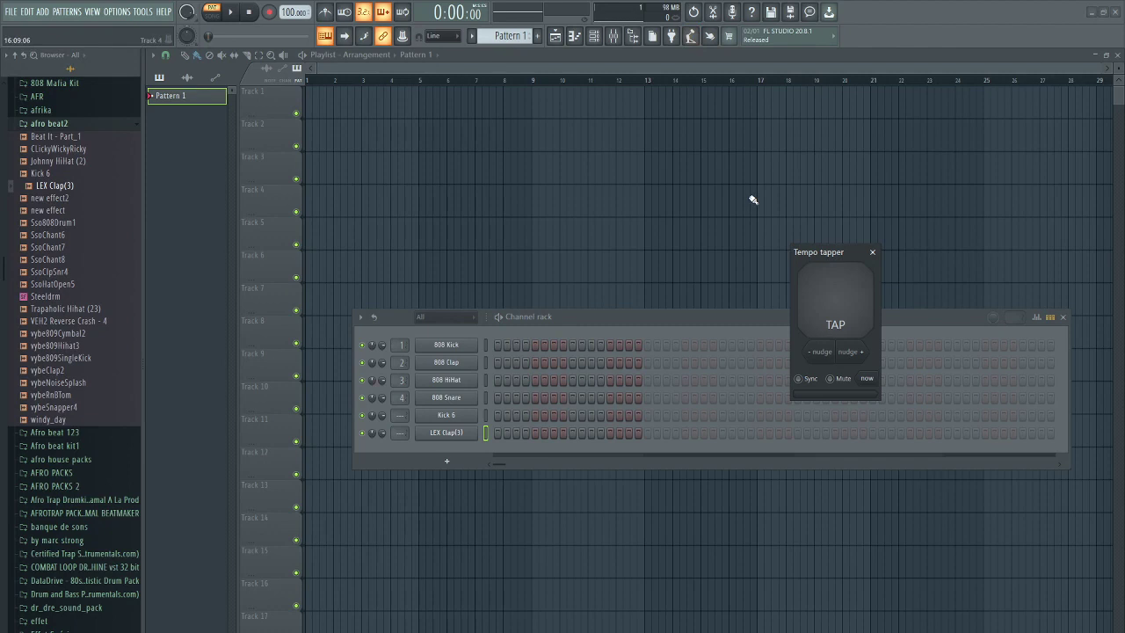
{"action": "left_click", "coordinate": [825, 310]}
{"action": "left_click", "coordinate": [824, 310]}
{"action": "left_click", "coordinate": [824, 310]}
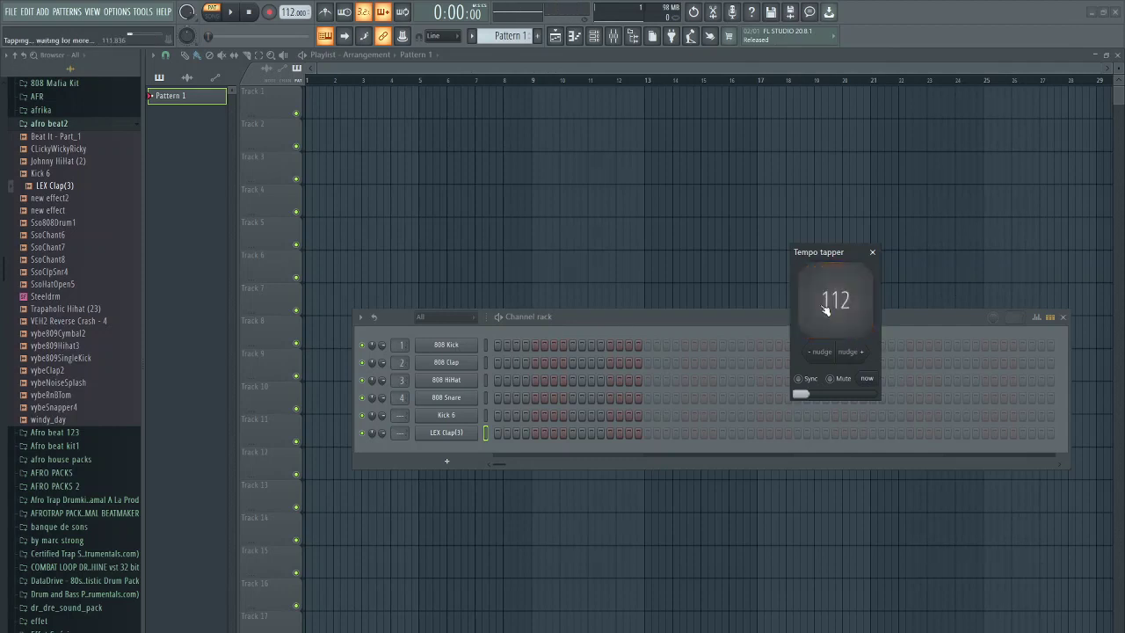
{"action": "left_click", "coordinate": [825, 310]}
{"action": "left_click", "coordinate": [826, 310]}
{"action": "left_click", "coordinate": [825, 311]}
{"action": "left_click", "coordinate": [826, 310]}
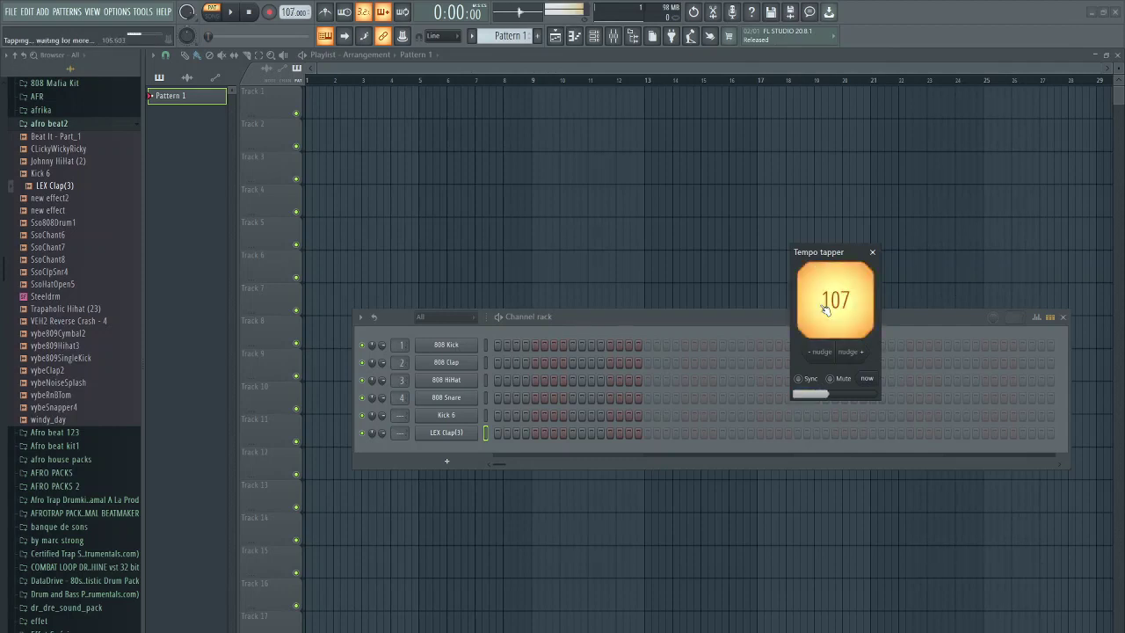
{"action": "left_click", "coordinate": [826, 310]}
{"action": "left_click", "coordinate": [826, 310]}
{"action": "left_click", "coordinate": [826, 311]}
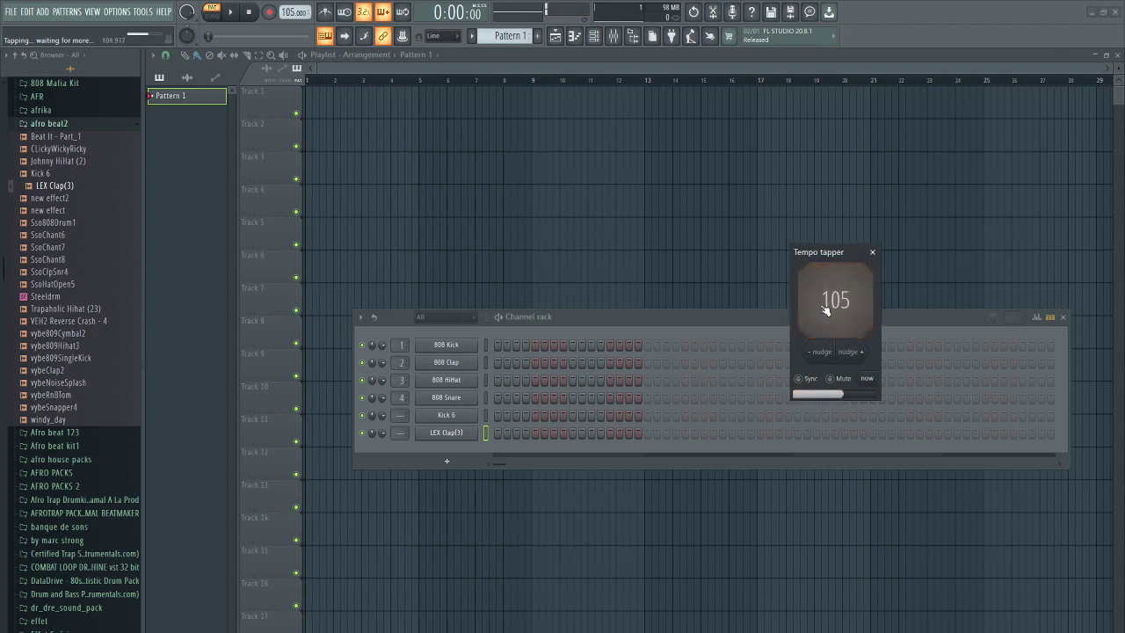
{"action": "left_click", "coordinate": [826, 310]}
{"action": "left_click", "coordinate": [826, 310]}
{"action": "left_click", "coordinate": [826, 310]}
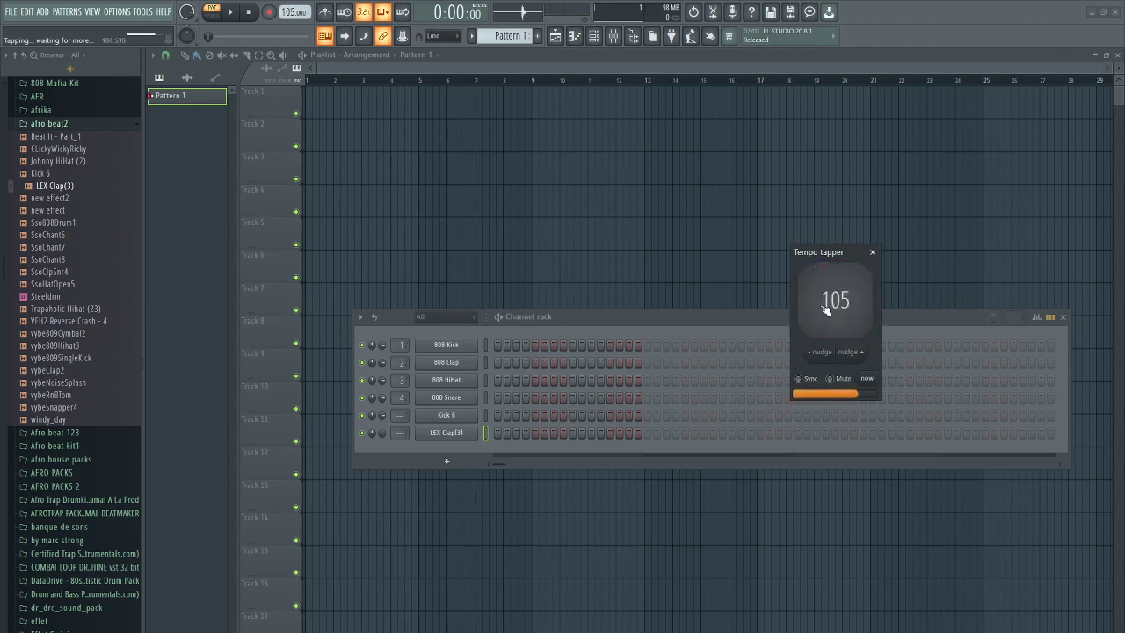
{"action": "left_click", "coordinate": [826, 310]}
{"action": "left_click", "coordinate": [826, 310]}
{"action": "left_click", "coordinate": [826, 310]}
{"action": "left_click", "coordinate": [826, 310]}
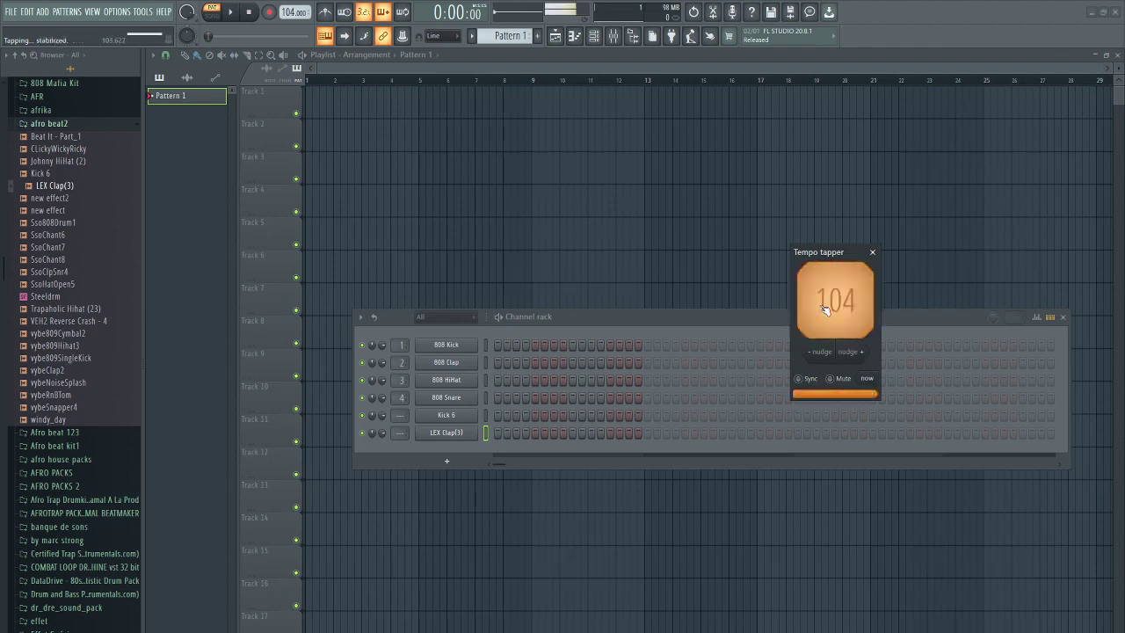
{"action": "left_click", "coordinate": [826, 310]}
{"action": "left_click", "coordinate": [826, 309]}
{"action": "left_click", "coordinate": [826, 309]}
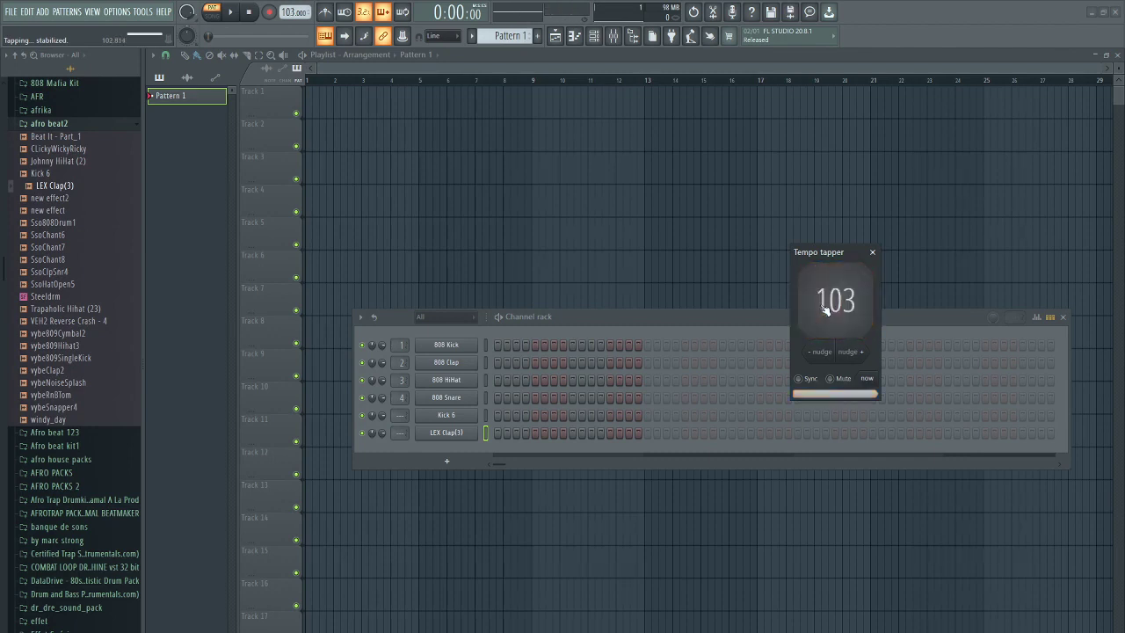
{"action": "left_click", "coordinate": [826, 310]}
{"action": "left_click", "coordinate": [826, 309]}
{"action": "left_click", "coordinate": [873, 254]}
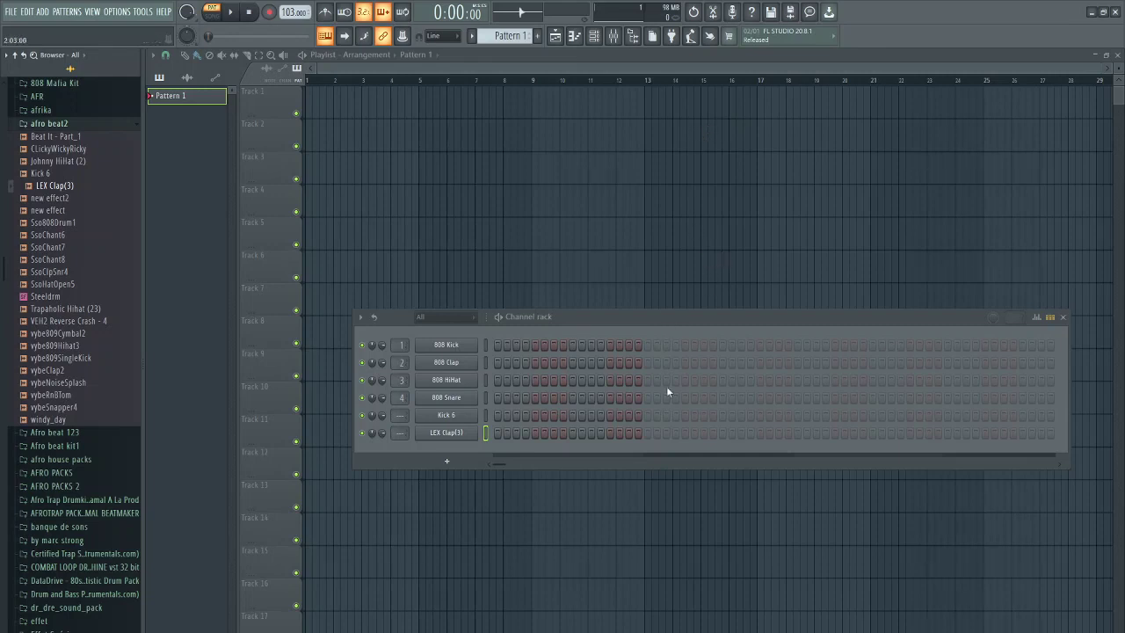
{"action": "left_click", "coordinate": [697, 40]}
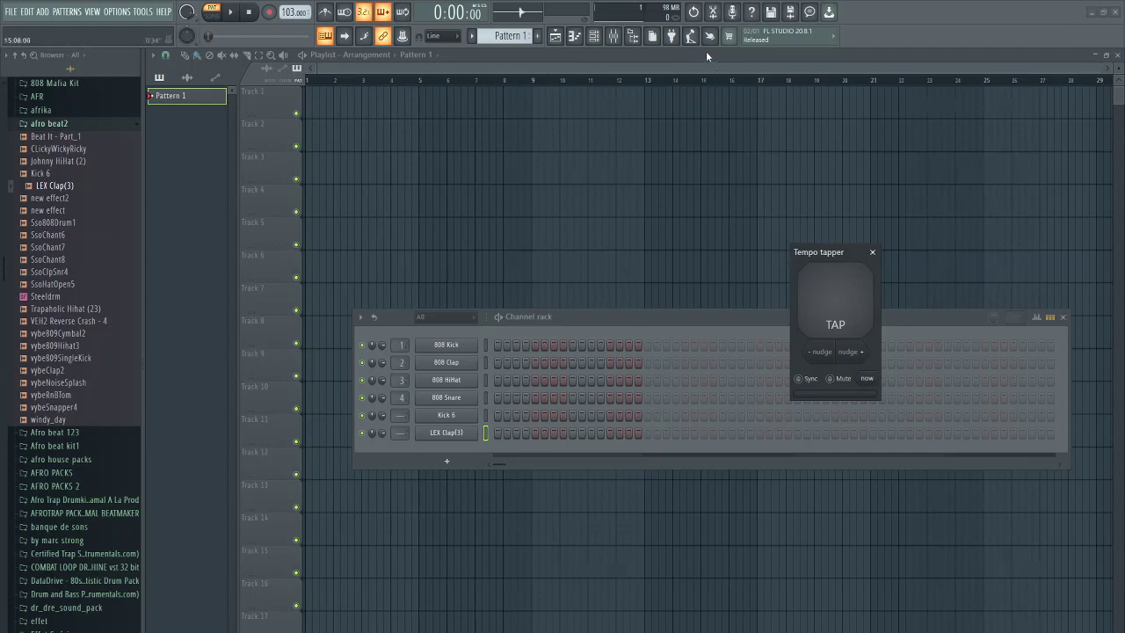
{"action": "left_click", "coordinate": [872, 253]}
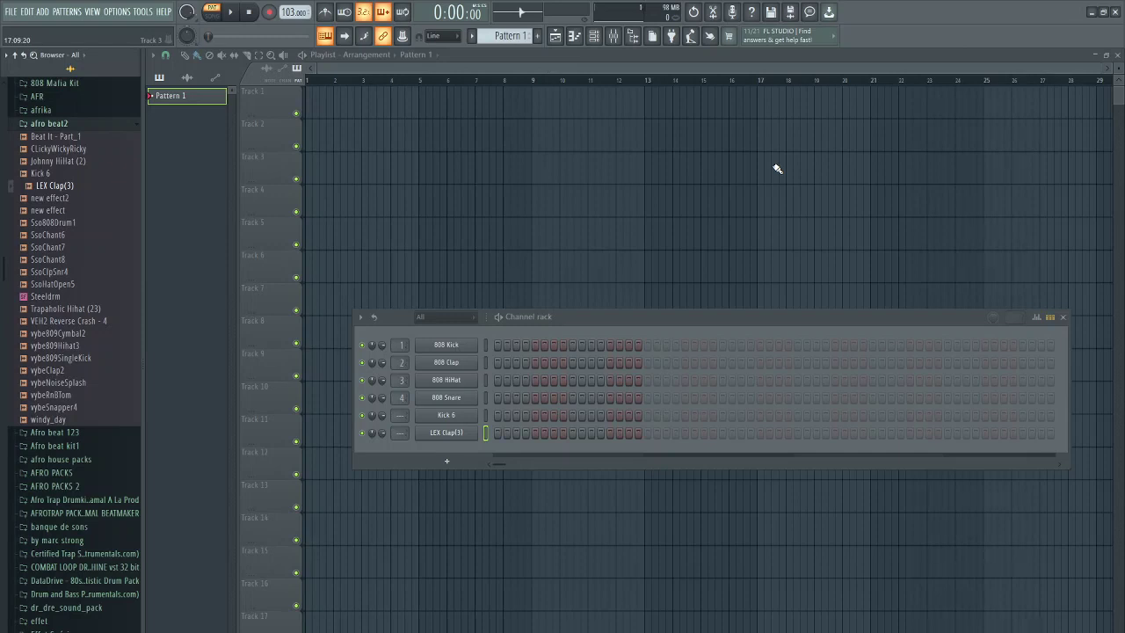
Audition the Kick 6 sample in its channel settings, close them and open the LEX Clap(3) channel settings
{"action": "left_click", "coordinate": [449, 422]}
{"action": "left_click", "coordinate": [323, 431]}
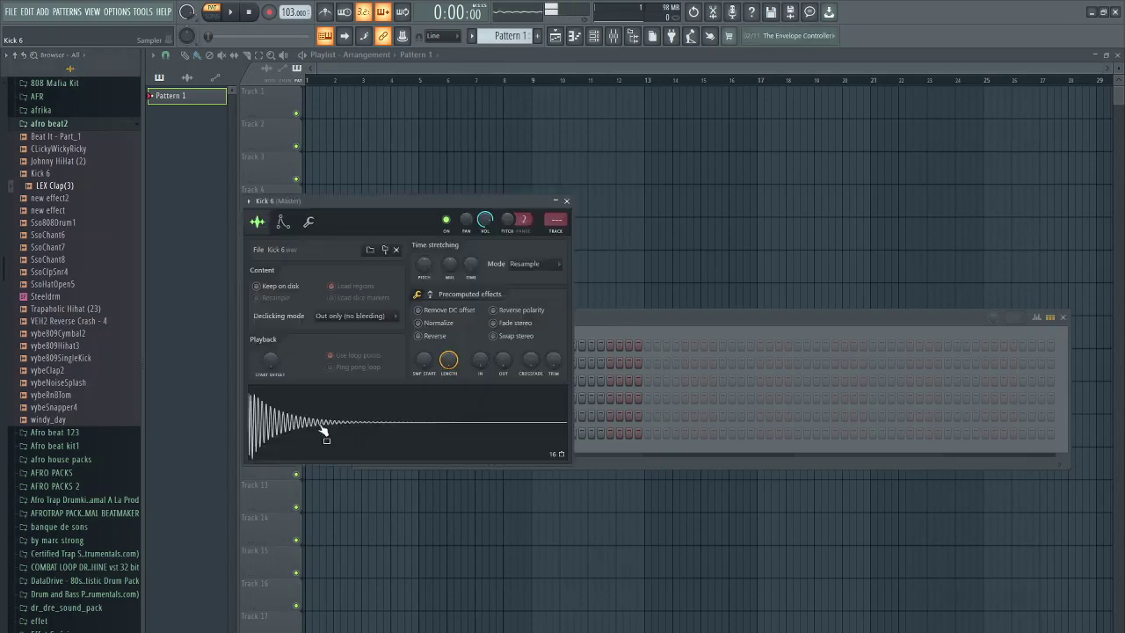
{"action": "left_click", "coordinate": [567, 201]}
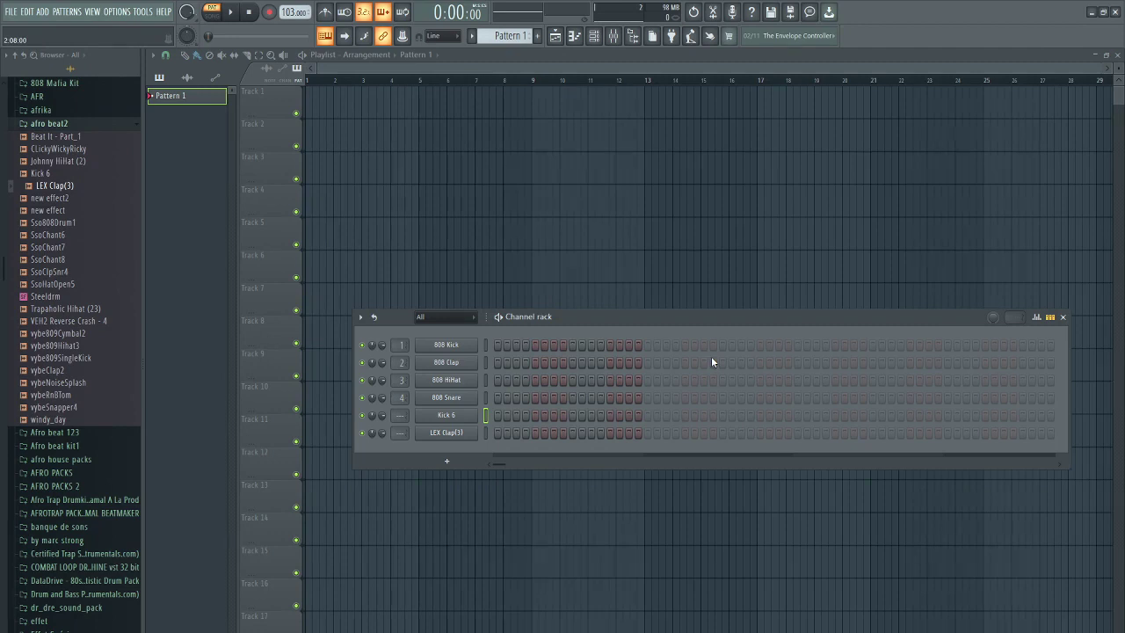
{"action": "left_click", "coordinate": [474, 434]}
{"action": "left_click", "coordinate": [459, 446]}
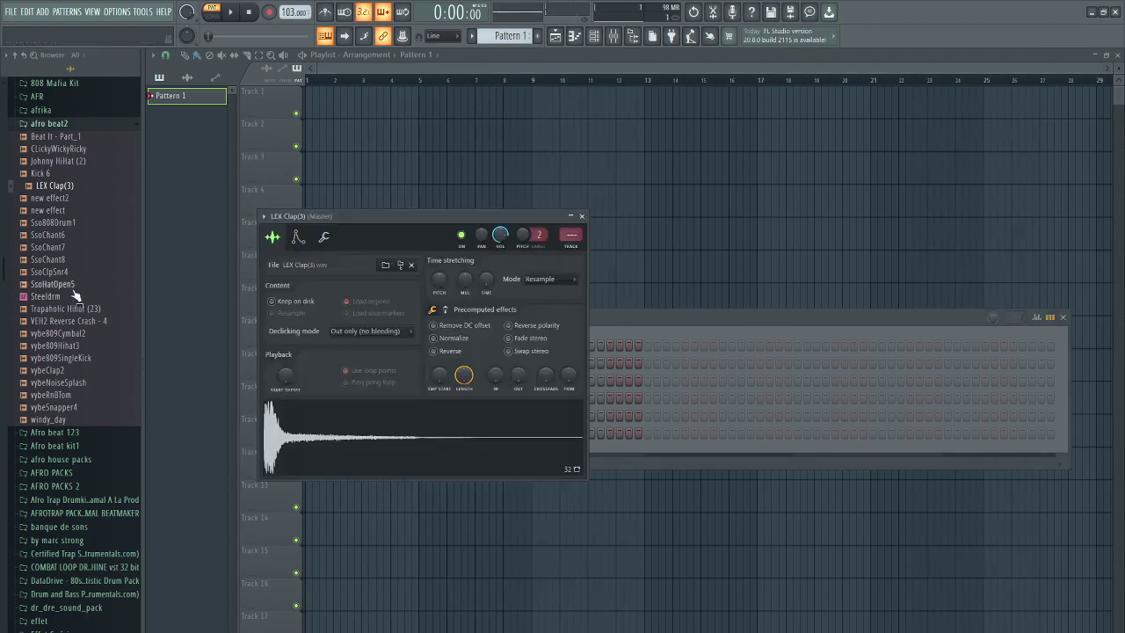
Preview the Beat It - Part_1, Trapaholic Hihat (23) and vybeClap2 samples and add vybeClap2 to the channel rack as a new channel
{"action": "left_click", "coordinate": [85, 150]}
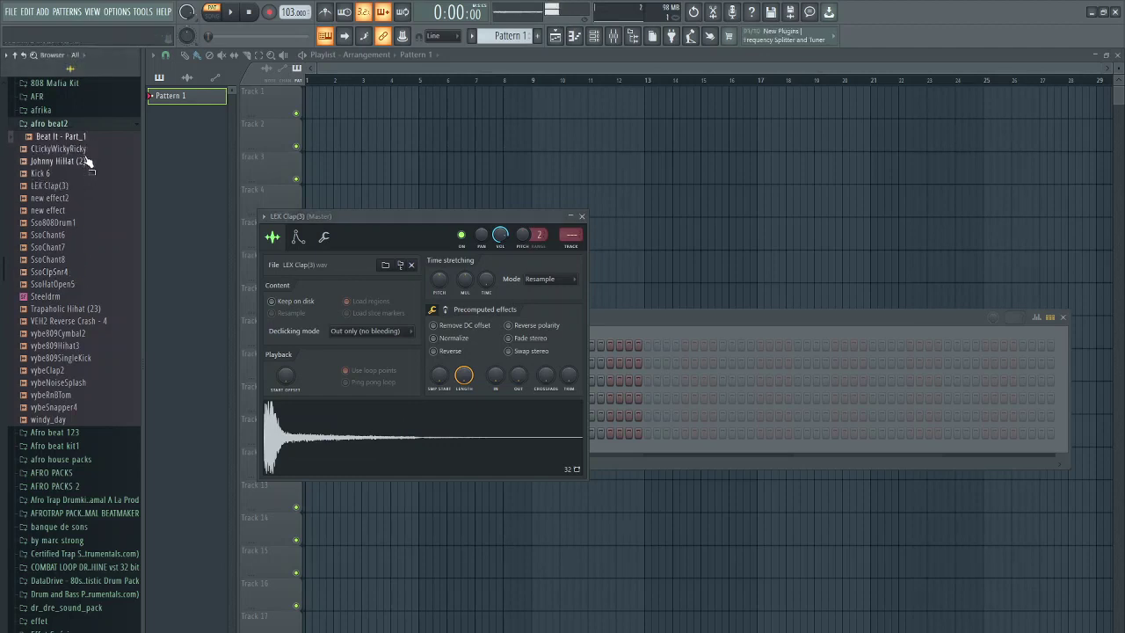
{"action": "left_click", "coordinate": [88, 311]}
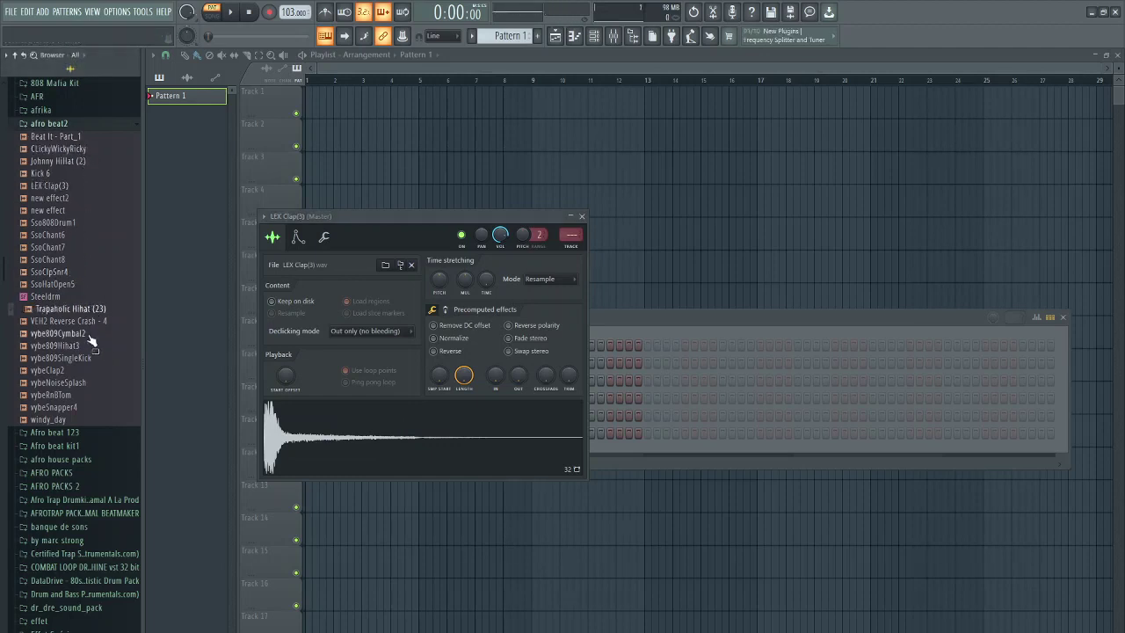
{"action": "left_click", "coordinate": [70, 372]}
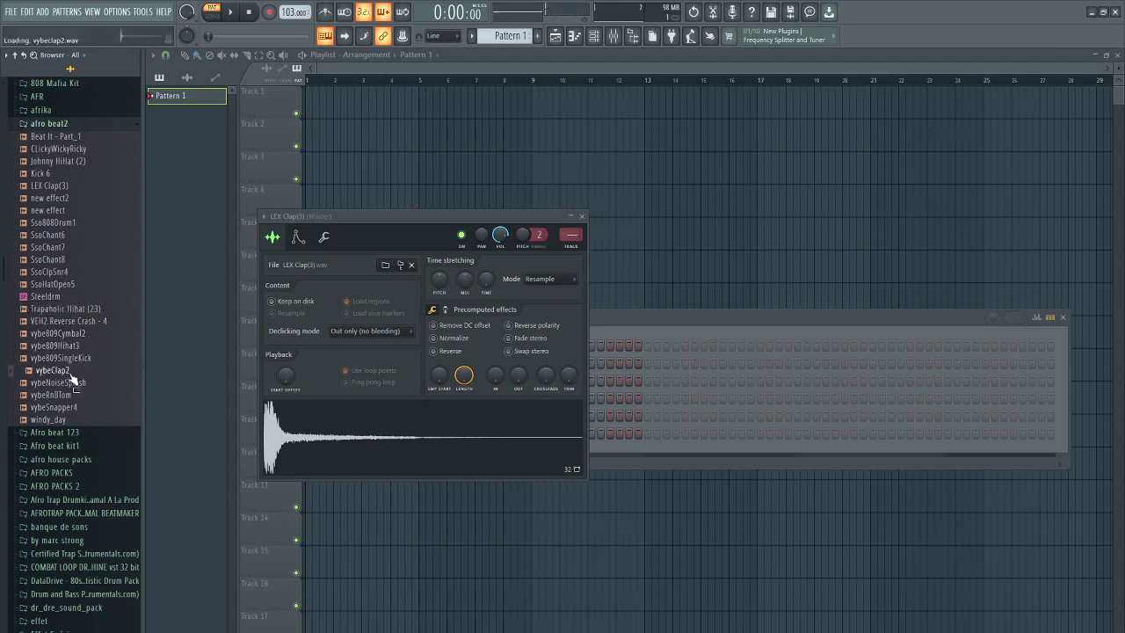
{"action": "left_click", "coordinate": [582, 218]}
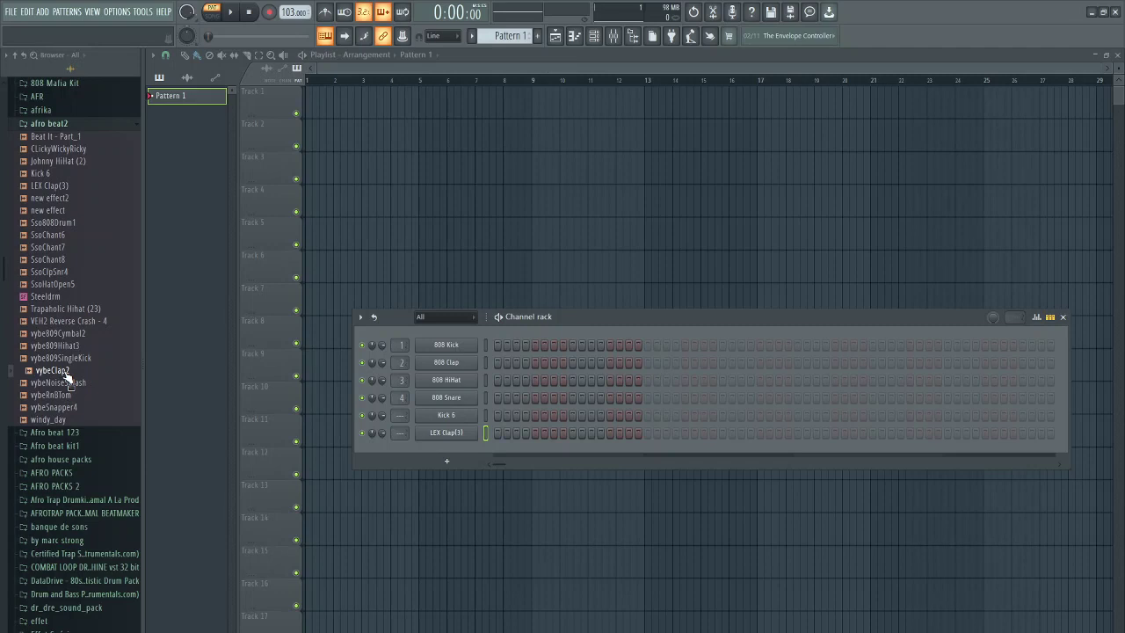
{"action": "left_click_drag", "start_coordinate": [66, 375], "coordinate": [386, 451]}
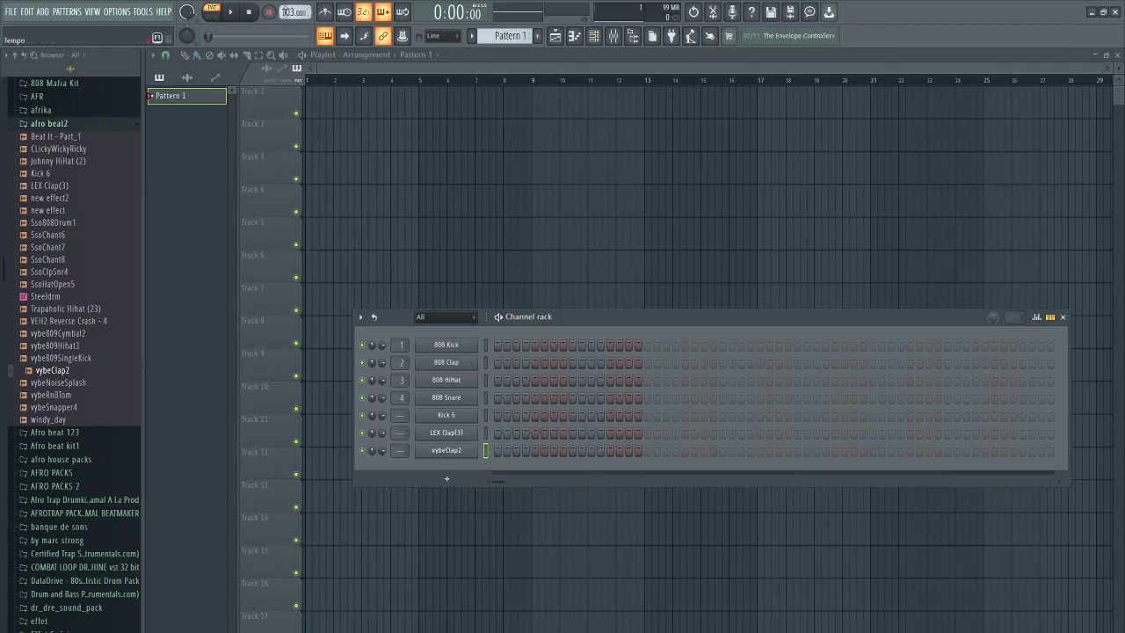
Turn on the metronome and place a Pattern 1 clip at bar 1 on Track 1, with the channel rack hidden
{"action": "left_click", "coordinate": [334, 13]}
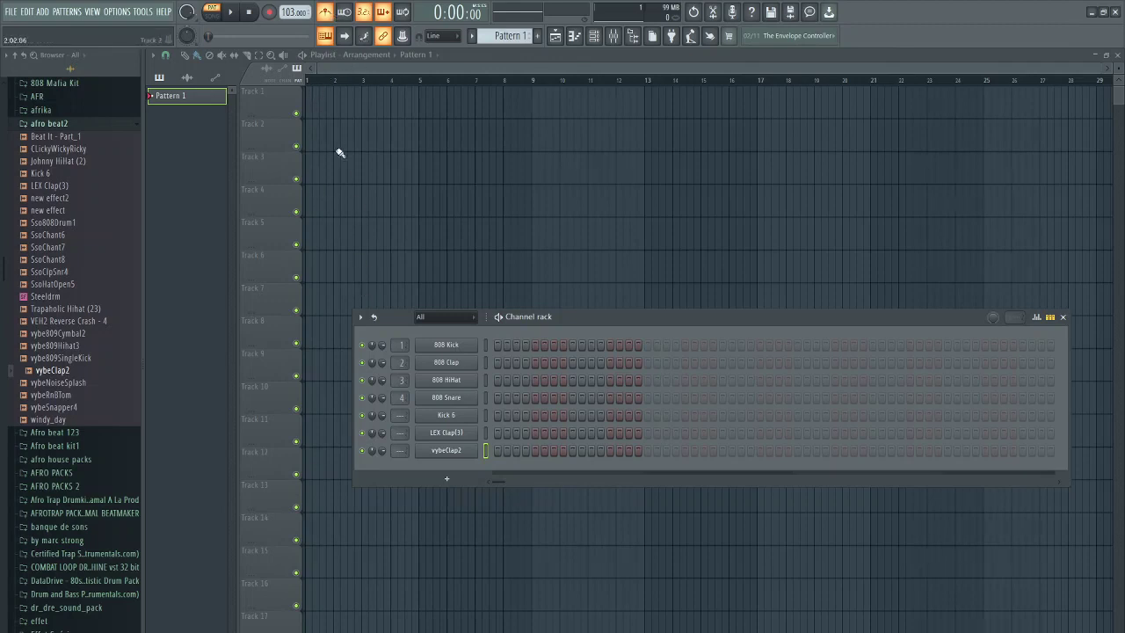
{"action": "left_click", "coordinate": [318, 106]}
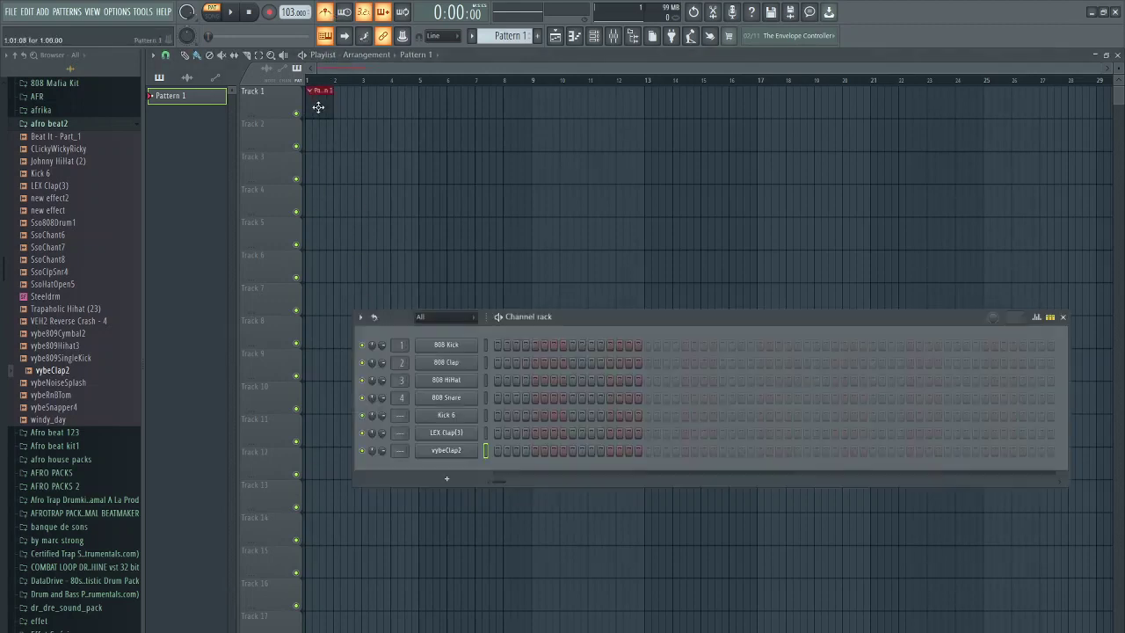
{"action": "key", "text": "F6"}
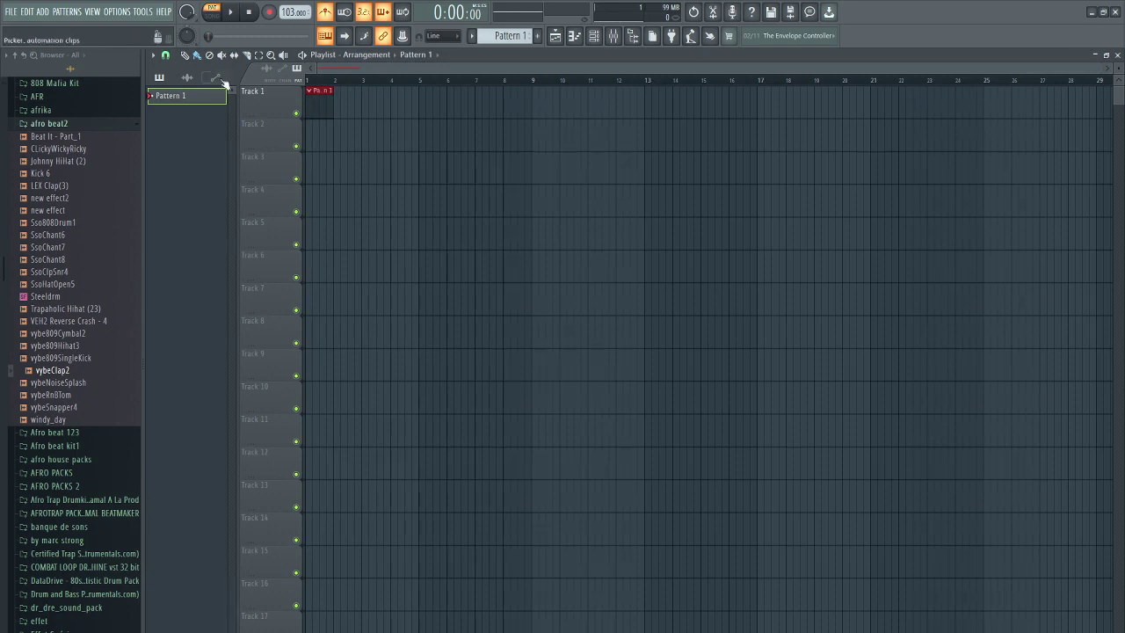
Set the playlist's grid snapping to Line and show the channel rack
{"action": "left_click", "coordinate": [165, 54]}
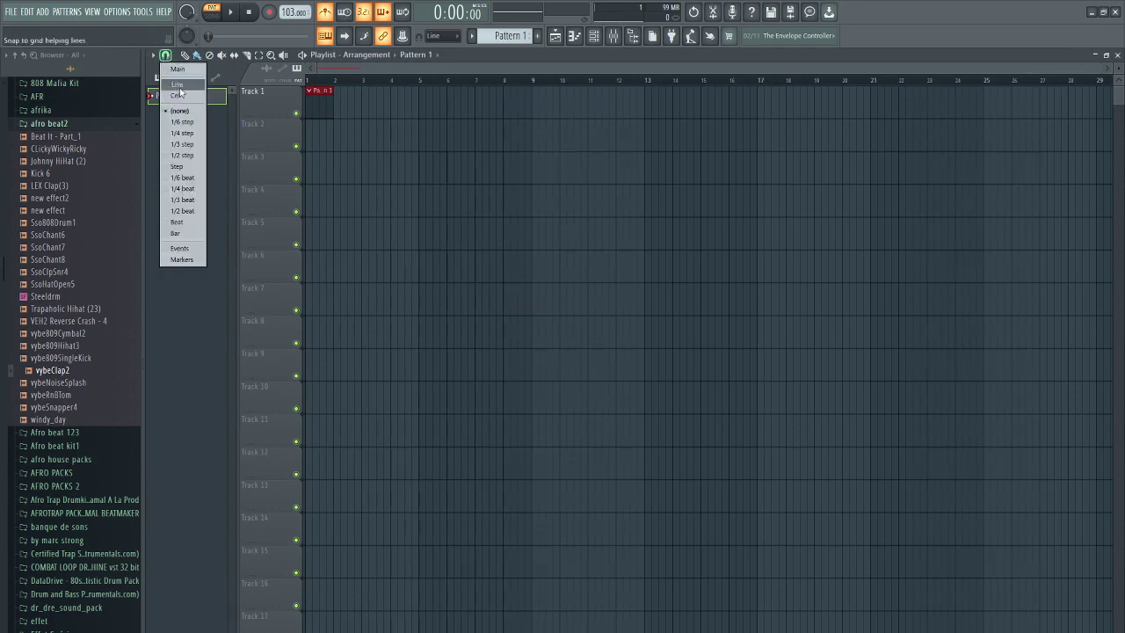
{"action": "left_click", "coordinate": [181, 85]}
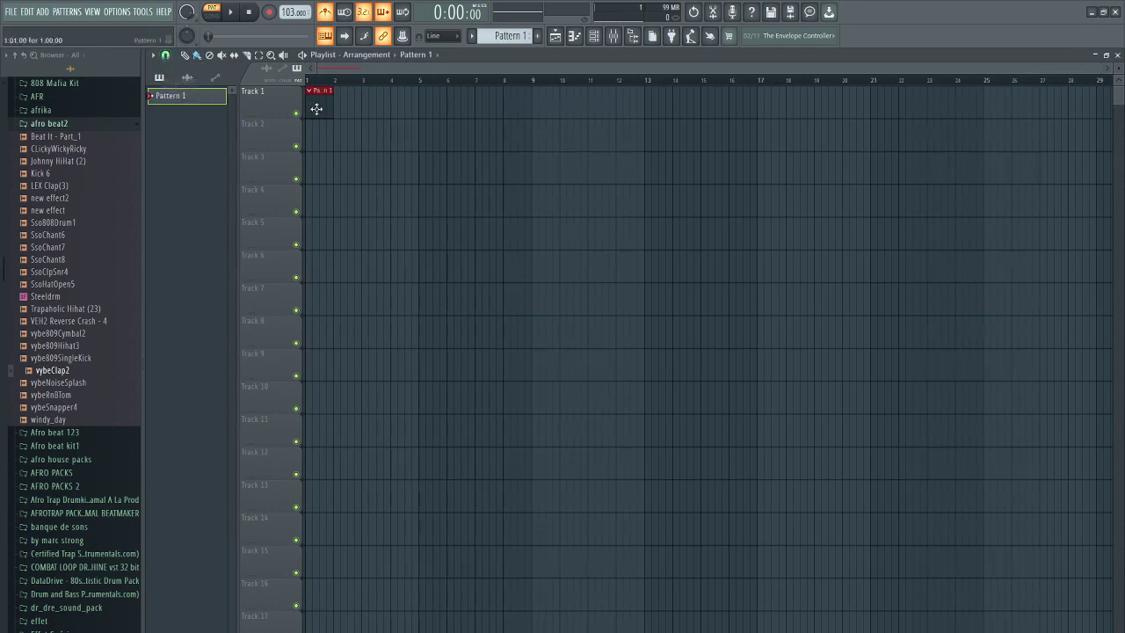
{"action": "key", "text": "F6"}
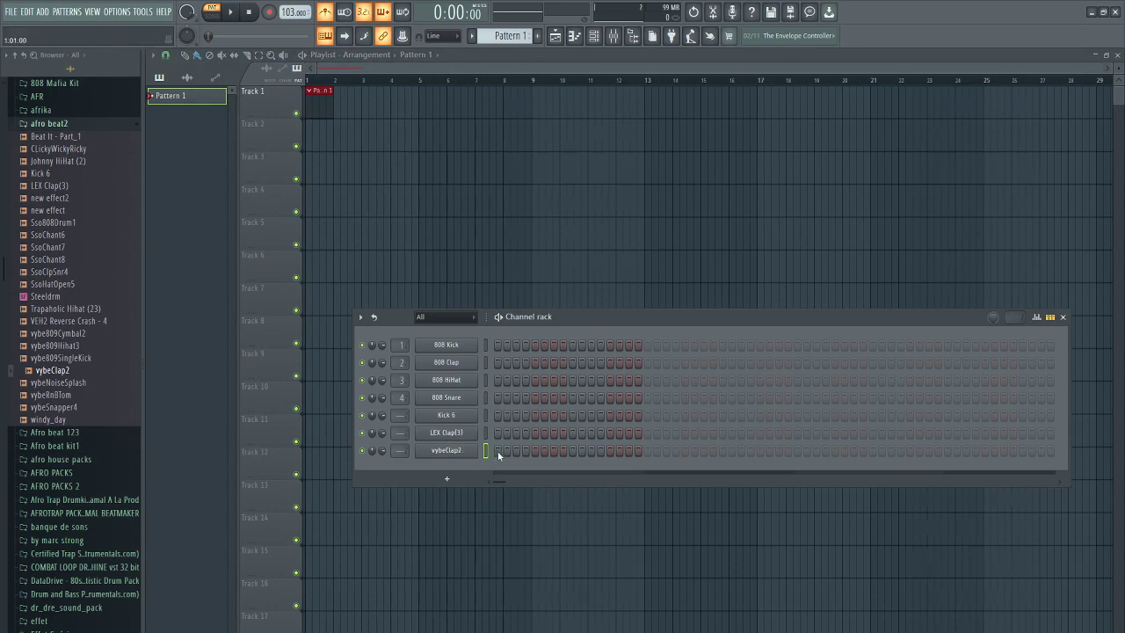
Open the empty piano roll of the vybeClap2 channel for a look and close it
{"action": "right_click", "coordinate": [475, 450]}
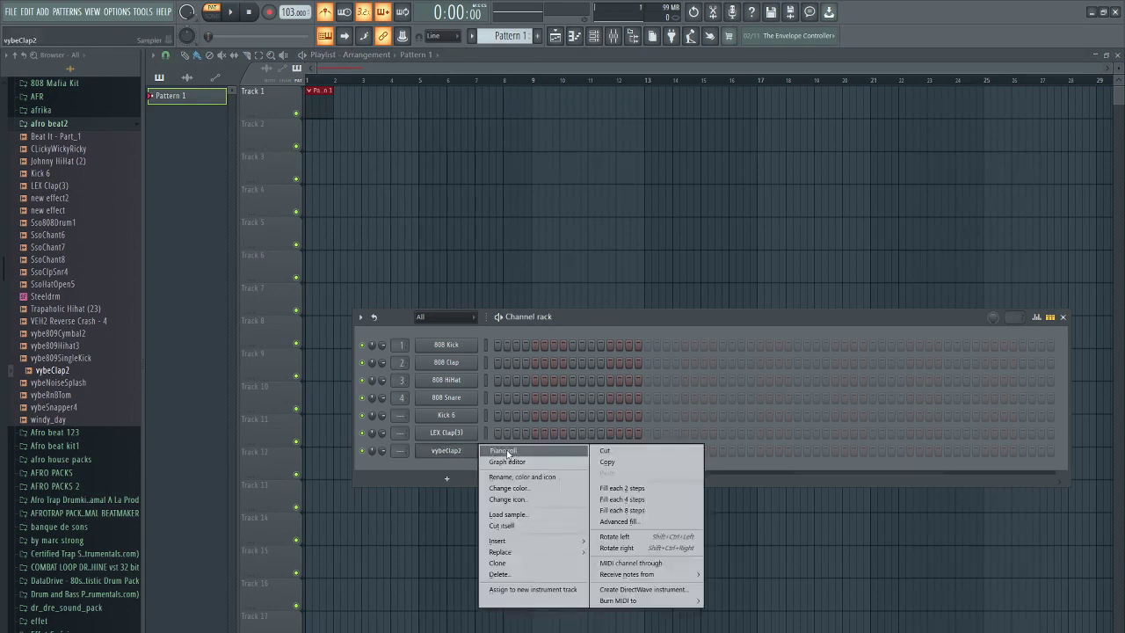
{"action": "left_click", "coordinate": [507, 453]}
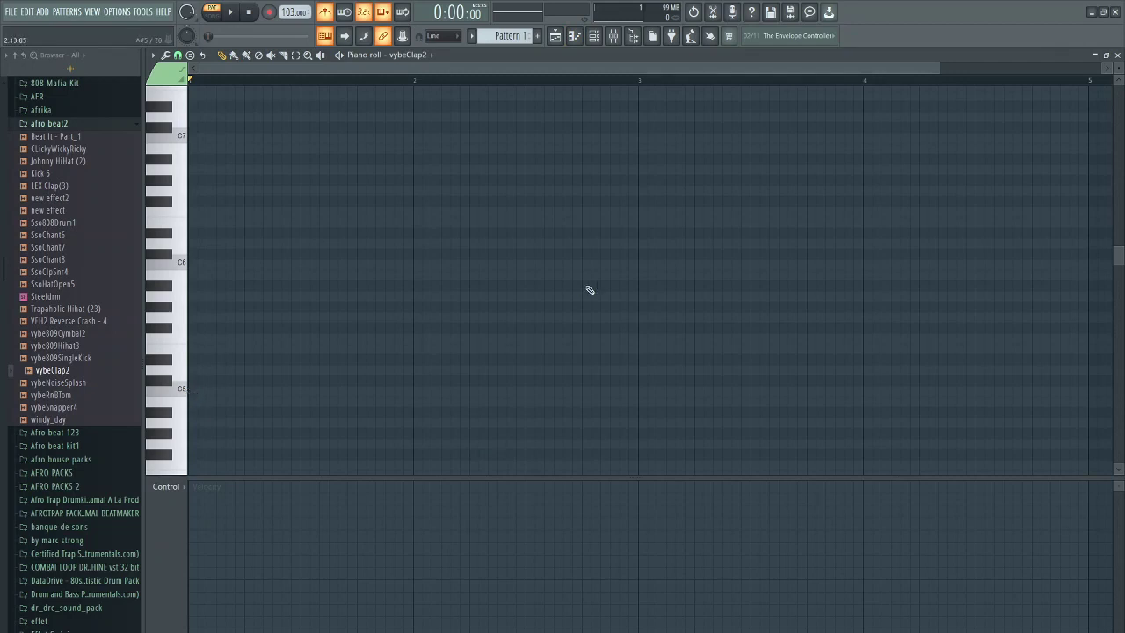
{"action": "left_click", "coordinate": [1118, 55]}
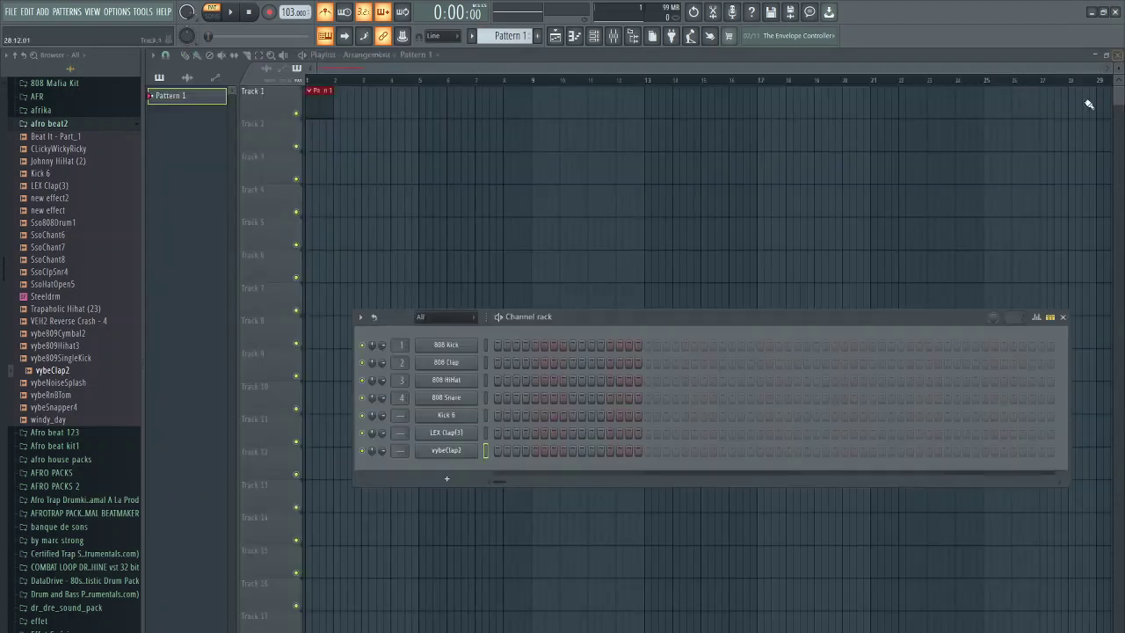
Program vybeClap2 hits on steps 1, 4, 7, 11 and 13 of Pattern 1 and check them in the piano roll
{"action": "left_click", "coordinate": [497, 452]}
{"action": "left_click", "coordinate": [609, 451]}
{"action": "right_click", "coordinate": [450, 452]}
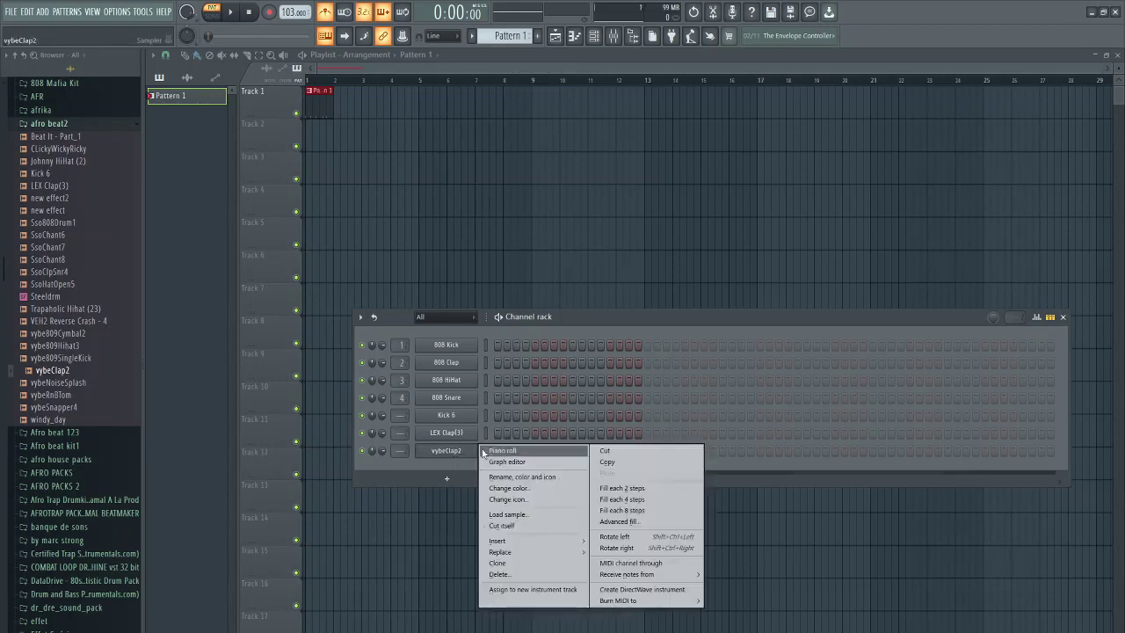
{"action": "left_click", "coordinate": [488, 452]}
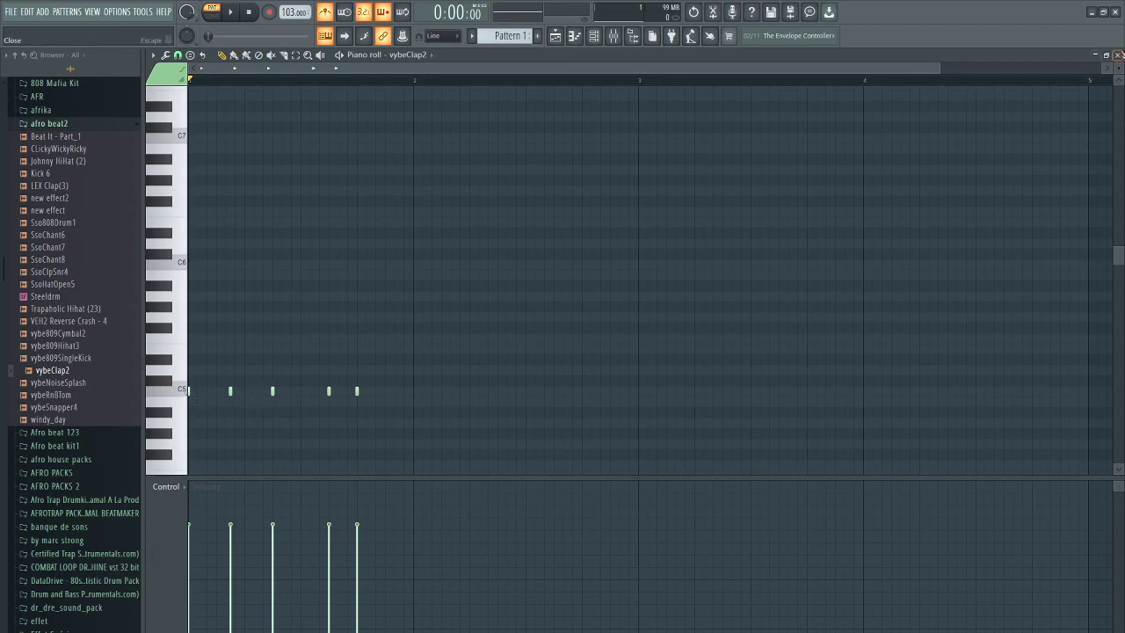
{"action": "left_click", "coordinate": [1117, 54]}
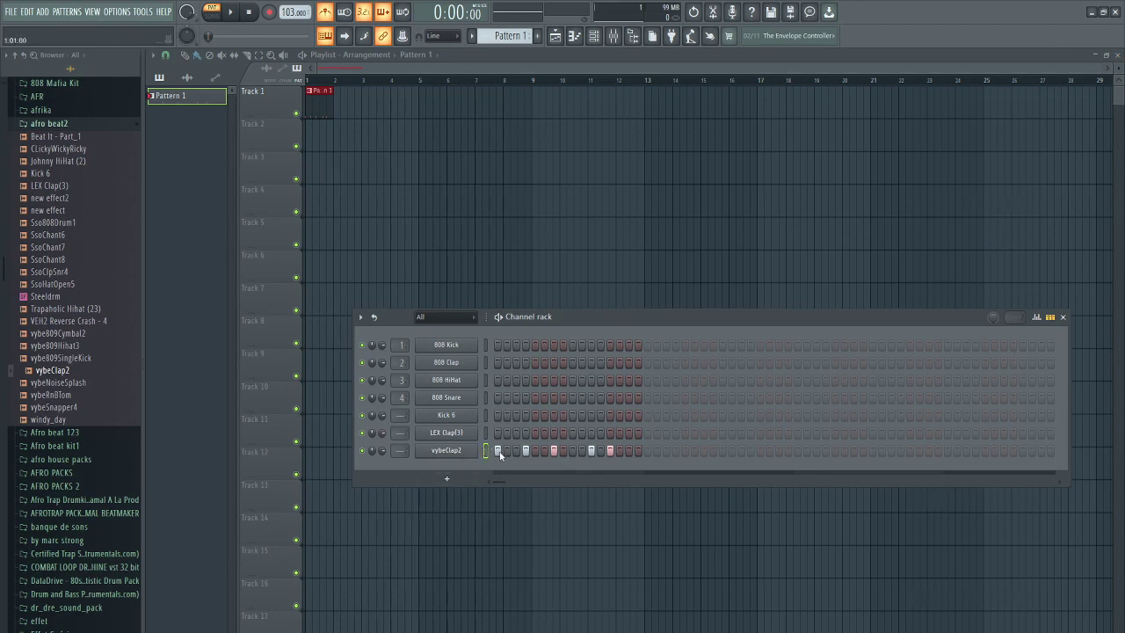
Turn off the metronome and play Pattern 1 to listen to the clap rhythm
{"action": "left_click", "coordinate": [325, 14]}
{"action": "key", "text": "space"}
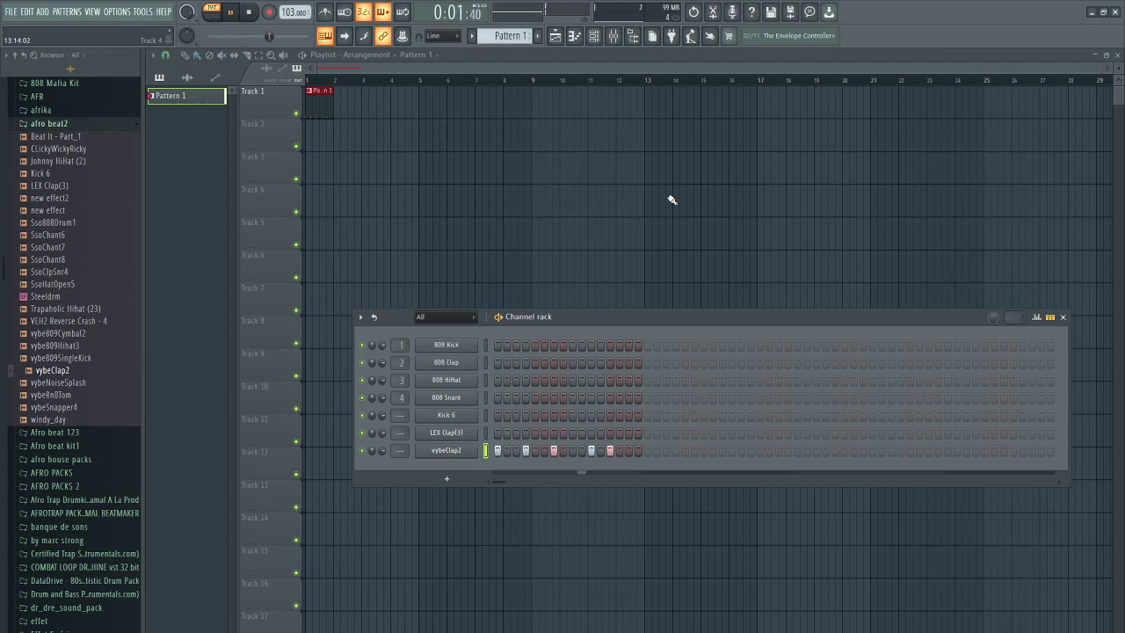
{"action": "key", "text": "space"}
{"action": "key", "text": "space"}
{"action": "key", "text": "space"}
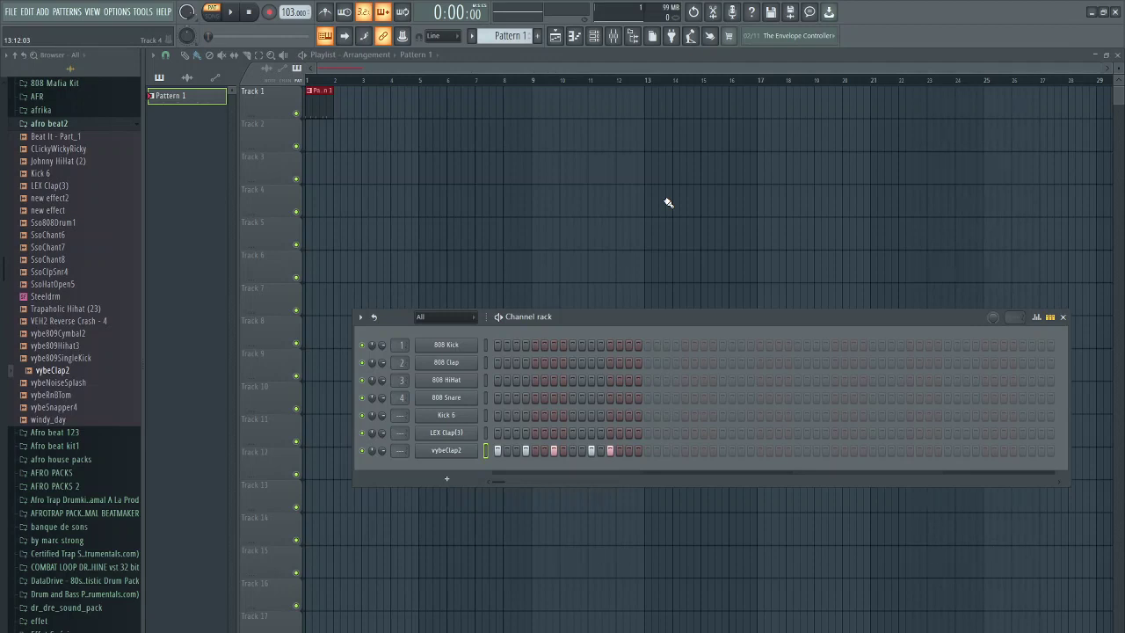
Review the vybeClap2 notes in the piano roll, close it and start playing Pattern 1 again
{"action": "right_click", "coordinate": [452, 452]}
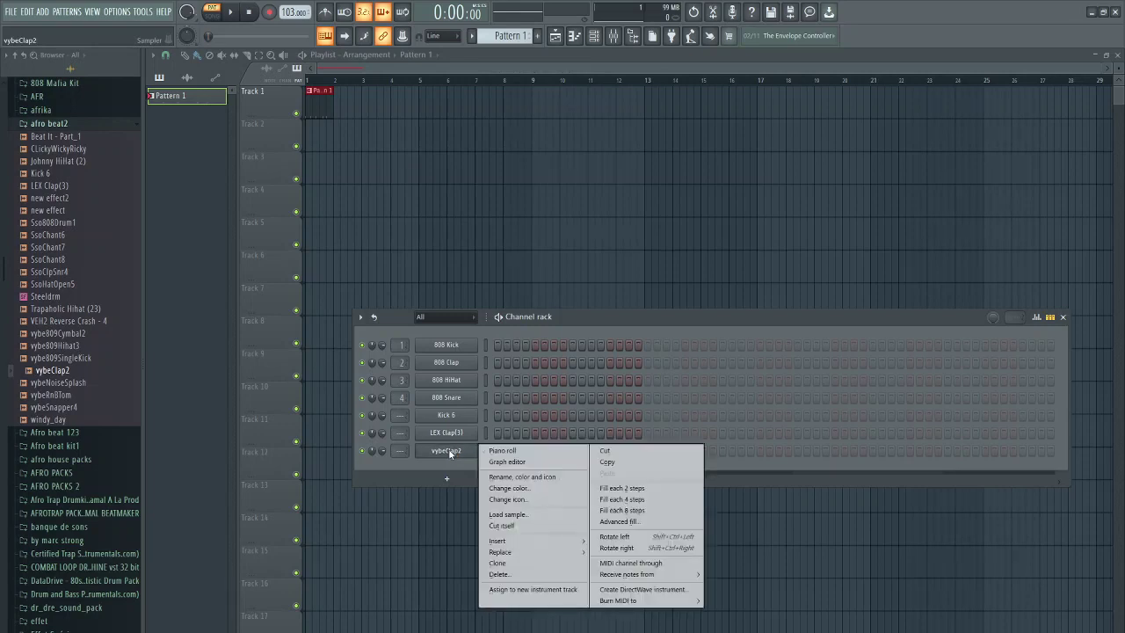
{"action": "left_click", "coordinate": [527, 454]}
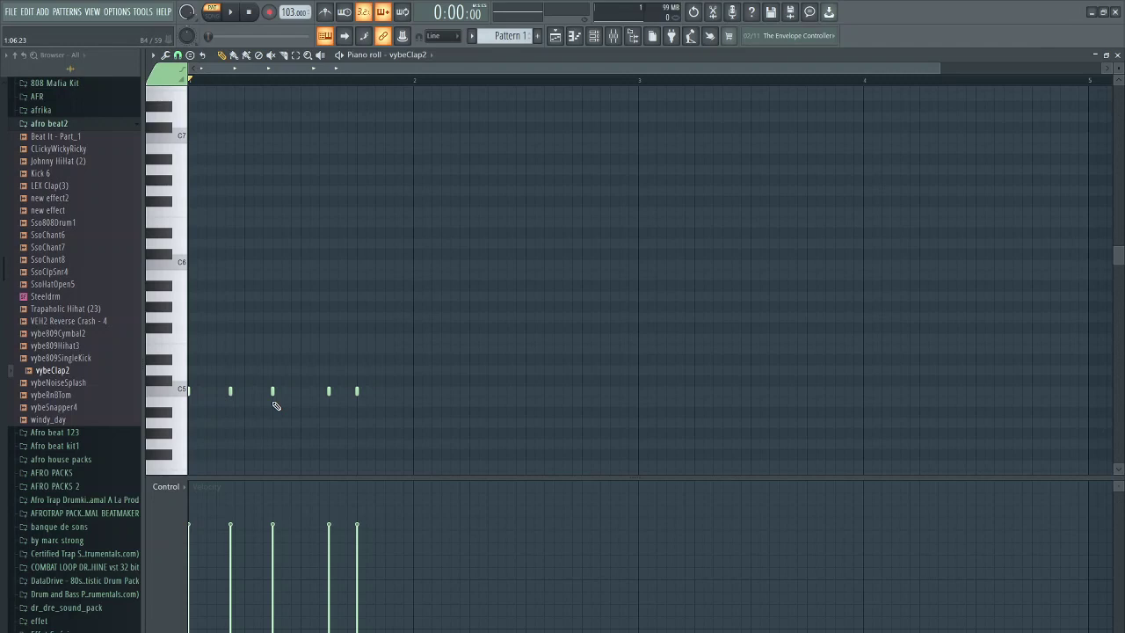
{"action": "left_click", "coordinate": [1117, 55]}
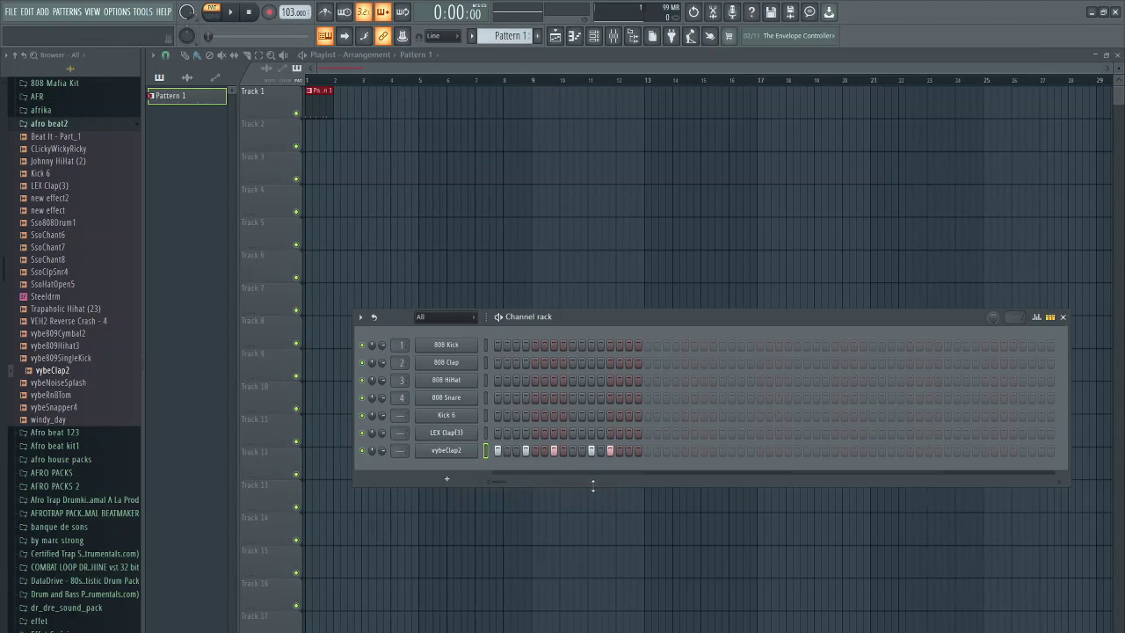
{"action": "key", "text": "space"}
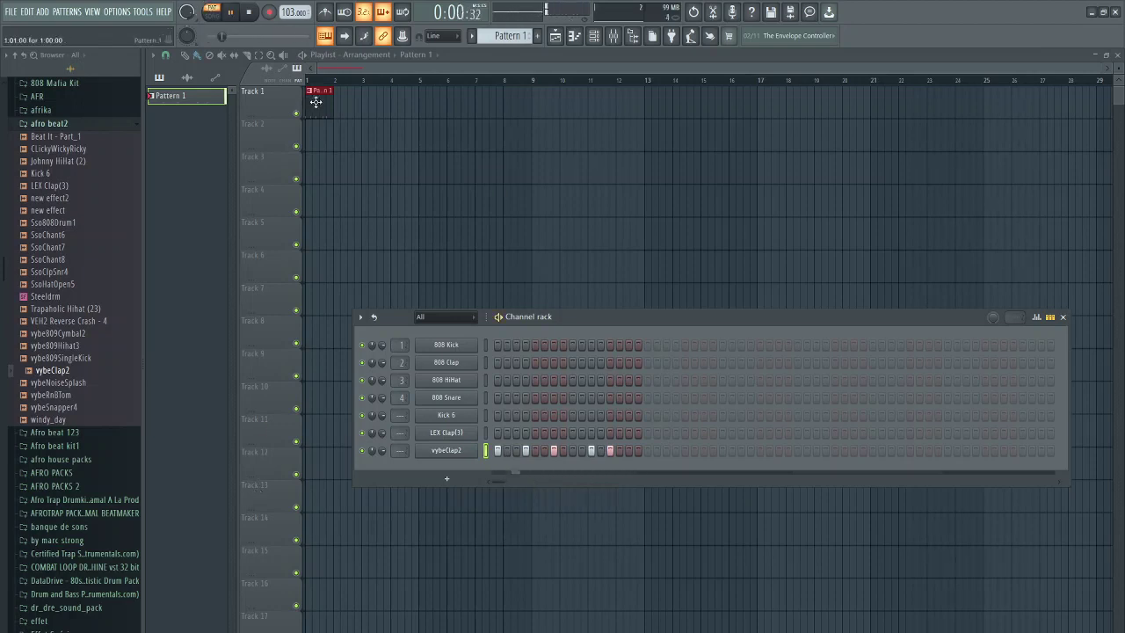
{"action": "left_click", "coordinate": [498, 414]}
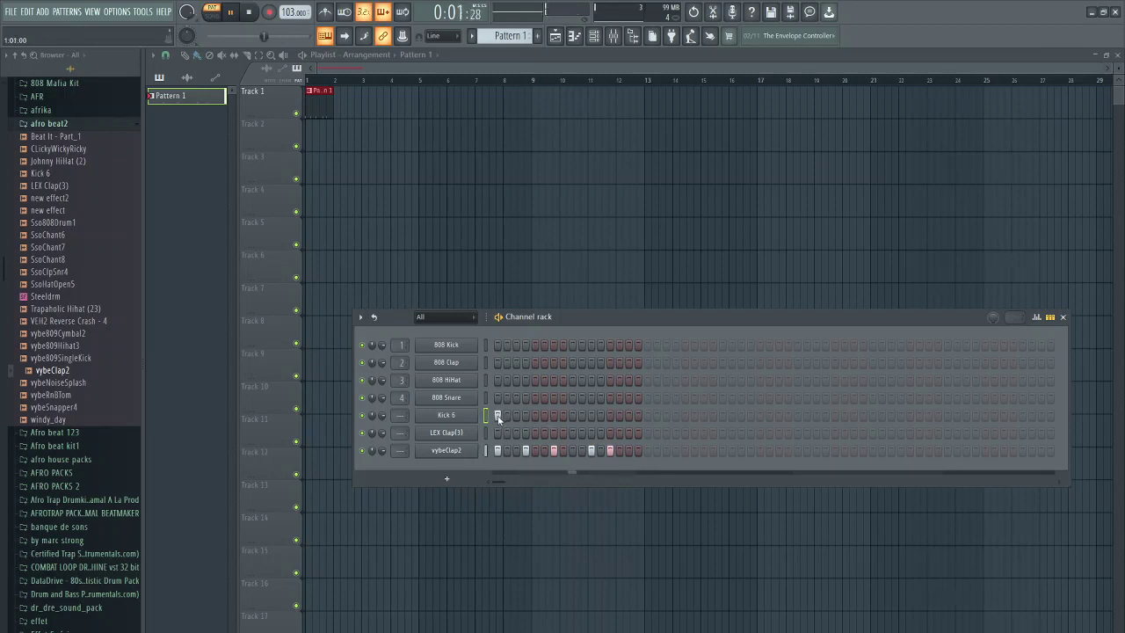
{"action": "left_click", "coordinate": [495, 415]}
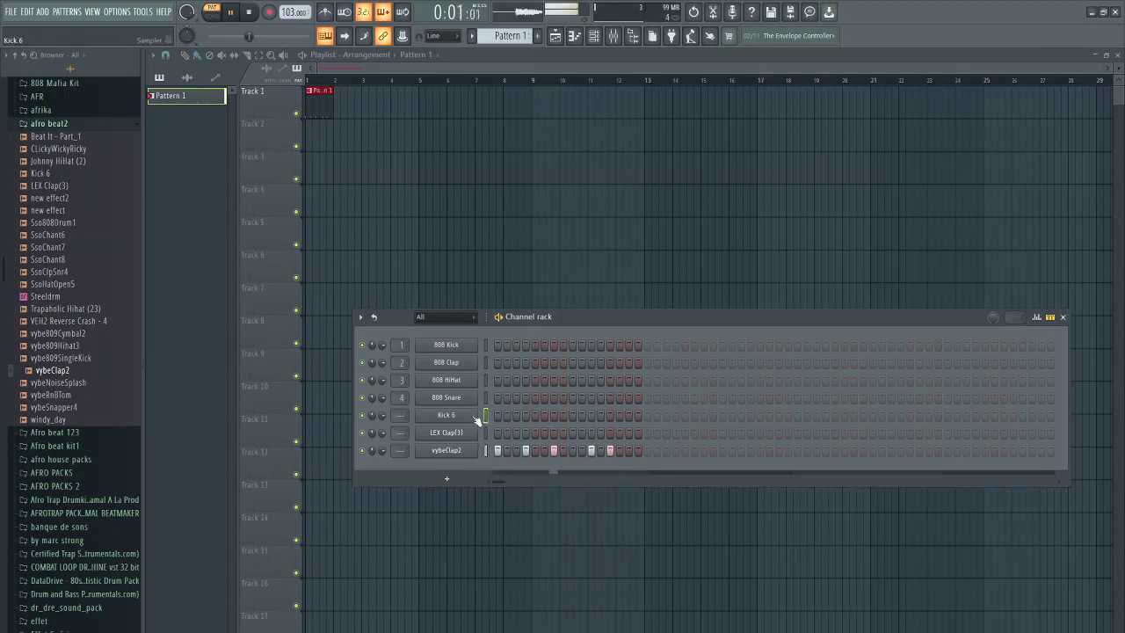
{"action": "left_click", "coordinate": [461, 417]}
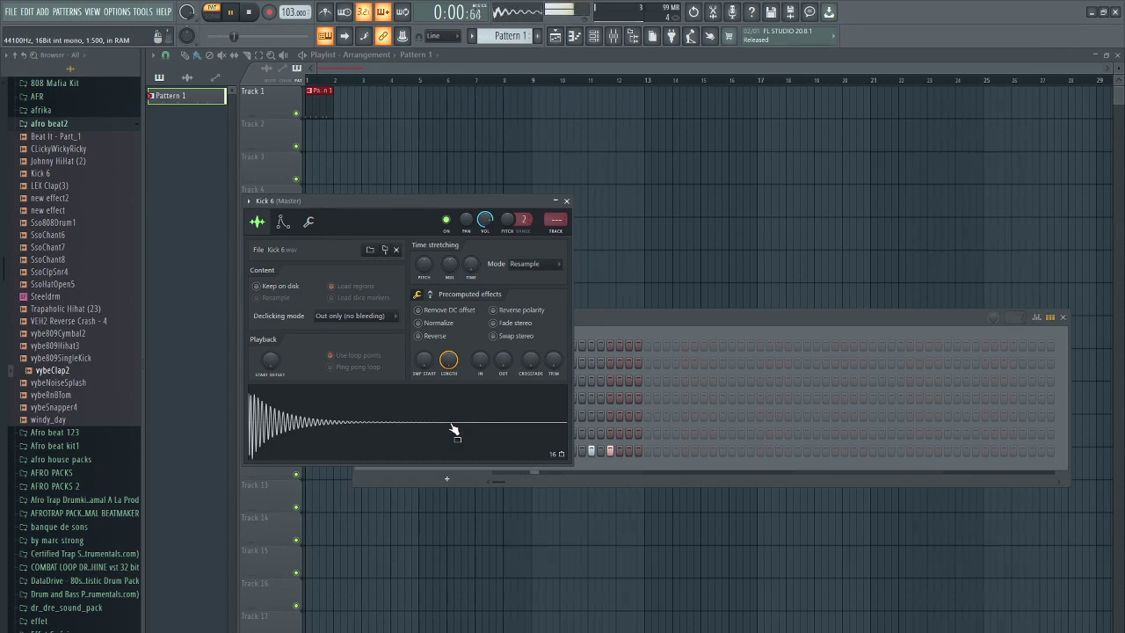
{"action": "left_click", "coordinate": [566, 201]}
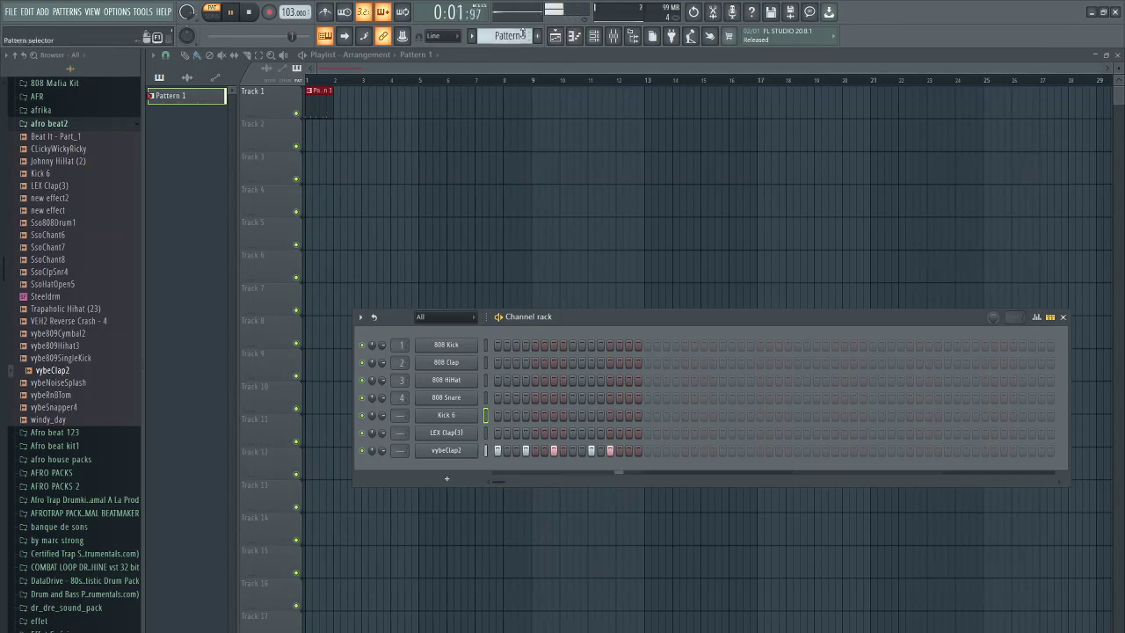
Switch to a new Pattern 2, place its clip at bar 1 on Track 2 and show the channel rack
{"action": "scroll", "coordinate": [520, 35], "scroll_direction": "down", "scroll_amount": 1}
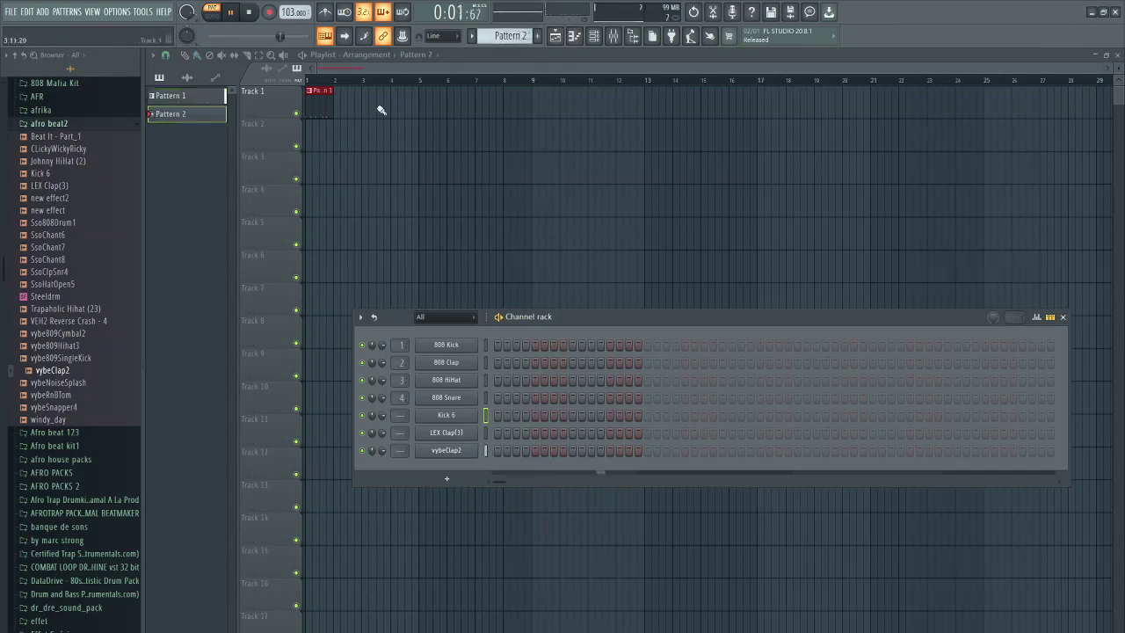
{"action": "left_click", "coordinate": [312, 146]}
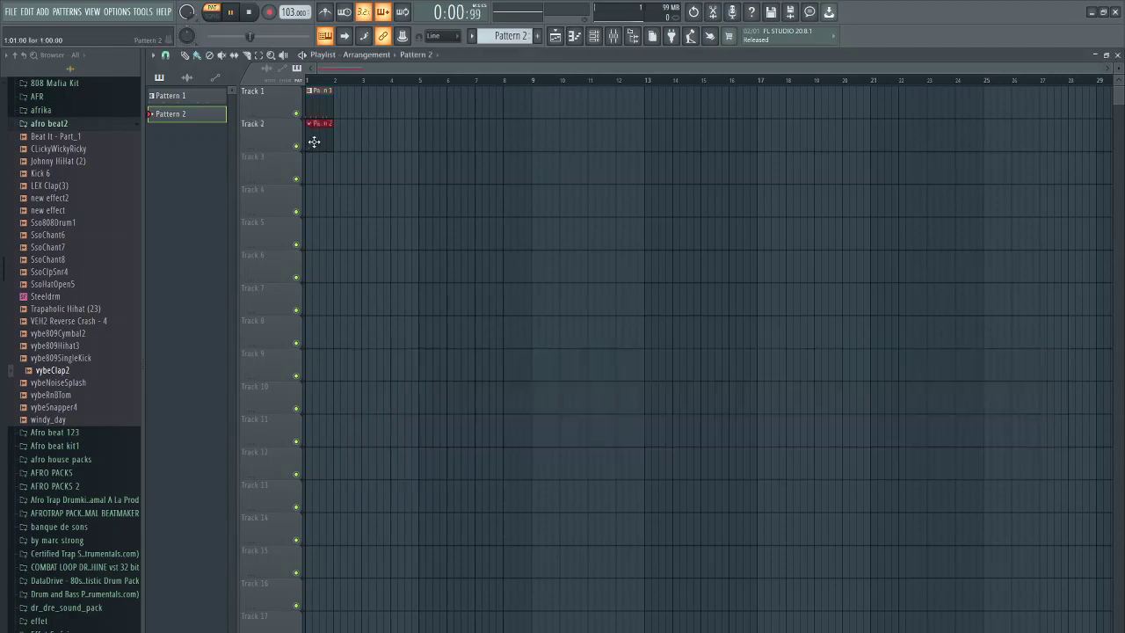
{"action": "key", "text": "F6"}
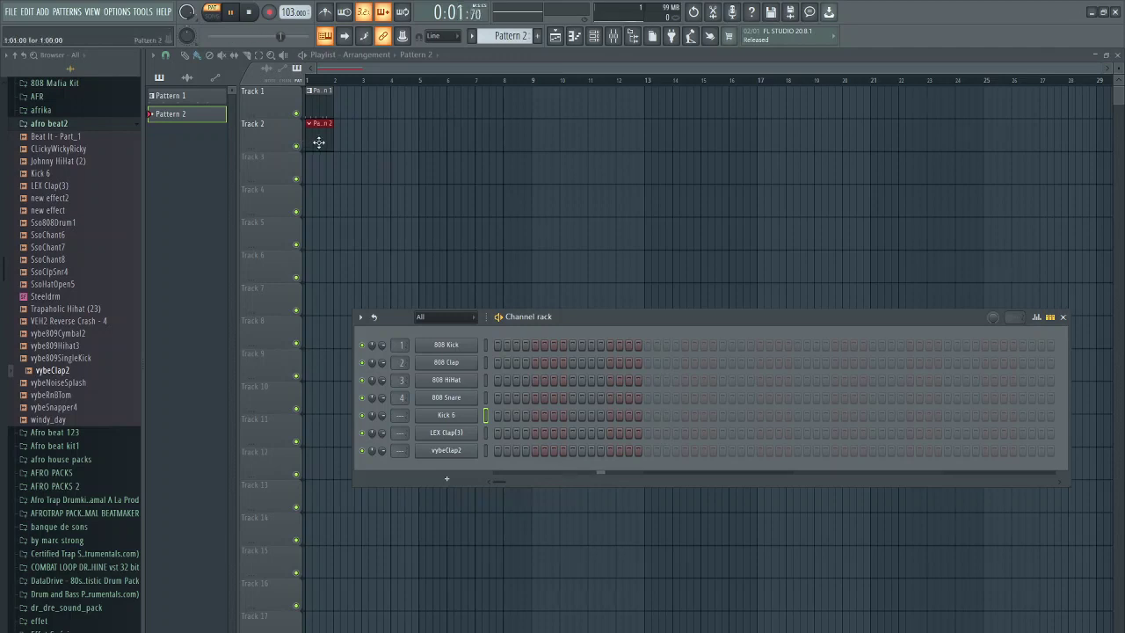
{"action": "key", "text": "F6"}
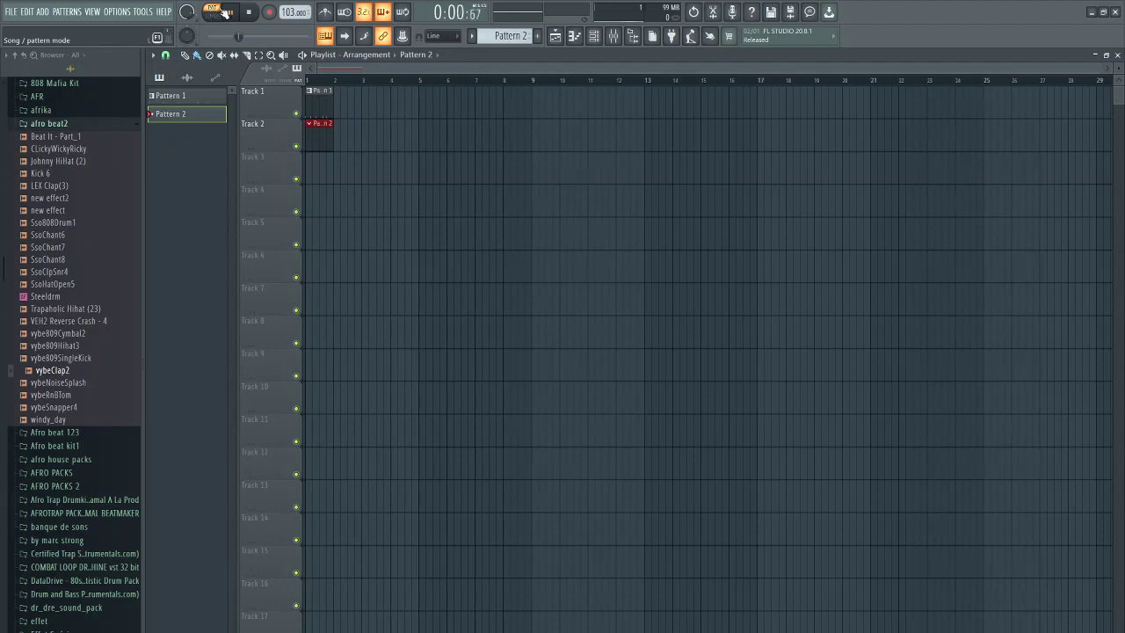
{"action": "left_click", "coordinate": [593, 35]}
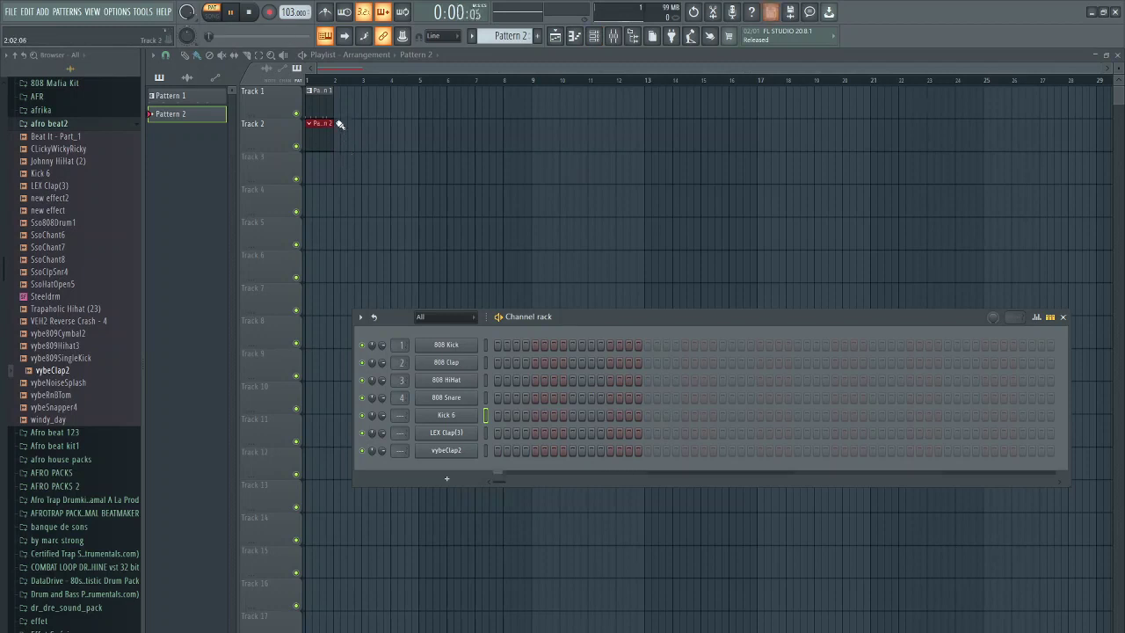
Switch playback from pattern to song mode, listen to the arrangement and stop it
{"action": "left_click", "coordinate": [215, 15]}
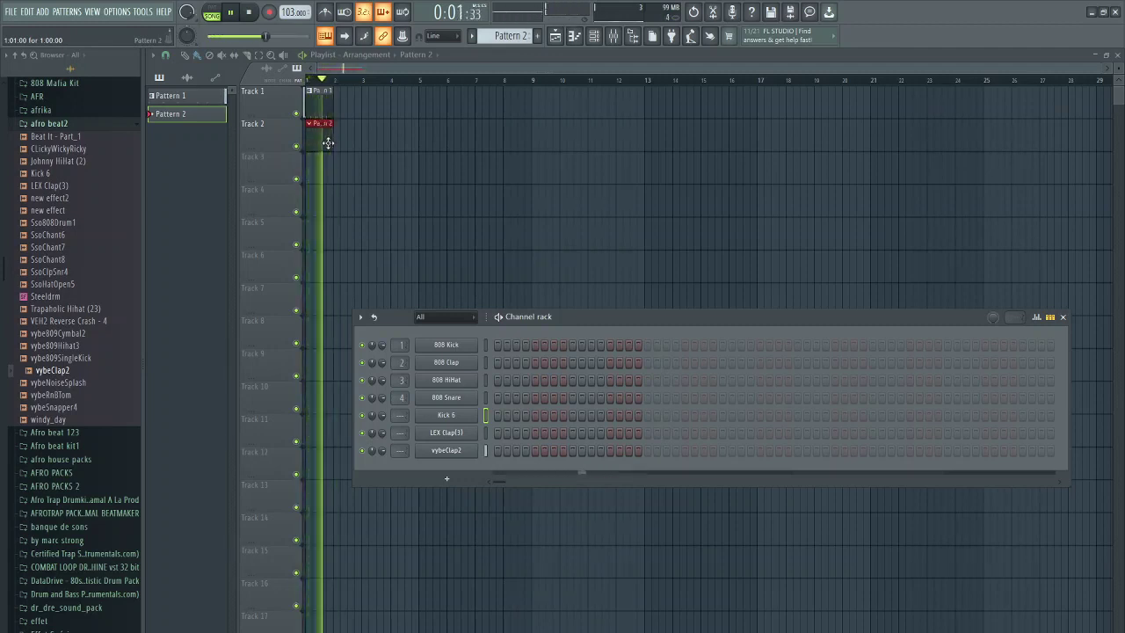
{"action": "key", "text": "space"}
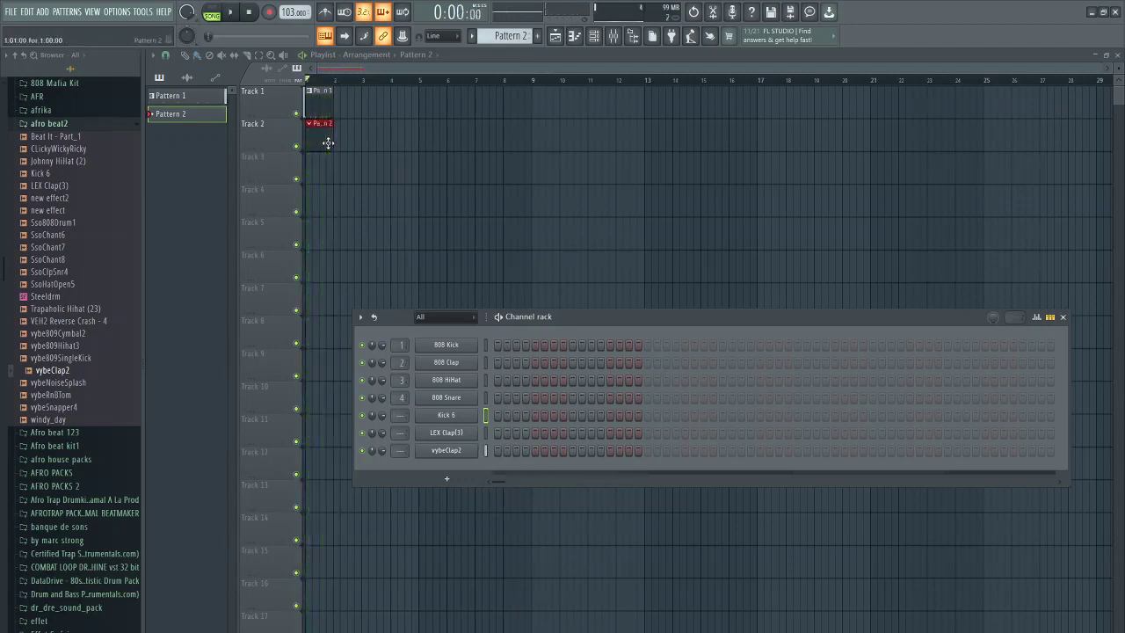
Audition C5 in the Kick 6 piano roll of Pattern 2 and add a C0 note at the start of bar 1
{"action": "right_click", "coordinate": [455, 420]}
{"action": "left_click", "coordinate": [491, 414]}
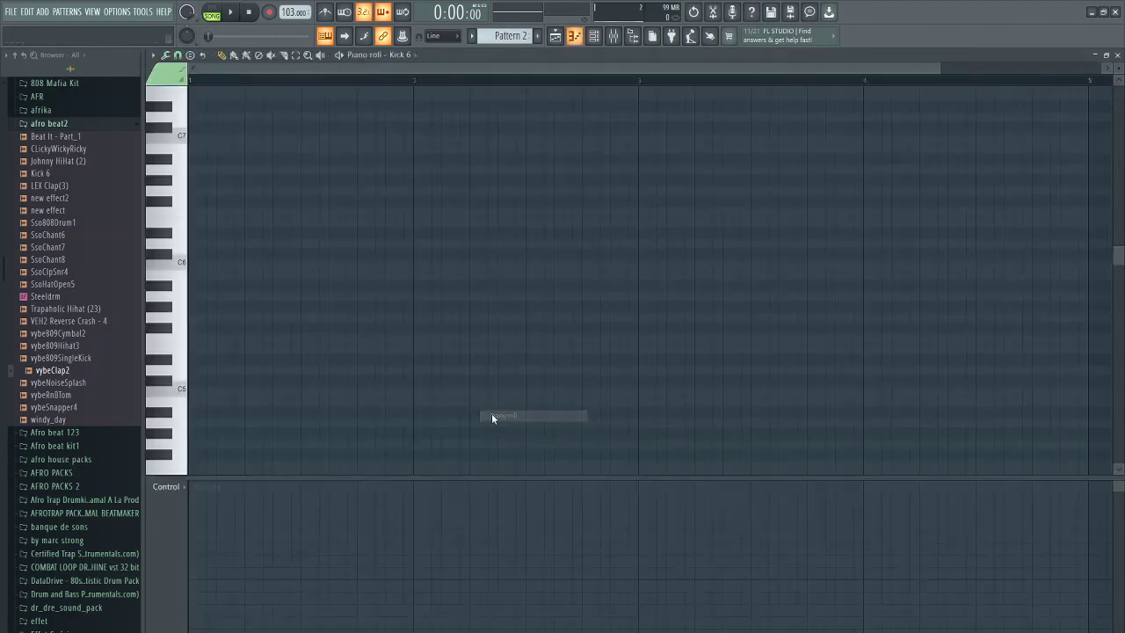
{"action": "left_click", "coordinate": [188, 391]}
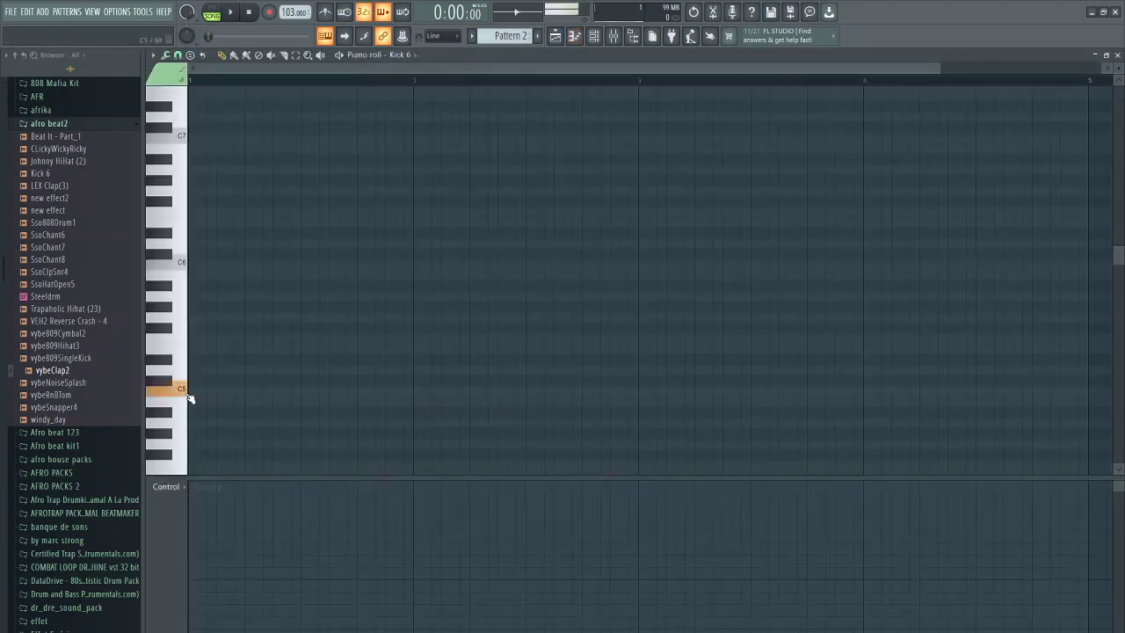
{"action": "scroll", "coordinate": [190, 397], "scroll_direction": "down", "scroll_amount": 4}
{"action": "scroll", "coordinate": [190, 397], "scroll_direction": "down", "scroll_amount": 5}
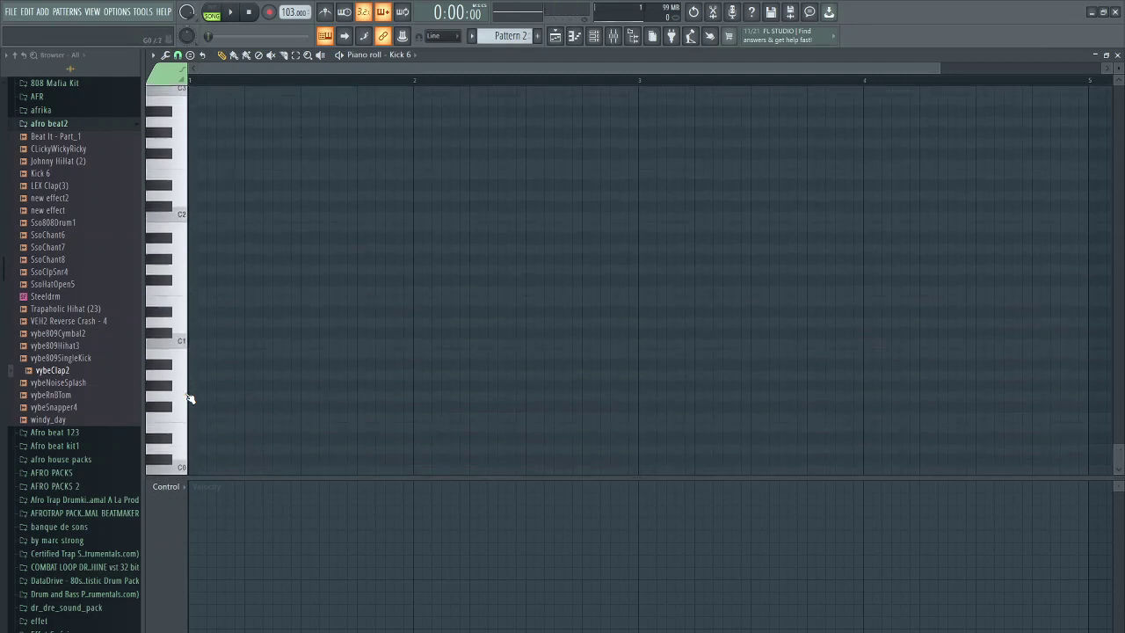
{"action": "left_click", "coordinate": [186, 468]}
{"action": "left_click", "coordinate": [200, 471]}
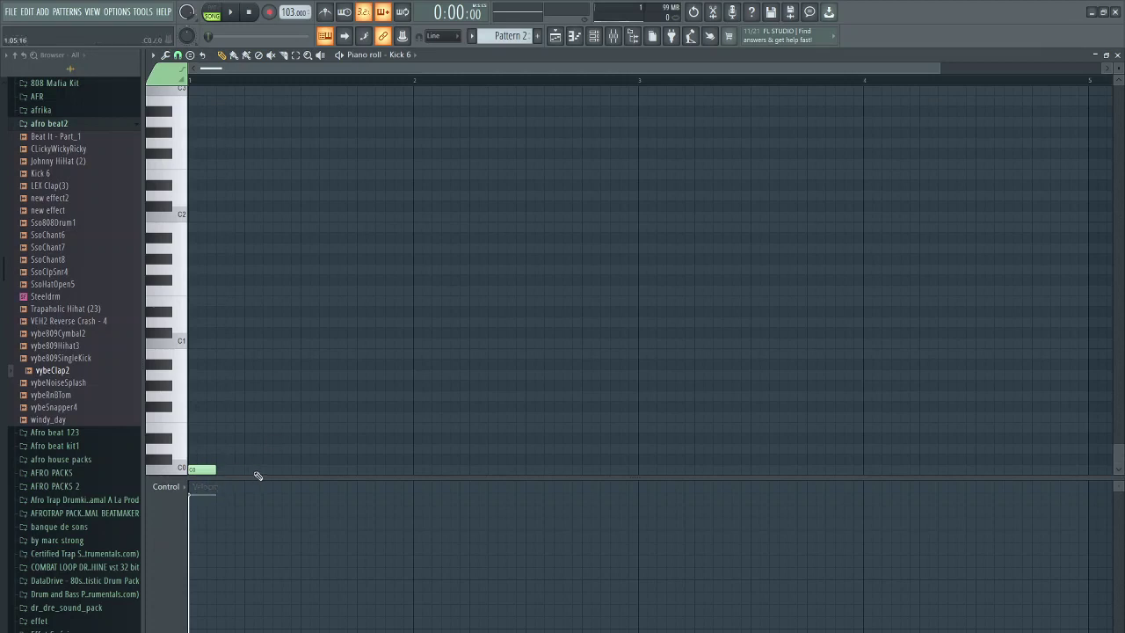
Try a second C0 kick note on beat 4 during song playback, delete both kick notes and close the piano roll
{"action": "left_click", "coordinate": [234, 14]}
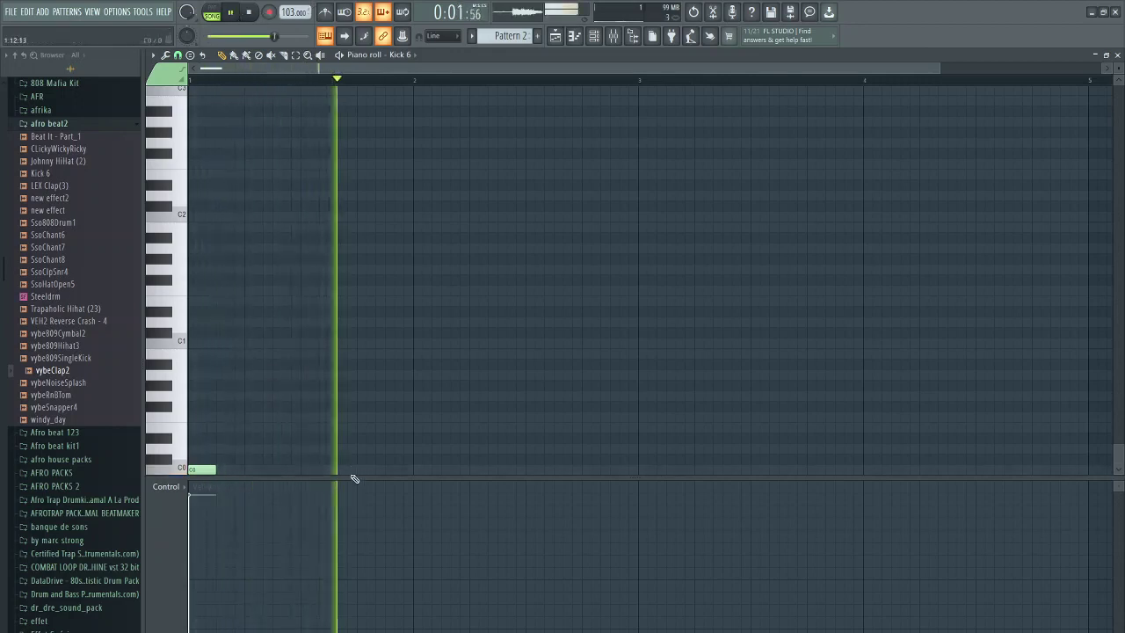
{"action": "left_click", "coordinate": [359, 470]}
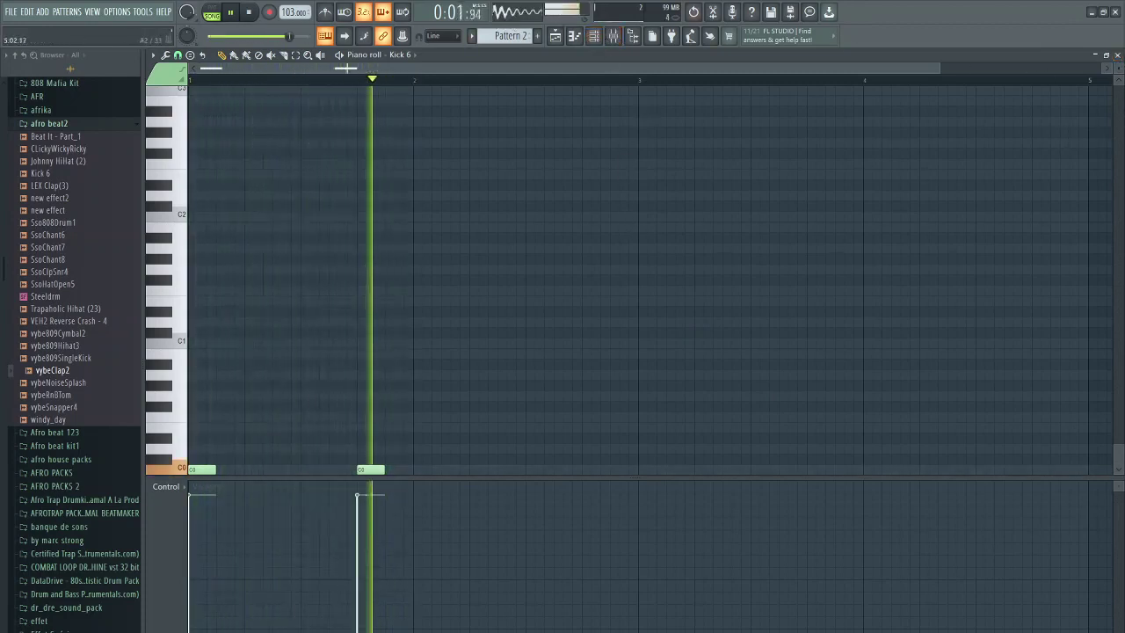
{"action": "right_click", "coordinate": [371, 468]}
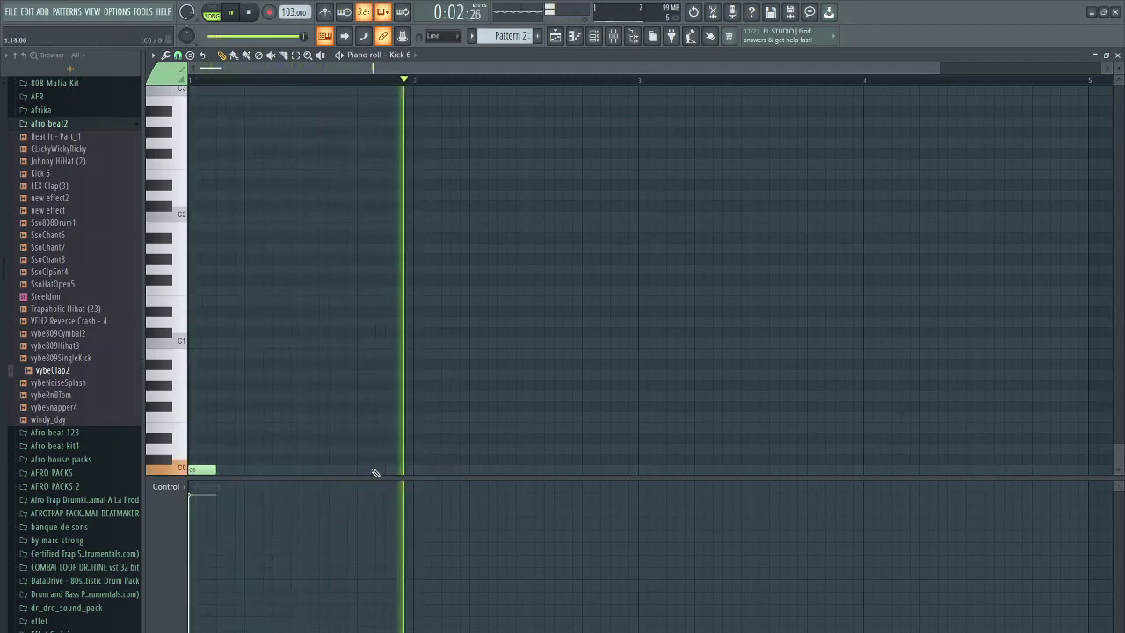
{"action": "right_click", "coordinate": [202, 468]}
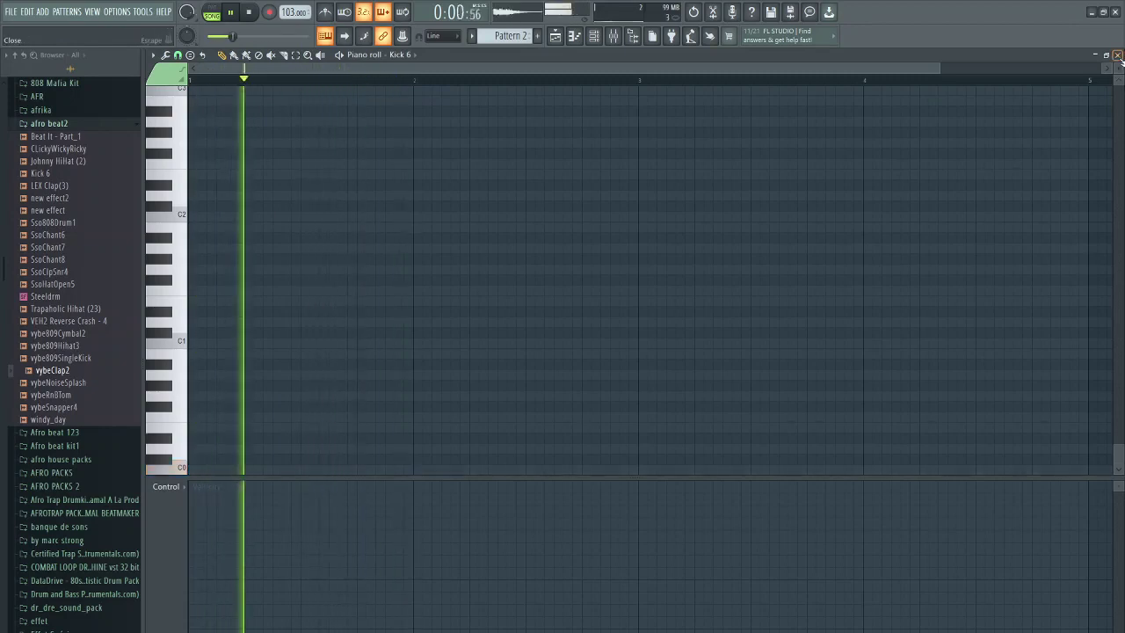
{"action": "key", "text": "F7"}
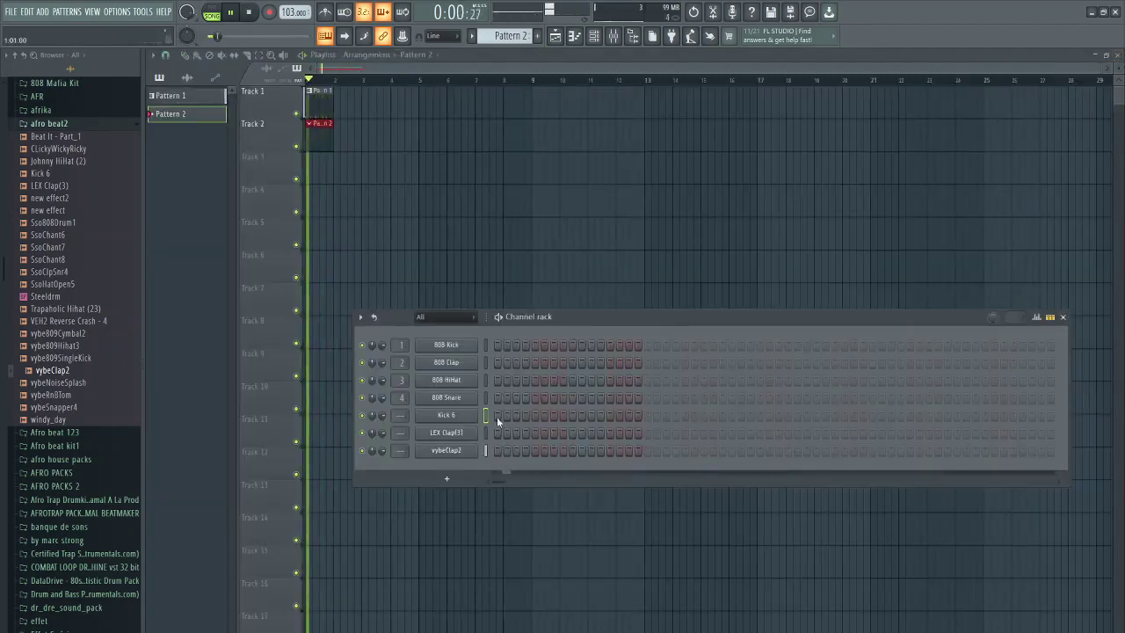
Try filling the Kick 6 channel every 8, 4 and 2 steps during song playback, clearing the steps after each fill
{"action": "right_click", "coordinate": [457, 426]}
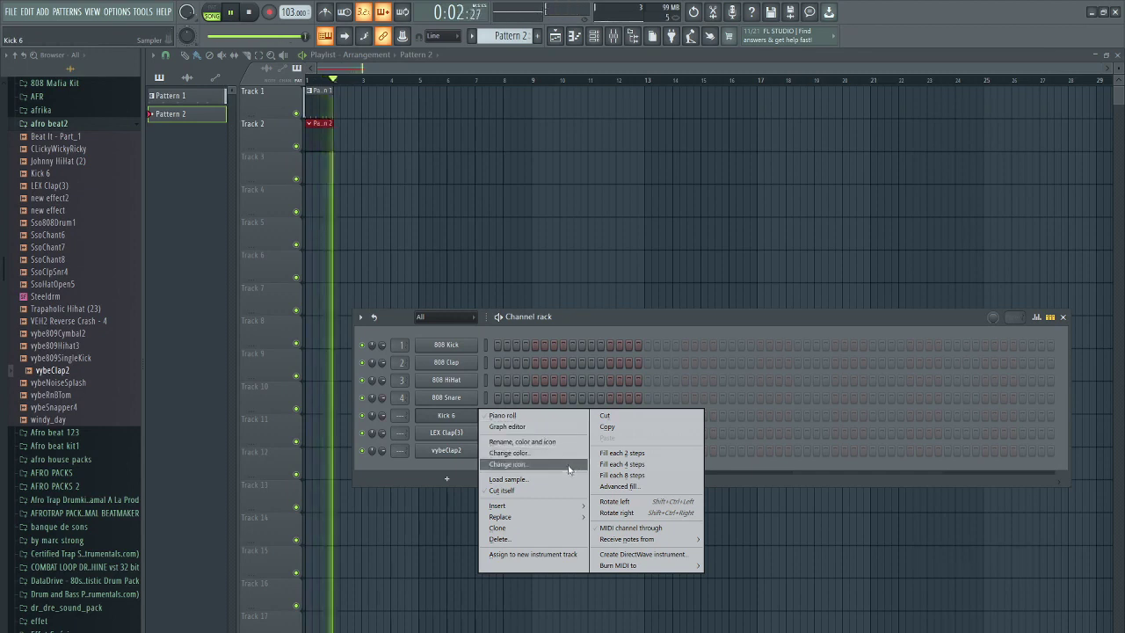
{"action": "left_click", "coordinate": [631, 475]}
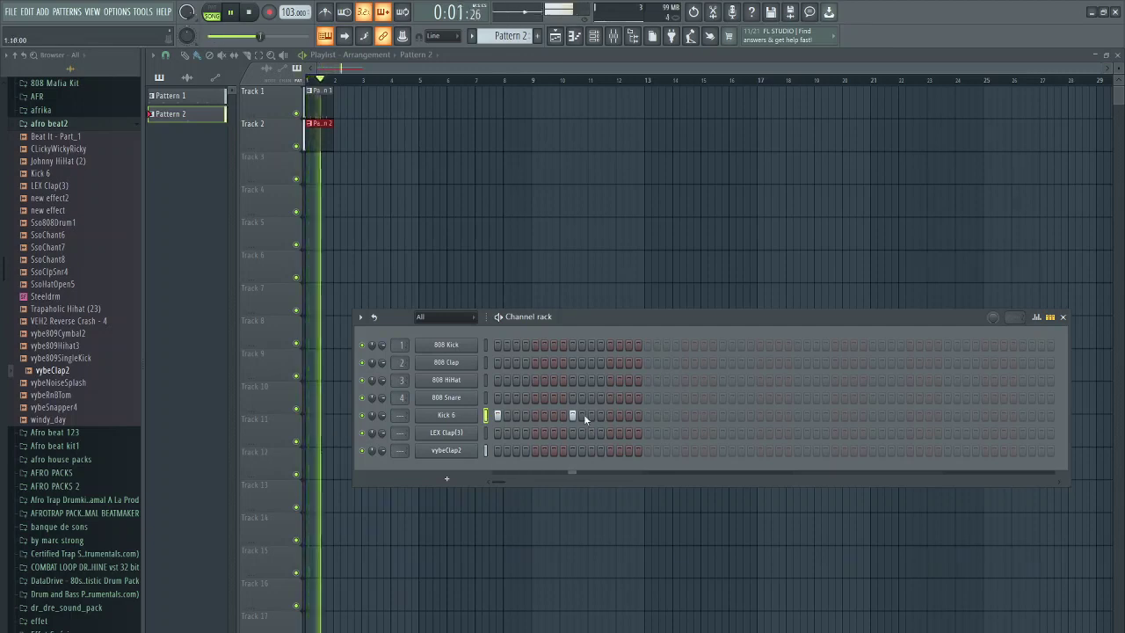
{"action": "right_click", "coordinate": [457, 421]}
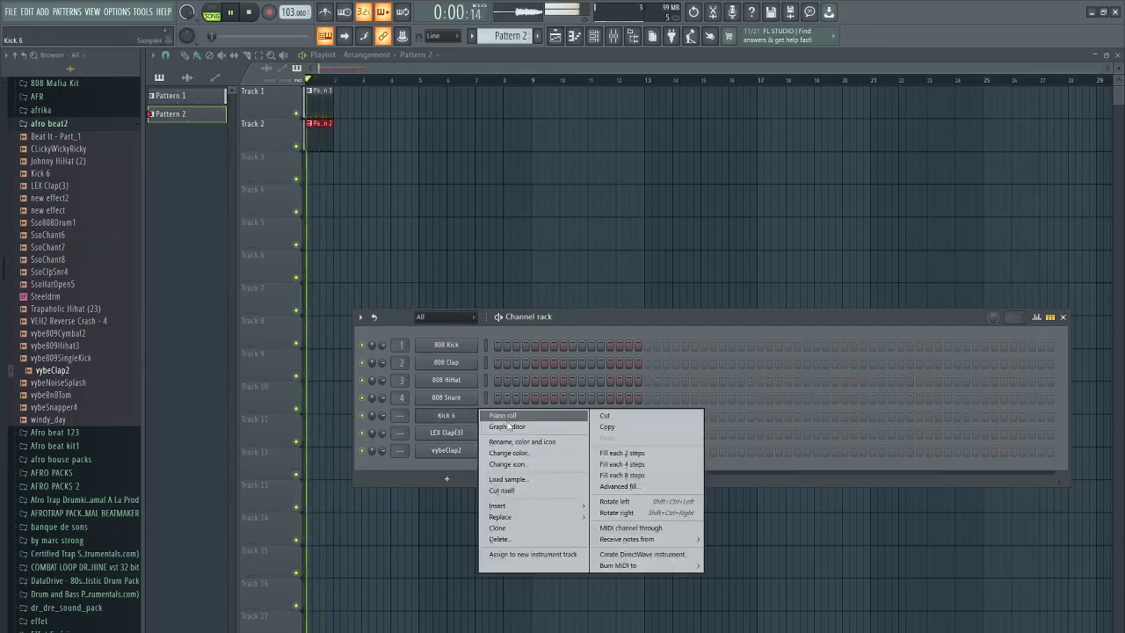
{"action": "left_click", "coordinate": [618, 464]}
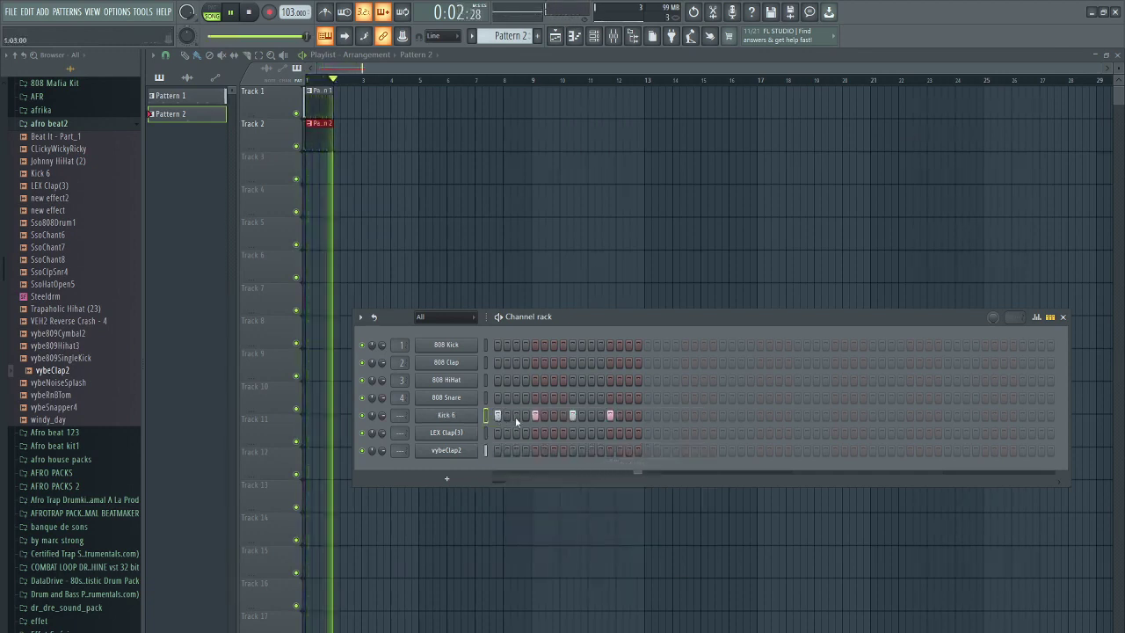
{"action": "right_click", "coordinate": [455, 419]}
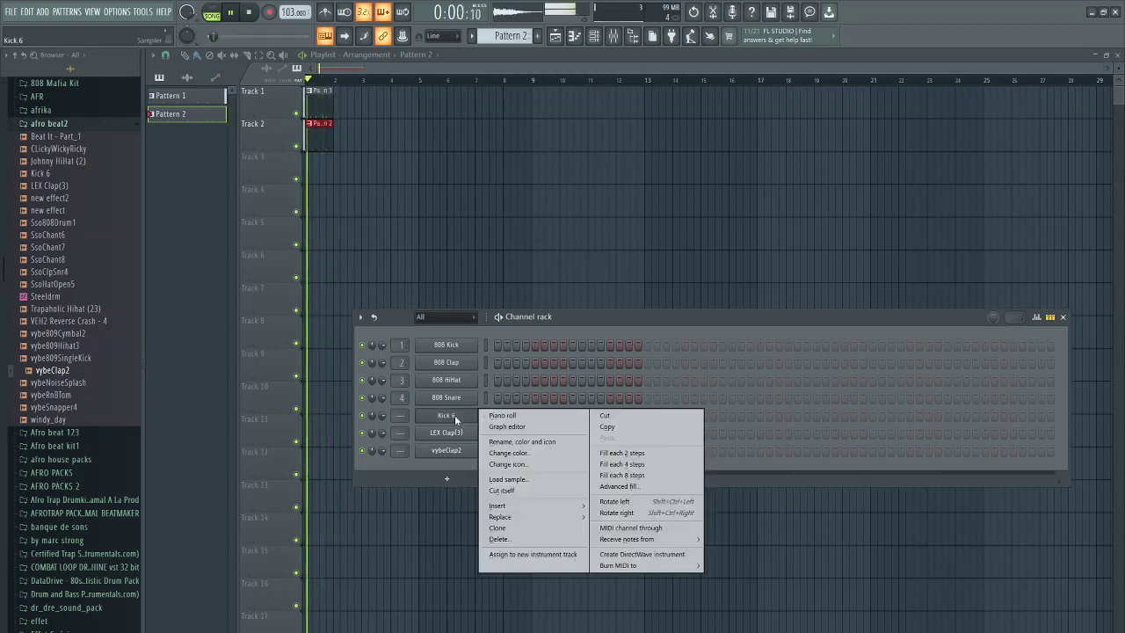
{"action": "left_click", "coordinate": [606, 453]}
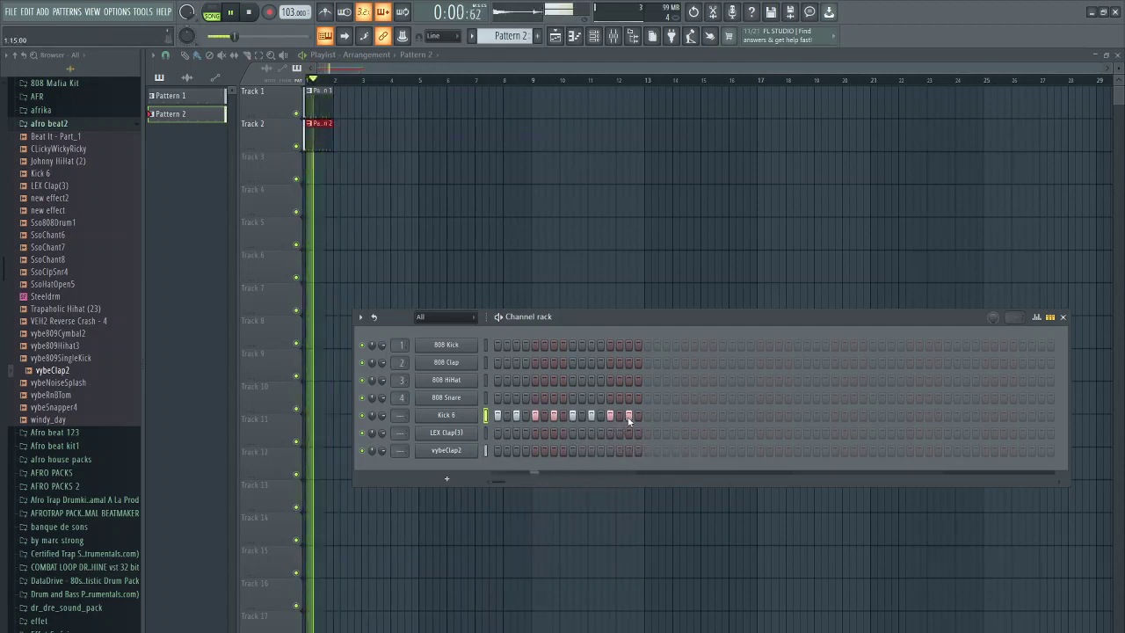
{"action": "left_click_drag", "start_coordinate": [625, 416], "coordinate": [487, 415]}
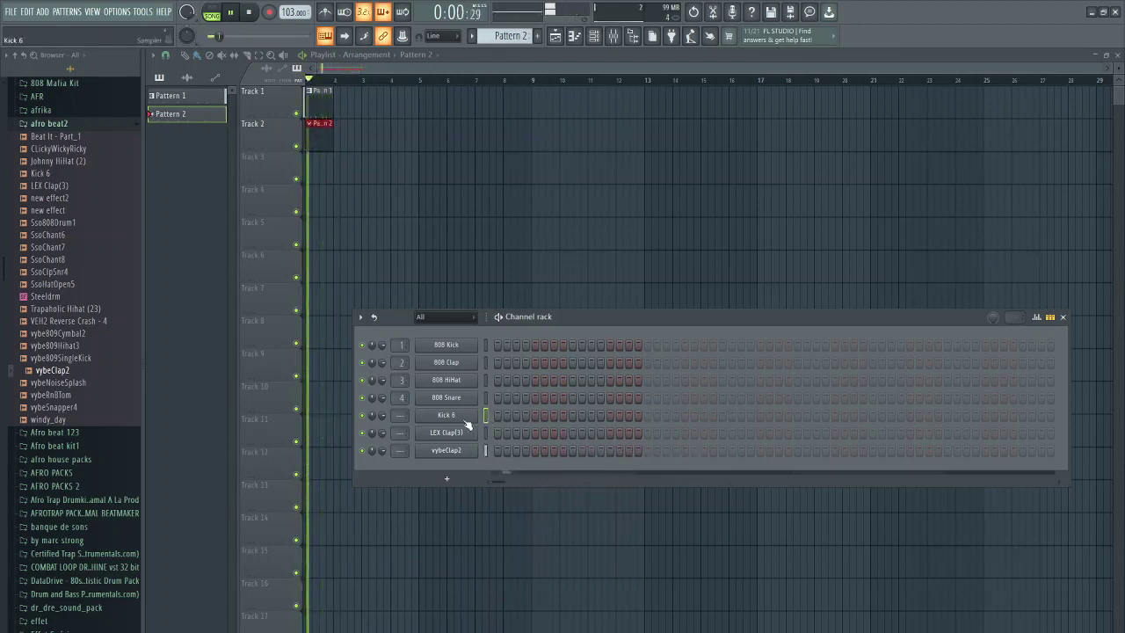
Add C0 notes on beats 1 and 4 of bar 1 in the Kick 6 piano roll, stop playback and close the piano roll
{"action": "right_click", "coordinate": [476, 413]}
{"action": "left_click", "coordinate": [505, 416]}
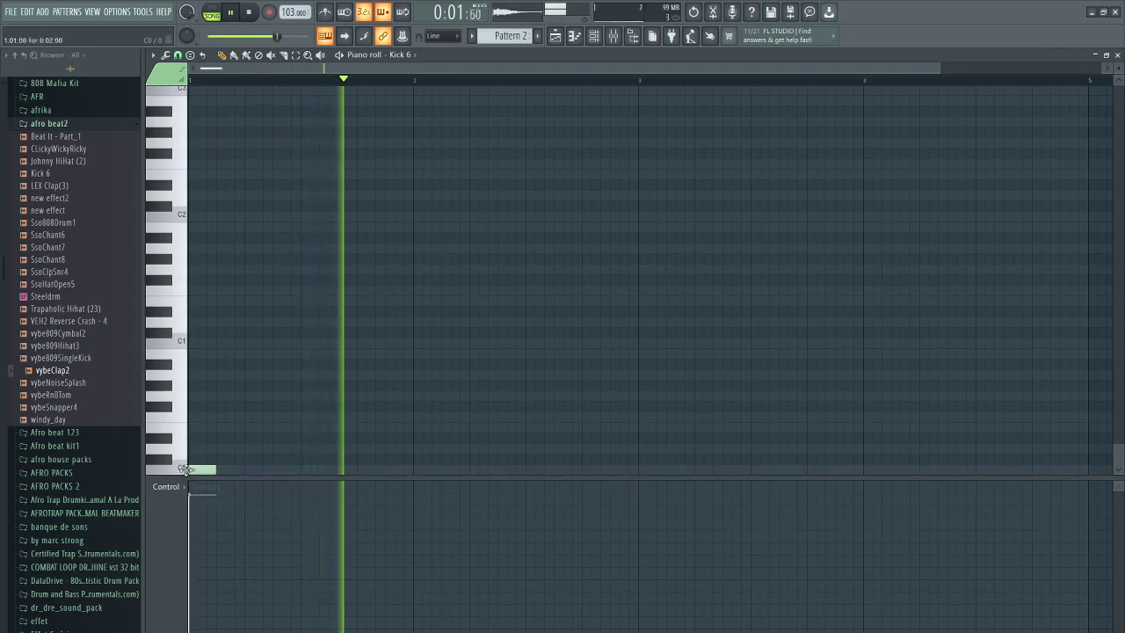
{"action": "left_click", "coordinate": [198, 469]}
{"action": "left_click", "coordinate": [361, 470]}
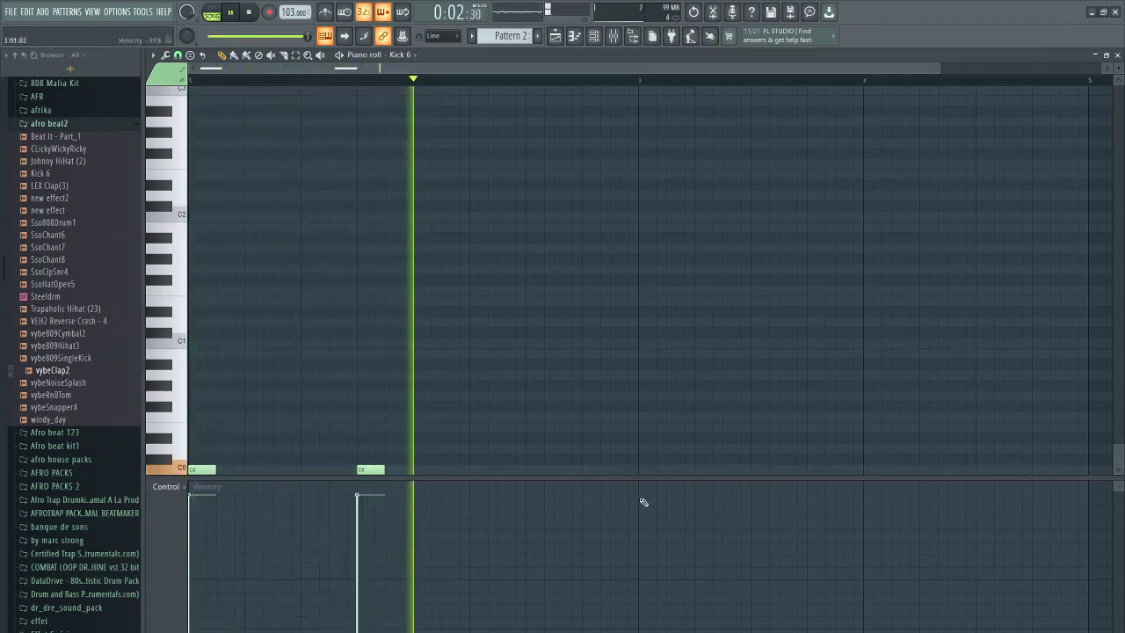
{"action": "key", "text": "space"}
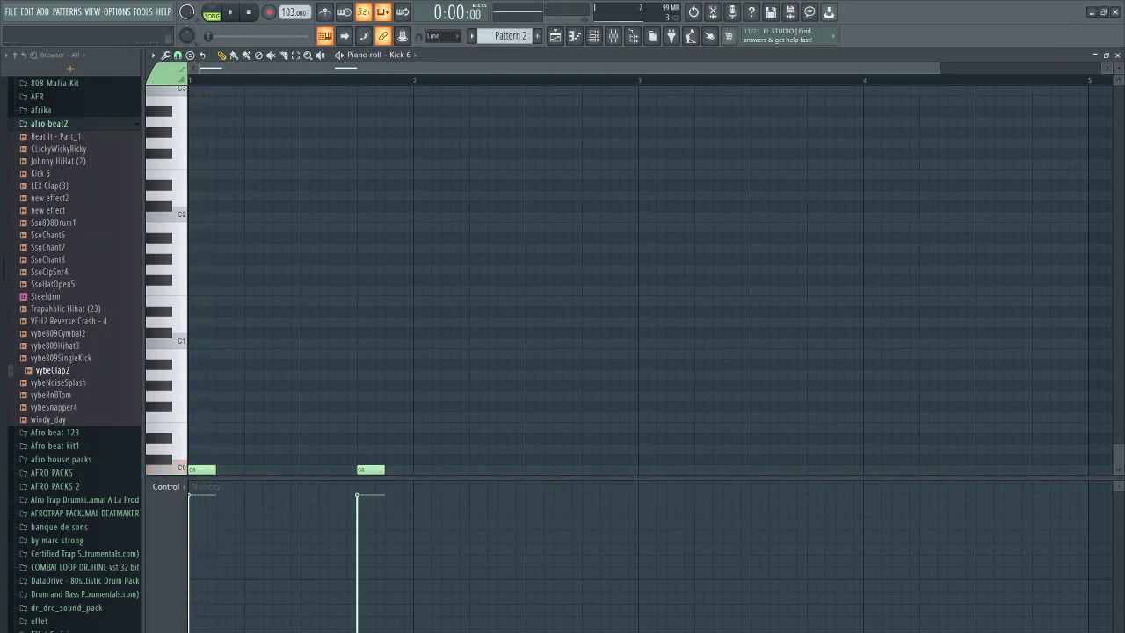
{"action": "left_click", "coordinate": [1116, 54]}
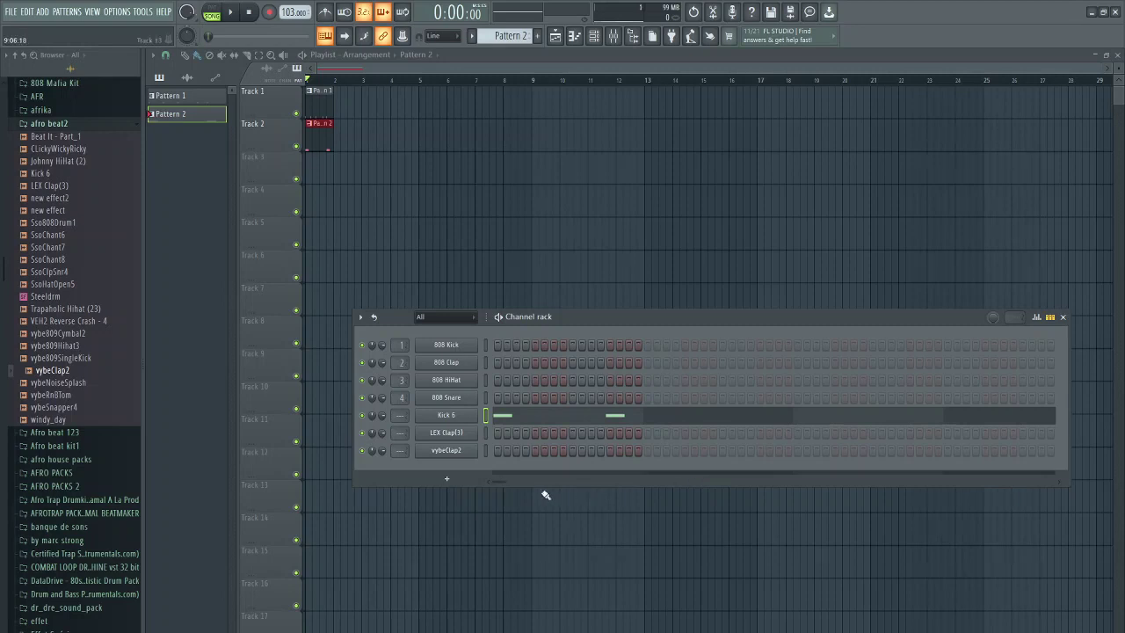
Create a new Pattern 3 with its default name and place its clip at bar 1 on Track 3
{"action": "left_click", "coordinate": [540, 39]}
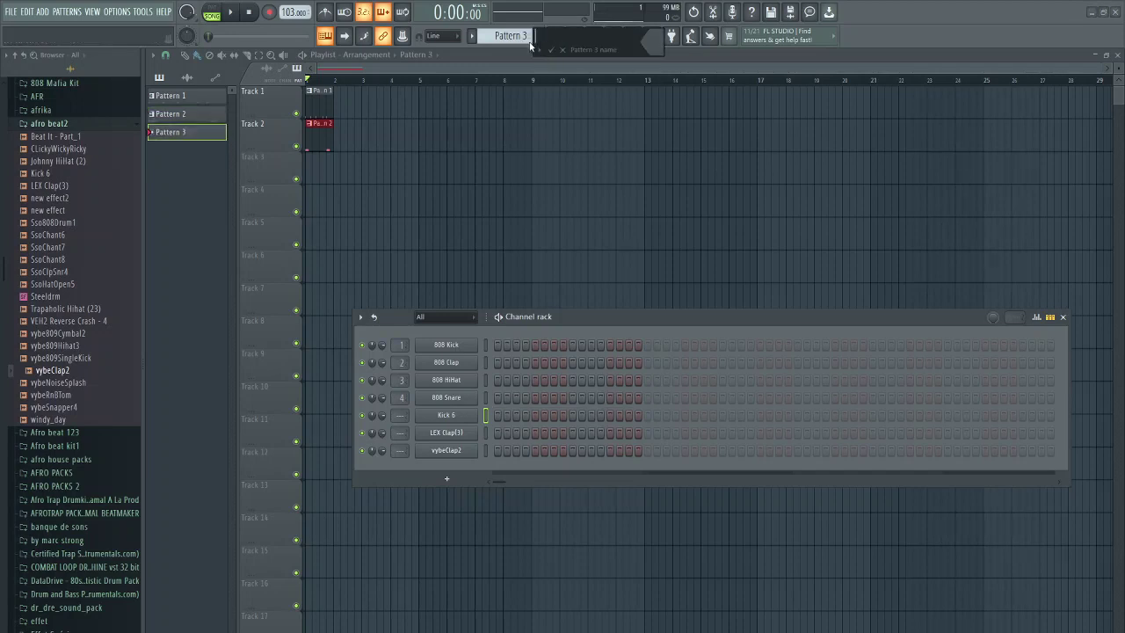
{"action": "left_click", "coordinate": [550, 50]}
{"action": "left_click", "coordinate": [356, 166]}
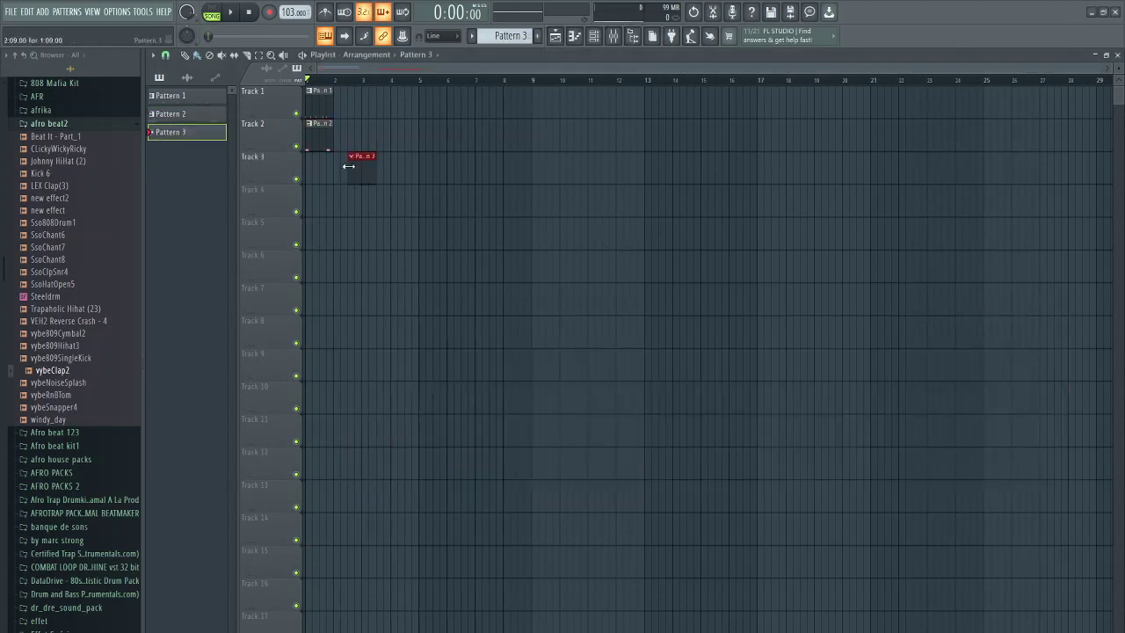
{"action": "left_click_drag", "start_coordinate": [354, 167], "coordinate": [311, 167]}
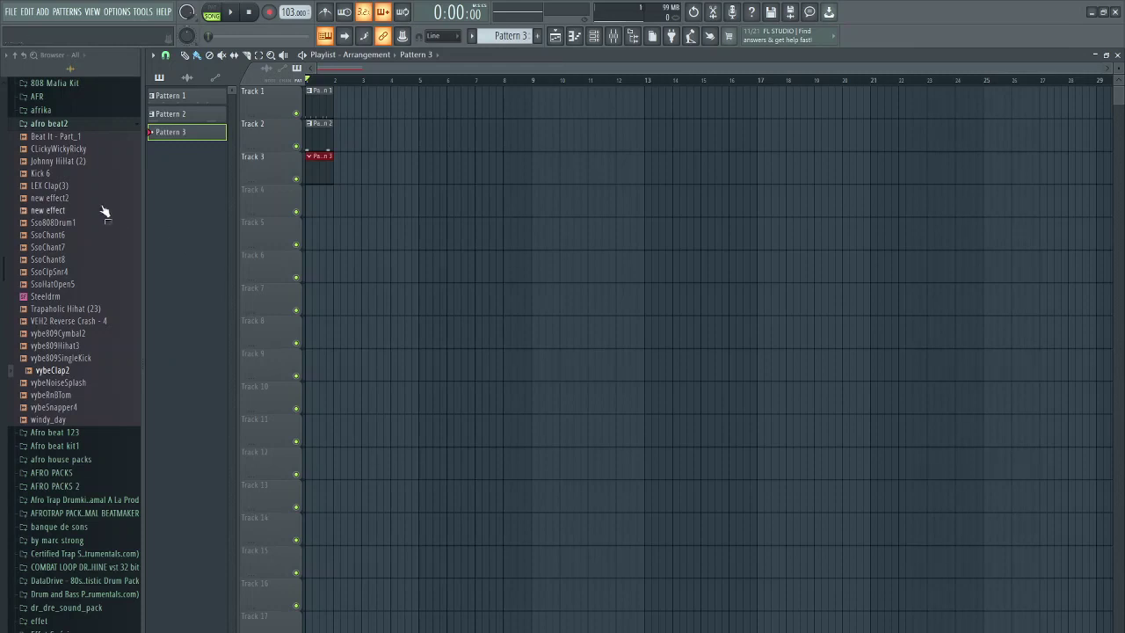
Collapse the afro beat2 folder and open the Shakers folder under afro house packs, inside Shakers_StayOnBeat.com_
{"action": "scroll", "coordinate": [101, 212], "scroll_direction": "up", "scroll_amount": 4}
{"action": "left_click", "coordinate": [89, 274]}
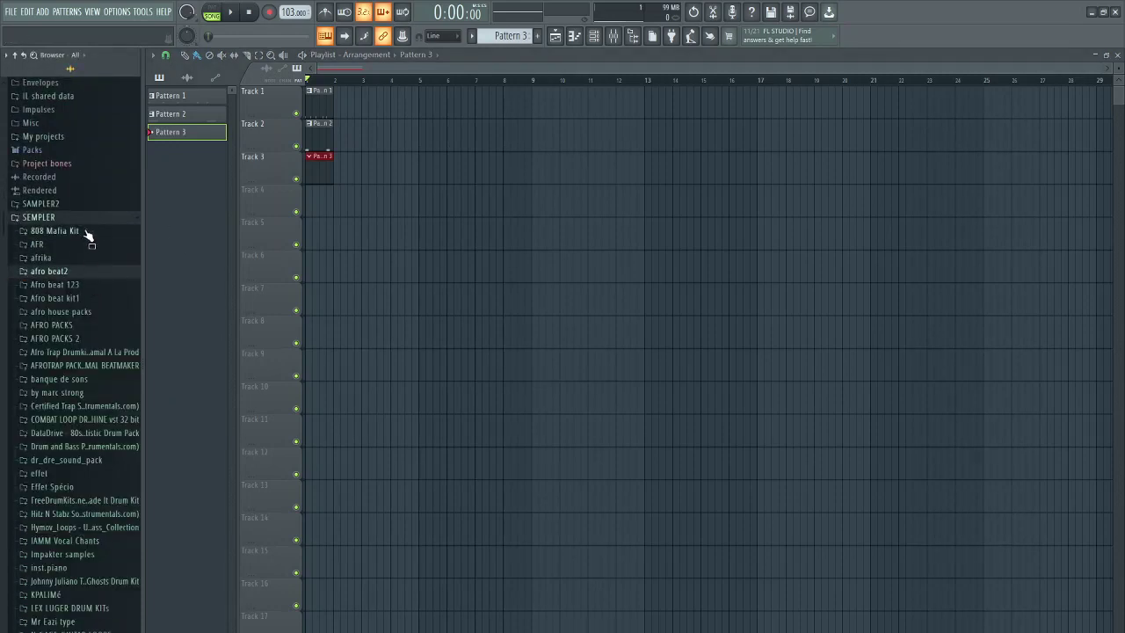
{"action": "scroll", "coordinate": [119, 418], "scroll_direction": "down", "scroll_amount": 4}
{"action": "scroll", "coordinate": [120, 419], "scroll_direction": "up", "scroll_amount": 4}
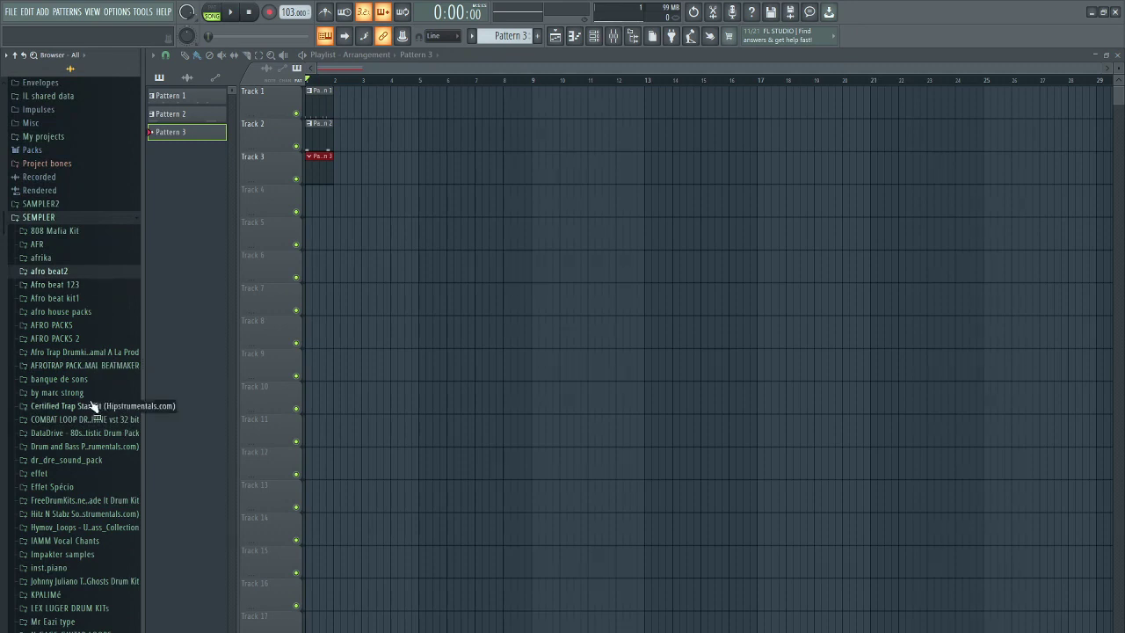
{"action": "left_click", "coordinate": [89, 319]}
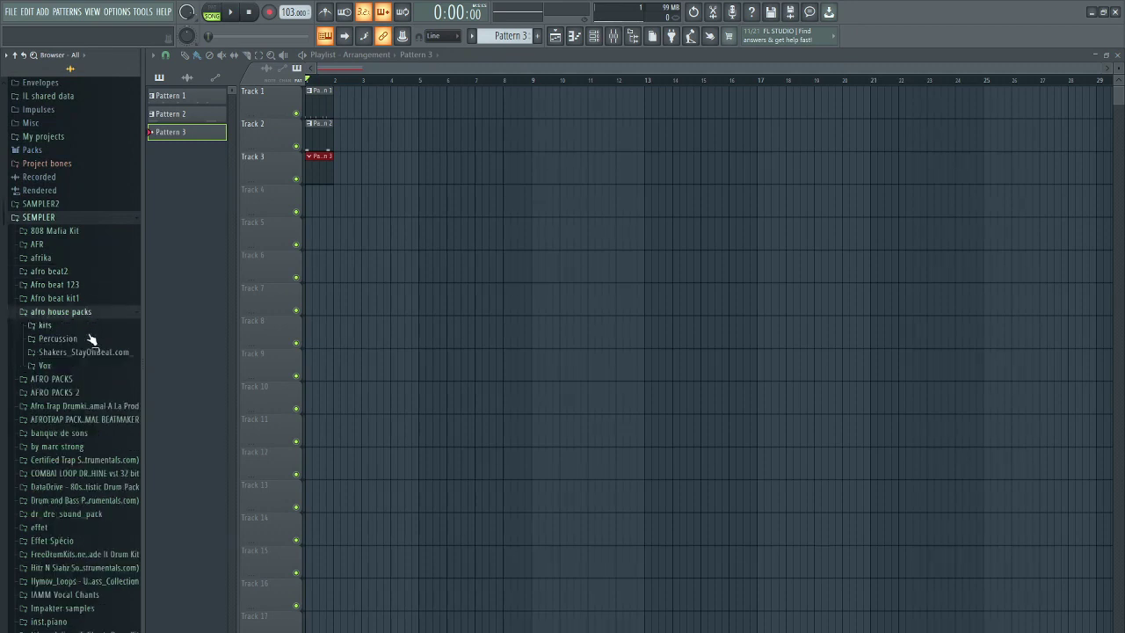
{"action": "left_click", "coordinate": [89, 341]}
{"action": "scroll", "coordinate": [88, 360], "scroll_direction": "up", "scroll_amount": 8}
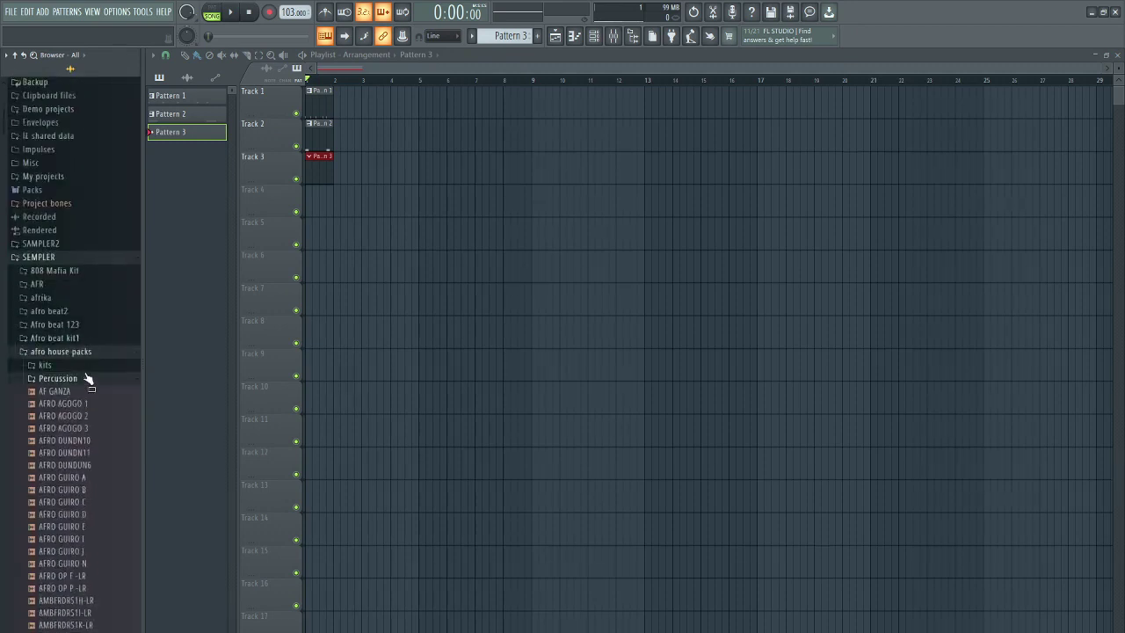
{"action": "left_click", "coordinate": [86, 380]}
{"action": "left_click", "coordinate": [86, 393]}
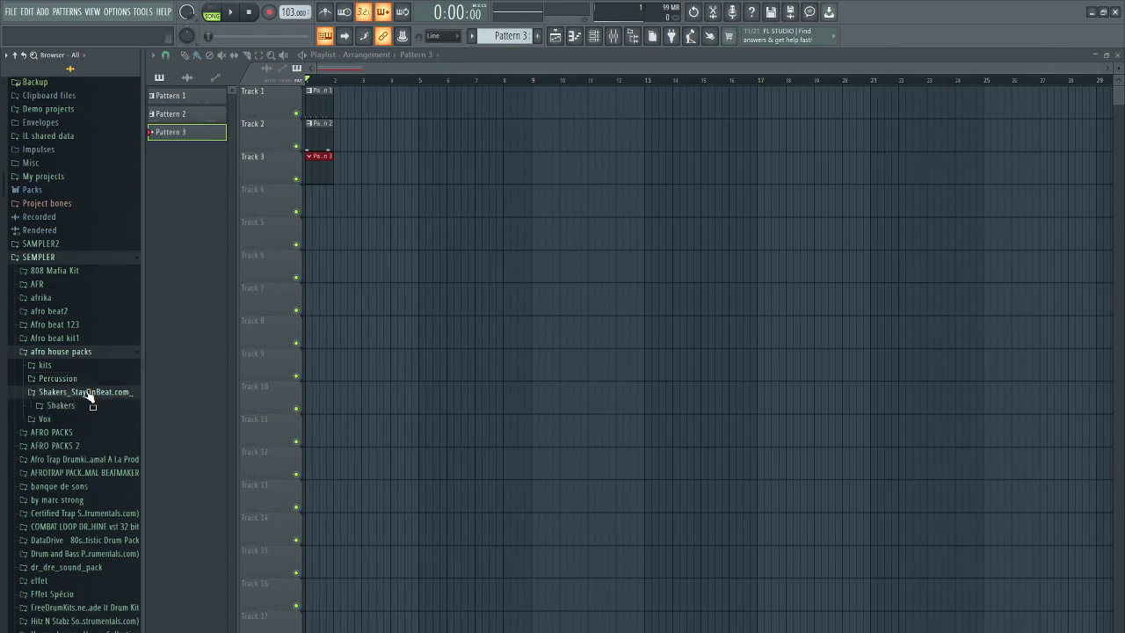
{"action": "left_click", "coordinate": [85, 407]}
Audition the Shakers_StayOnBeat samples 11 to 14, then replay sample 12
{"action": "left_click", "coordinate": [91, 365]}
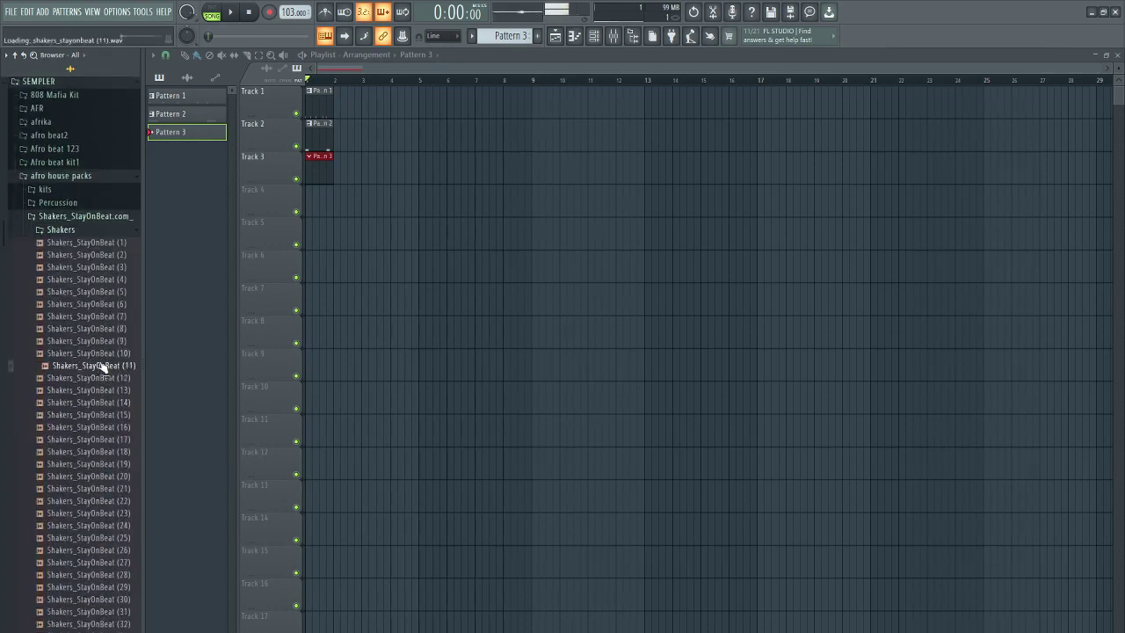
{"action": "left_click", "coordinate": [108, 379]}
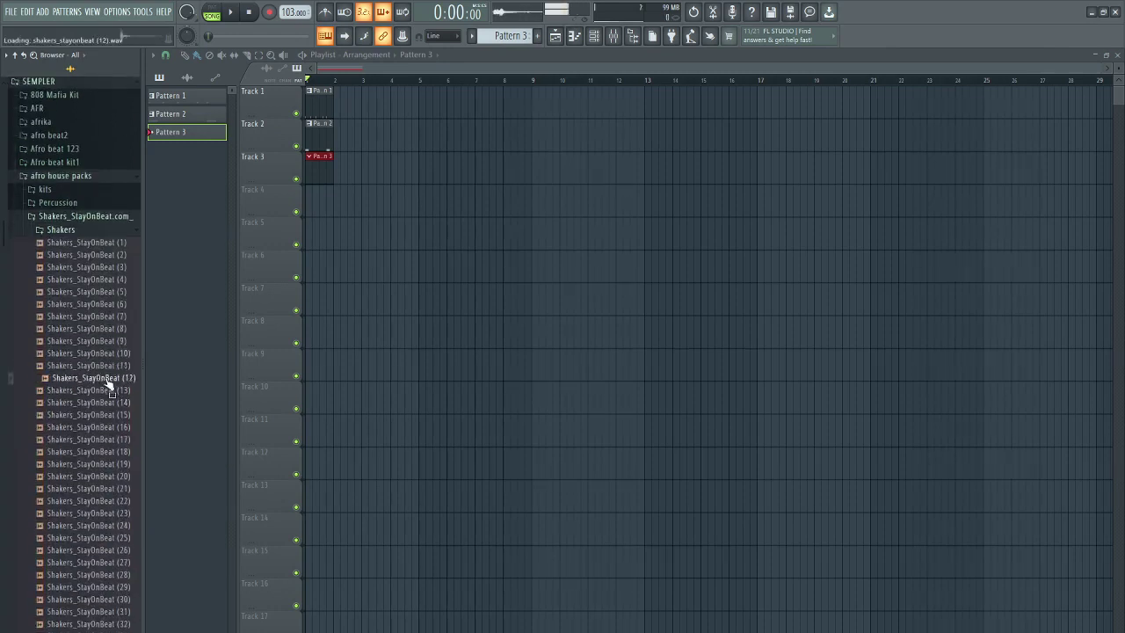
{"action": "left_click", "coordinate": [110, 391]}
{"action": "left_click", "coordinate": [110, 402]}
{"action": "left_click", "coordinate": [92, 377]}
Show the channel rack, compare more shaker samples and add Shakers_StayOnBeat (12) as a new channel below vybeClap2
{"action": "left_click", "coordinate": [593, 35]}
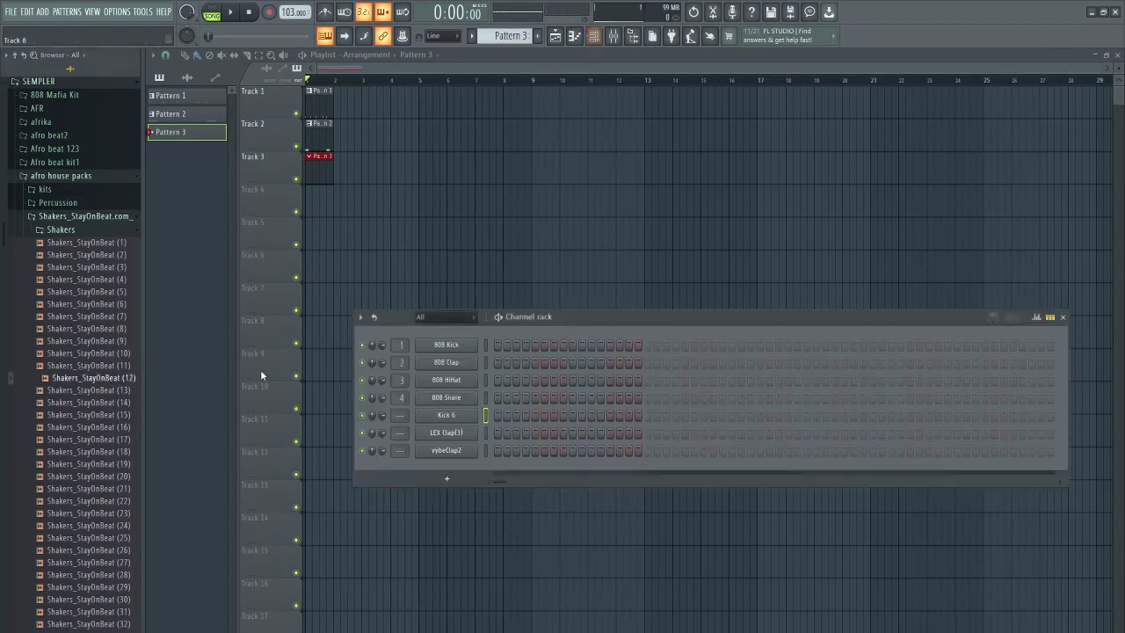
{"action": "left_click", "coordinate": [124, 364]}
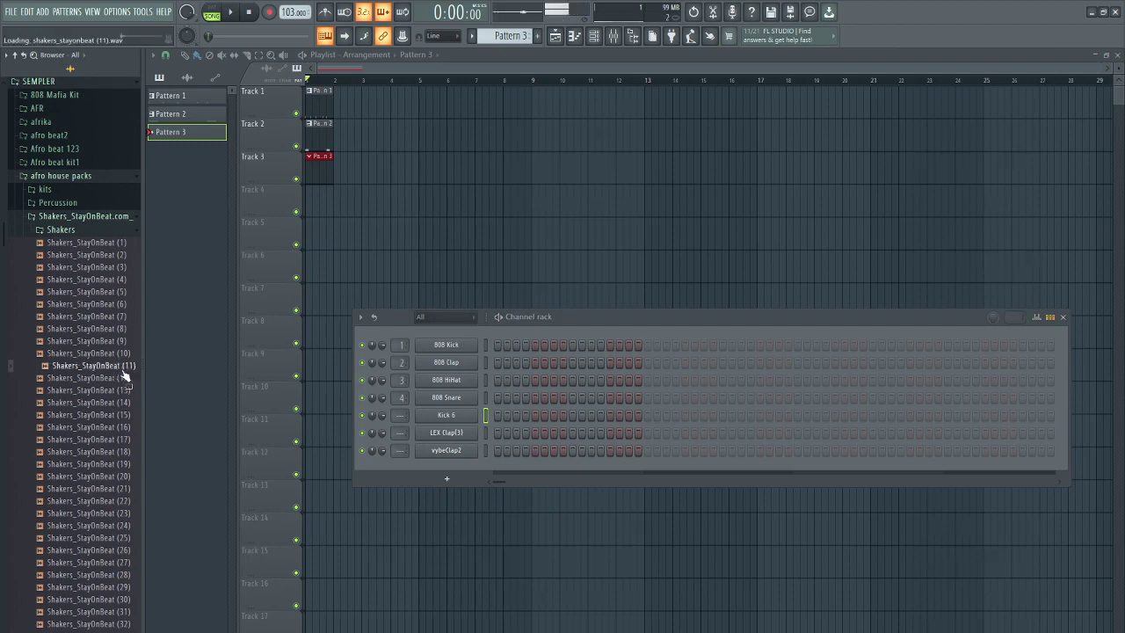
{"action": "left_click", "coordinate": [124, 353]}
{"action": "left_click", "coordinate": [124, 340]}
{"action": "left_click", "coordinate": [125, 279]}
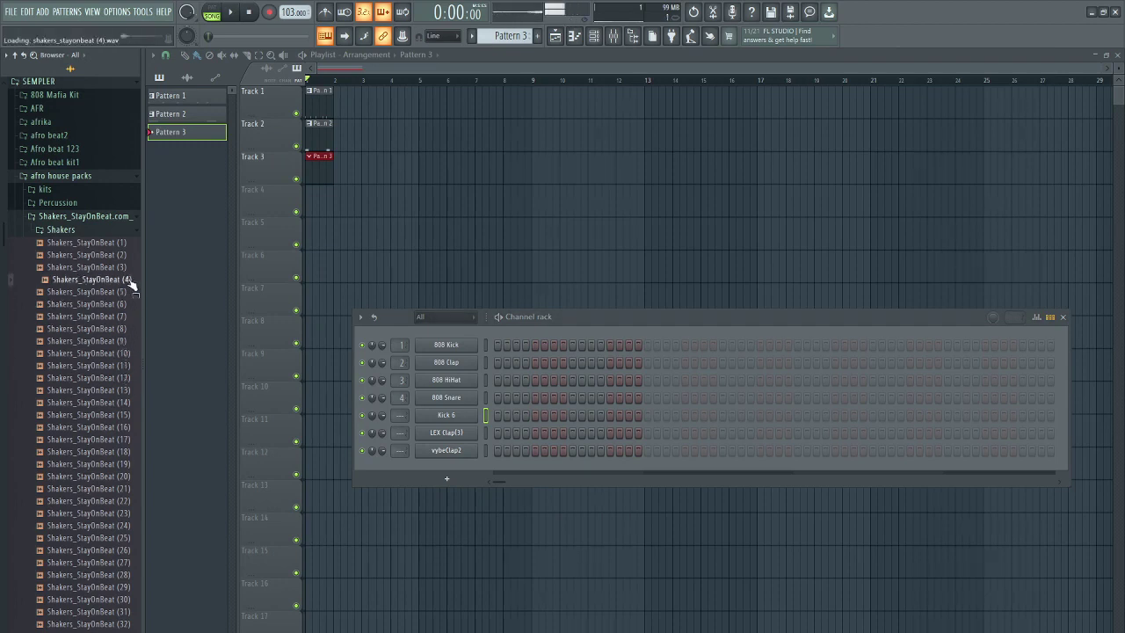
{"action": "left_click", "coordinate": [125, 291]}
{"action": "left_click", "coordinate": [125, 303]}
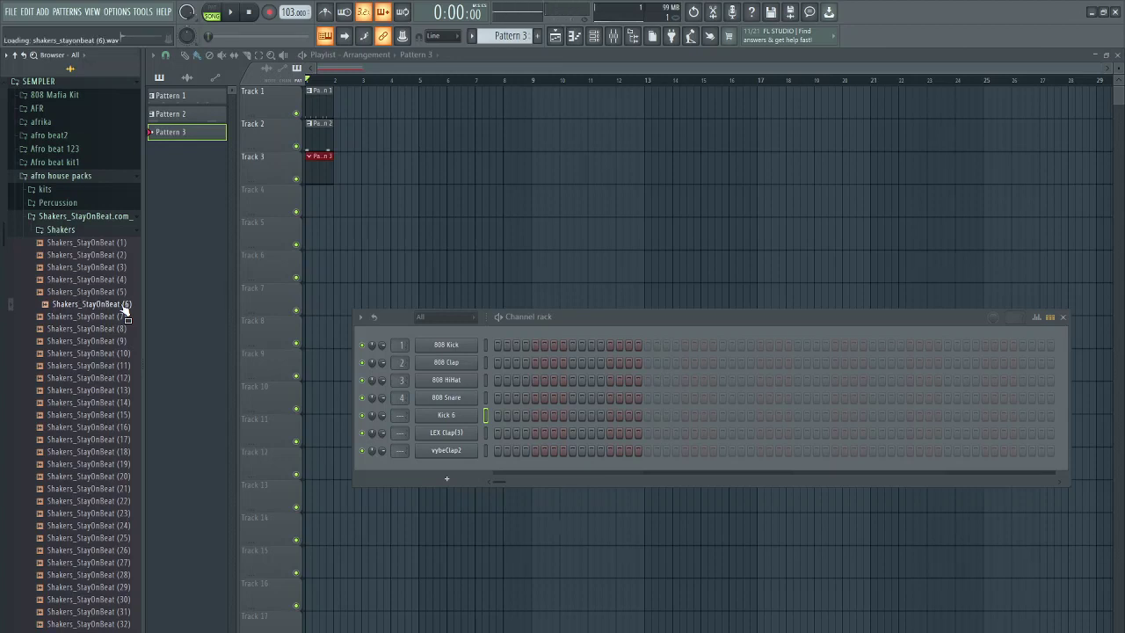
{"action": "left_click", "coordinate": [124, 378]}
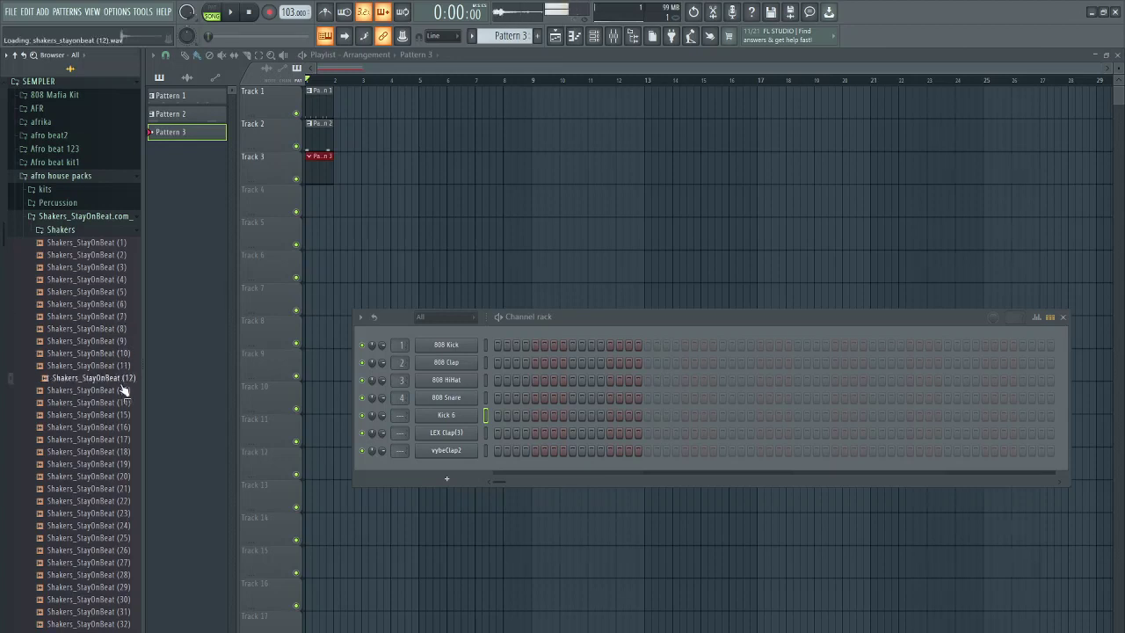
{"action": "left_click_drag", "start_coordinate": [123, 389], "coordinate": [370, 470]}
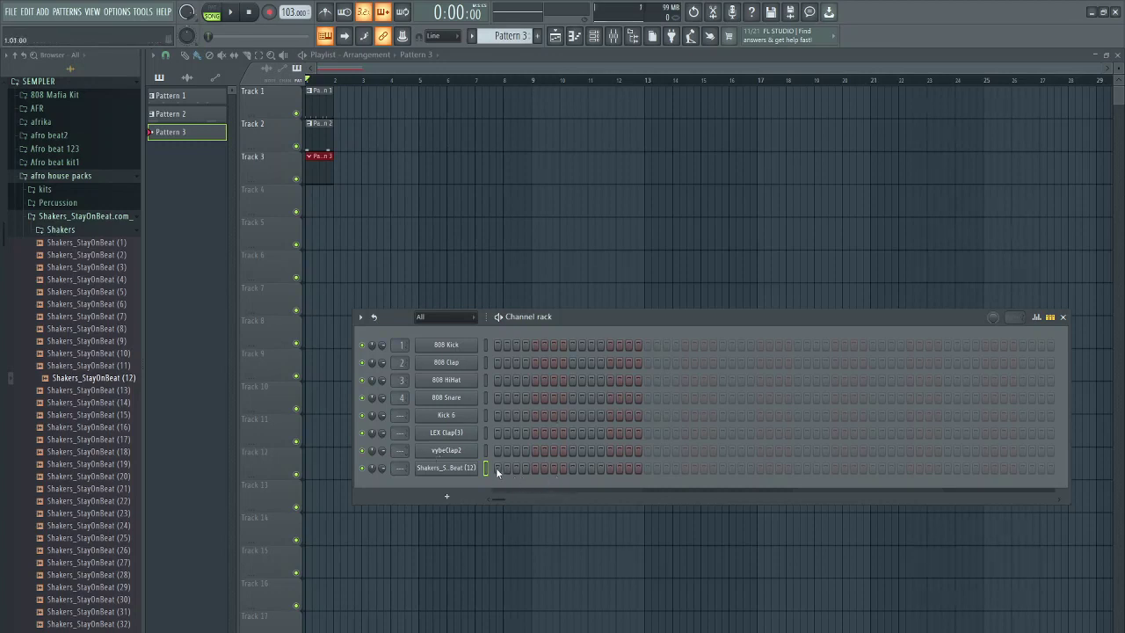
Turn on all 16 steps of the Shakers_StayOnBeat (12) channel in Pattern 3, then play the song and stop it
{"action": "left_click_drag", "start_coordinate": [497, 468], "coordinate": [589, 484]}
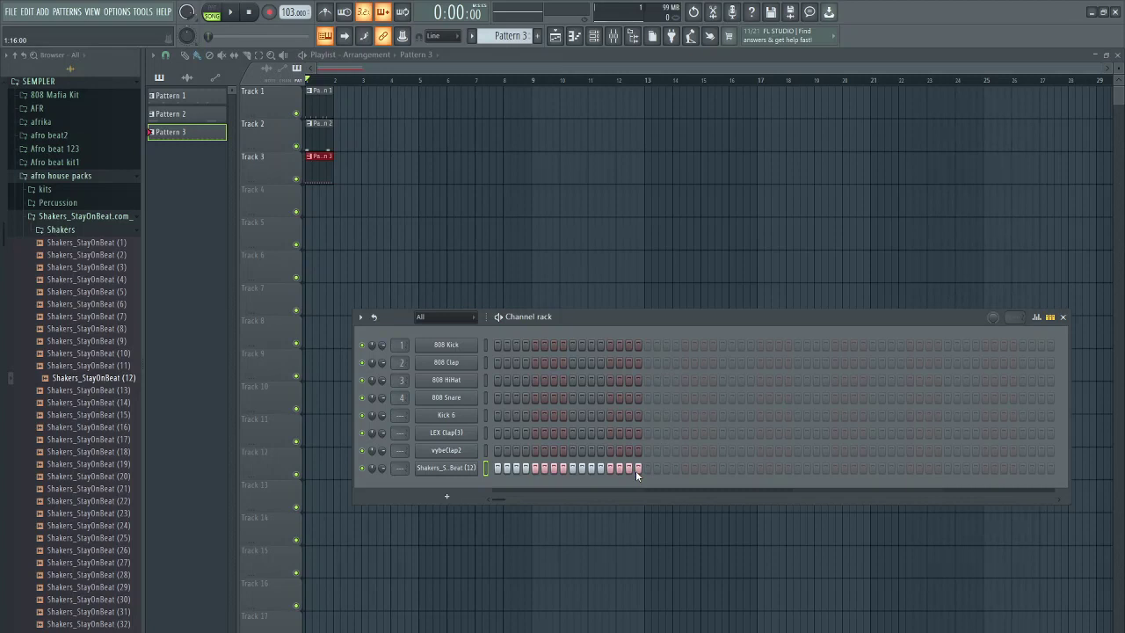
{"action": "key", "text": "space"}
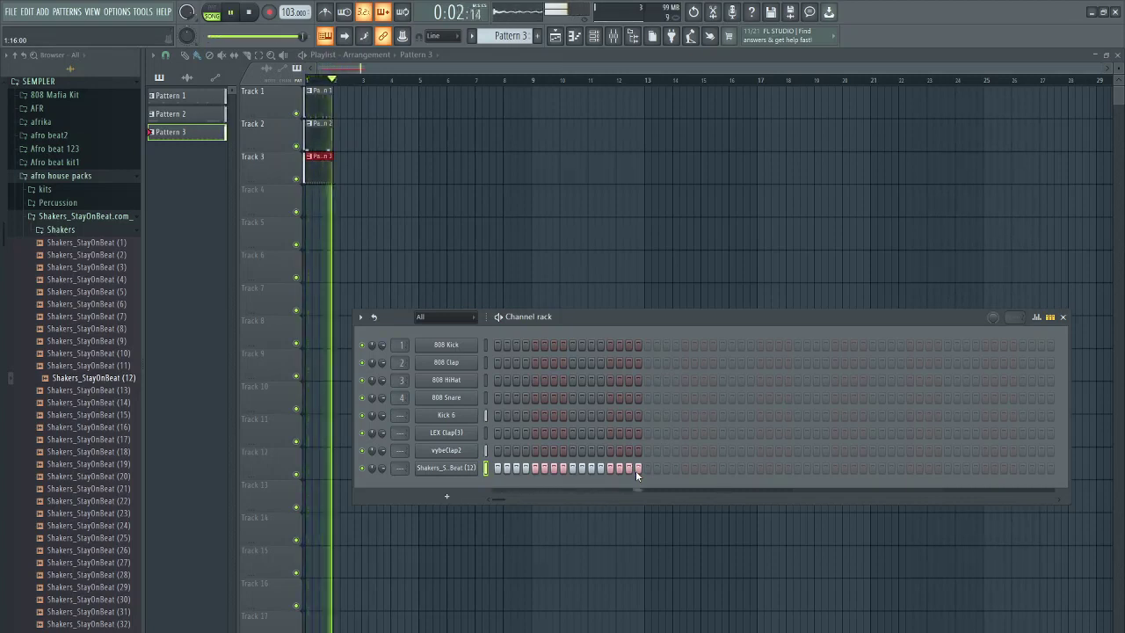
{"action": "key", "text": "space"}
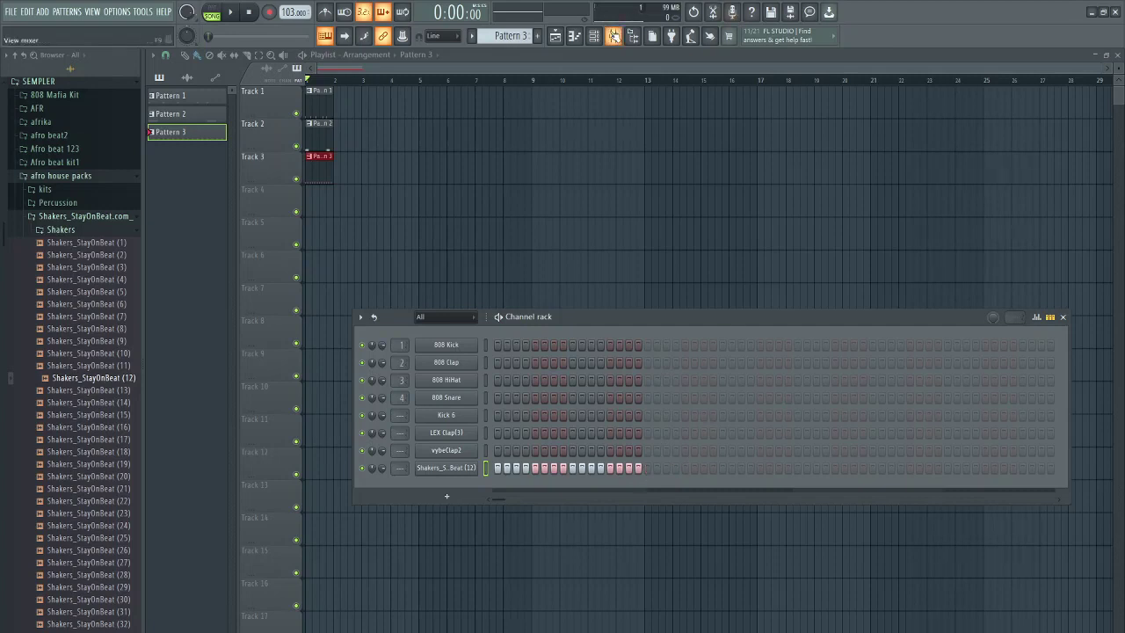
Route the Shakers_StayOnBeat (12) channel to mixer insert 4 and check its signal in the mixer during a short song playback
{"action": "left_click", "coordinate": [613, 35]}
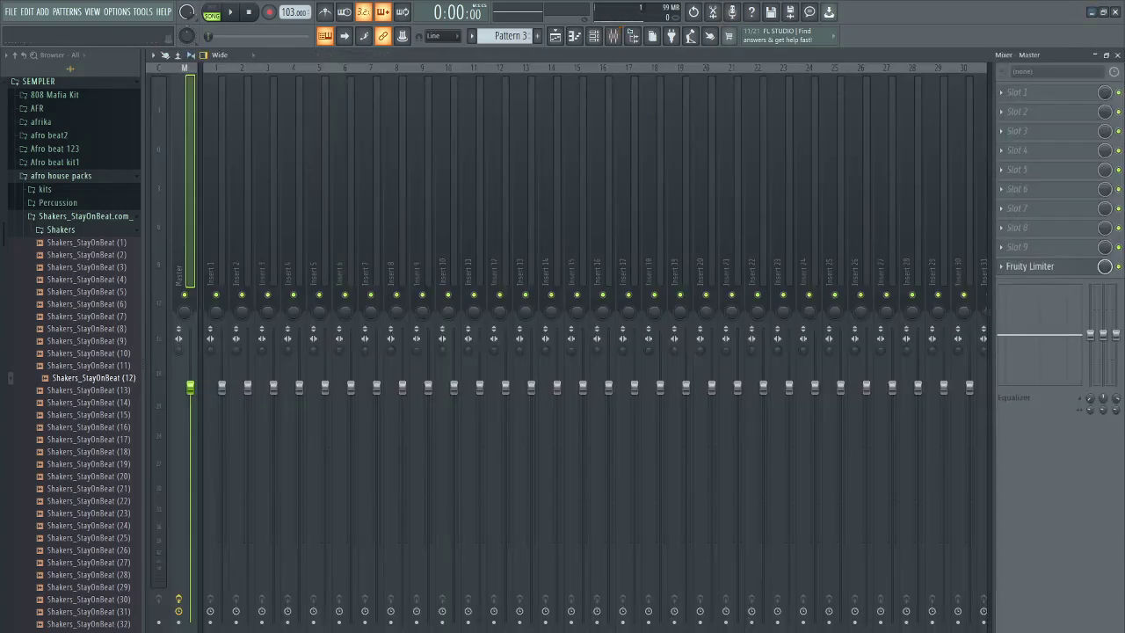
{"action": "left_click", "coordinate": [1118, 55]}
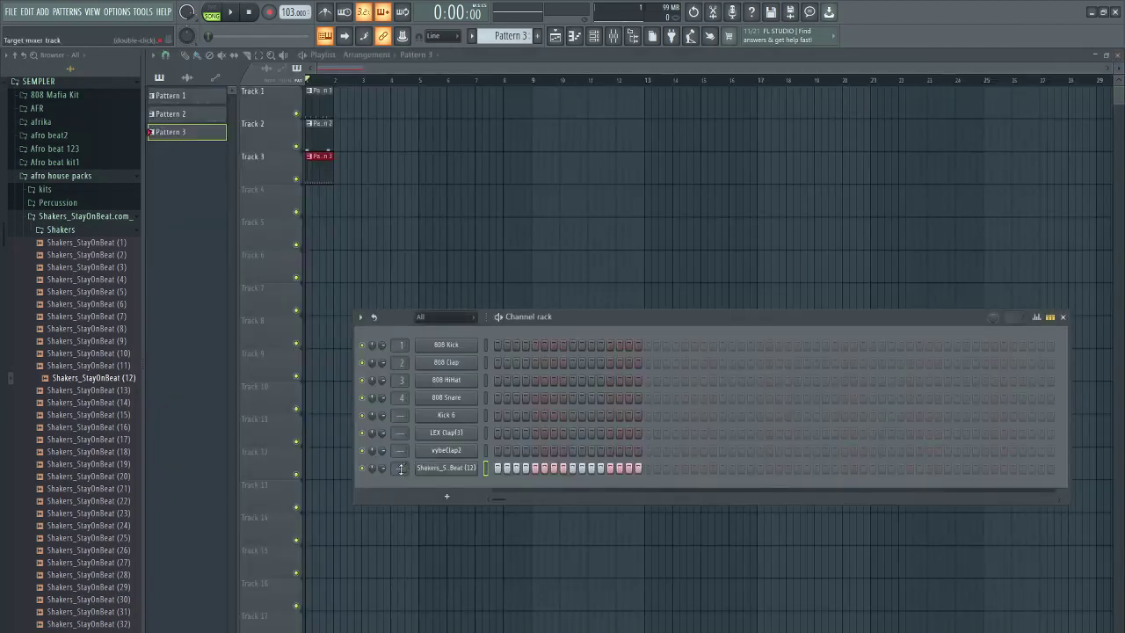
{"action": "left_click_drag", "start_coordinate": [397, 469], "coordinate": [397, 458]}
{"action": "left_click", "coordinate": [617, 41]}
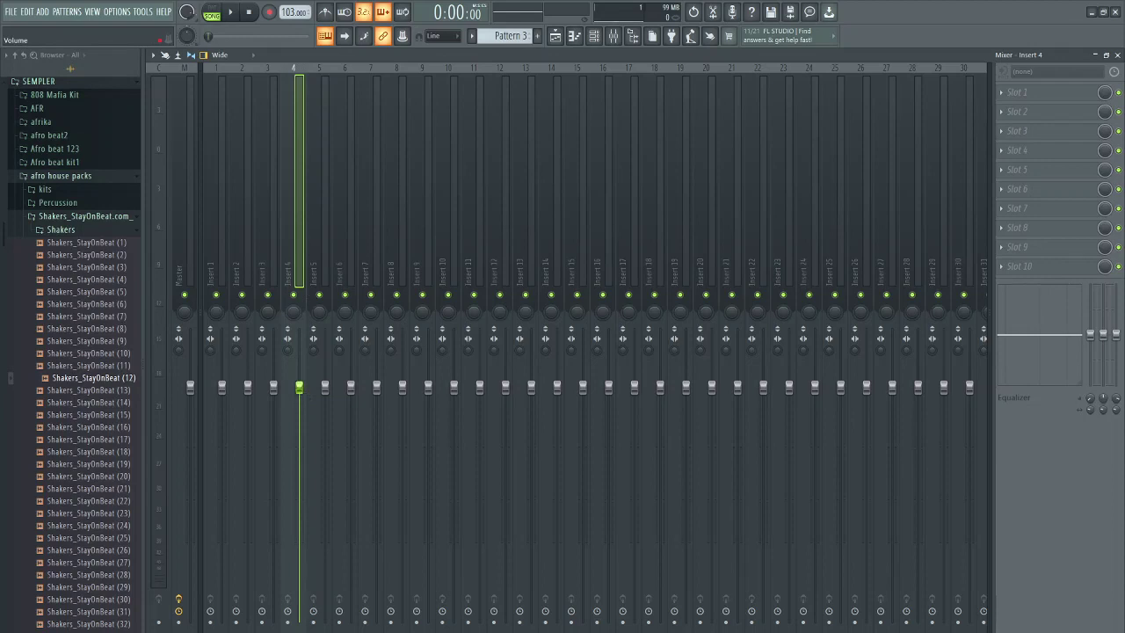
{"action": "mouse_move", "coordinate": [299, 387]}
{"action": "left_mouse_down"}
{"action": "mouse_move", "coordinate": [299, 445]}
{"action": "mouse_move", "coordinate": [299, 390]}
{"action": "left_mouse_up"}
{"action": "key", "text": "space"}
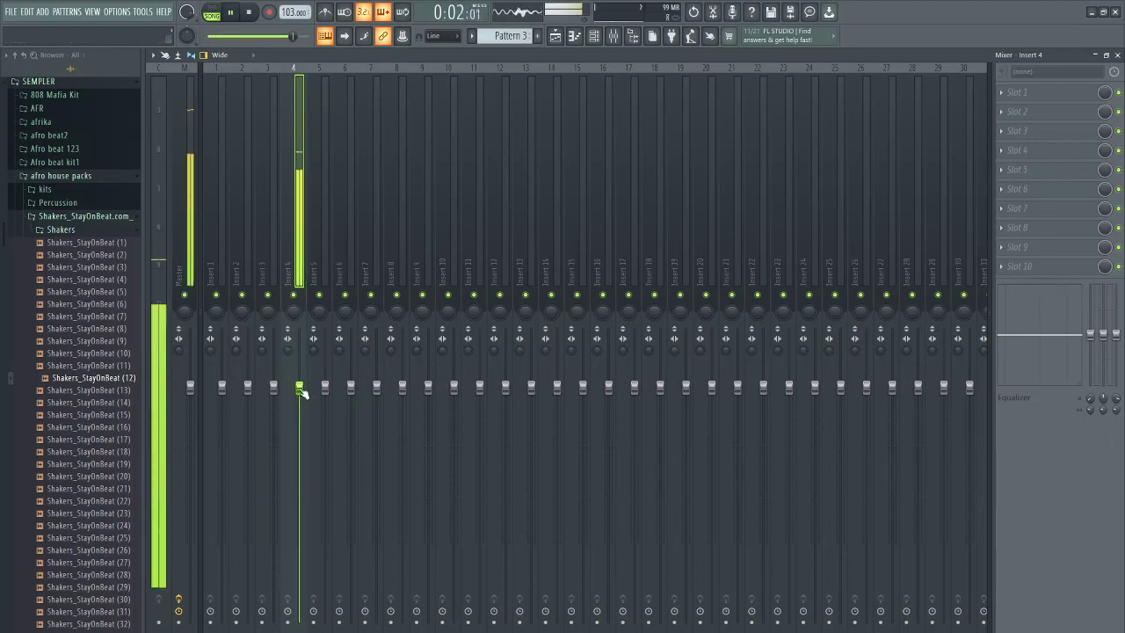
{"action": "key", "text": "space"}
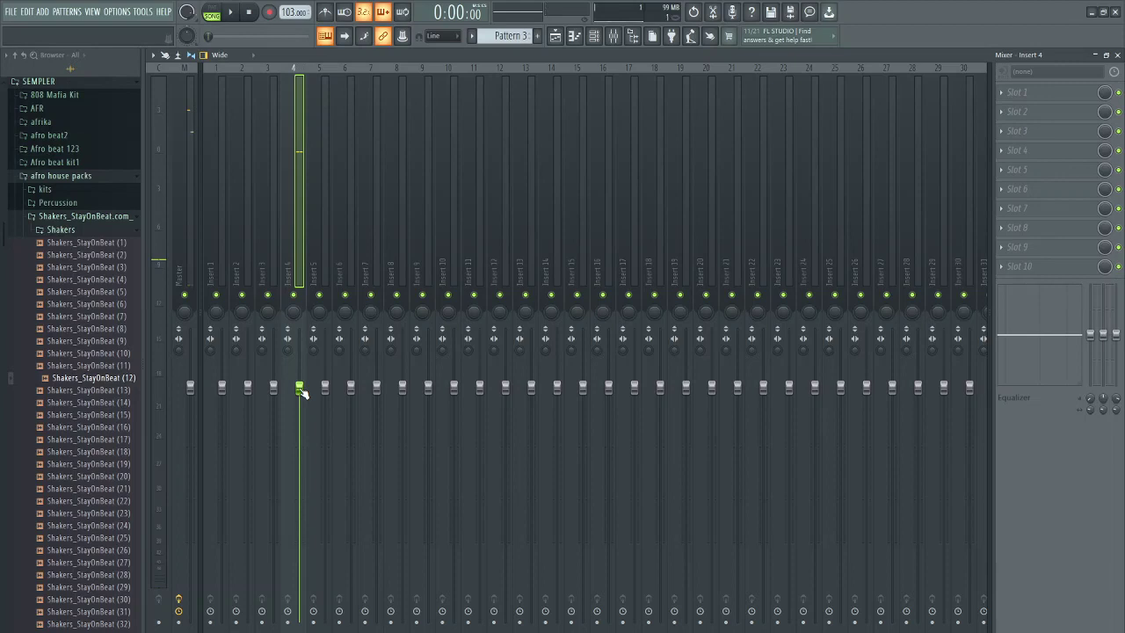
Lower the mixer insert 4 fader, check the shaker level in a short song playback, and close the mixer
{"action": "left_click_drag", "start_coordinate": [300, 393], "coordinate": [302, 495]}
{"action": "key", "text": "space"}
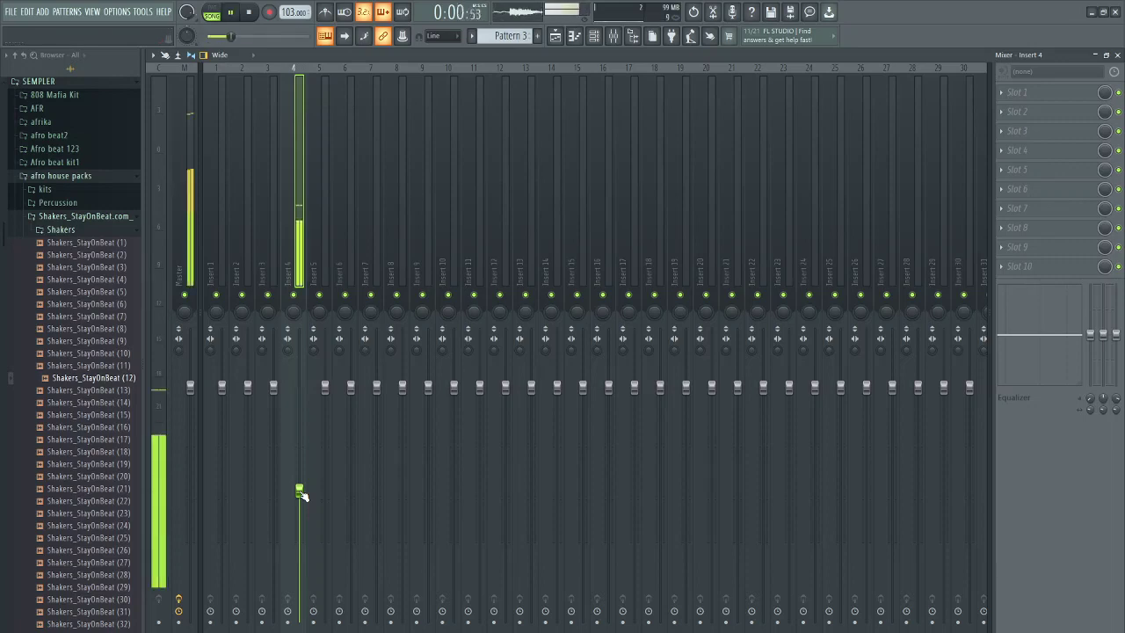
{"action": "key", "text": "space"}
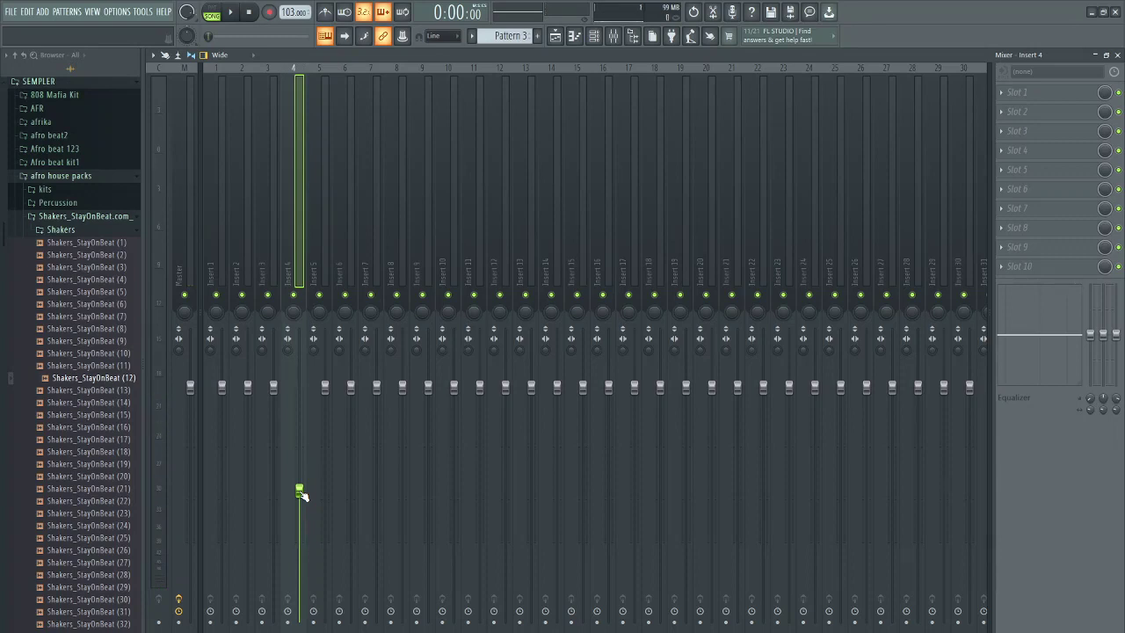
{"action": "left_click_drag", "start_coordinate": [301, 495], "coordinate": [302, 490]}
{"action": "left_click", "coordinate": [1118, 54]}
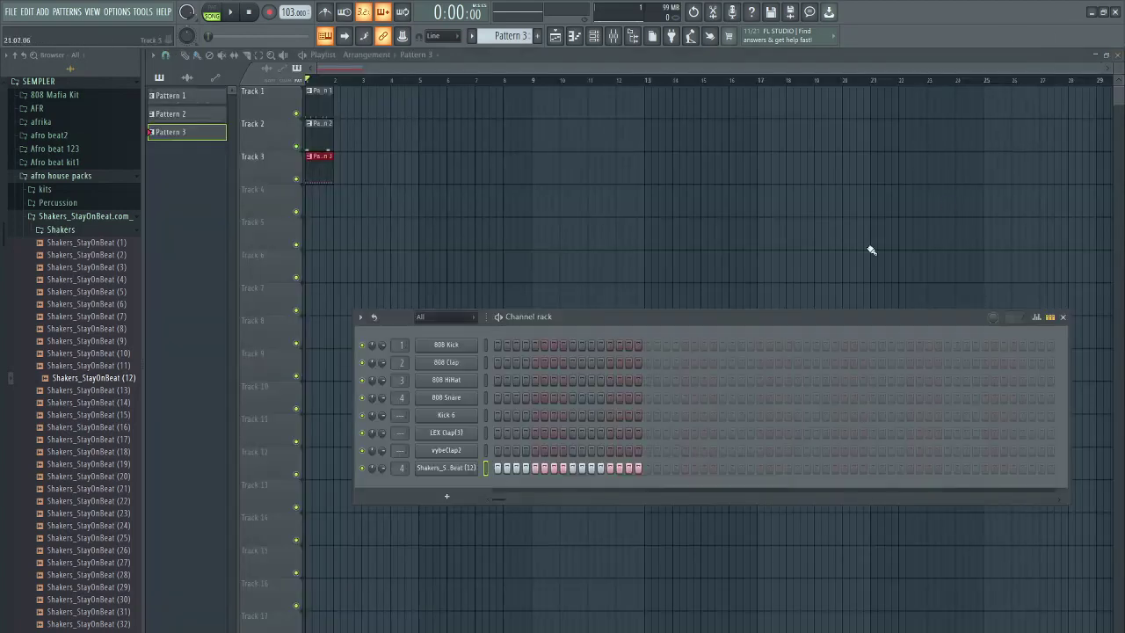
Route the Kick 6 channel to mixer insert 6 and show the mixer
{"action": "left_click", "coordinate": [485, 416]}
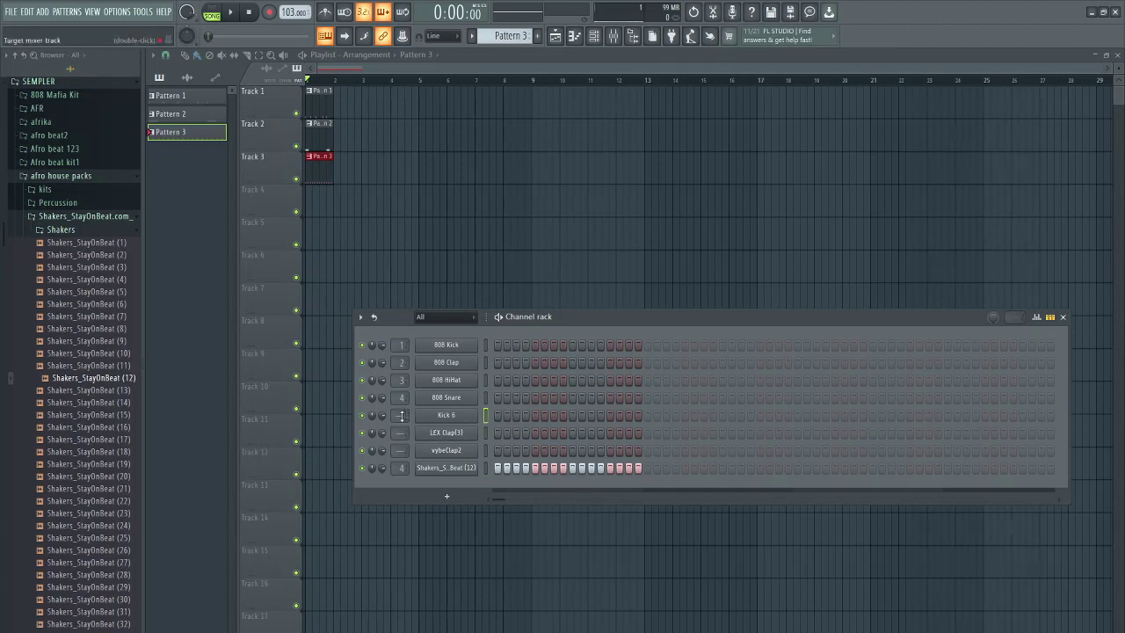
{"action": "left_click_drag", "start_coordinate": [402, 417], "coordinate": [402, 397]}
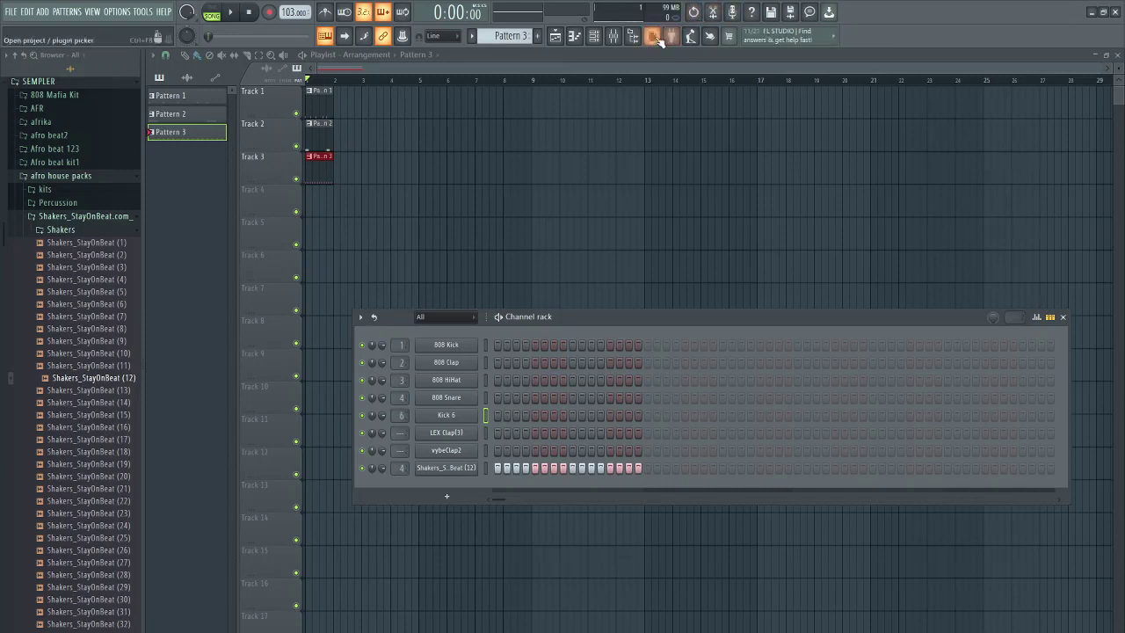
{"action": "left_click", "coordinate": [614, 37]}
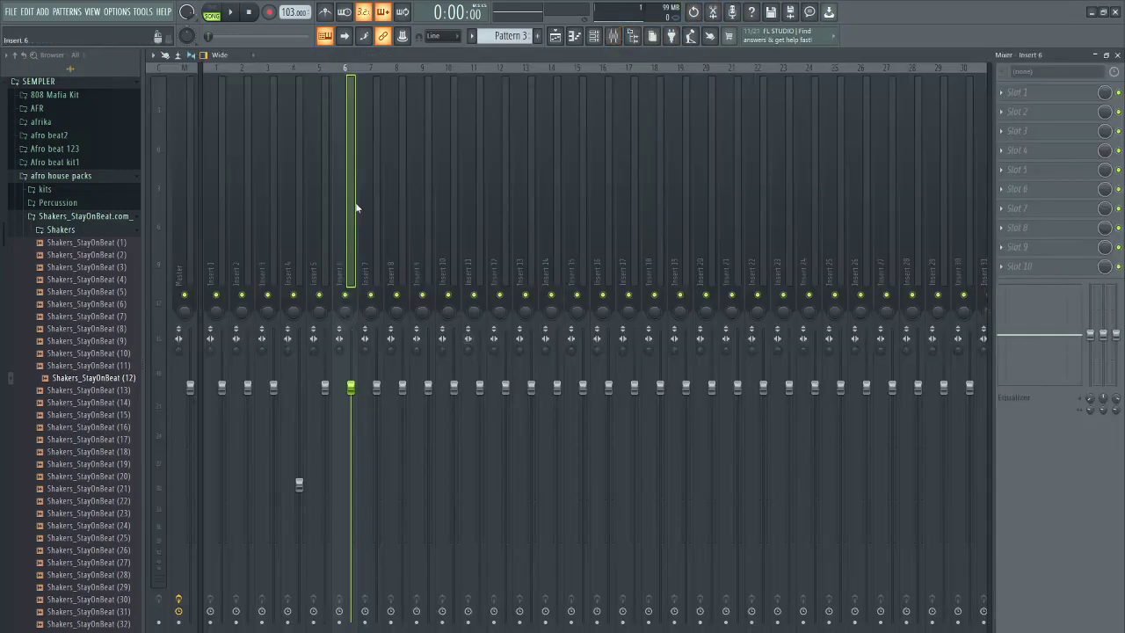
Lower the insert 6 fader to about 72% while the song plays, then stop playback
{"action": "key", "text": "space"}
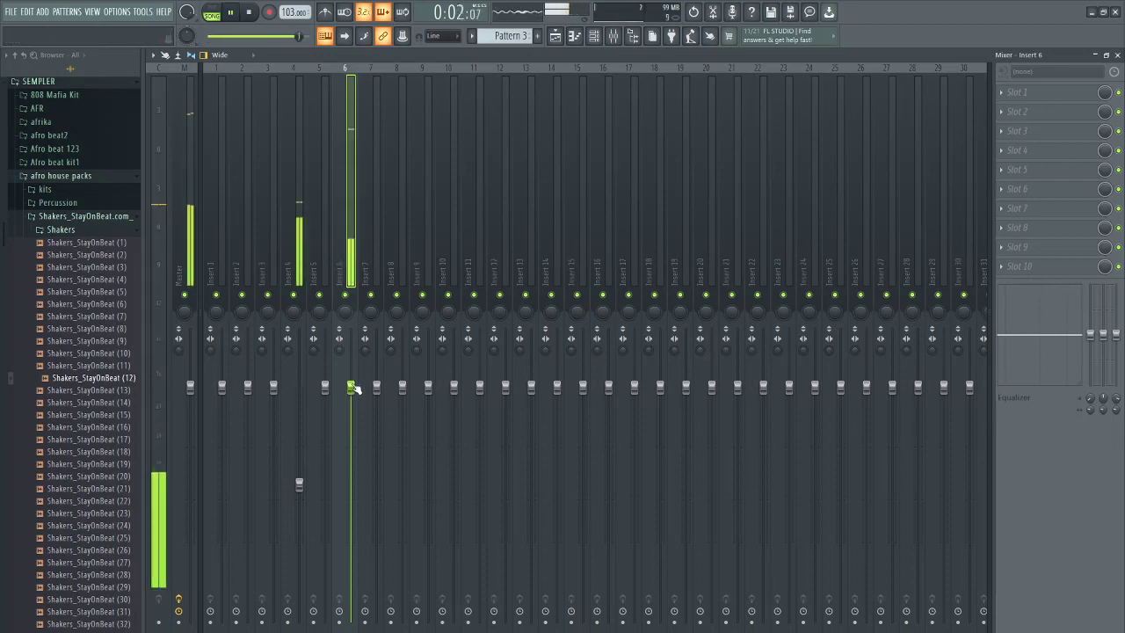
{"action": "left_click_drag", "start_coordinate": [350, 395], "coordinate": [351, 452]}
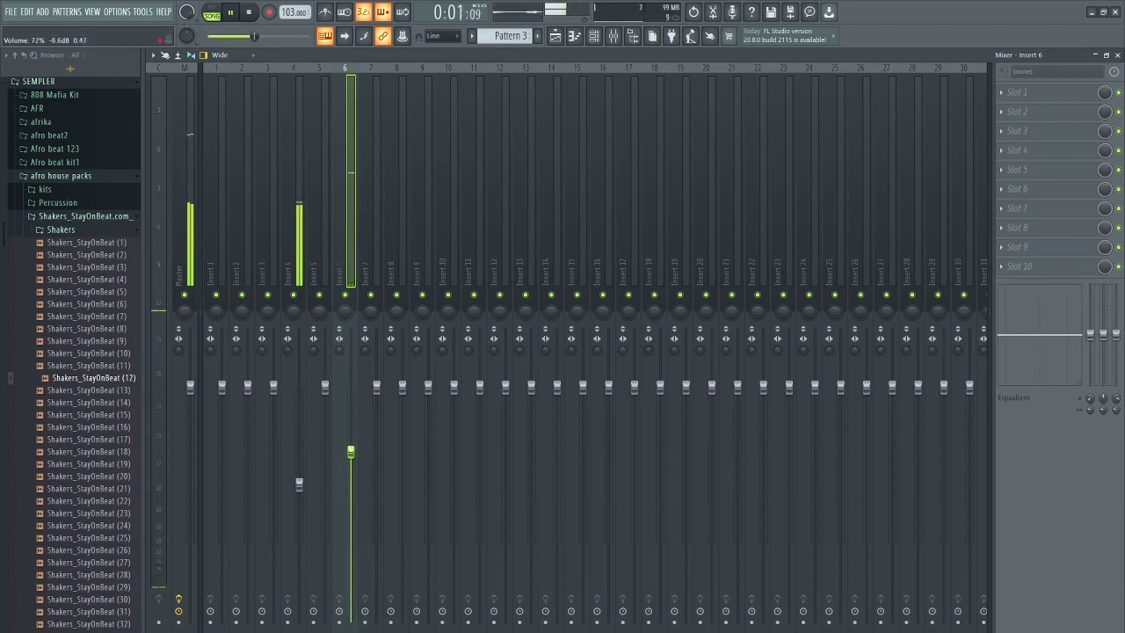
{"action": "key", "text": "space"}
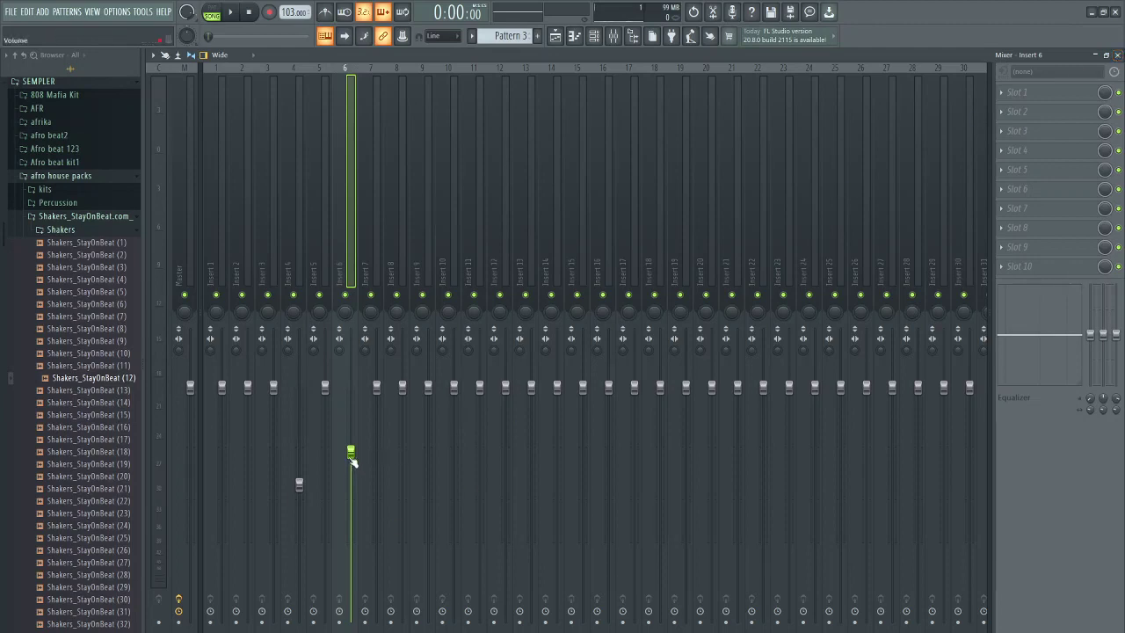
Raise the insert 6 and insert 4 faders back to their default level and close the mixer
{"action": "left_click_drag", "start_coordinate": [351, 457], "coordinate": [346, 398]}
{"action": "left_click_drag", "start_coordinate": [299, 484], "coordinate": [299, 386]}
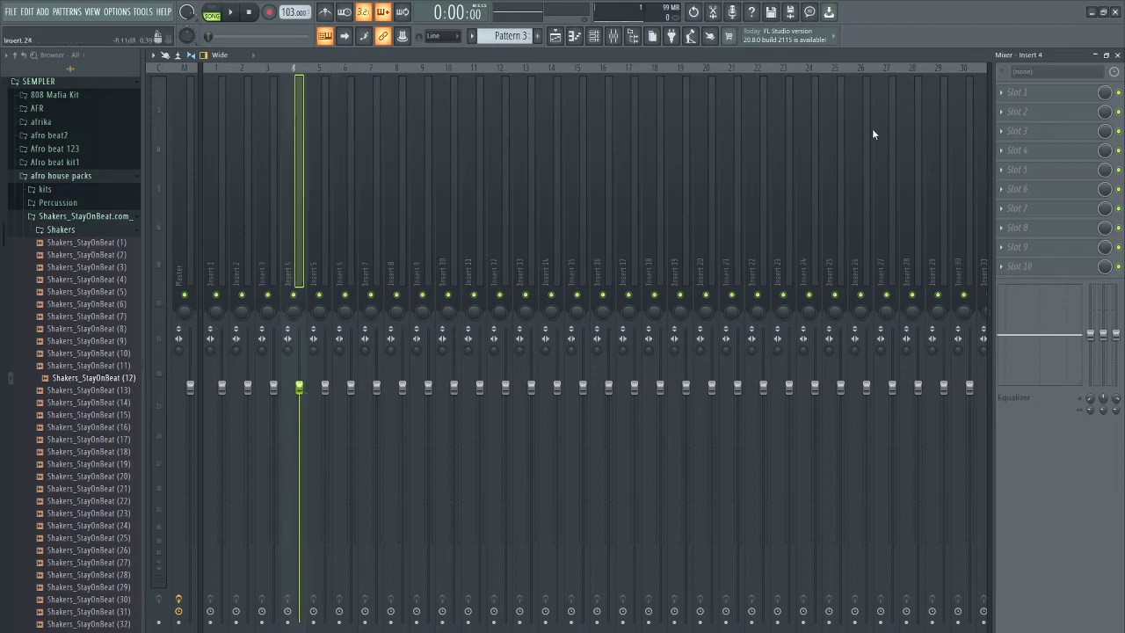
{"action": "left_click", "coordinate": [1117, 55]}
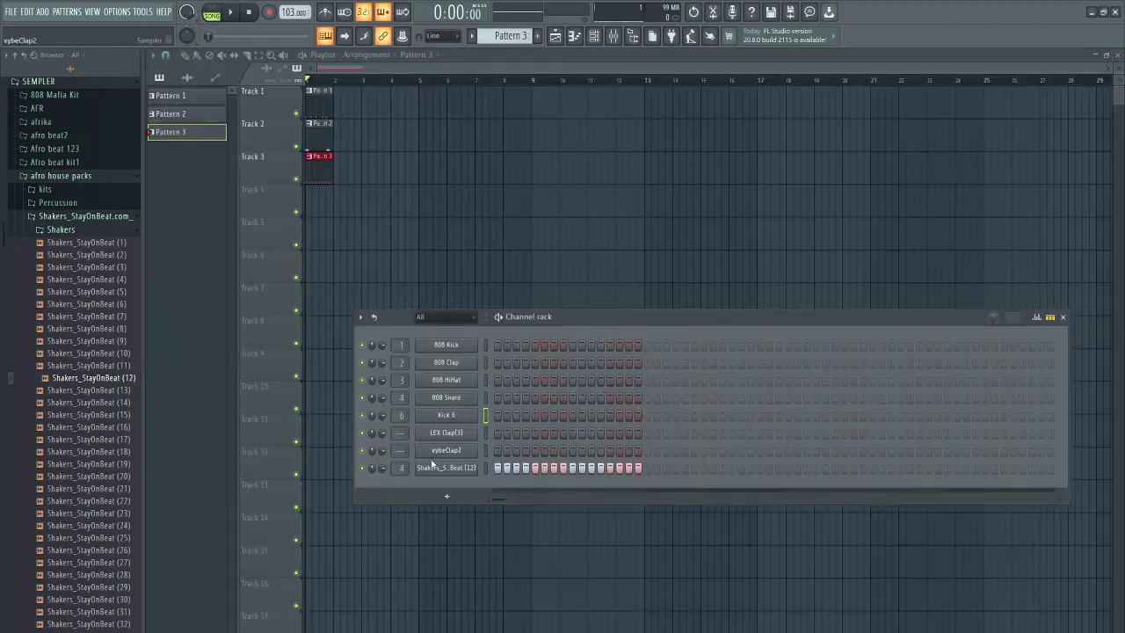
Take the shaker channel off mixer insert 4 and select the channels from Kick 6 through Shakers_StayOnBeat (12)
{"action": "left_click_drag", "start_coordinate": [398, 474], "coordinate": [398, 494]}
{"action": "left_click", "coordinate": [487, 415]}
{"action": "left_click", "coordinate": [485, 434]}
{"action": "left_click_drag", "start_coordinate": [486, 418], "coordinate": [487, 476]}
{"action": "left_click", "coordinate": [485, 417]}
{"action": "left_click_drag", "start_coordinate": [486, 433], "coordinate": [485, 467]}
Route the selected channels to consecutive mixer tracks starting from insert 1 and check their signals during a short song playback
{"action": "left_click", "coordinate": [593, 35]}
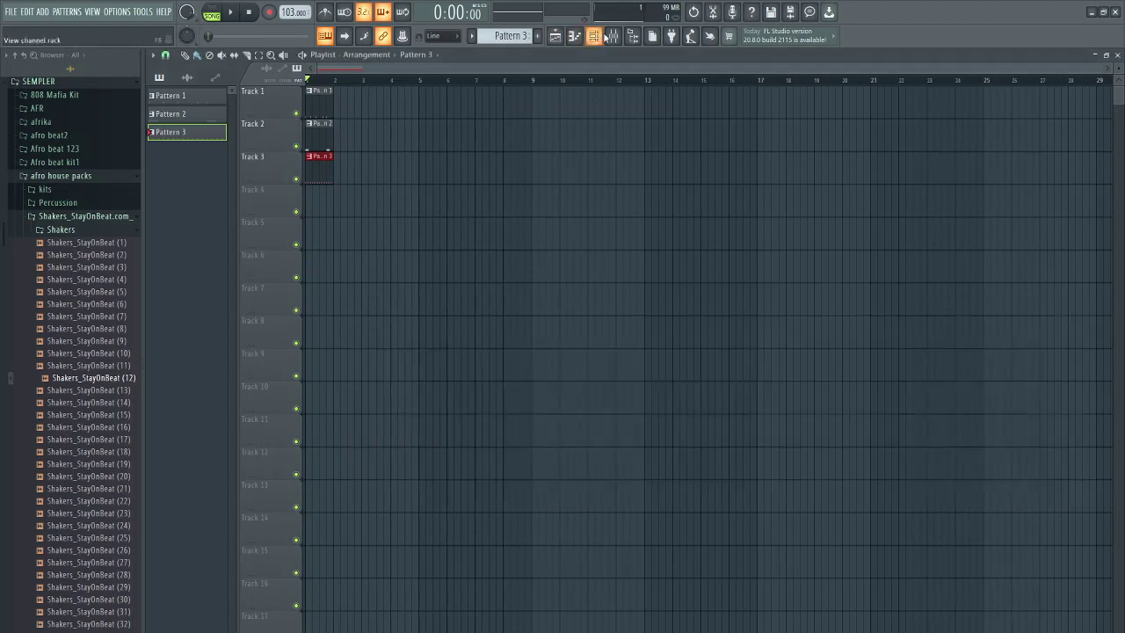
{"action": "left_click", "coordinate": [613, 35]}
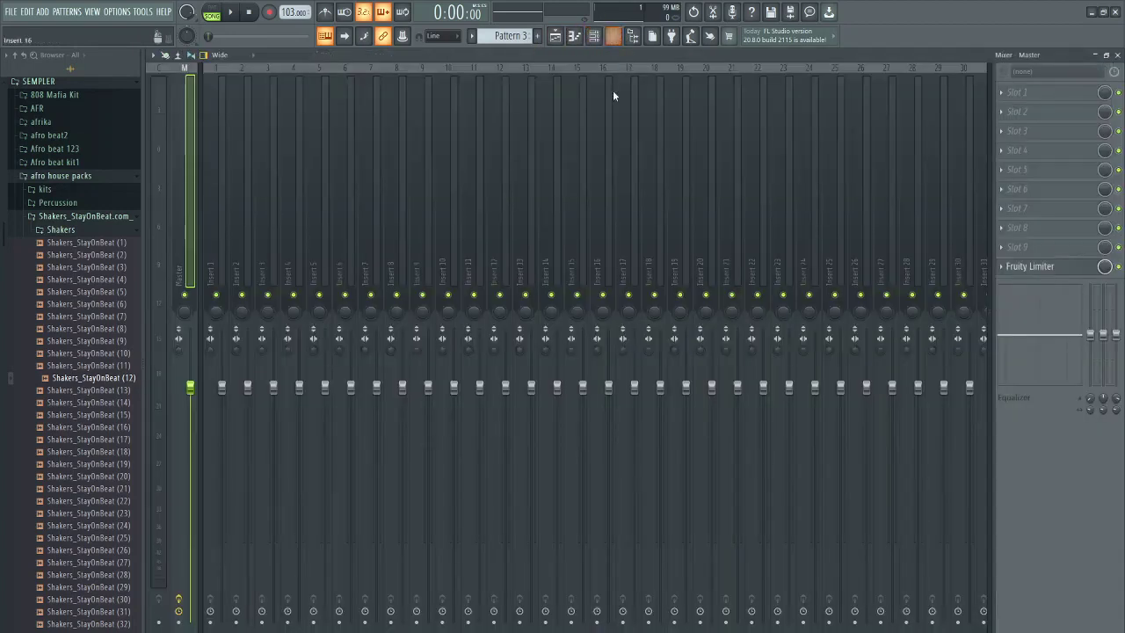
{"action": "left_click", "coordinate": [210, 219]}
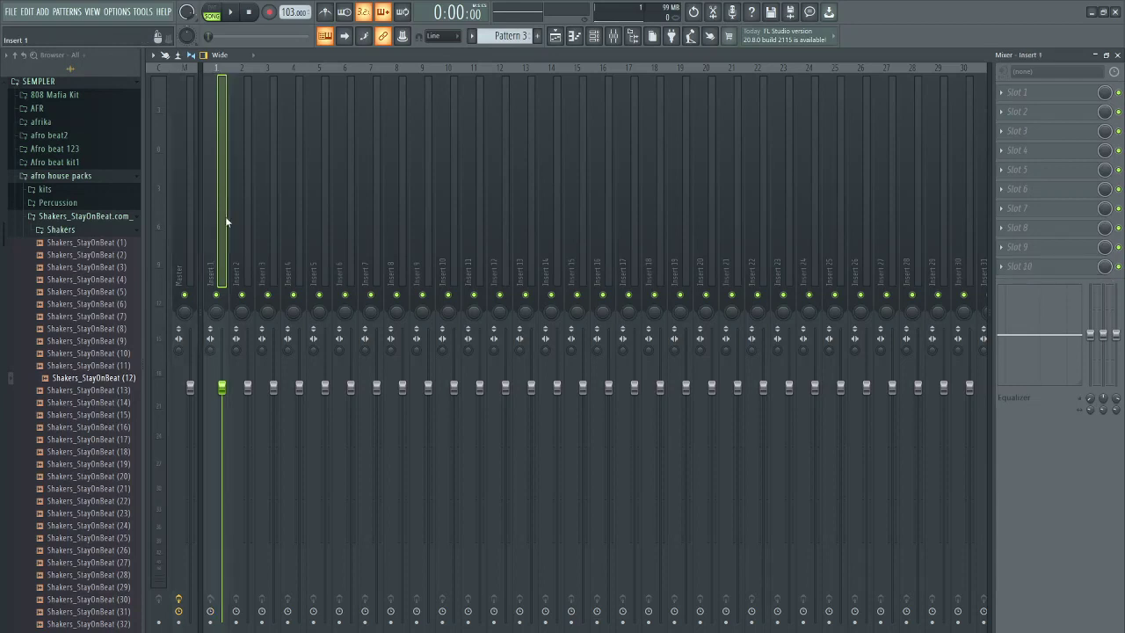
{"action": "right_click", "coordinate": [226, 216]}
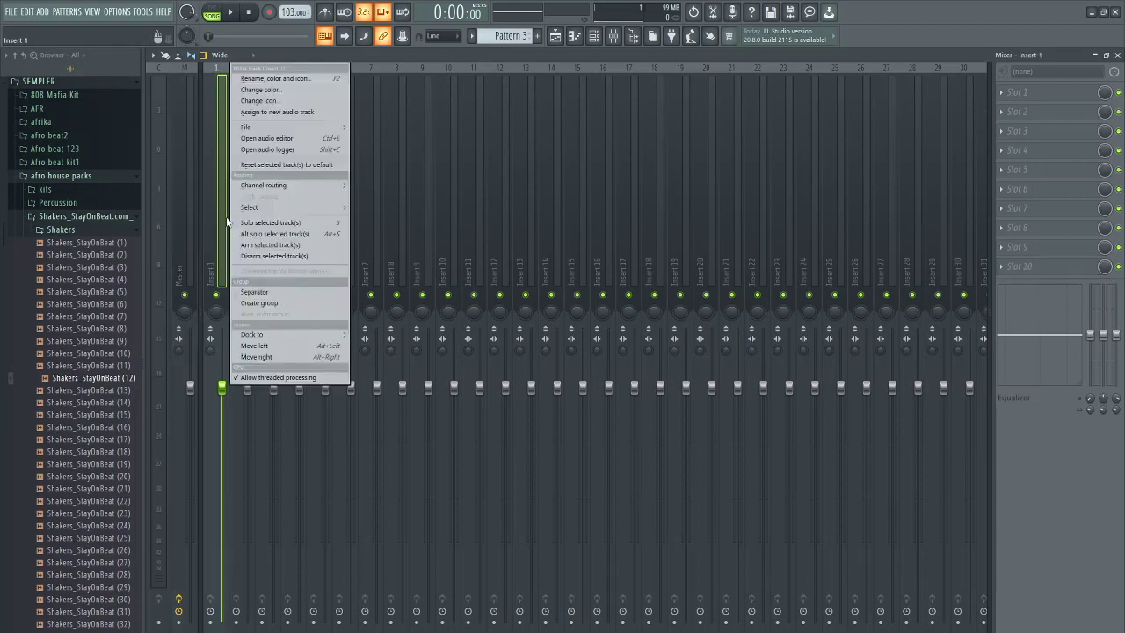
{"action": "mouse_move", "coordinate": [249, 187]}
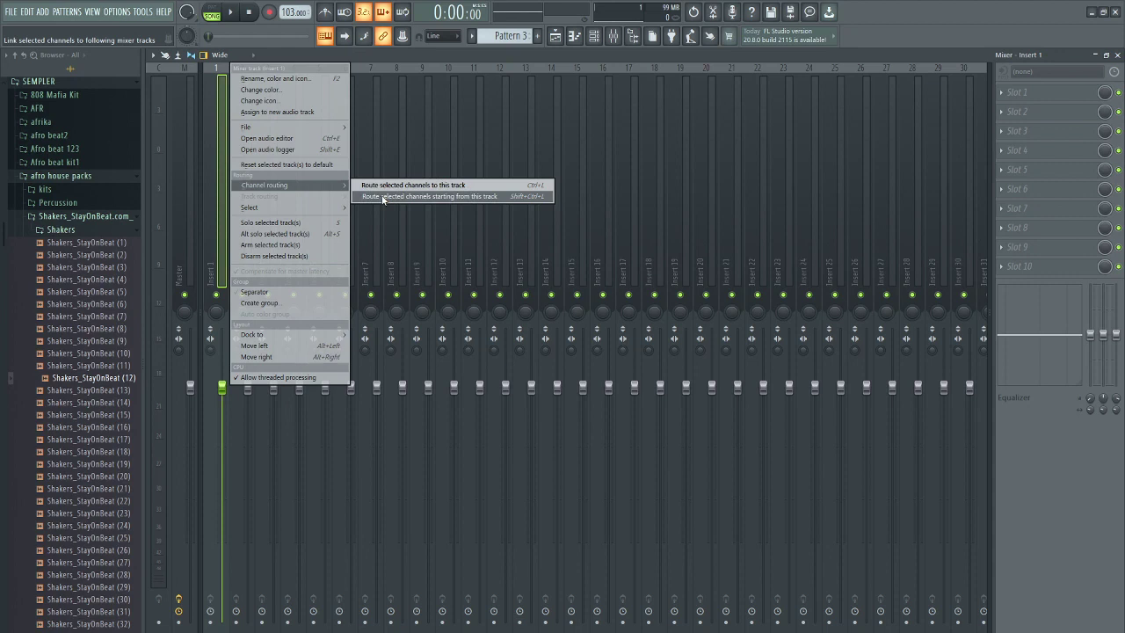
{"action": "left_click", "coordinate": [383, 197]}
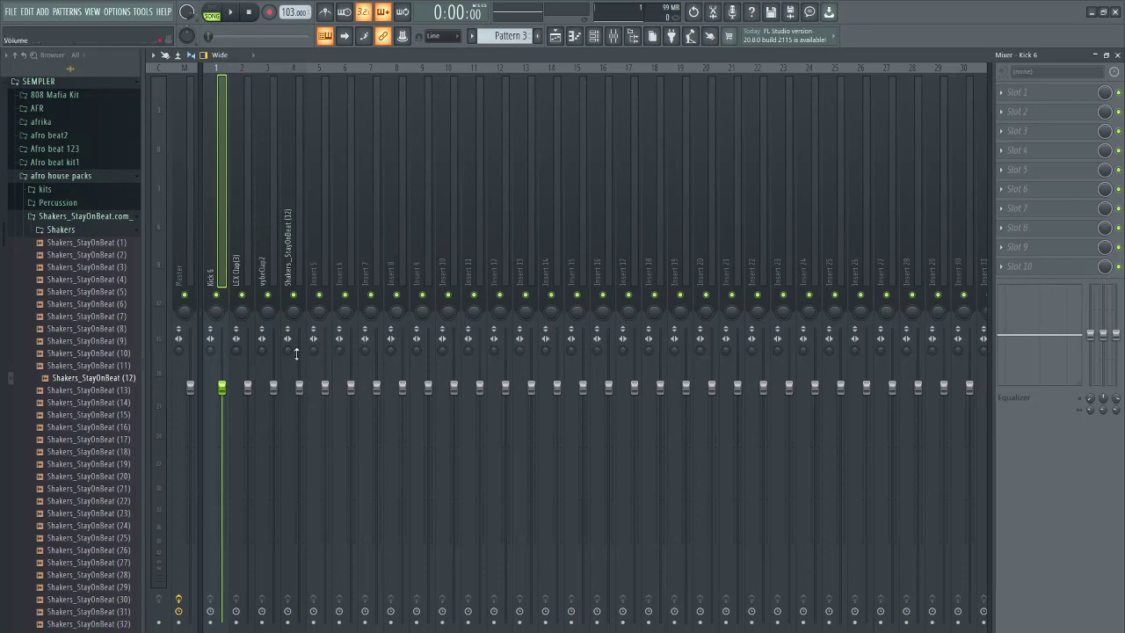
{"action": "key", "text": "space"}
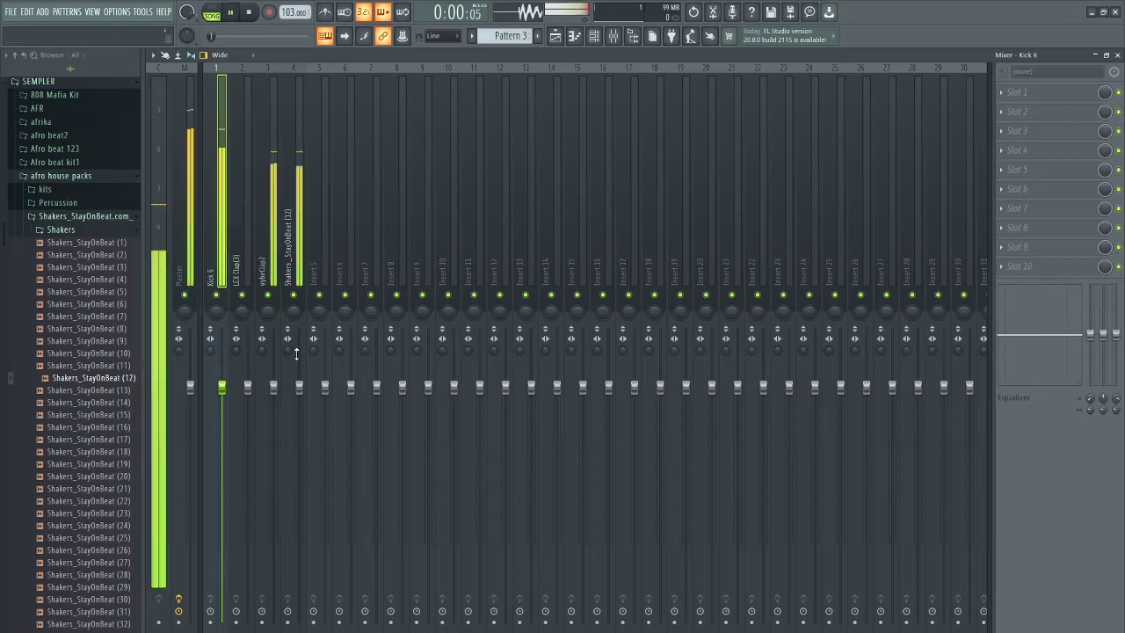
{"action": "key", "text": "space"}
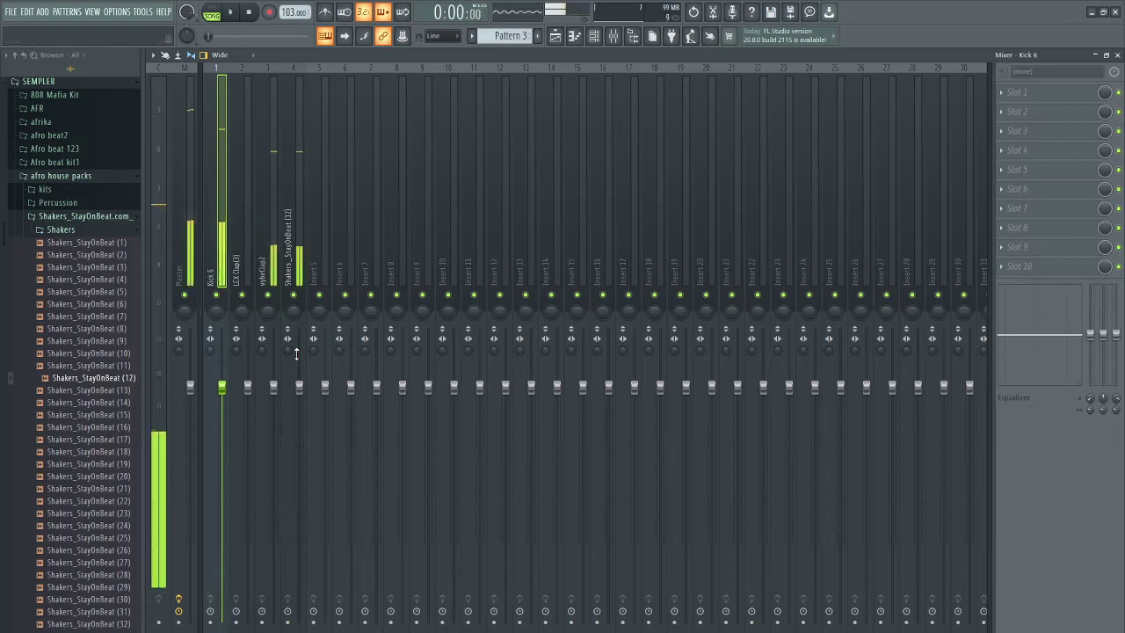
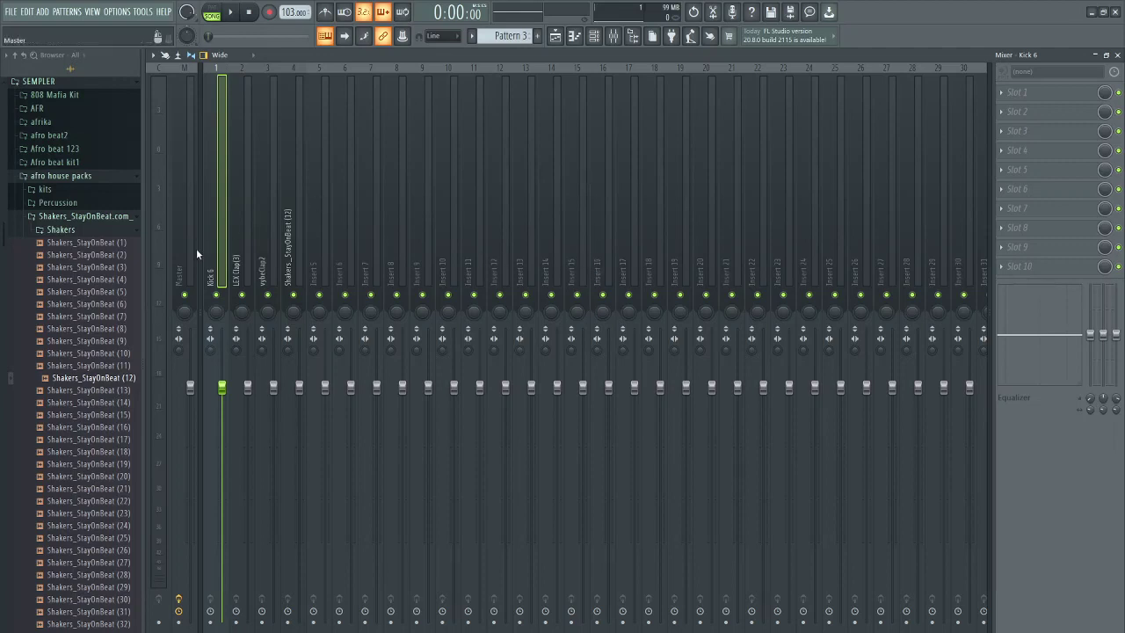
Load Fruity Parametric EQ 2 into effect slot 1 of the Kick 6 mixer track
{"action": "left_click", "coordinate": [240, 243]}
{"action": "left_click", "coordinate": [224, 252]}
{"action": "left_click", "coordinate": [1007, 93]}
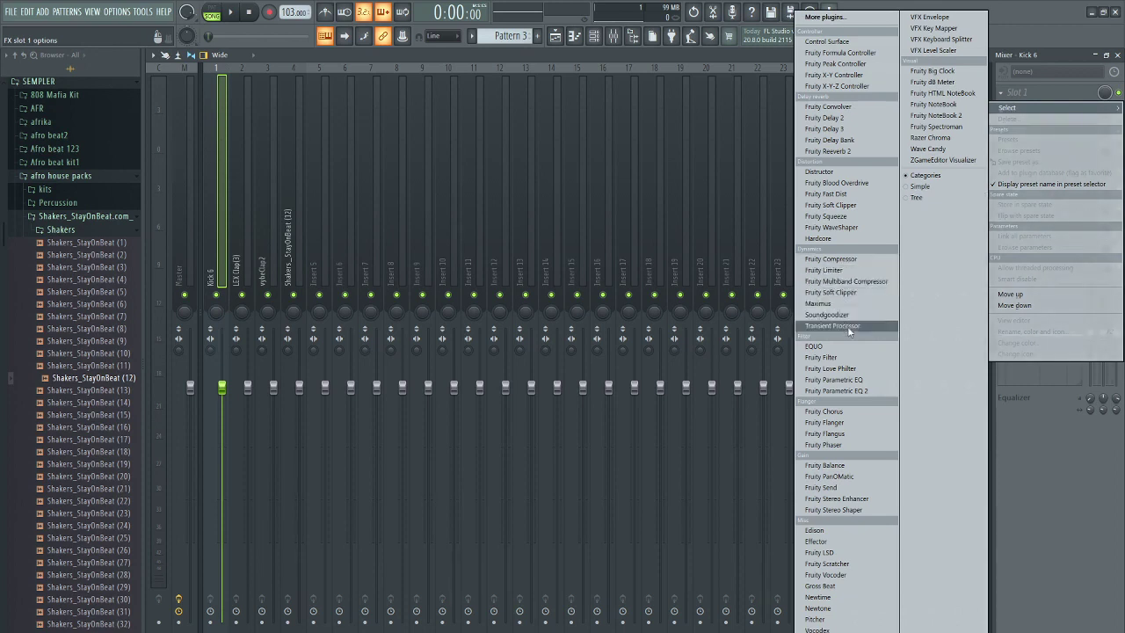
{"action": "left_click", "coordinate": [857, 391]}
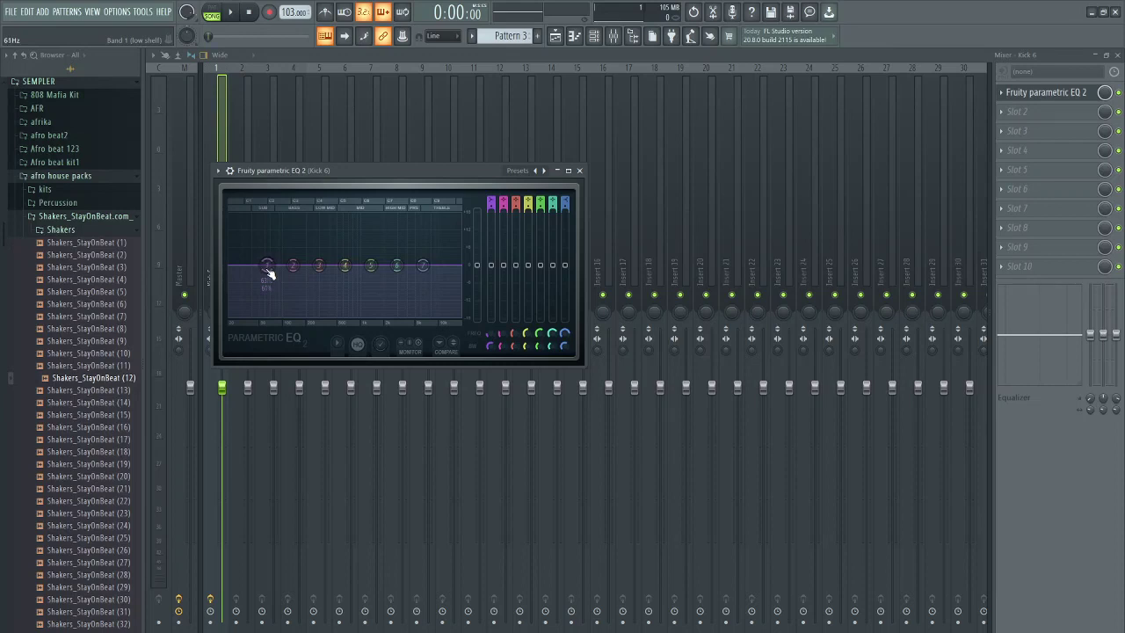
Cut the kick's lows with EQ band 1, shift the cut to a lower frequency during playback, then close the EQ and stop
{"action": "mouse_move", "coordinate": [270, 274]}
{"action": "left_mouse_down"}
{"action": "mouse_move", "coordinate": [326, 261]}
{"action": "mouse_move", "coordinate": [270, 272]}
{"action": "left_mouse_up"}
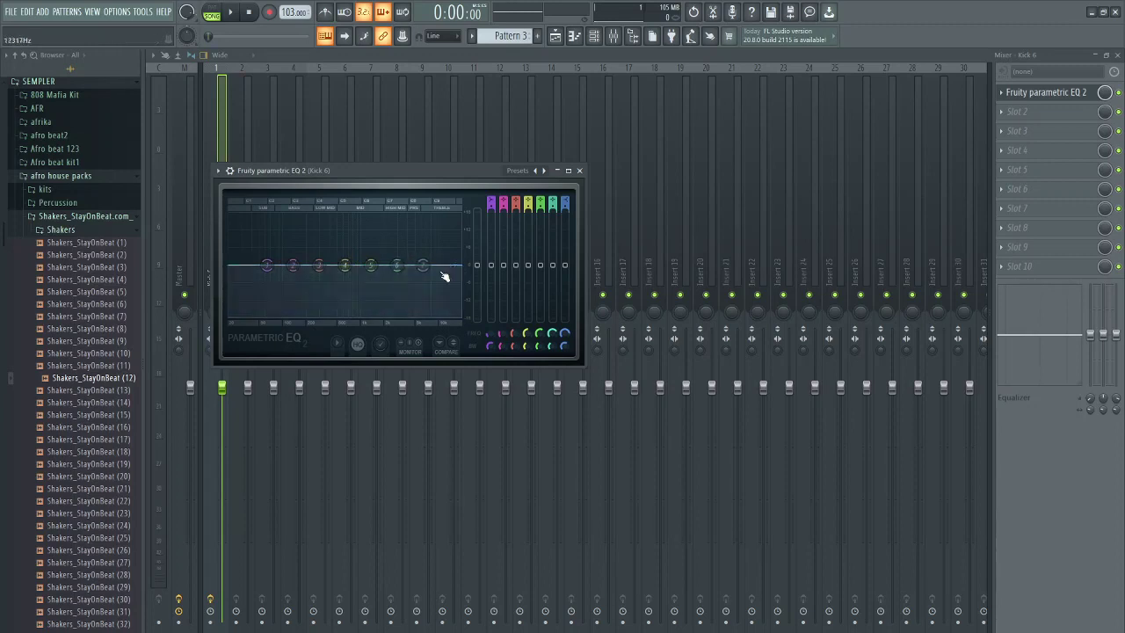
{"action": "left_click", "coordinate": [274, 268]}
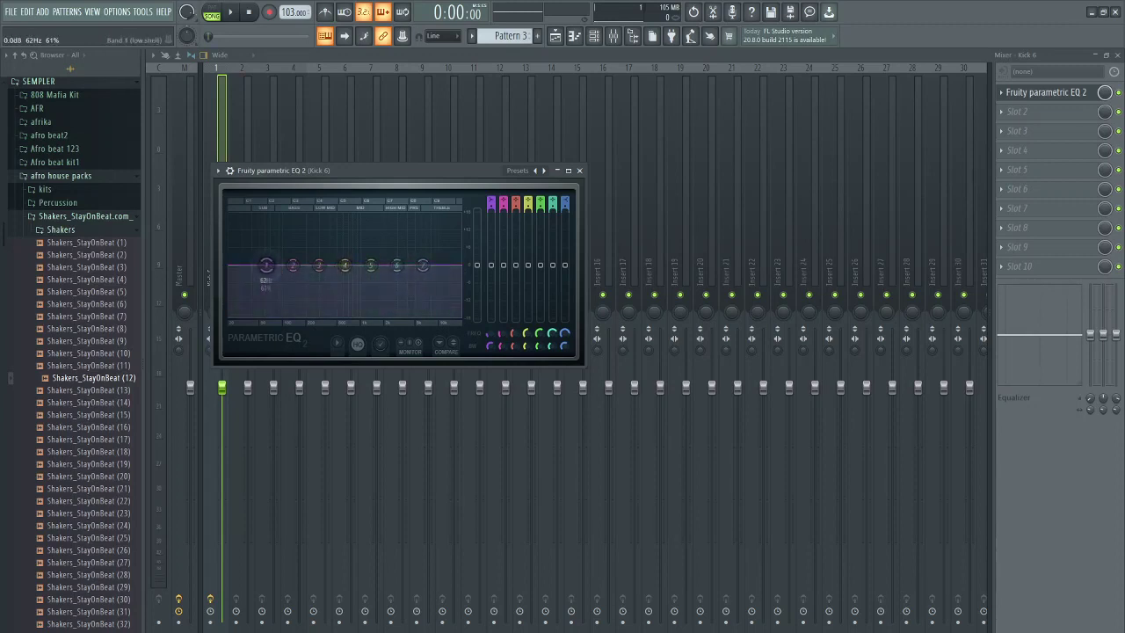
{"action": "left_click_drag", "start_coordinate": [266, 265], "coordinate": [328, 312]}
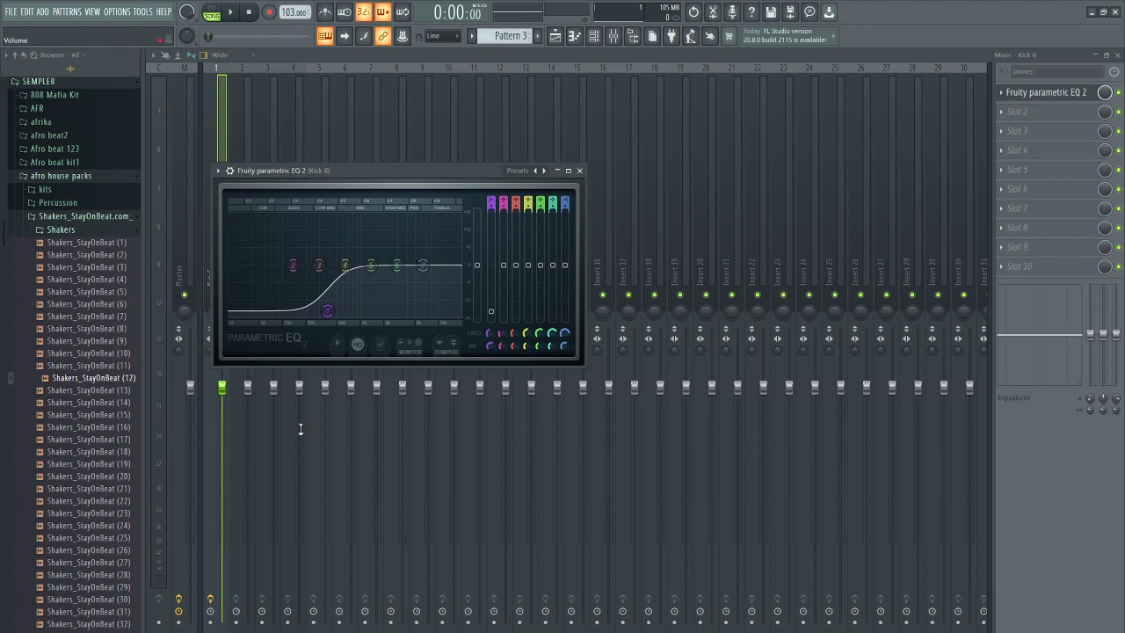
{"action": "key", "text": "space"}
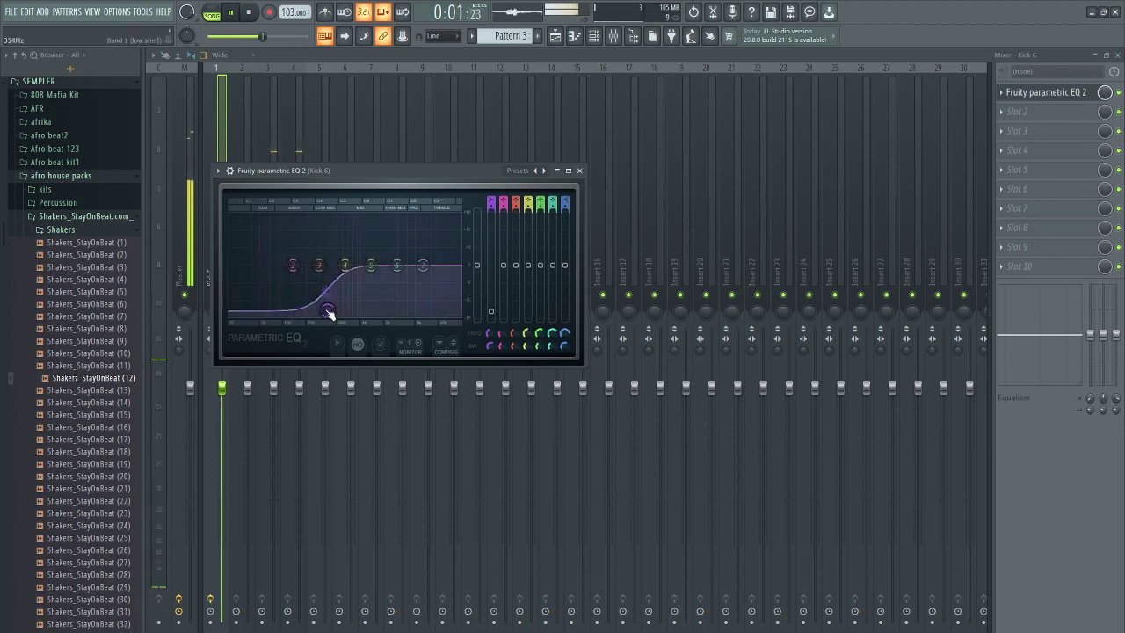
{"action": "left_click_drag", "start_coordinate": [329, 313], "coordinate": [282, 311]}
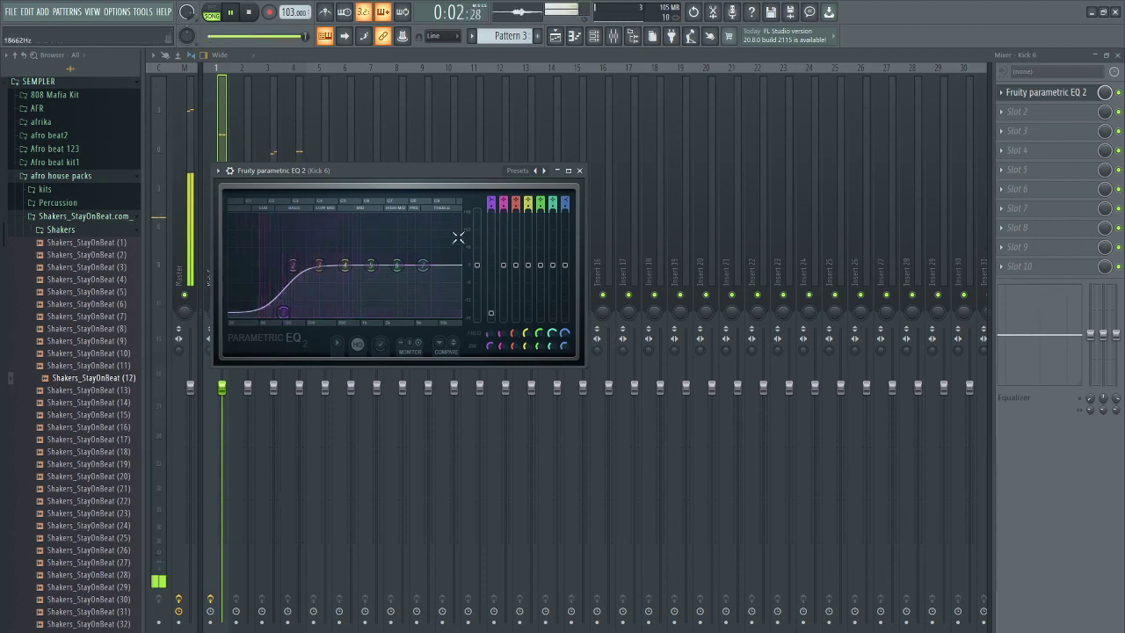
{"action": "left_click", "coordinate": [579, 169]}
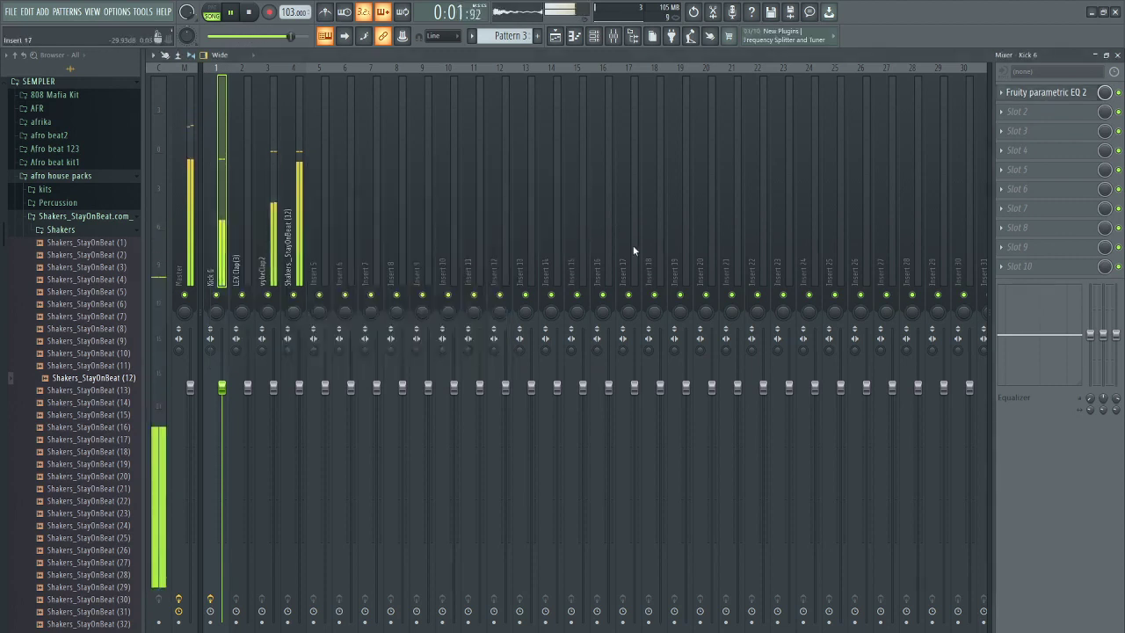
{"action": "key", "text": "space"}
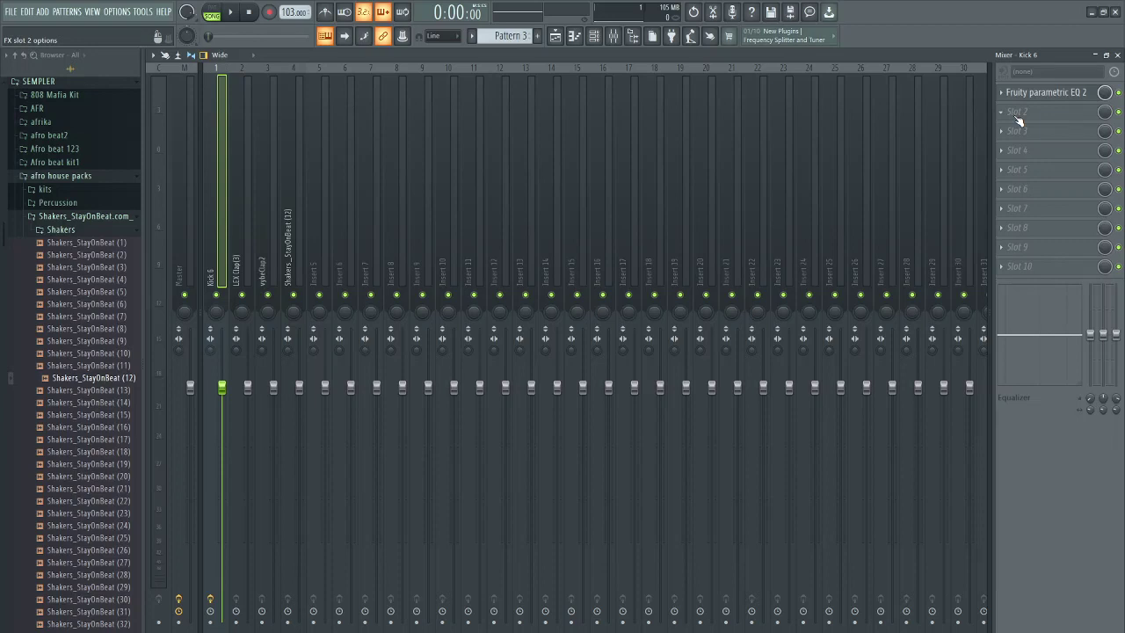
Load Fruity Parametric EQ 2 into effect slot 1 of the LEX Clap(3) mixer track and move its window clear of the used tracks
{"action": "left_click", "coordinate": [248, 274]}
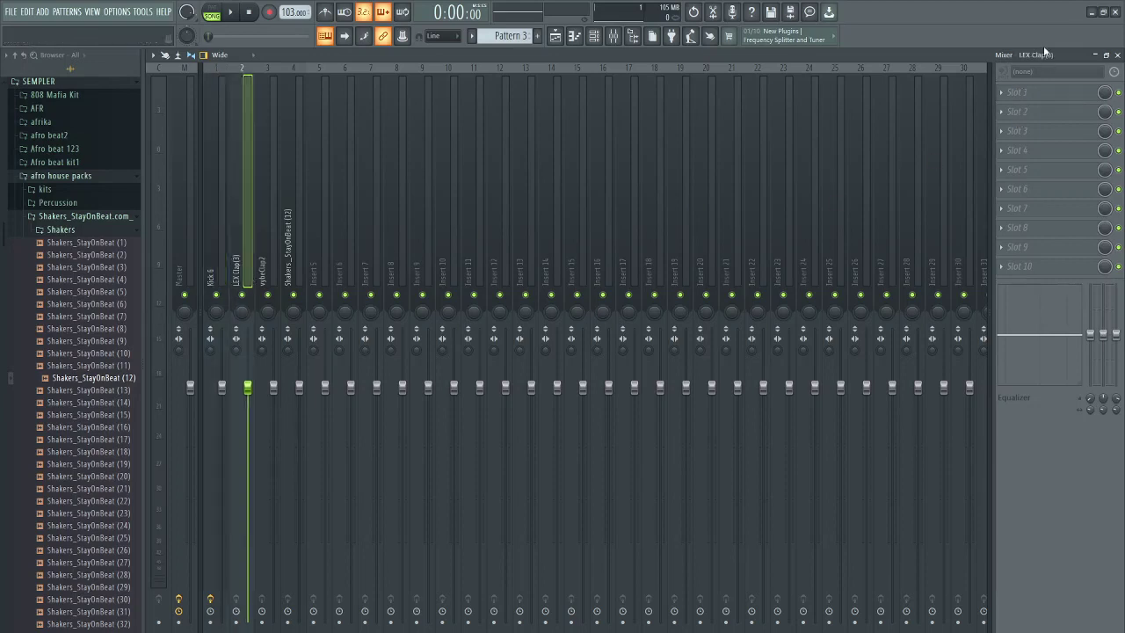
{"action": "left_click", "coordinate": [1011, 92]}
{"action": "mouse_move", "coordinate": [1009, 103]}
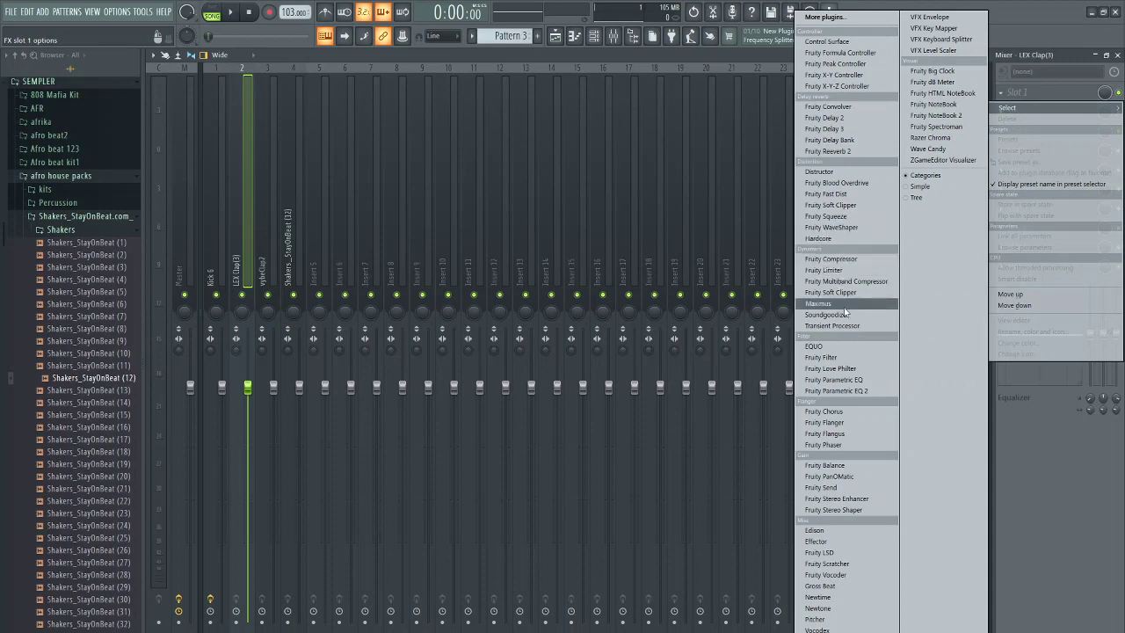
{"action": "left_click", "coordinate": [837, 390]}
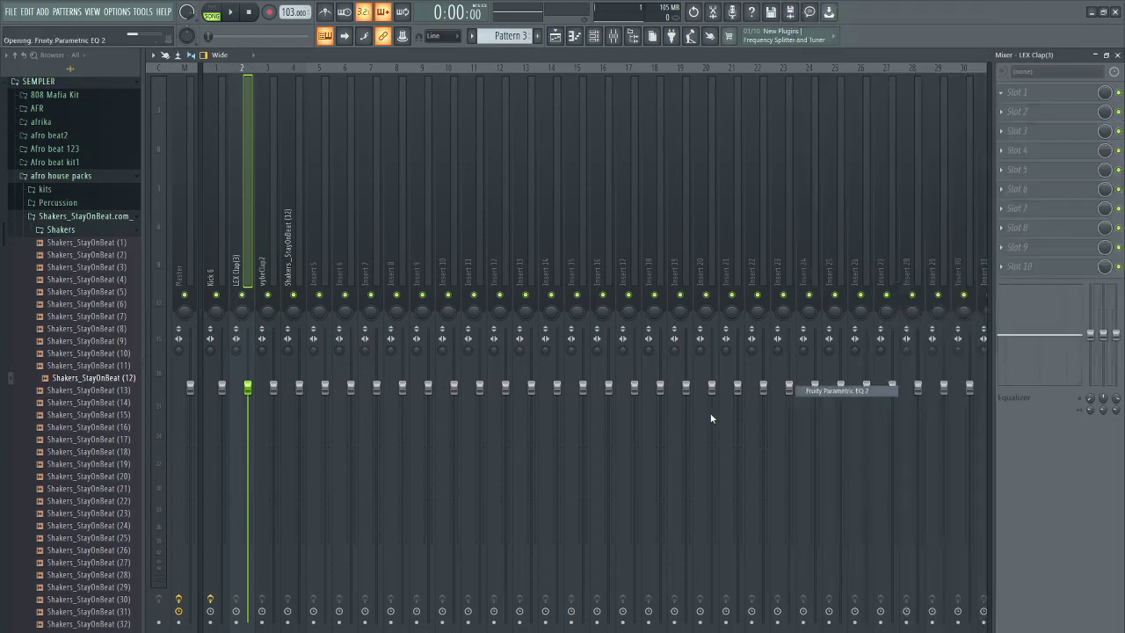
{"action": "left_click_drag", "start_coordinate": [410, 200], "coordinate": [648, 146]}
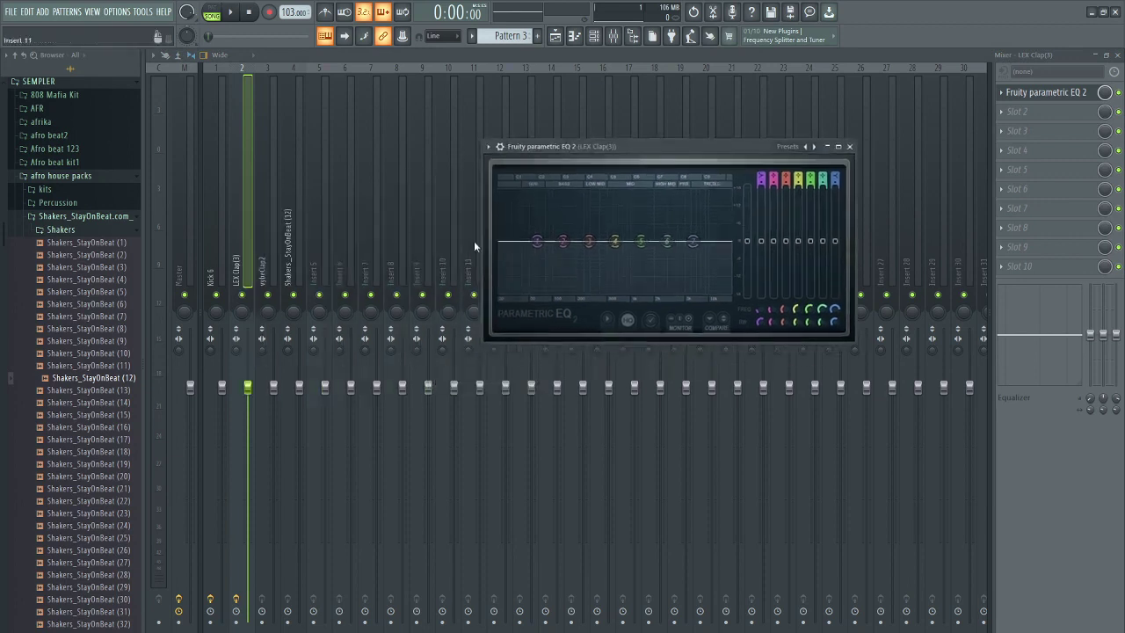
Solo the LEX Clap(3) mixer track and reopen its parametric EQ
{"action": "right_click", "coordinate": [242, 297]}
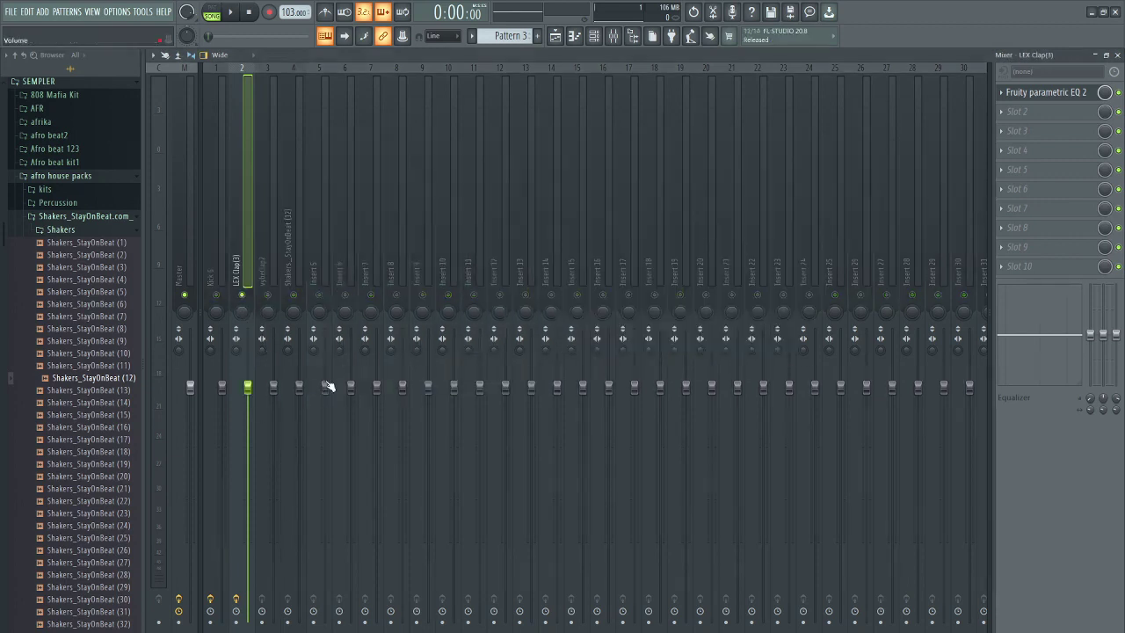
{"action": "right_click", "coordinate": [243, 297]}
{"action": "left_click", "coordinate": [1037, 96]}
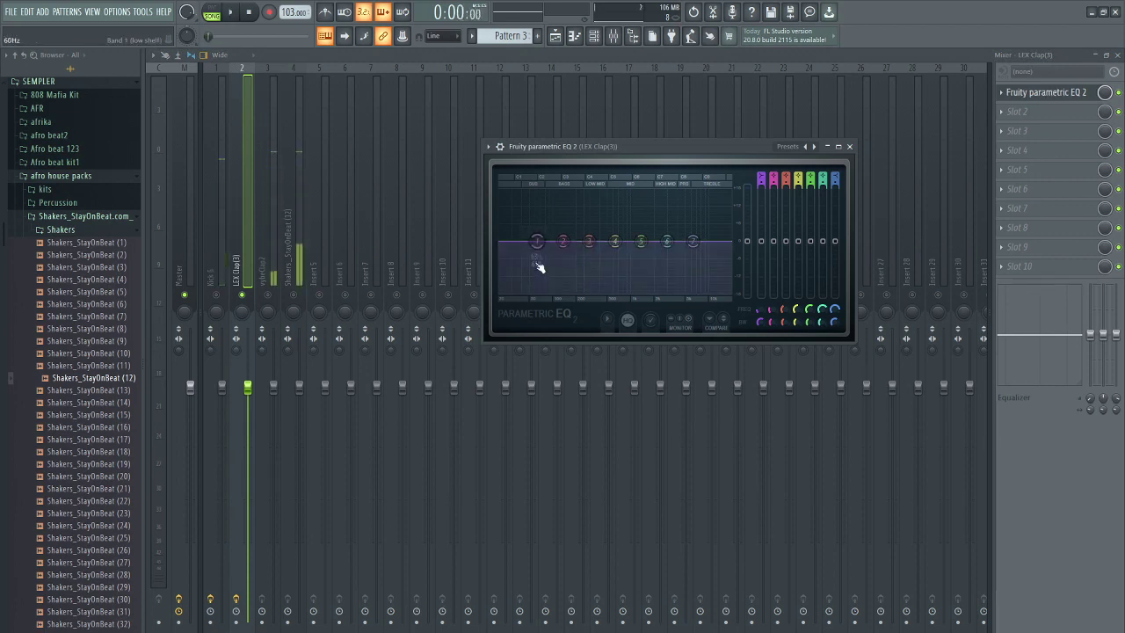
Play and stop the song with the LEX Clap(3) mixer track soloed, then unsolo it and dismiss its EQ
{"action": "key", "text": "space"}
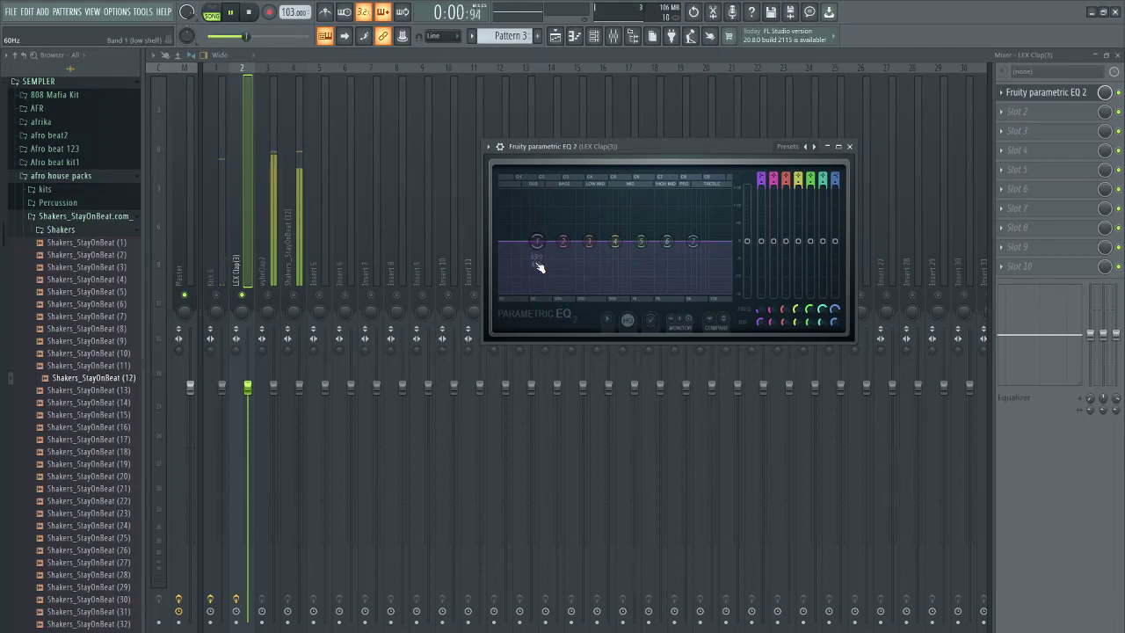
{"action": "key", "text": "space"}
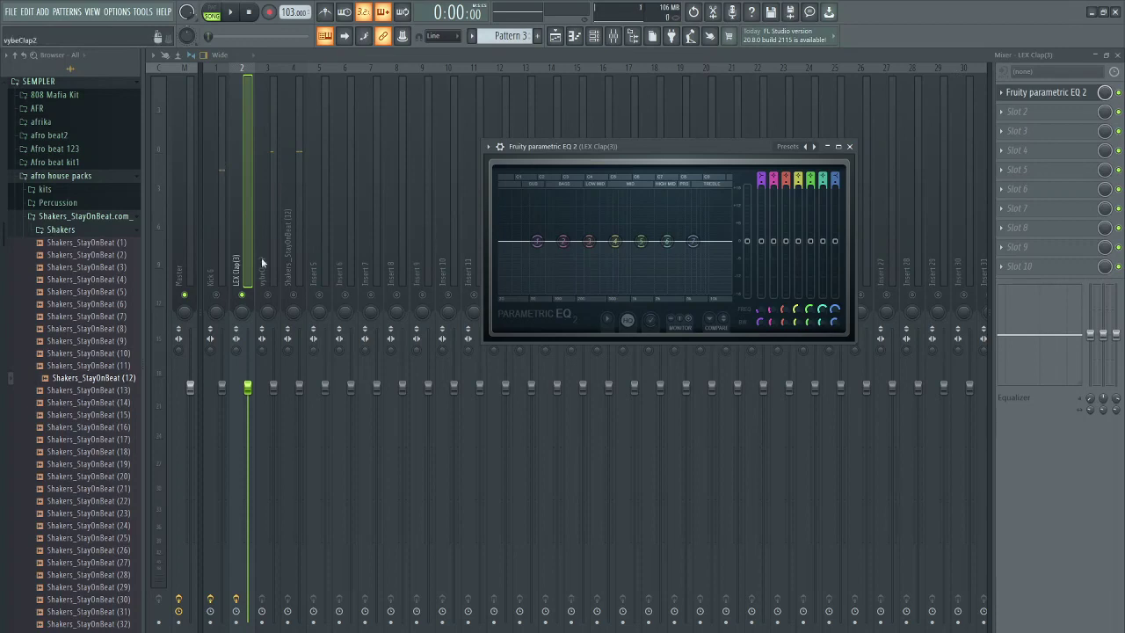
{"action": "key", "text": "Escape"}
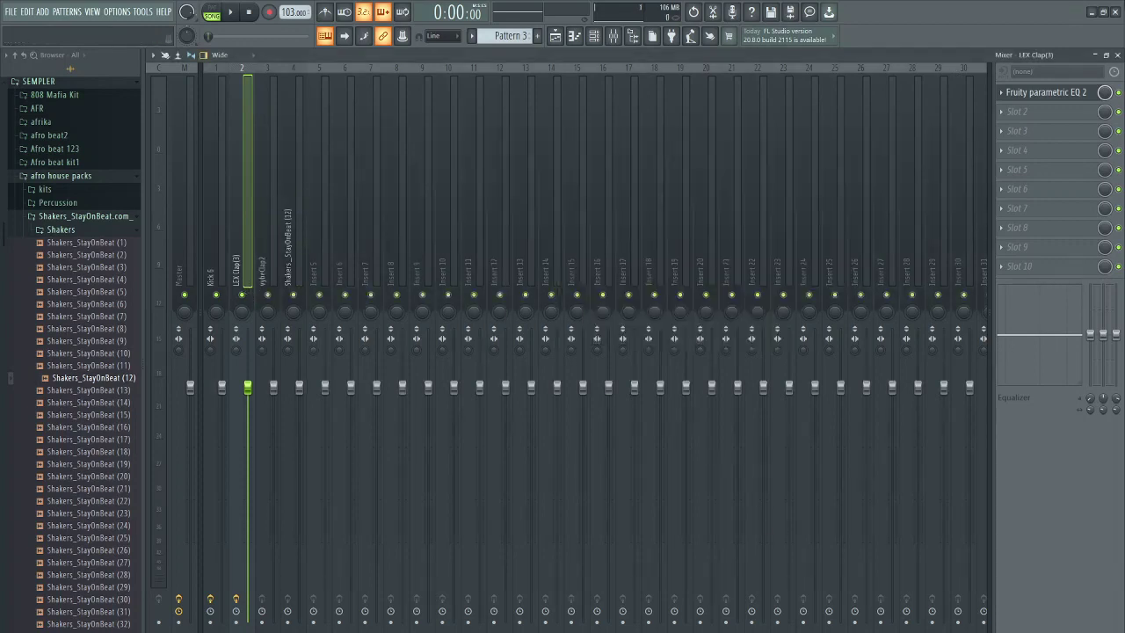
Solo the vybeClap2 channel in the channel rack, then close the rack
{"action": "left_click", "coordinate": [594, 35]}
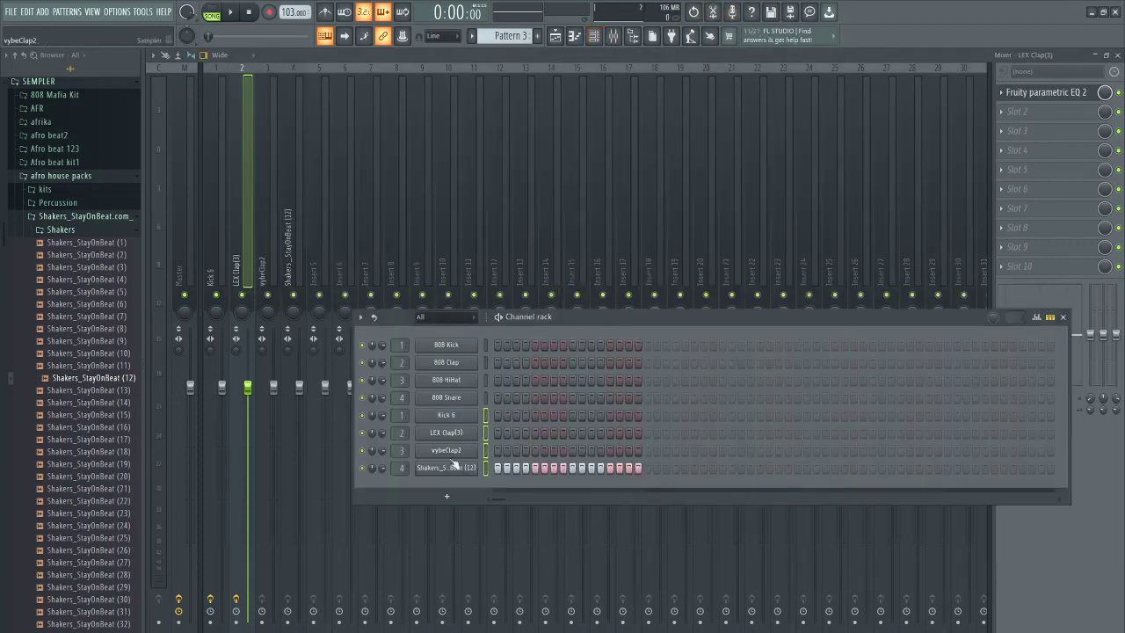
{"action": "right_click", "coordinate": [364, 453]}
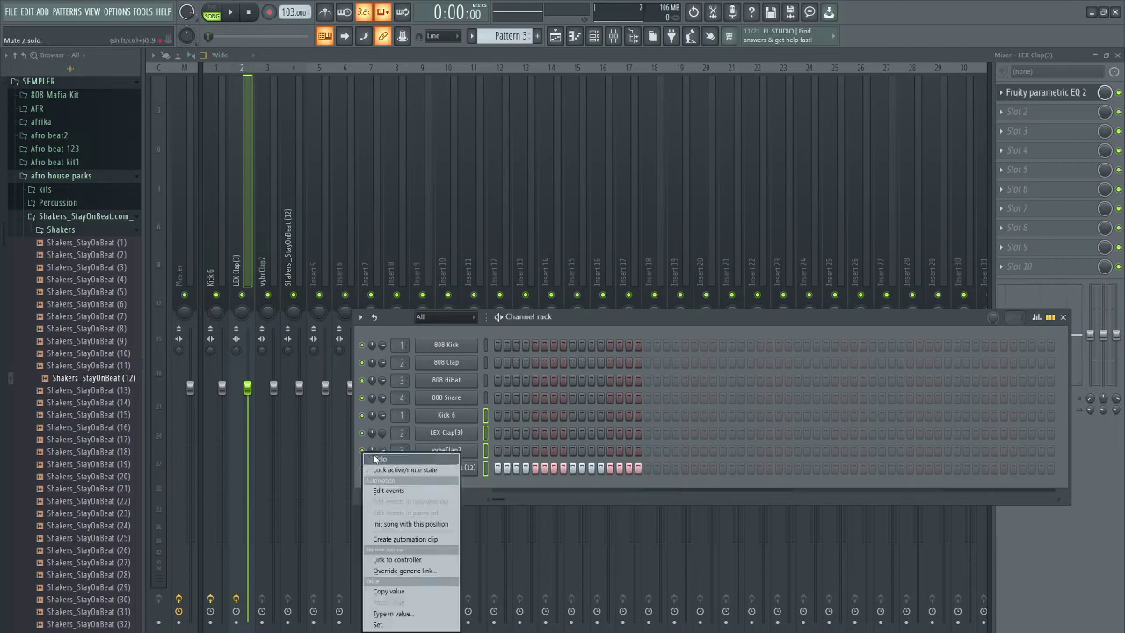
{"action": "left_click", "coordinate": [375, 459]}
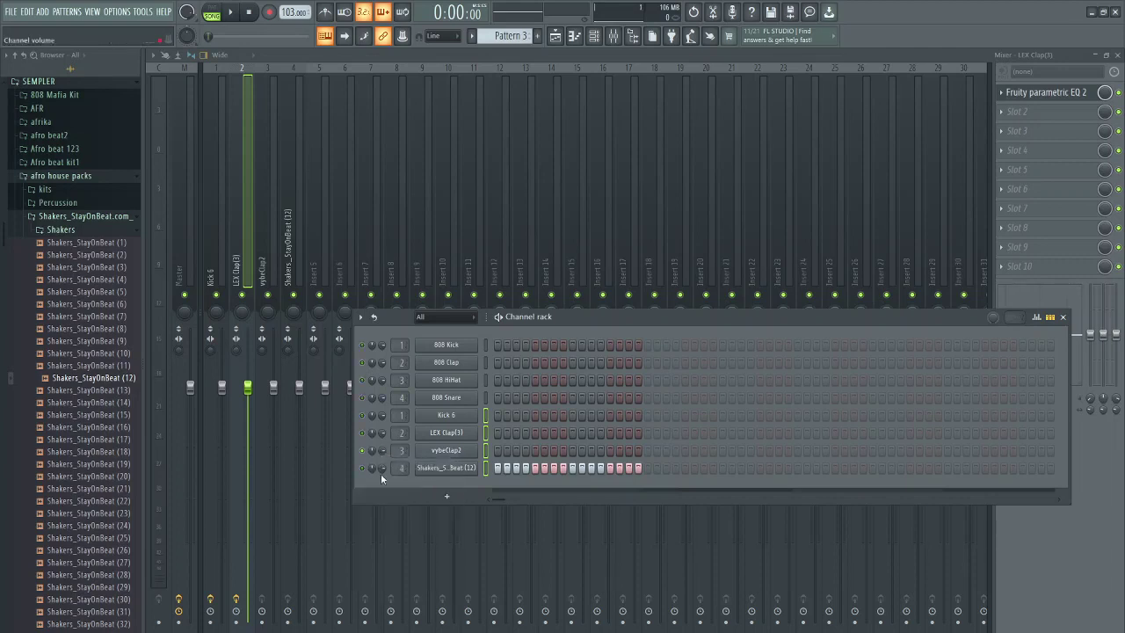
{"action": "left_click", "coordinate": [1062, 316]}
Load Fruity Parametric EQ 2 into effect slot 1 of the vybeClap2 mixer track and move its window clear of the used tracks
{"action": "left_click", "coordinate": [262, 249]}
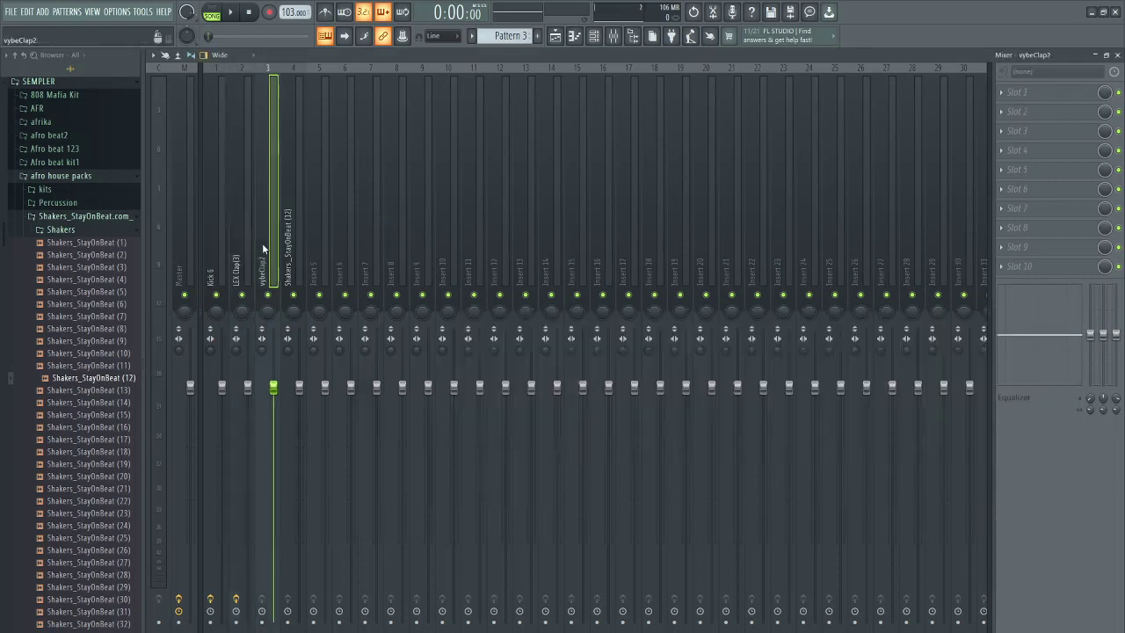
{"action": "left_click", "coordinate": [1021, 93]}
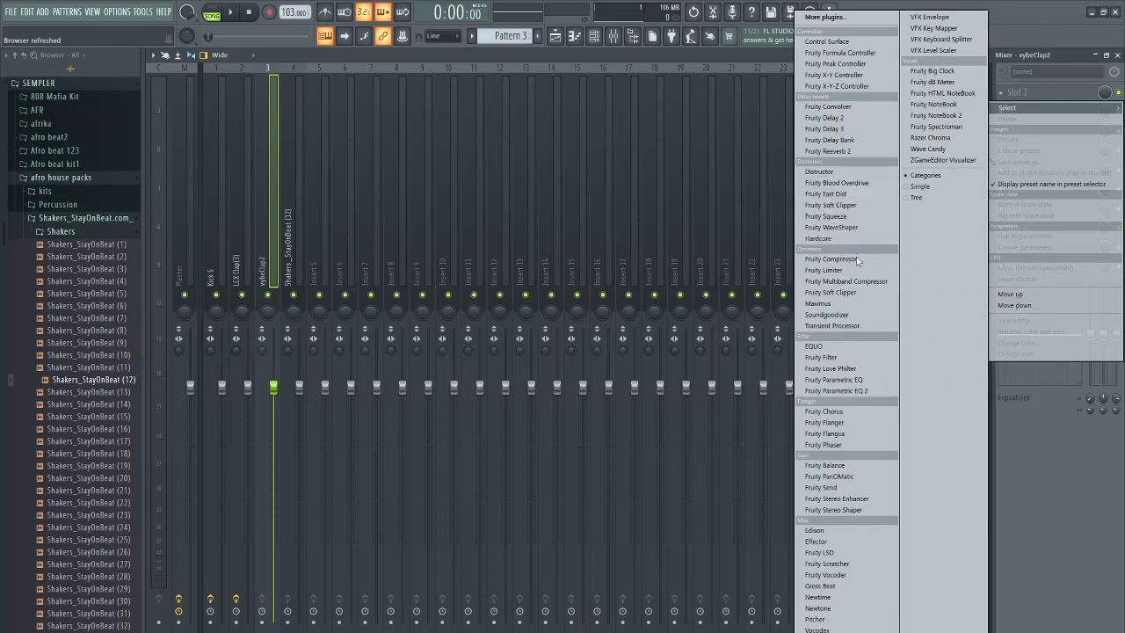
{"action": "left_click", "coordinate": [874, 391]}
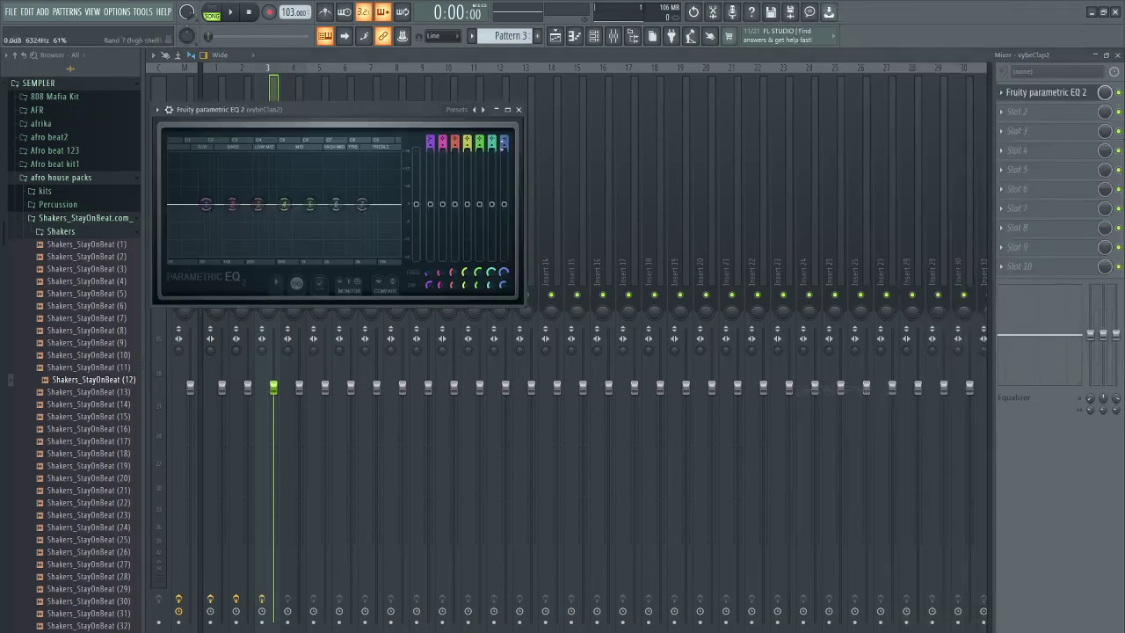
{"action": "left_click_drag", "start_coordinate": [392, 114], "coordinate": [824, 122]}
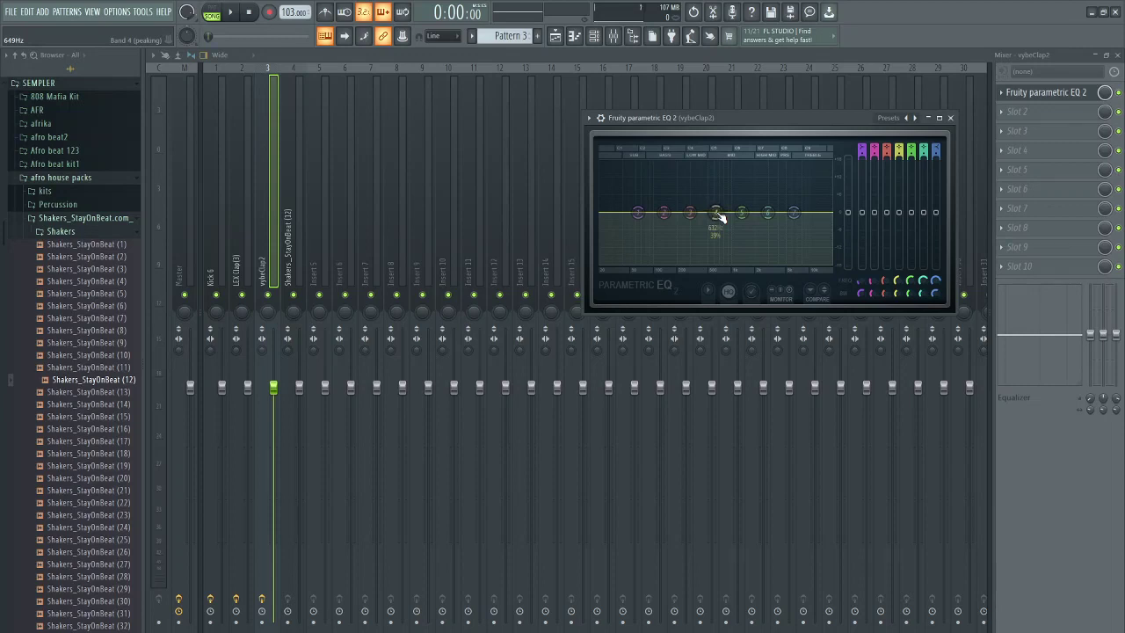
During playback, slightly boost vybeClap2's EQ band 4 at about 627 Hz and high-shelf band 7, then close the EQ and stop
{"action": "key", "text": "space"}
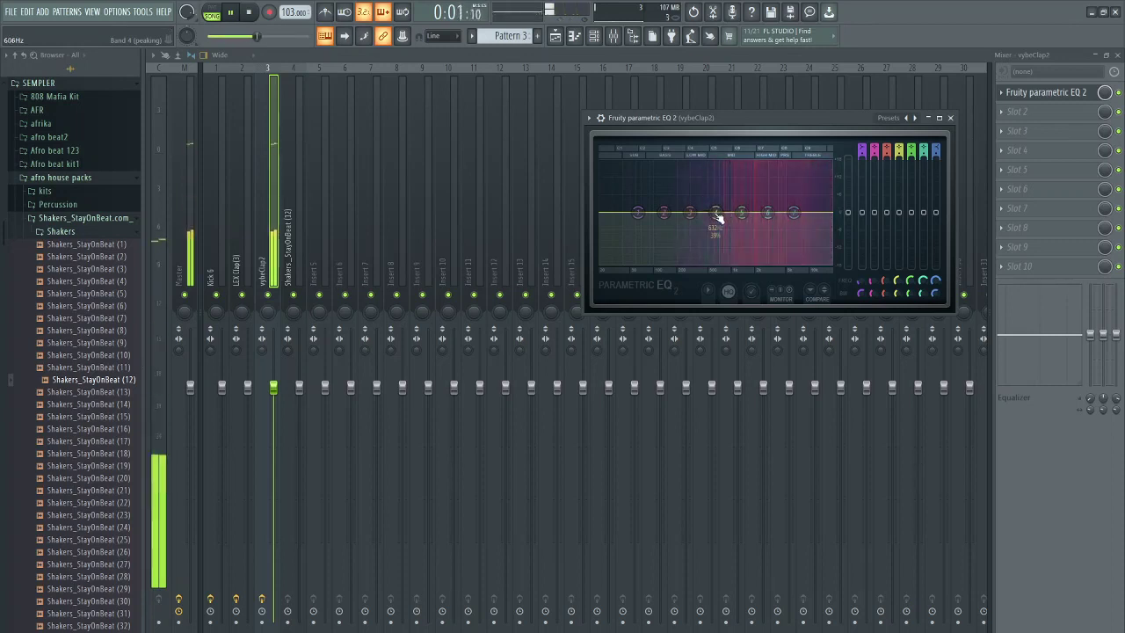
{"action": "left_click_drag", "start_coordinate": [717, 218], "coordinate": [715, 201]}
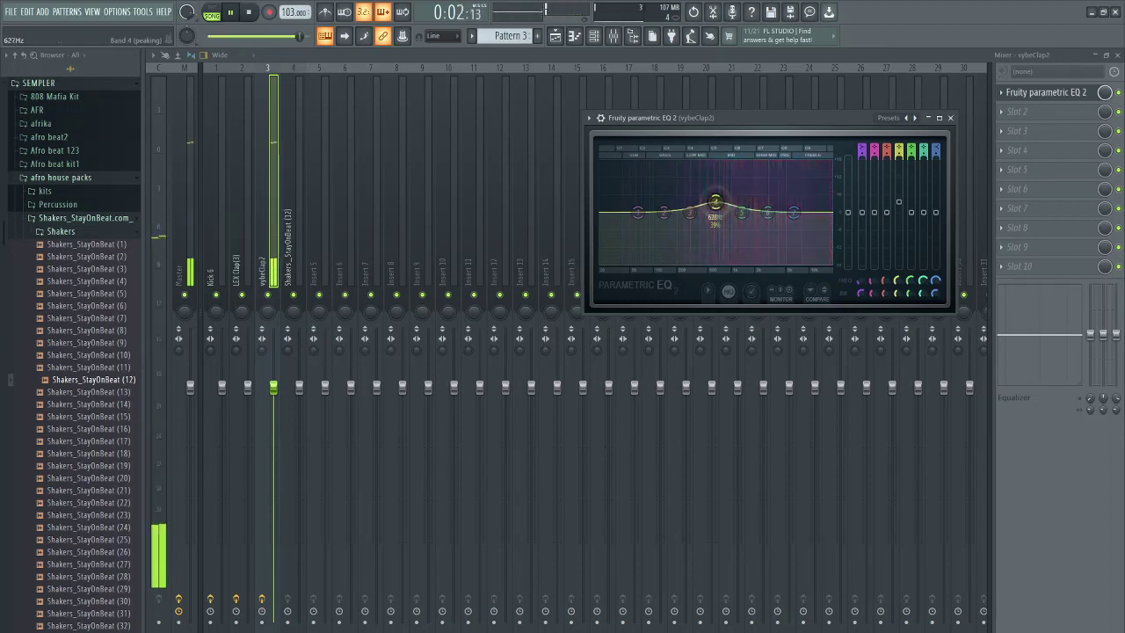
{"action": "mouse_move", "coordinate": [717, 206]}
{"action": "left_mouse_down"}
{"action": "mouse_move", "coordinate": [716, 239]}
{"action": "mouse_move", "coordinate": [714, 206]}
{"action": "left_mouse_up"}
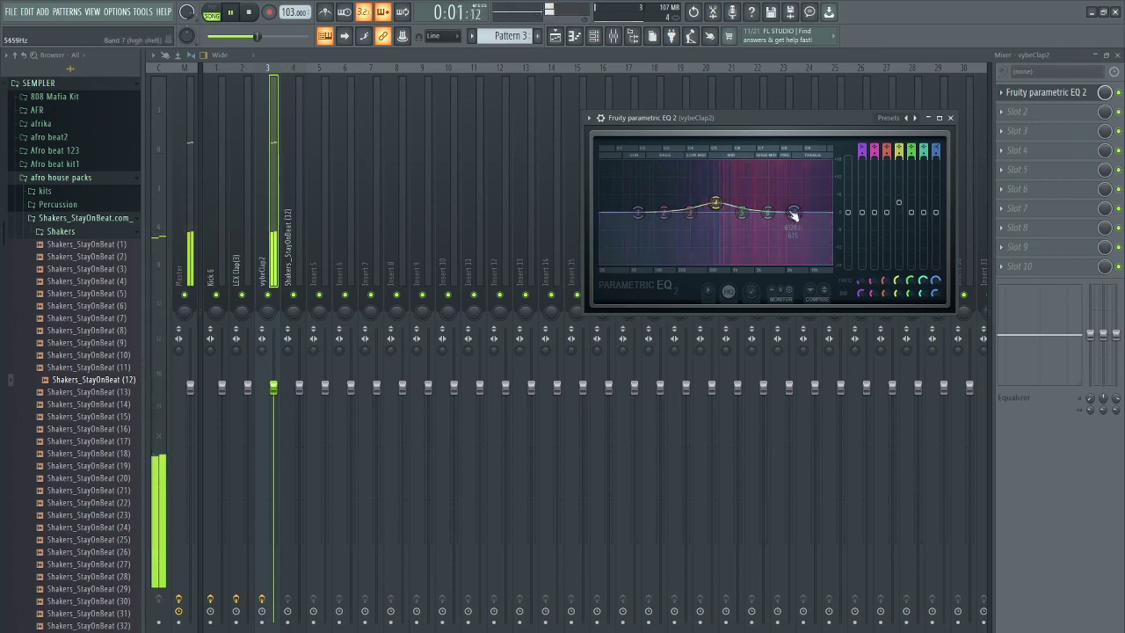
{"action": "left_click_drag", "start_coordinate": [794, 212], "coordinate": [798, 205]}
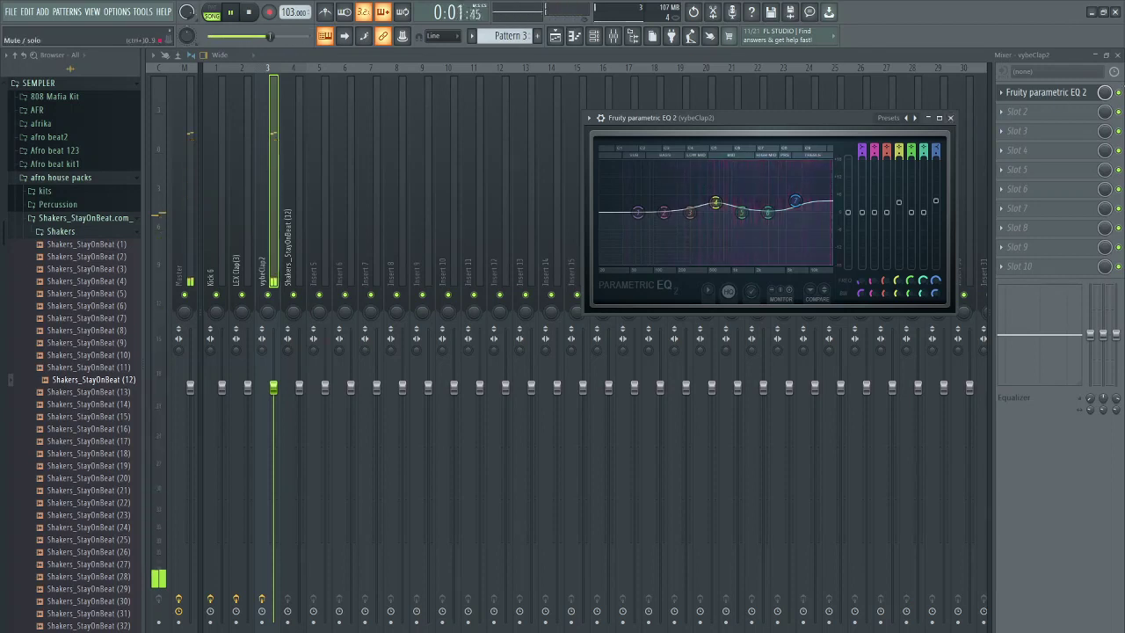
{"action": "left_click", "coordinate": [952, 118]}
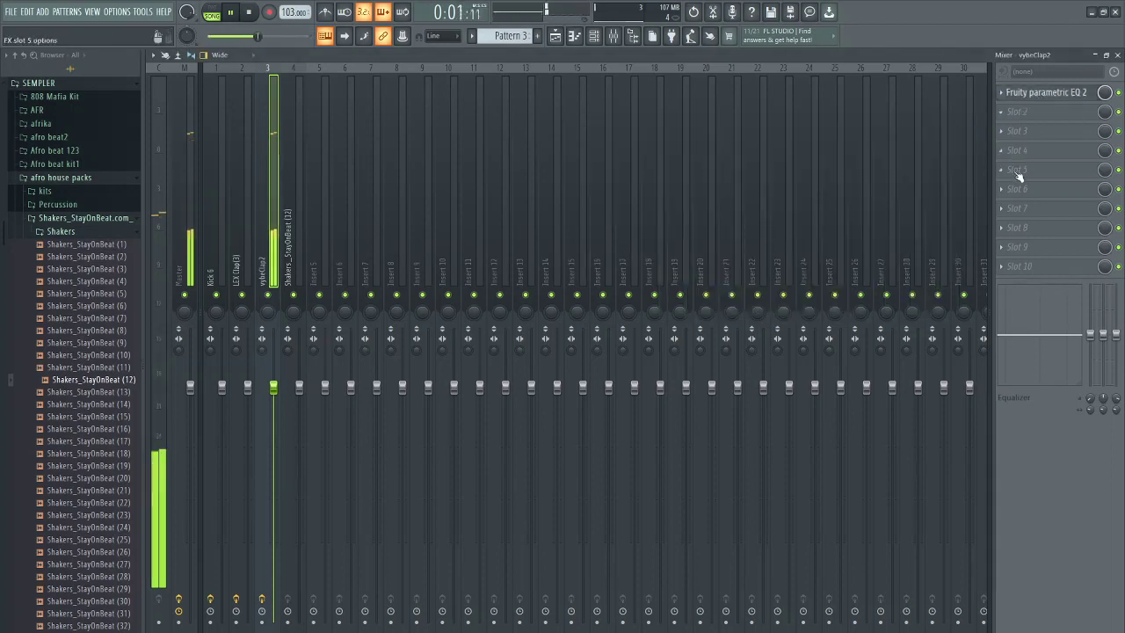
{"action": "key", "text": "space"}
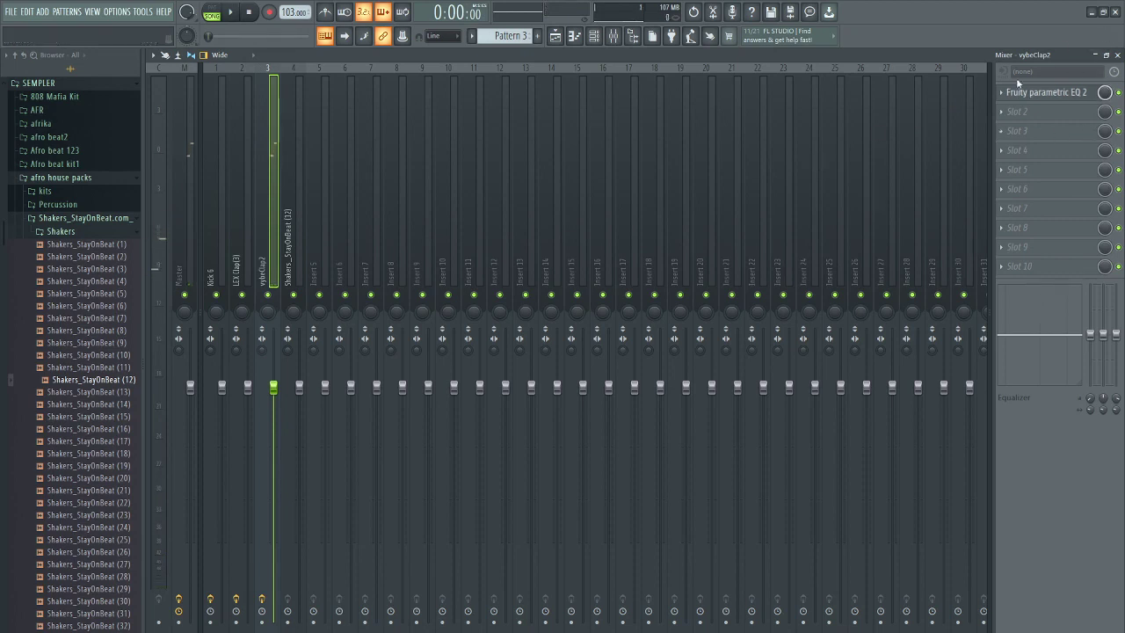
Close the mixer and unsolo the vybeClap2 channel in the channel rack
{"action": "left_click", "coordinate": [1117, 56]}
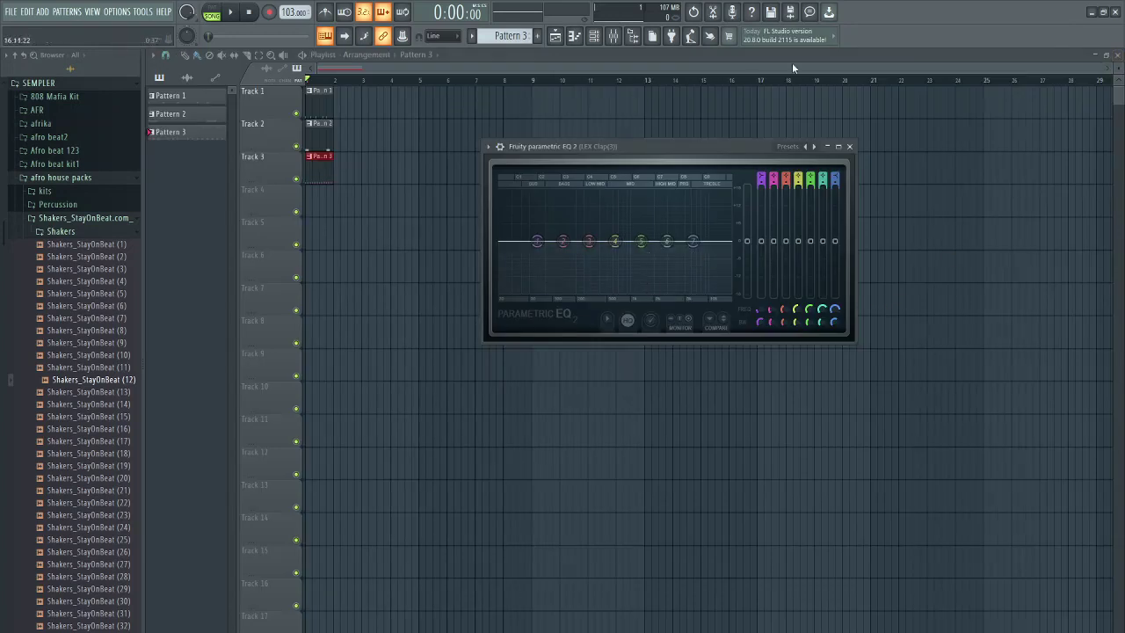
{"action": "left_click", "coordinate": [593, 35]}
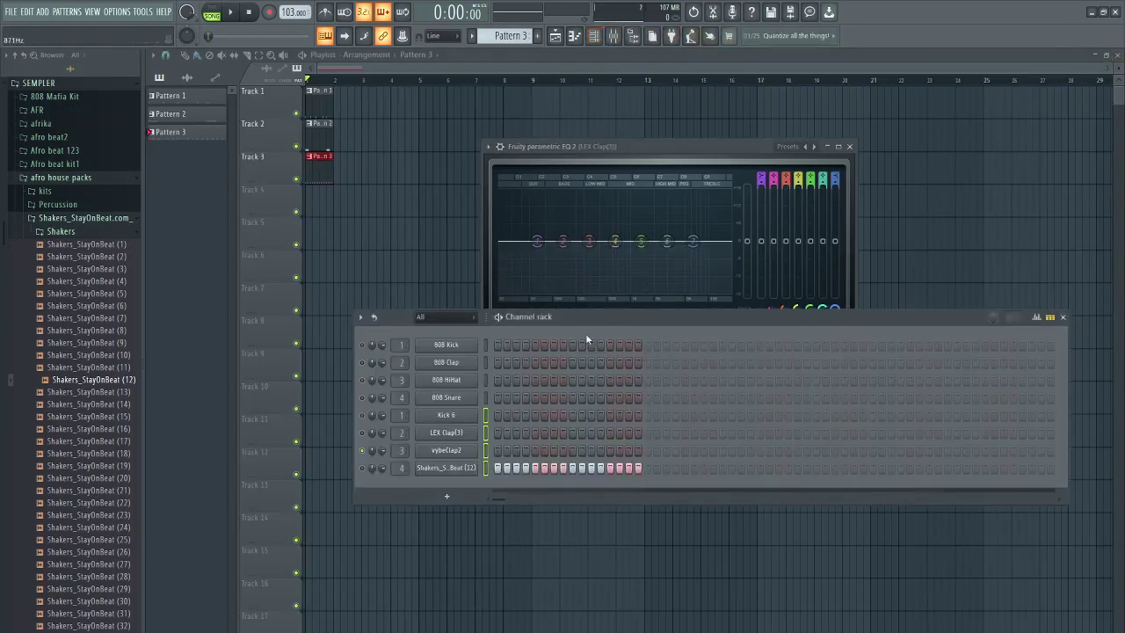
{"action": "right_click", "coordinate": [364, 452]}
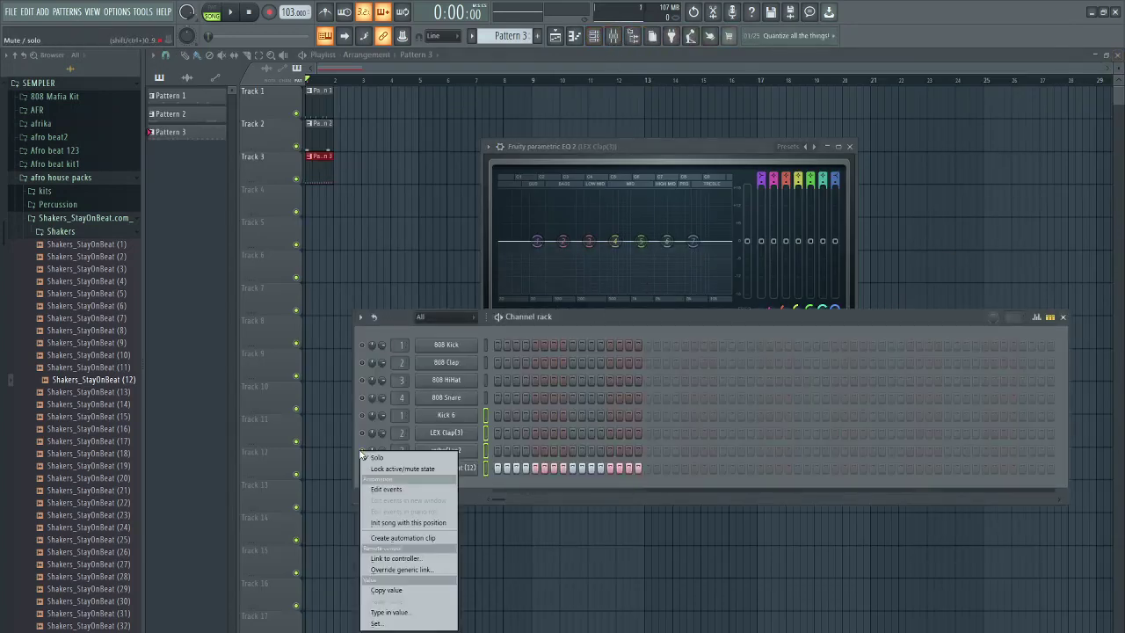
{"action": "left_click", "coordinate": [374, 455]}
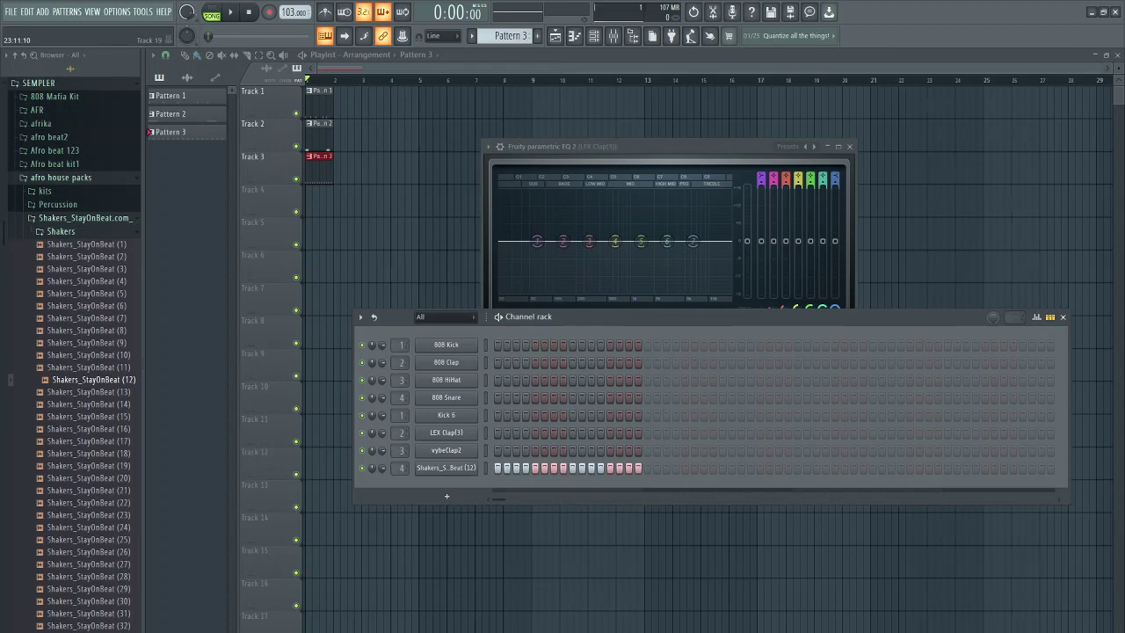
{"action": "left_click", "coordinate": [941, 630]}
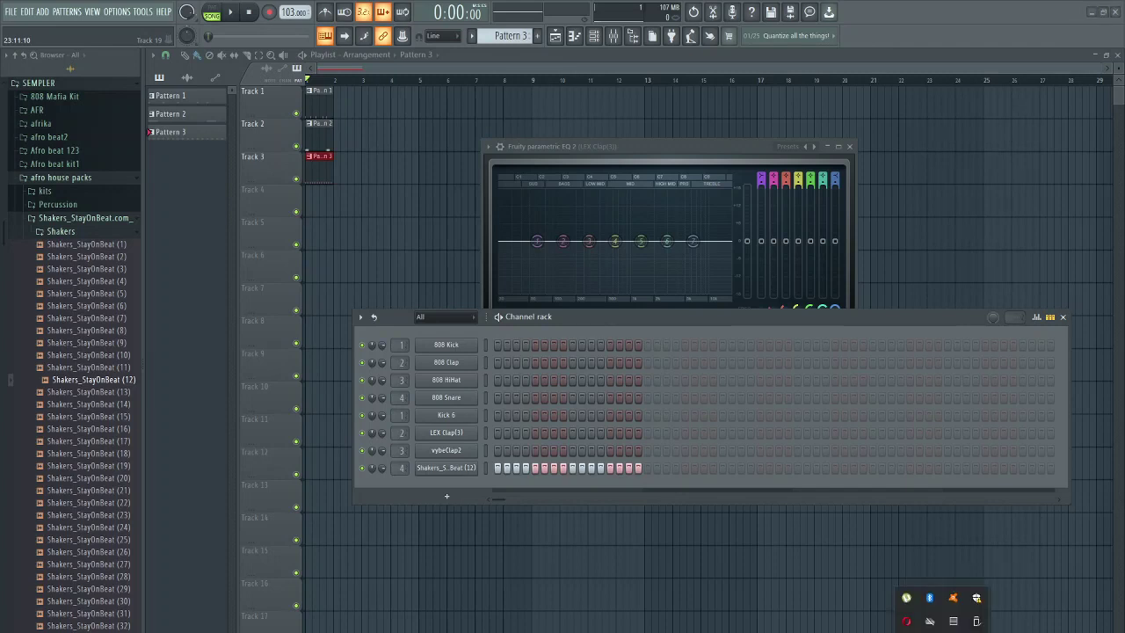
{"action": "left_click", "coordinate": [941, 631]}
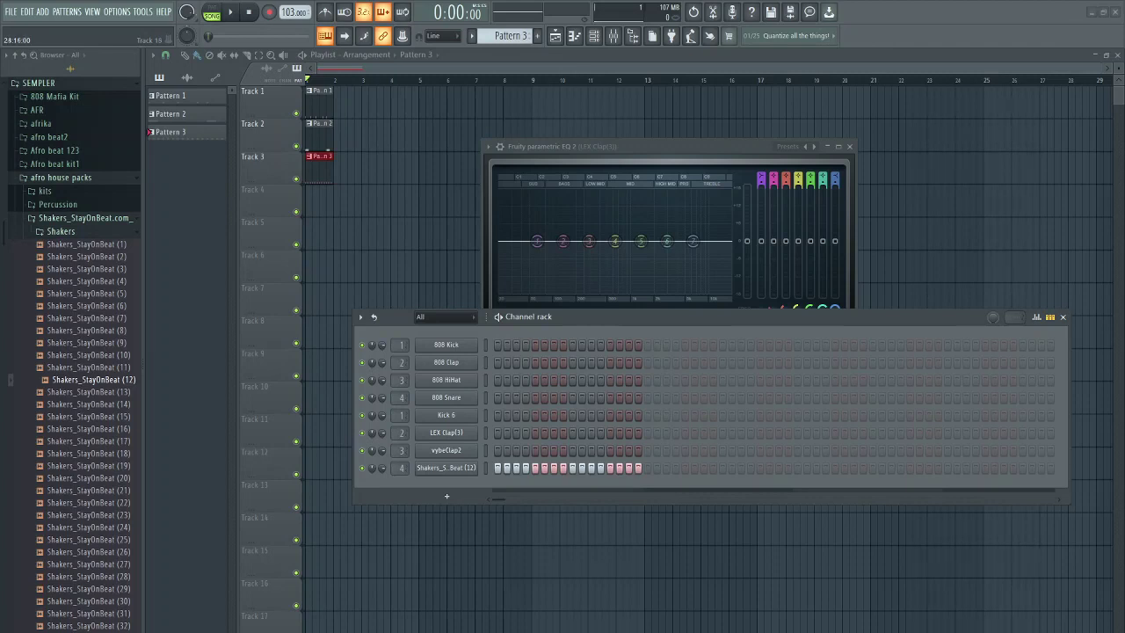
{"action": "left_click", "coordinate": [1064, 318]}
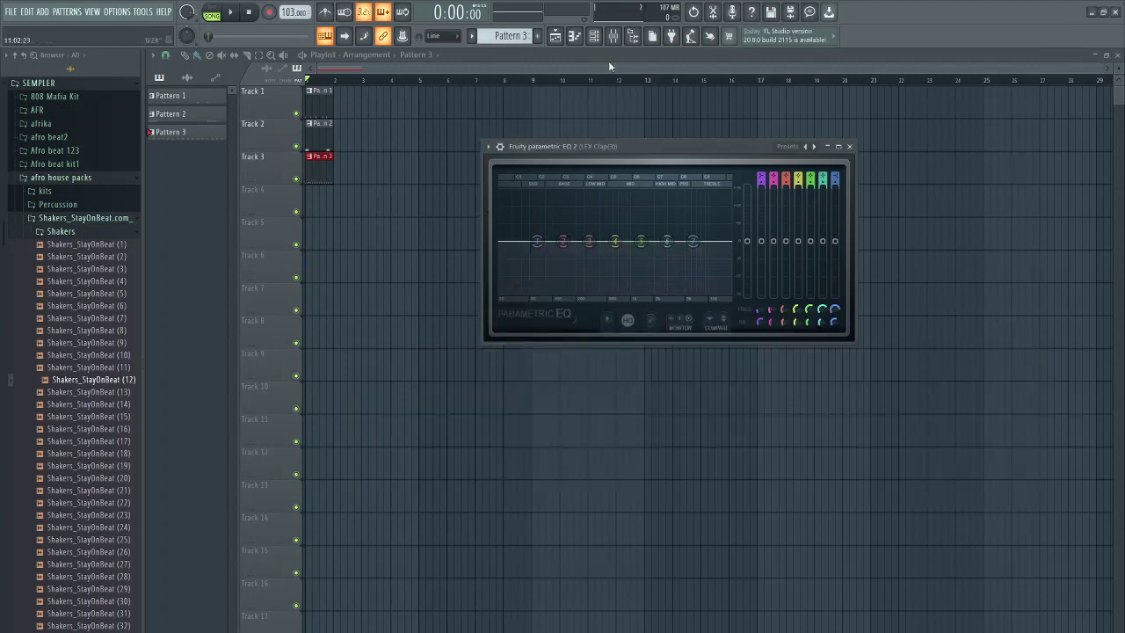
{"action": "left_click", "coordinate": [601, 38]}
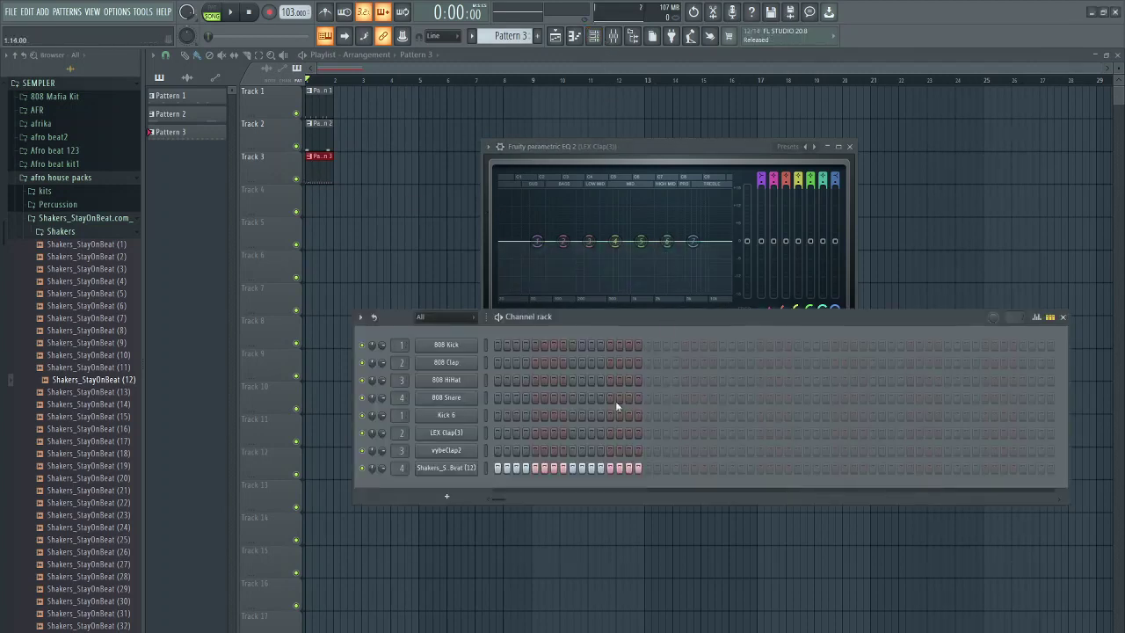
Clear all Shakers_StayOnBeat (12) steps from Pattern 3 and move the channel rack higher over the playlist
{"action": "right_click", "coordinate": [638, 469]}
{"action": "right_click", "coordinate": [630, 470]}
{"action": "right_click", "coordinate": [620, 470]}
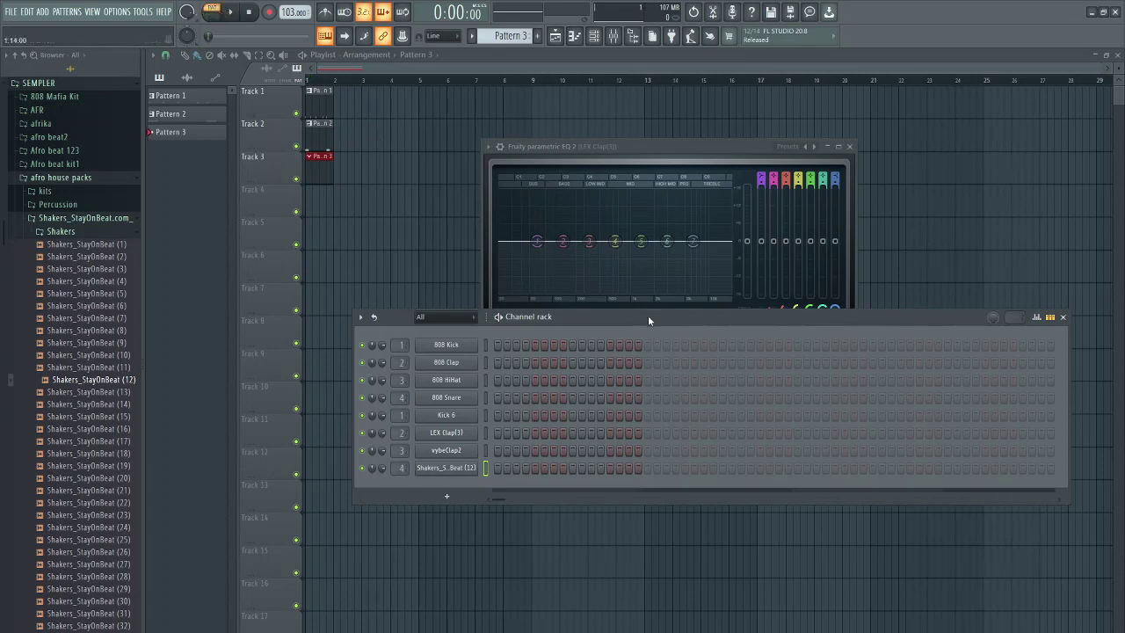
{"action": "left_click_drag", "start_coordinate": [648, 320], "coordinate": [642, 258]}
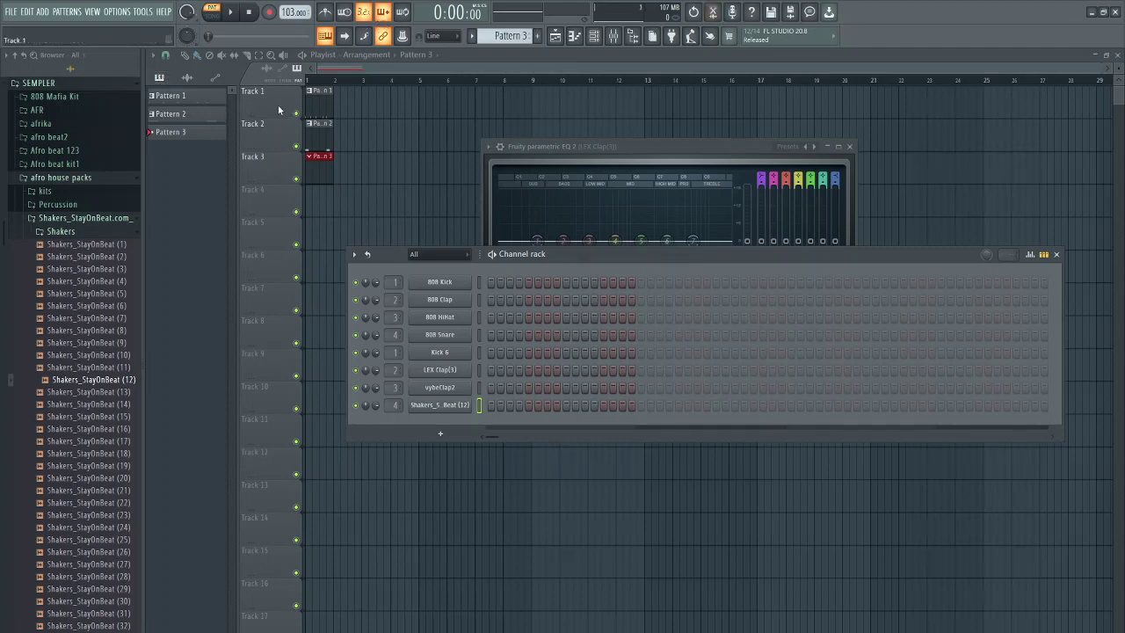
Start a new Basic 808 with limiter project without saving the current one
{"action": "left_click", "coordinate": [12, 12]}
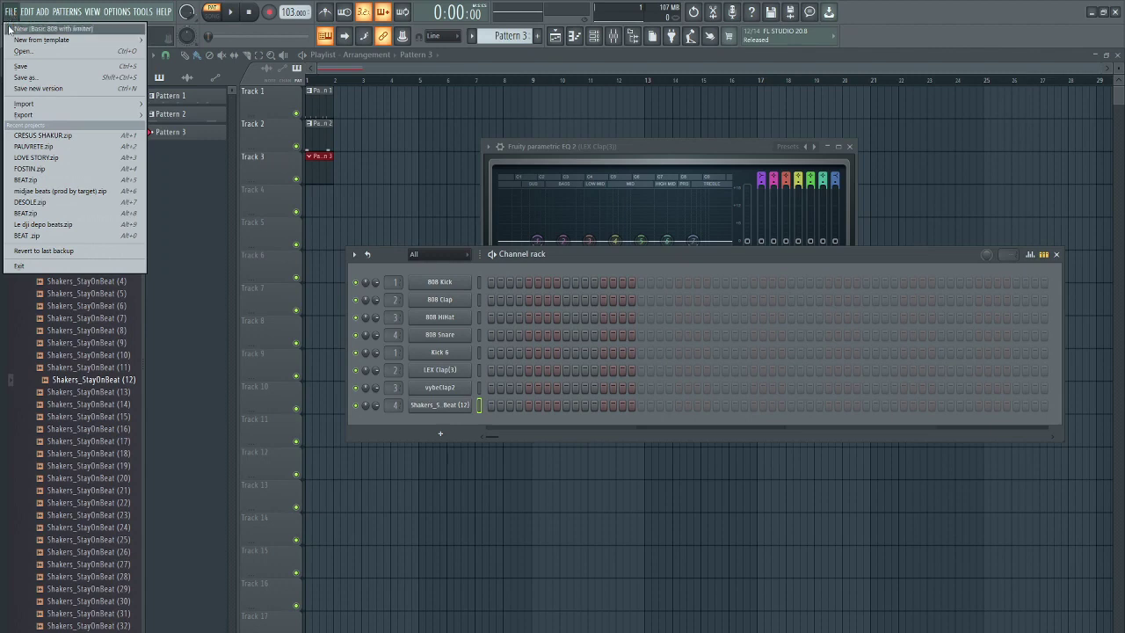
{"action": "left_click", "coordinate": [19, 26]}
{"action": "left_click", "coordinate": [587, 378]}
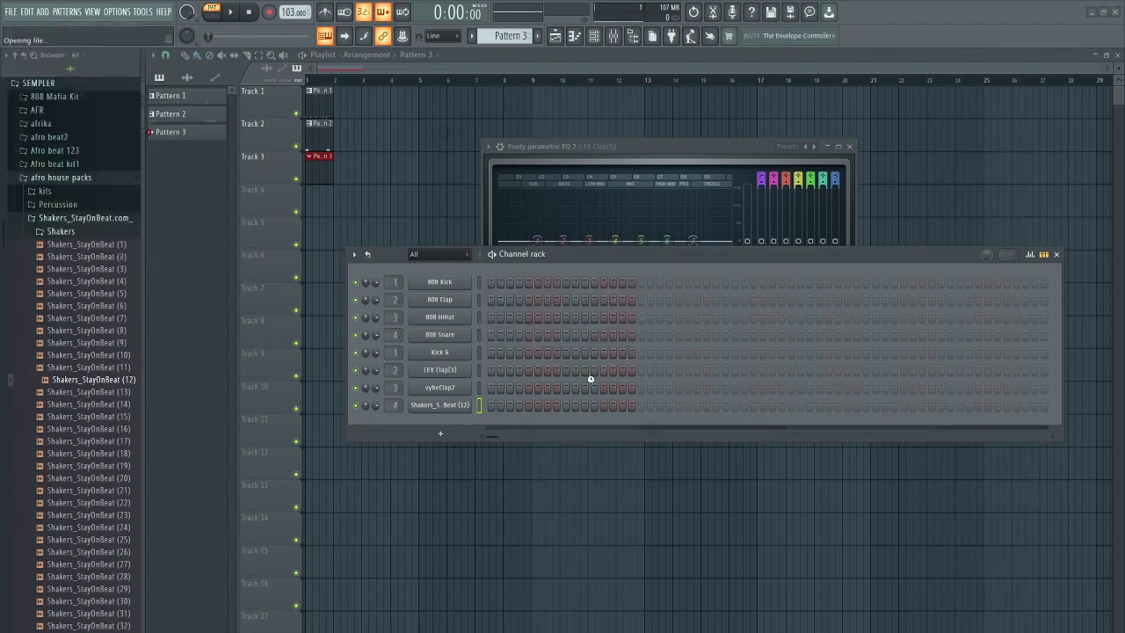
Switch to song mode with the metronome on, start playback and set the tempo to 140 BPM
{"action": "left_click", "coordinate": [212, 16]}
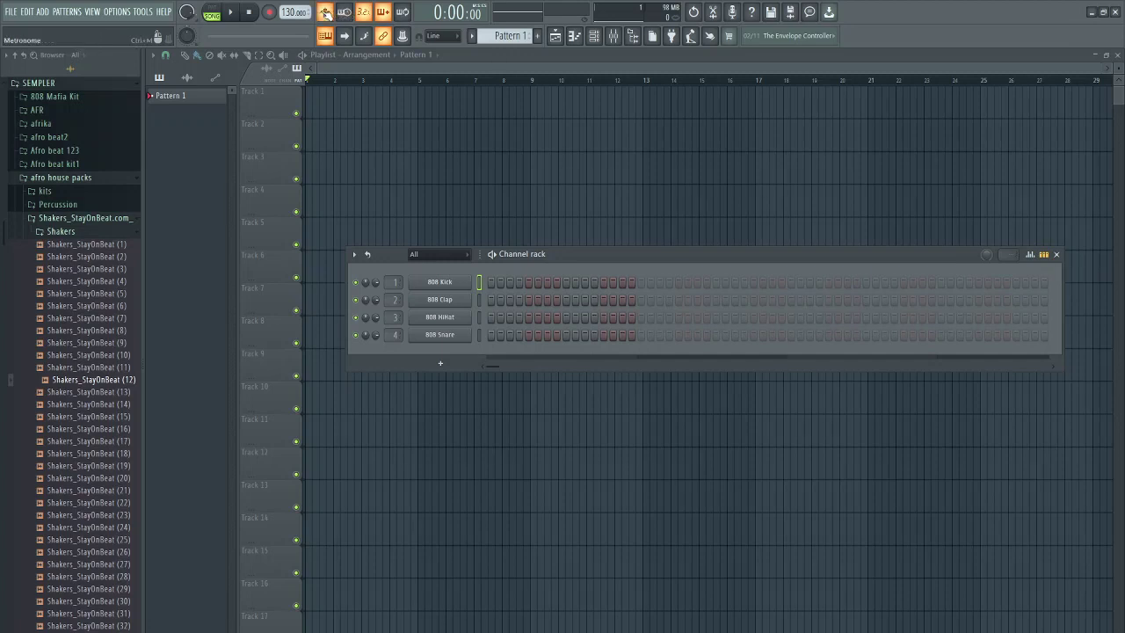
{"action": "left_click", "coordinate": [231, 12]}
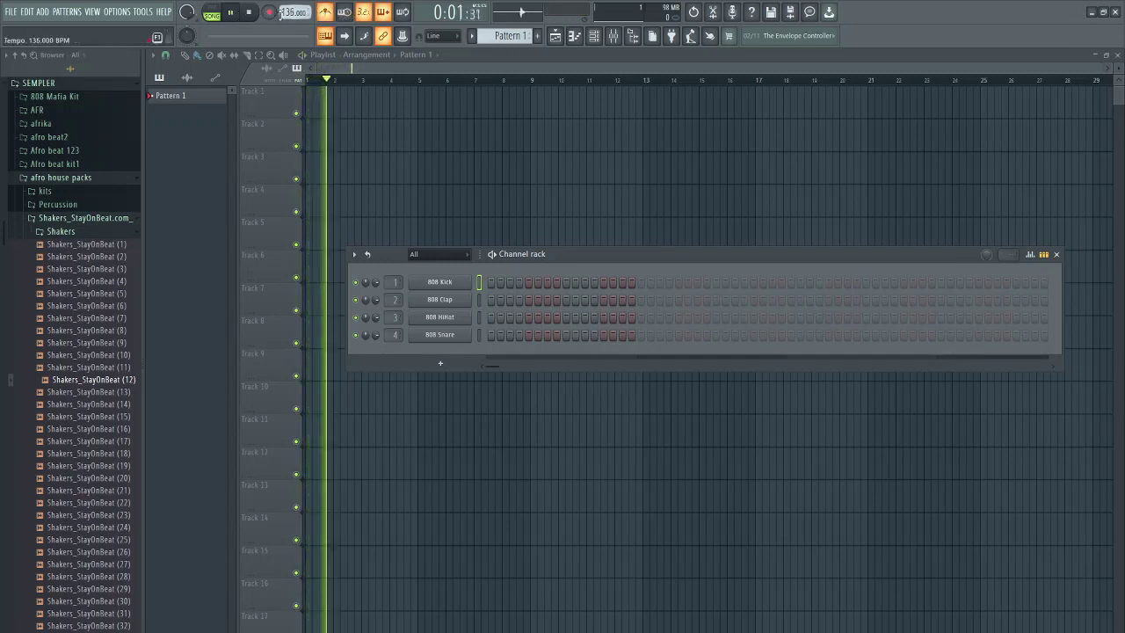
{"action": "scroll", "coordinate": [290, 12], "scroll_direction": "up", "scroll_amount": 2}
{"action": "scroll", "coordinate": [282, 14], "scroll_direction": "up", "scroll_amount": 3}
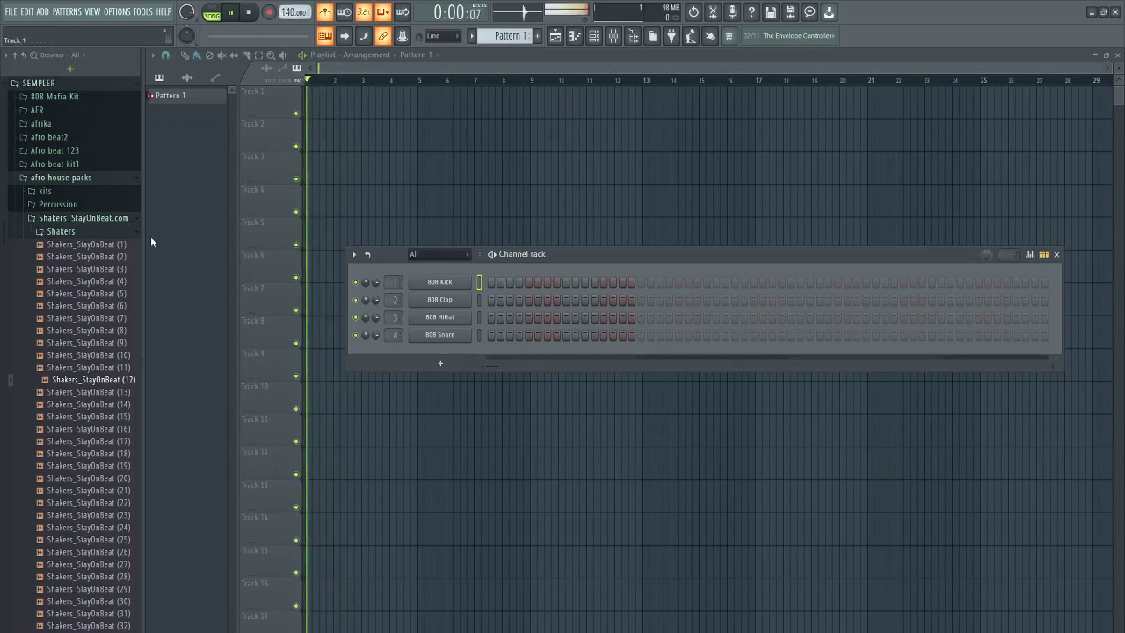
Collapse the shakers and afro house packs folders in the browser, and expand the SNAPS folder of NSM DRUM KIT
{"action": "left_click", "coordinate": [118, 217]}
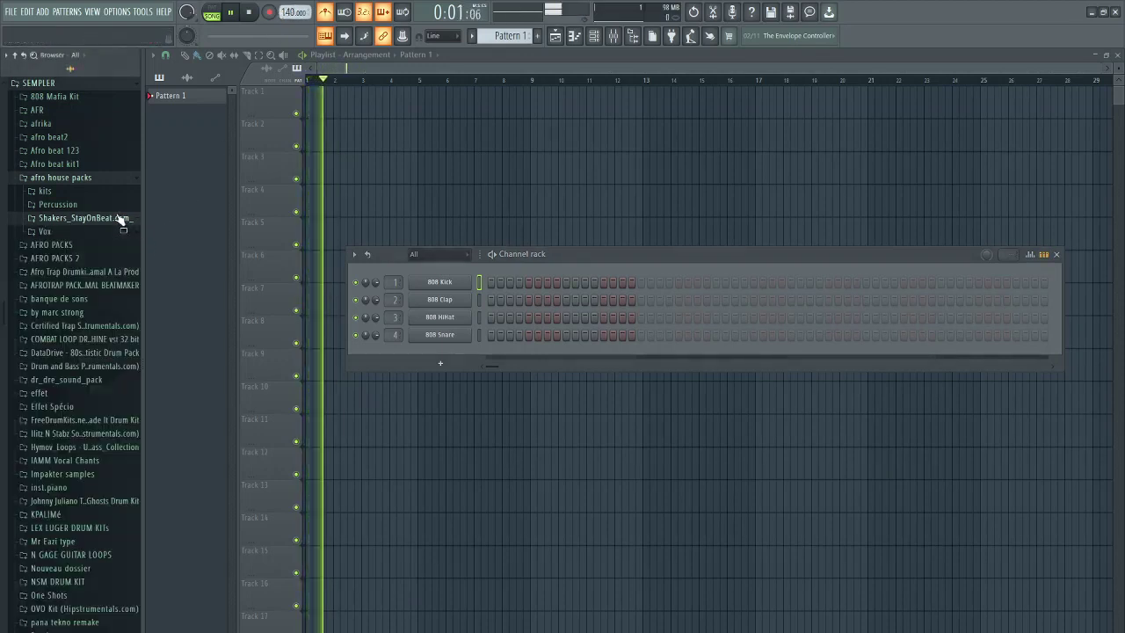
{"action": "left_click", "coordinate": [85, 178]}
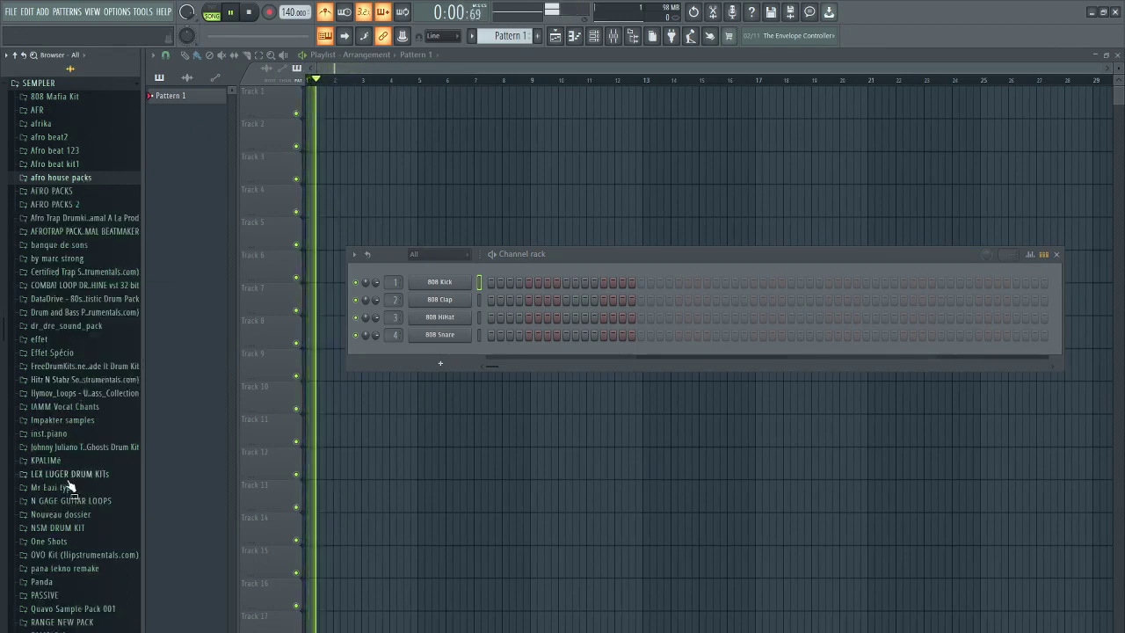
{"action": "scroll", "coordinate": [70, 486], "scroll_direction": "down", "scroll_amount": 5}
{"action": "left_click", "coordinate": [87, 307]}
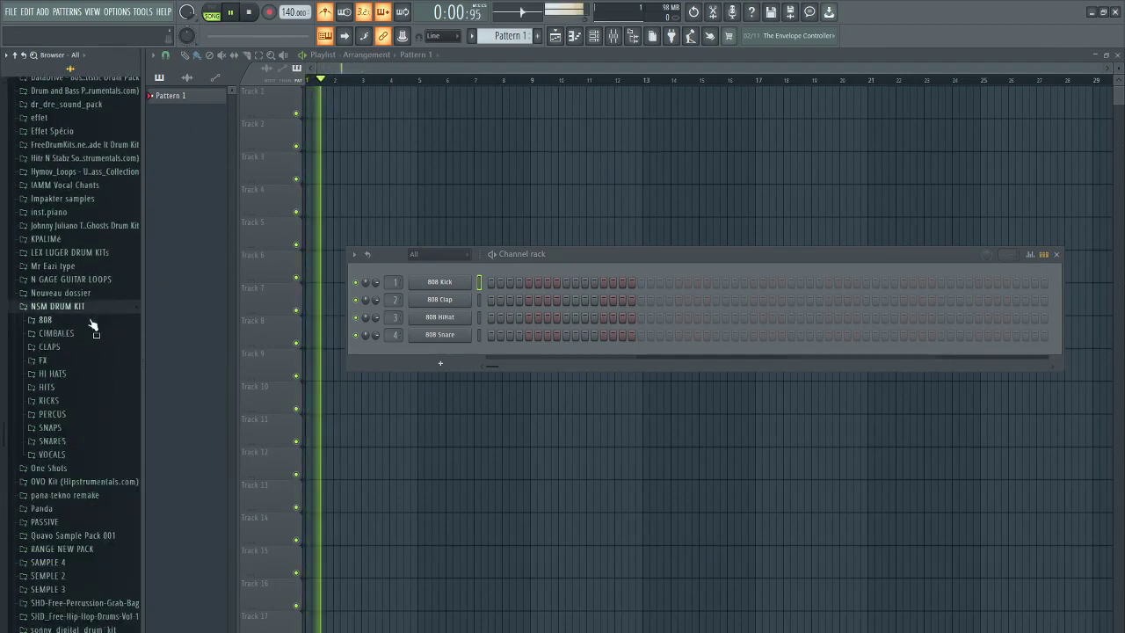
{"action": "left_click", "coordinate": [70, 428]}
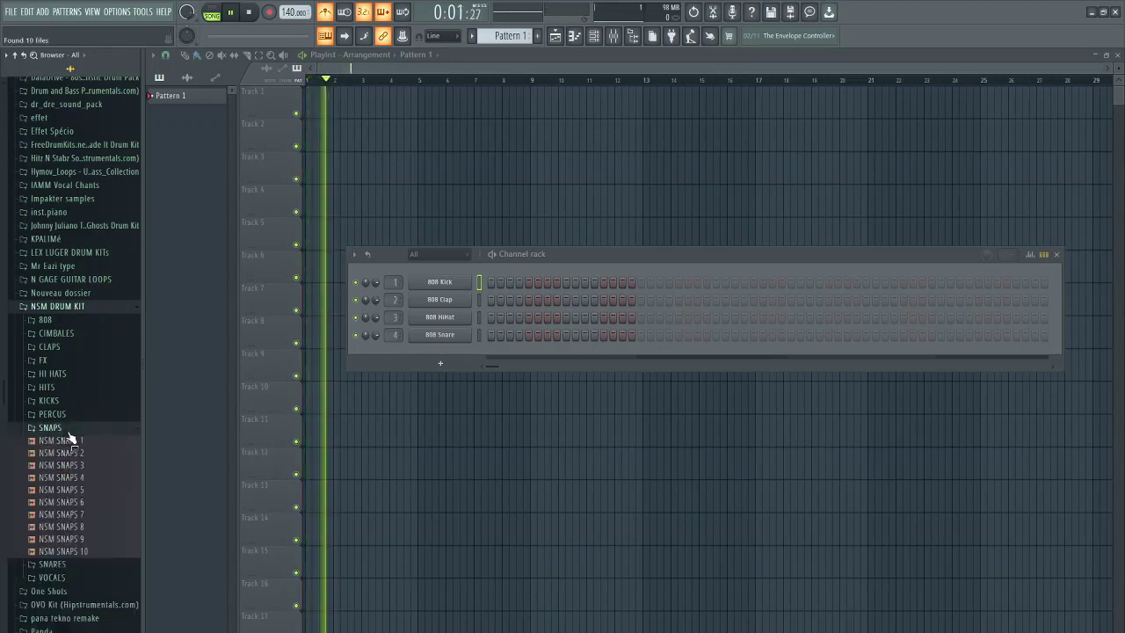
Collapse the SNAPS folder, expand the SNARES folder of NSM DRUM KIT, and add NSM SNARS 8 as a new channel
{"action": "left_click", "coordinate": [70, 428]}
{"action": "left_click", "coordinate": [70, 441]}
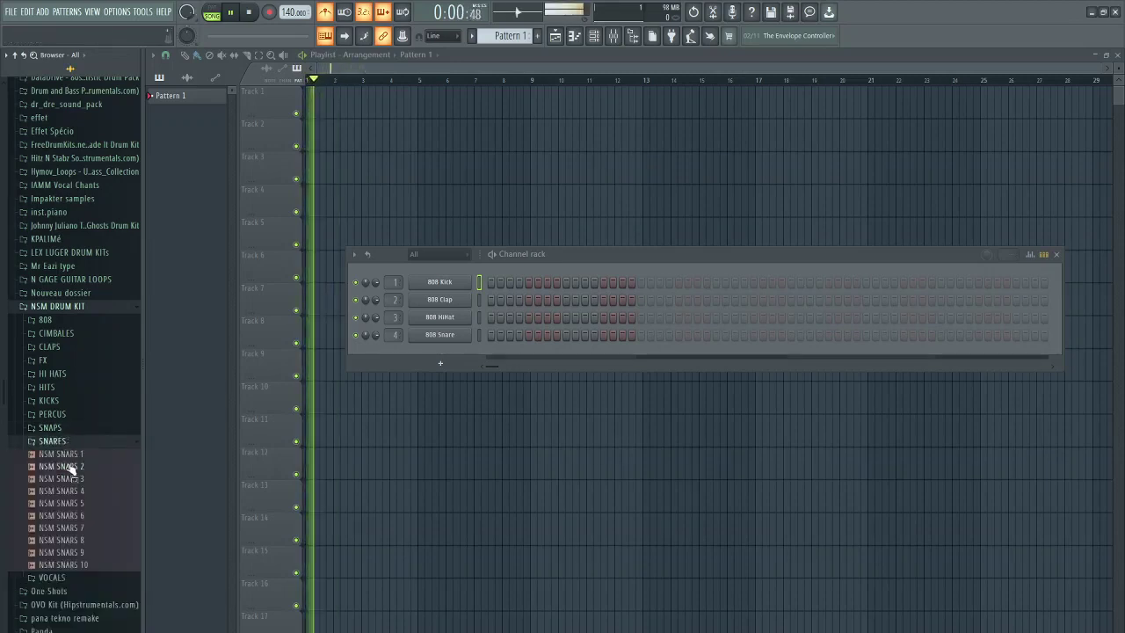
{"action": "left_click", "coordinate": [86, 540]}
{"action": "left_click_drag", "start_coordinate": [86, 543], "coordinate": [375, 351]}
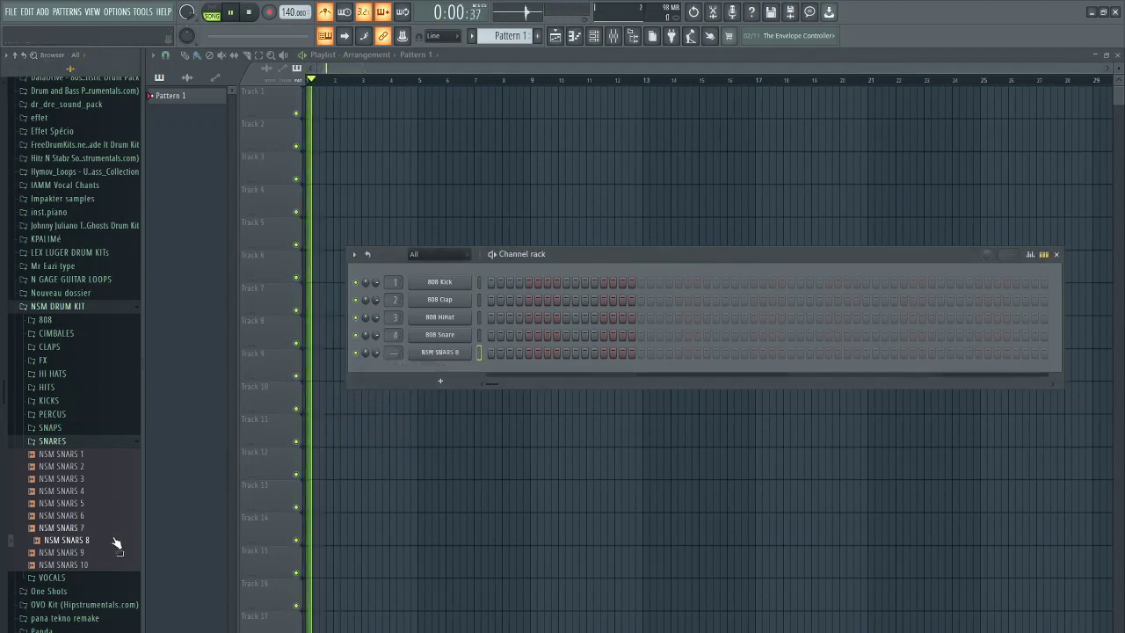
Audition the NSM SNARS 9 and NSM SNARS 10 samples and replay NSM SNARS 8 for comparison
{"action": "left_click", "coordinate": [90, 564]}
{"action": "left_click", "coordinate": [91, 551]}
{"action": "left_click", "coordinate": [90, 565]}
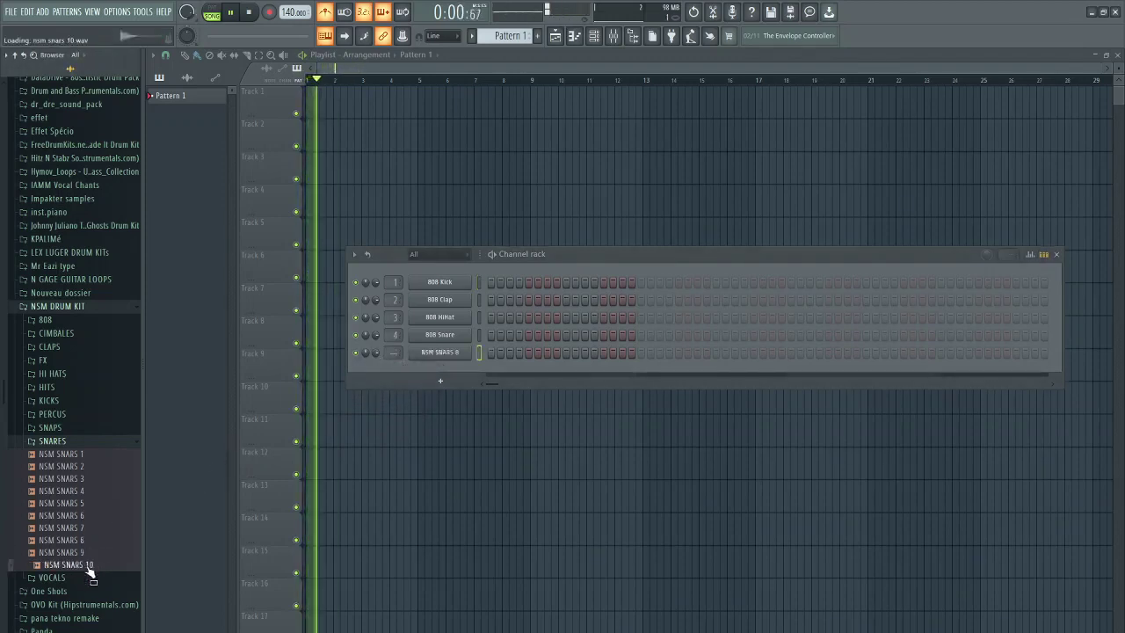
{"action": "left_click", "coordinate": [90, 541]}
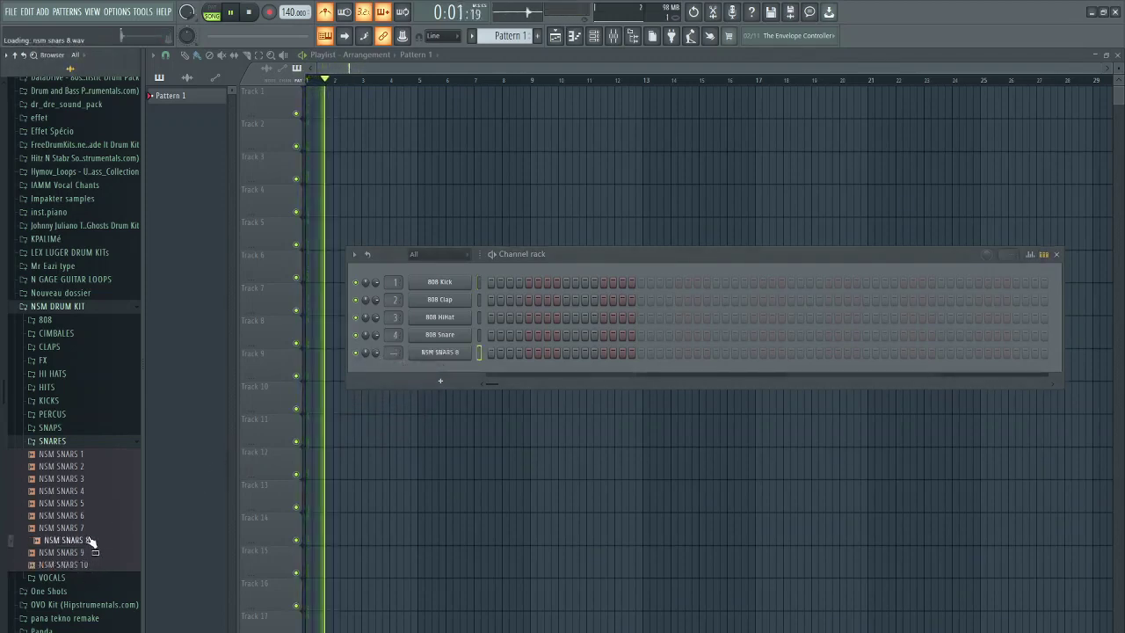
{"action": "left_click", "coordinate": [83, 454]}
Audition samples in the HI HATS folder, add NSM HI HATS 9 as a new channel, and close its sampler window
{"action": "left_click", "coordinate": [53, 373]}
{"action": "left_click", "coordinate": [63, 435]}
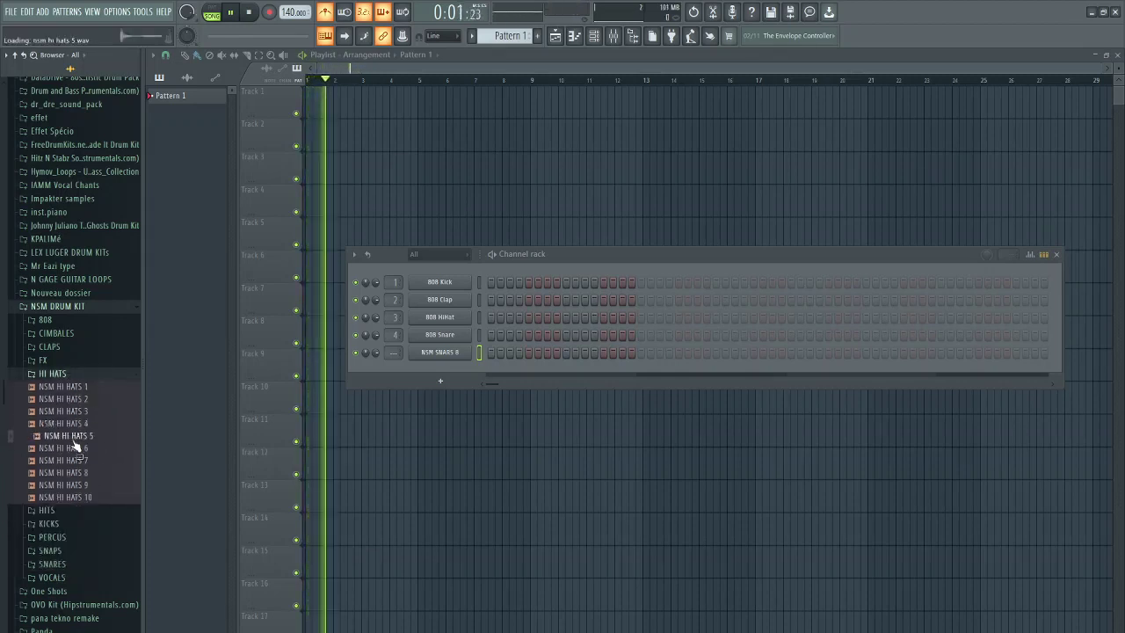
{"action": "left_click", "coordinate": [70, 448]}
{"action": "left_click", "coordinate": [70, 471]}
{"action": "left_click", "coordinate": [70, 484]}
{"action": "left_click_drag", "start_coordinate": [70, 484], "coordinate": [457, 376]}
{"action": "left_click", "coordinate": [448, 370]}
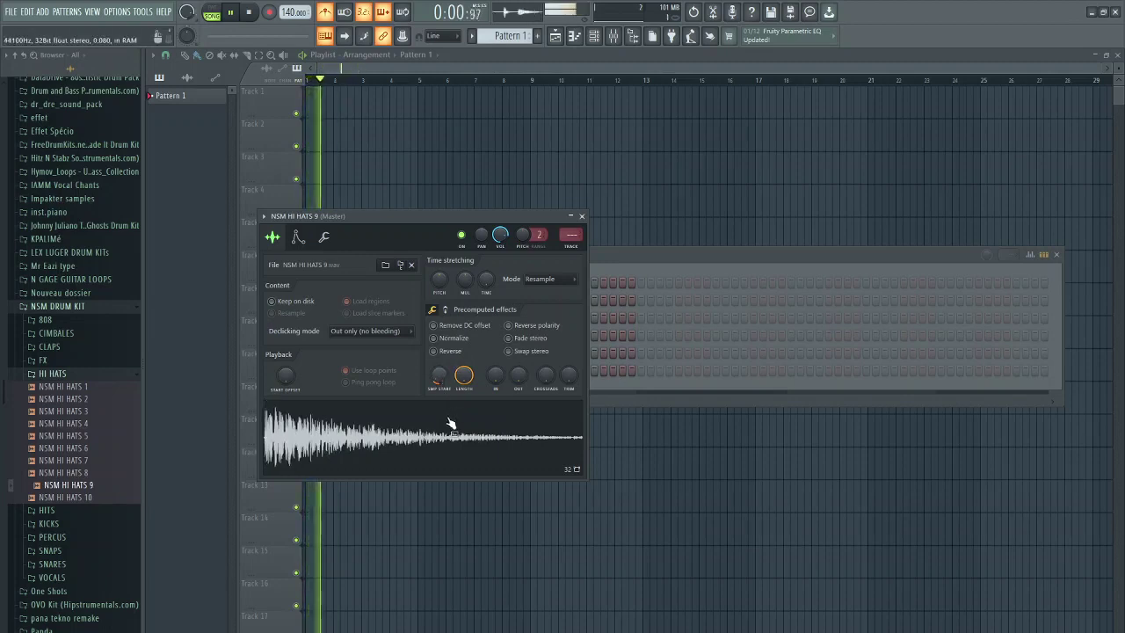
{"action": "left_click", "coordinate": [581, 215]}
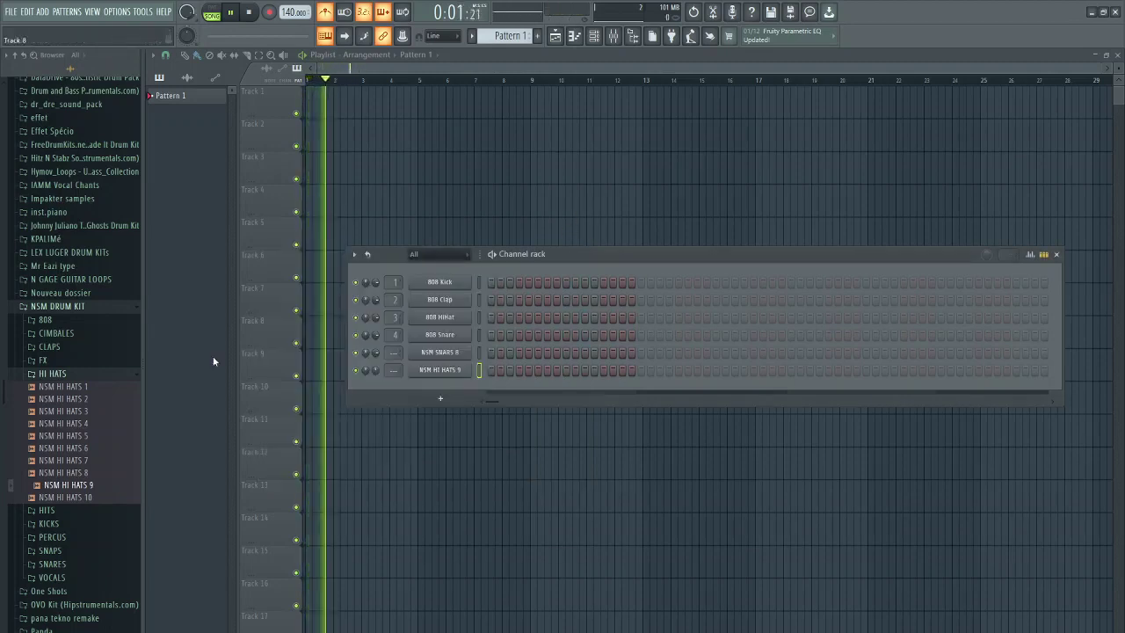
Collapse the HI HATS folder and place a Pattern 1 clip at bar 1 of Track 1 in the playlist
{"action": "left_click", "coordinate": [65, 378]}
{"action": "left_click", "coordinate": [326, 101]}
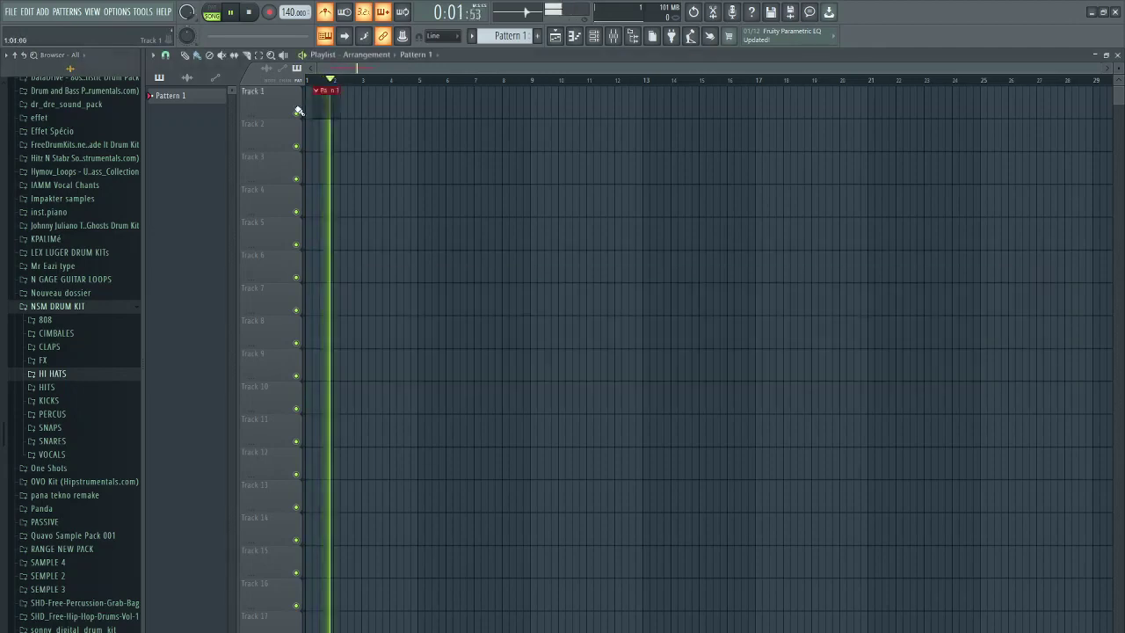
{"action": "double_click", "coordinate": [327, 107]}
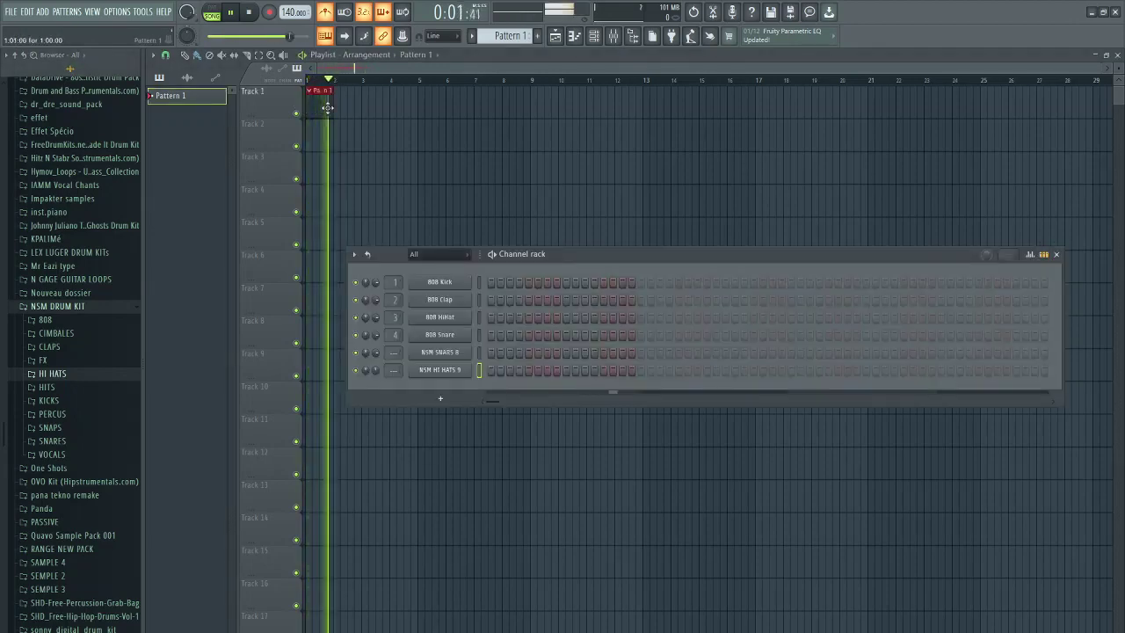
In the NSM SNARS 8 piano roll, draw C5 notes on beat 3 of bar 1 and on beats 1.5 and 3 of bar 2
{"action": "right_click", "coordinate": [462, 353]}
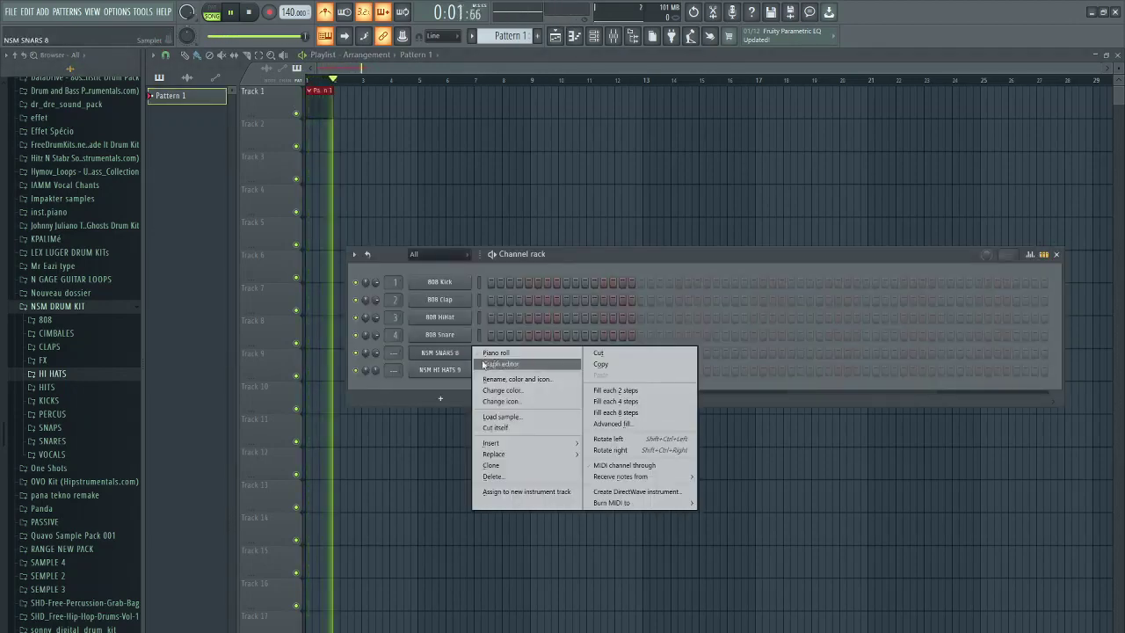
{"action": "left_click", "coordinate": [495, 352]}
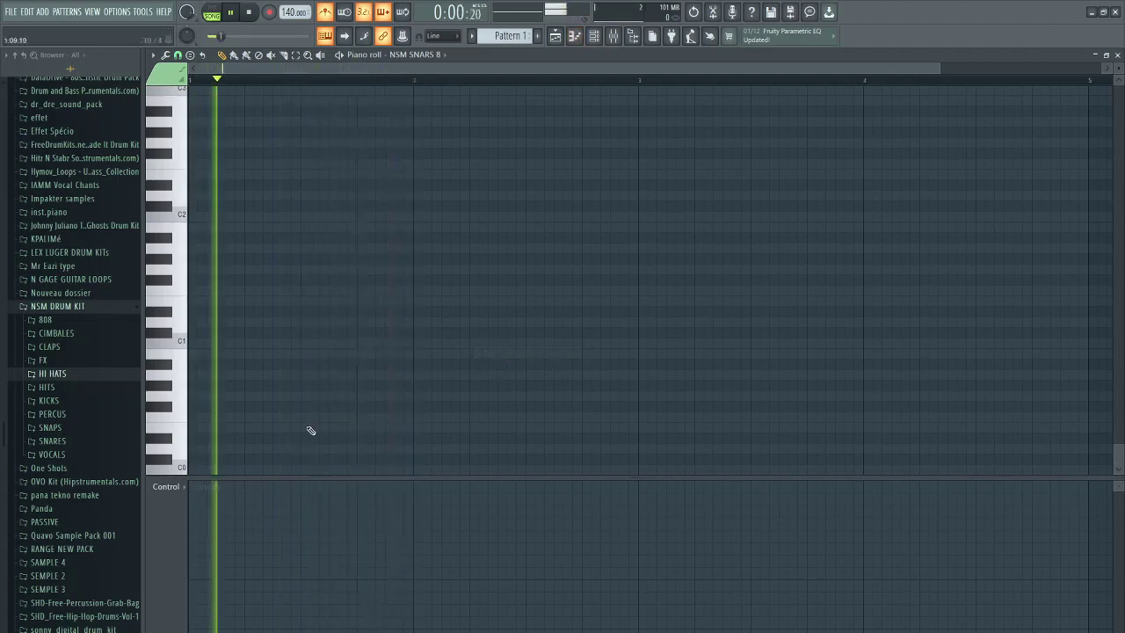
{"action": "scroll", "coordinate": [310, 429], "scroll_direction": "up", "scroll_amount": 10}
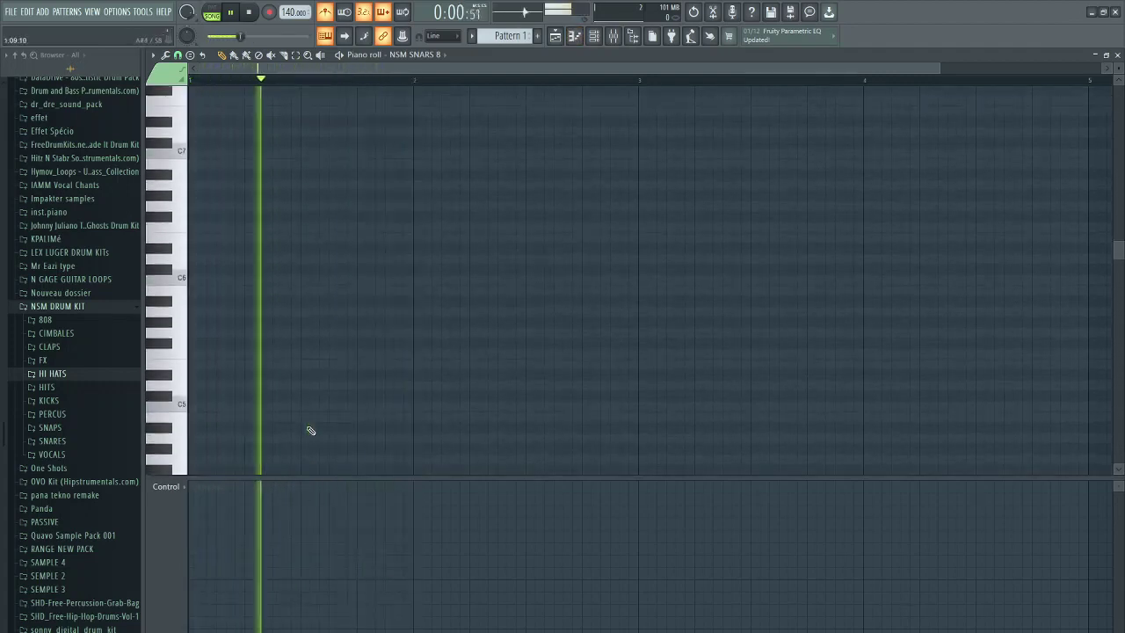
{"action": "left_click", "coordinate": [303, 408]}
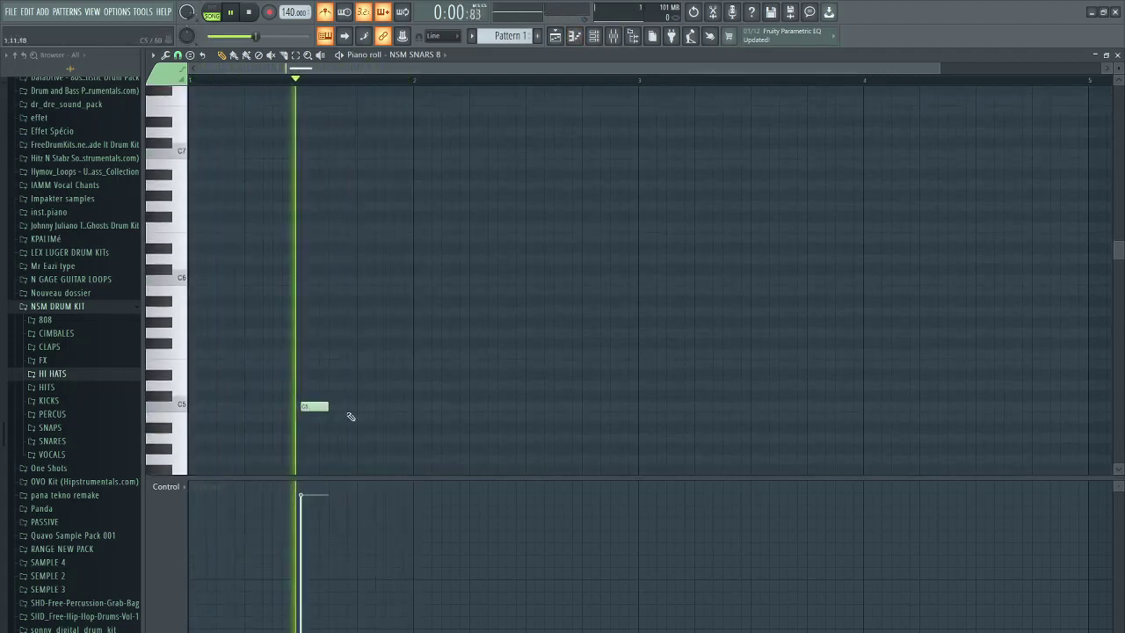
{"action": "left_click", "coordinate": [533, 407]}
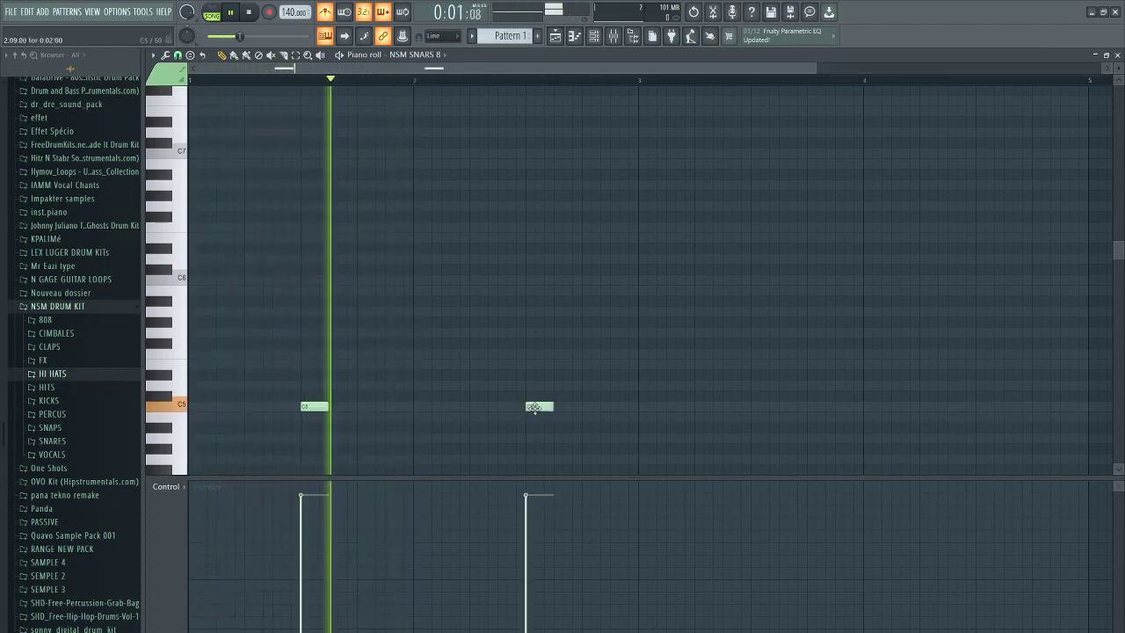
{"action": "left_click", "coordinate": [443, 407]}
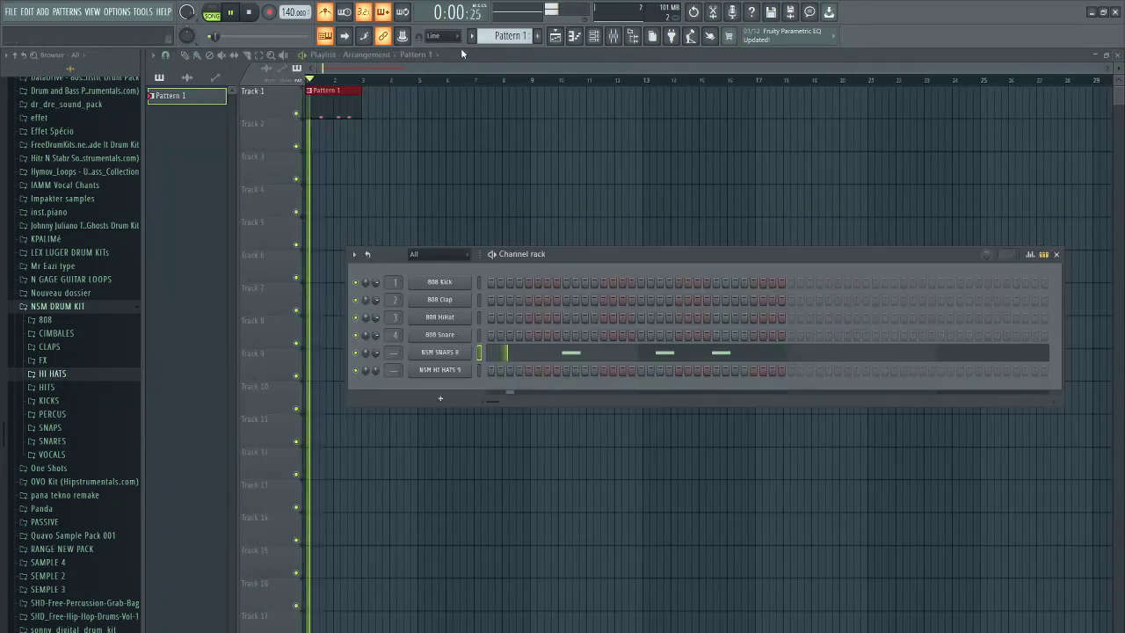
Create Pattern 2, place its clip at bar 1 of Track 2, and show the channel rack
{"action": "key", "text": "F4"}
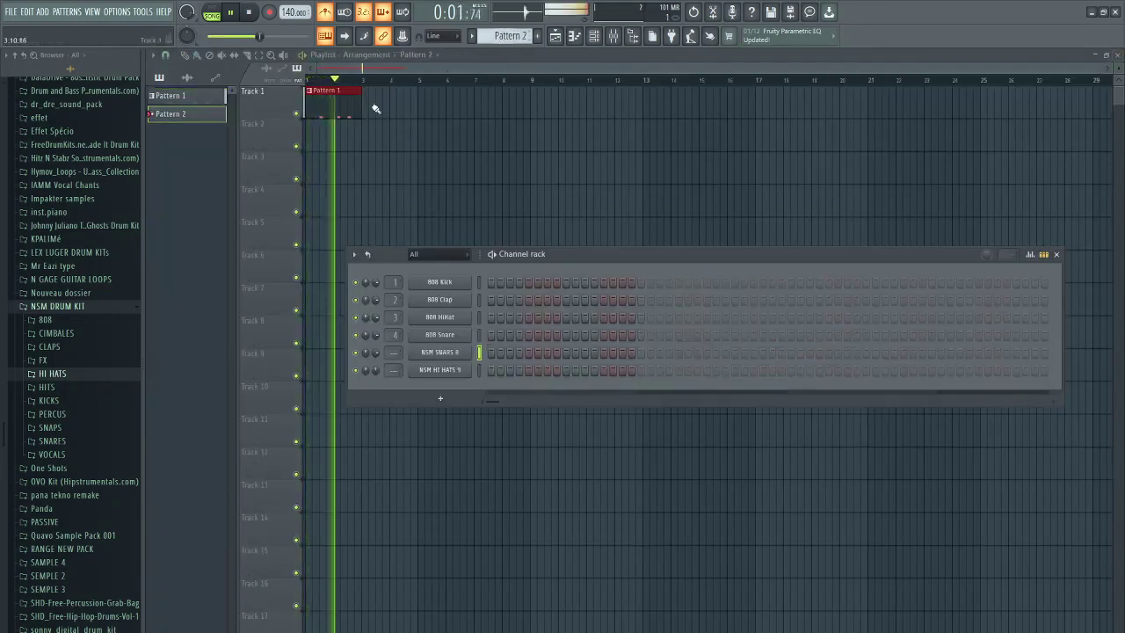
{"action": "left_click", "coordinate": [306, 149]}
{"action": "left_click", "coordinate": [311, 143]}
{"action": "key", "text": "F6"}
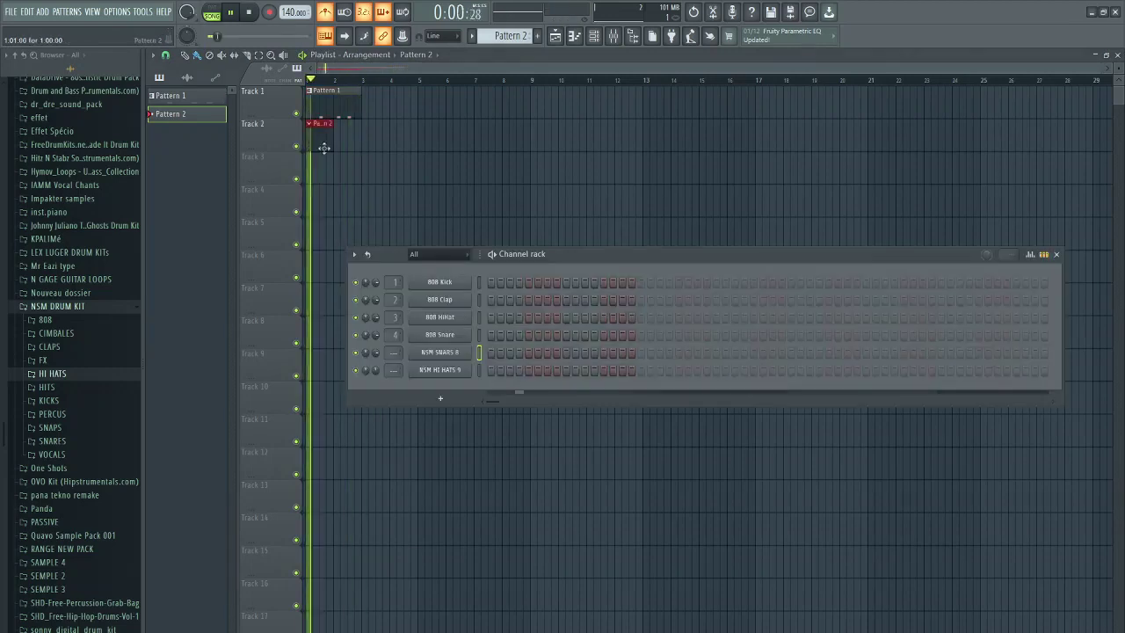
In the NSM HI HATS 9 piano roll, place six one-step C5 notes every two steps across the first three beats of bar 1
{"action": "right_click", "coordinate": [479, 370]}
{"action": "left_click", "coordinate": [501, 370]}
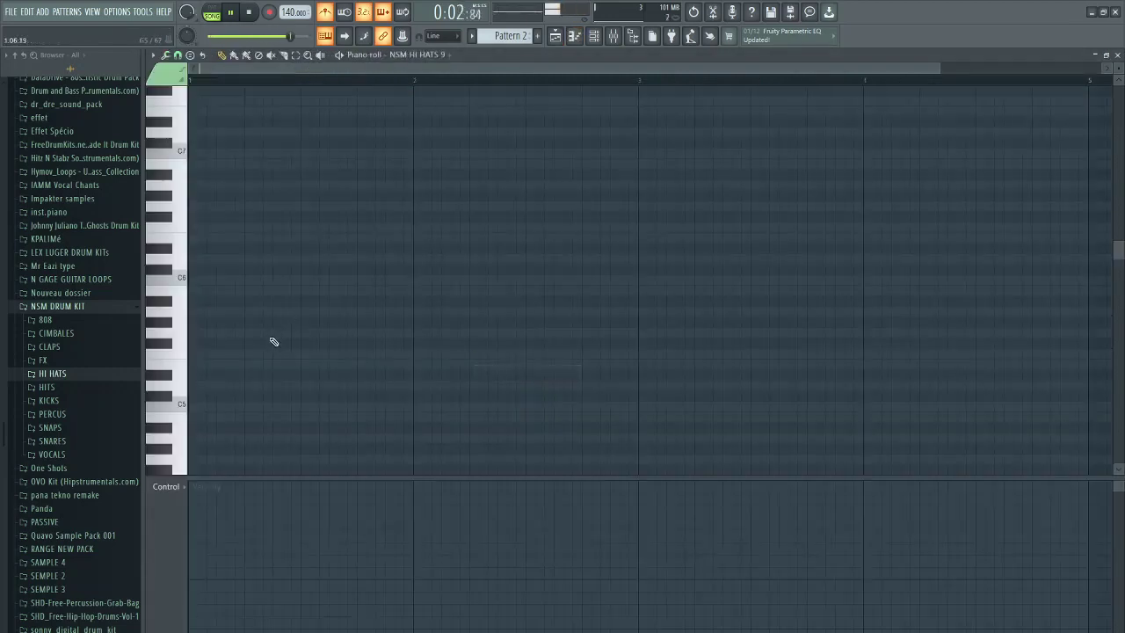
{"action": "left_click", "coordinate": [204, 408]}
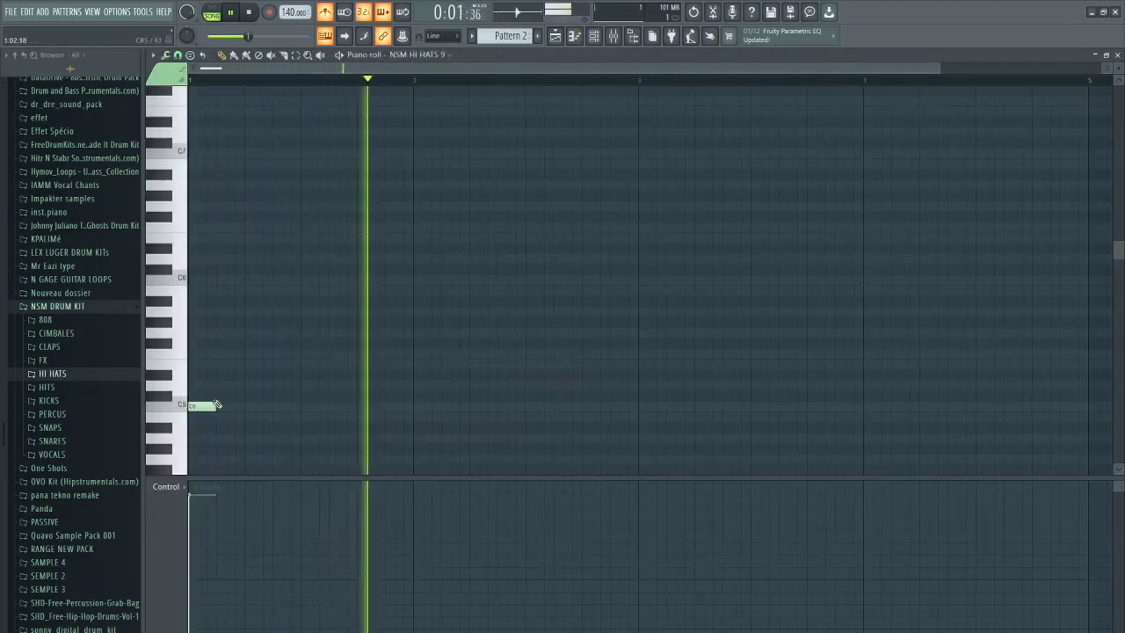
{"action": "left_click", "coordinate": [220, 408]}
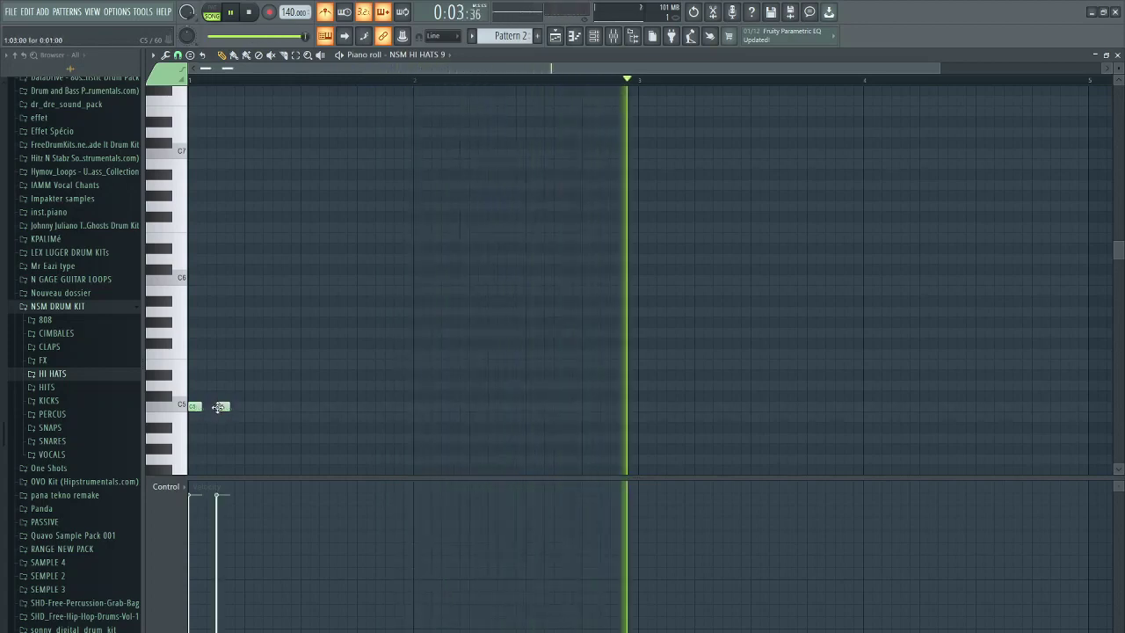
{"action": "left_click", "coordinate": [249, 406]}
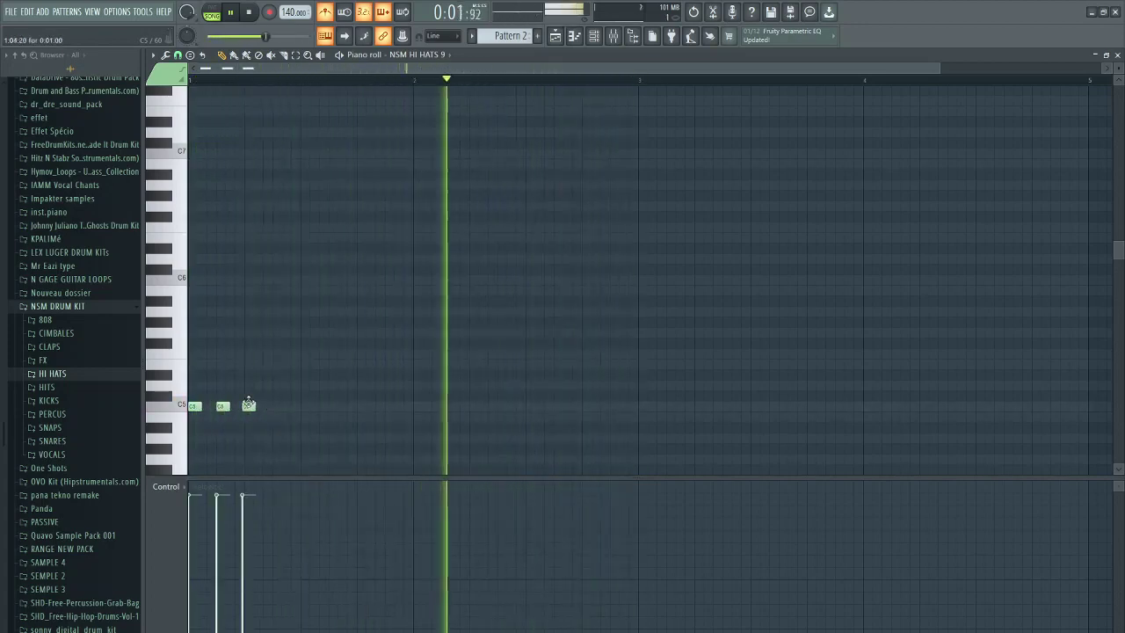
{"action": "left_click", "coordinate": [278, 407]}
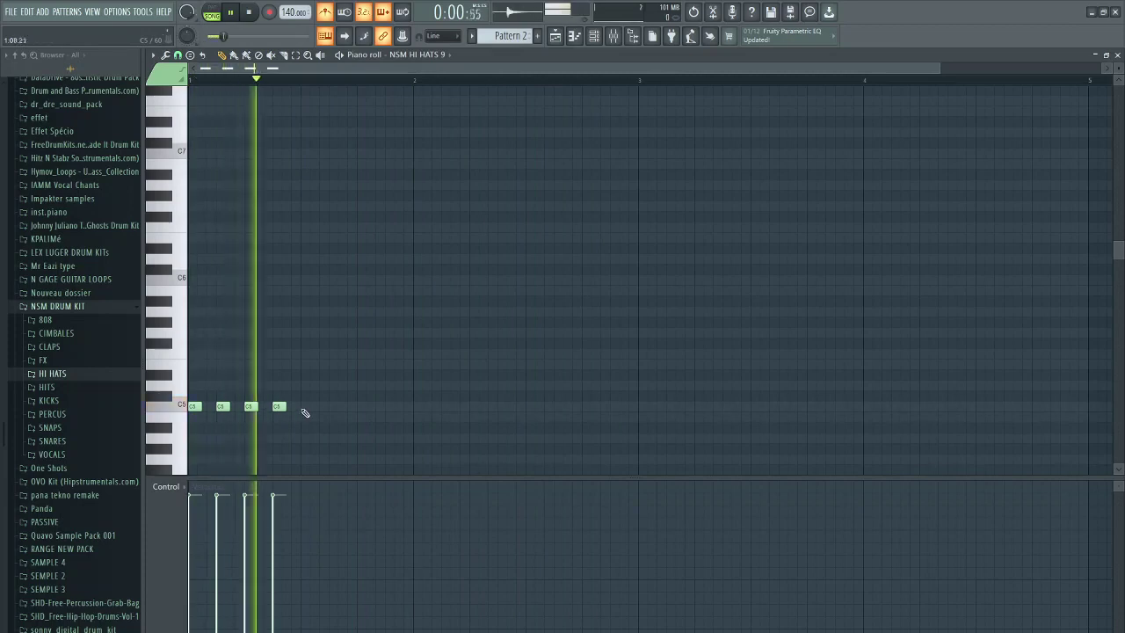
{"action": "left_click", "coordinate": [304, 406]}
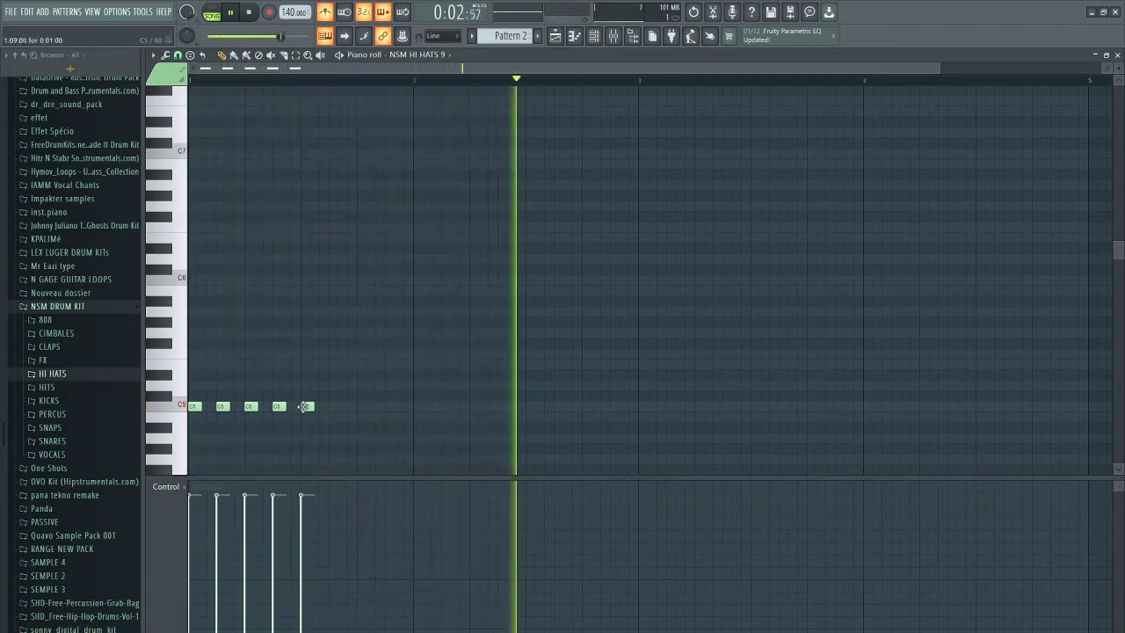
{"action": "left_click", "coordinate": [332, 407]}
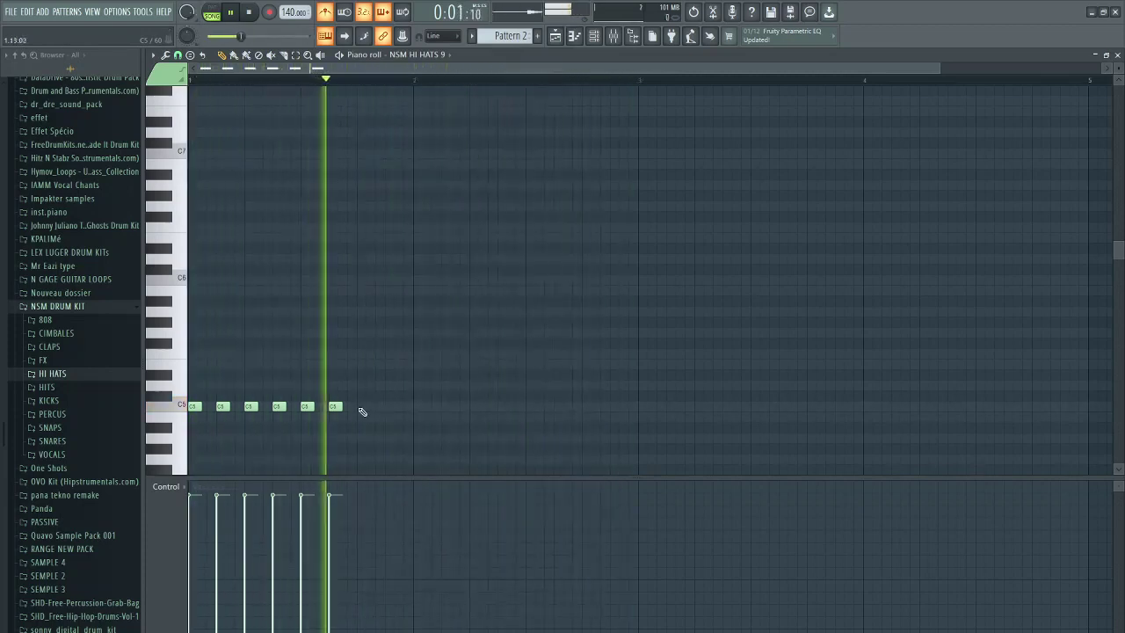
Fill beat 4 of bar 1 with four consecutive one-step C5 hi-hat notes
{"action": "left_click", "coordinate": [362, 406]}
{"action": "left_click", "coordinate": [391, 406]}
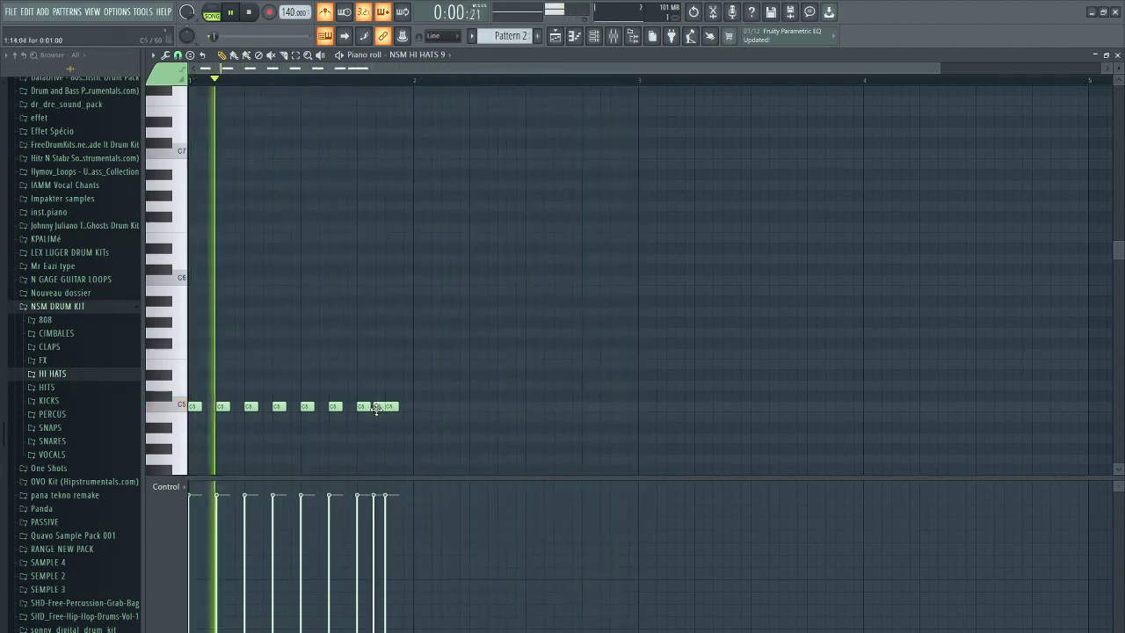
{"action": "left_click", "coordinate": [374, 407]}
{"action": "left_click", "coordinate": [402, 407]}
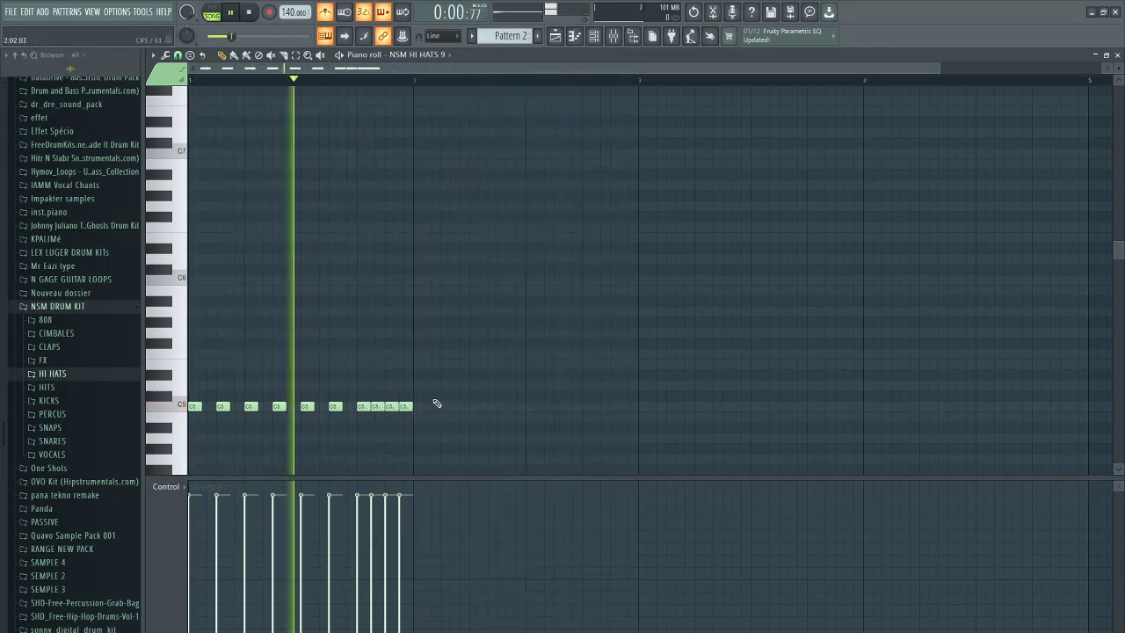
Duplicate all bar 1 hi-hat notes into bar 2 and delete the second and fourth notes of bar 2's last beat
{"action": "left_click_drag", "start_coordinate": [443, 382], "coordinate": [204, 452]}
{"action": "key", "text": "ctrl+b"}
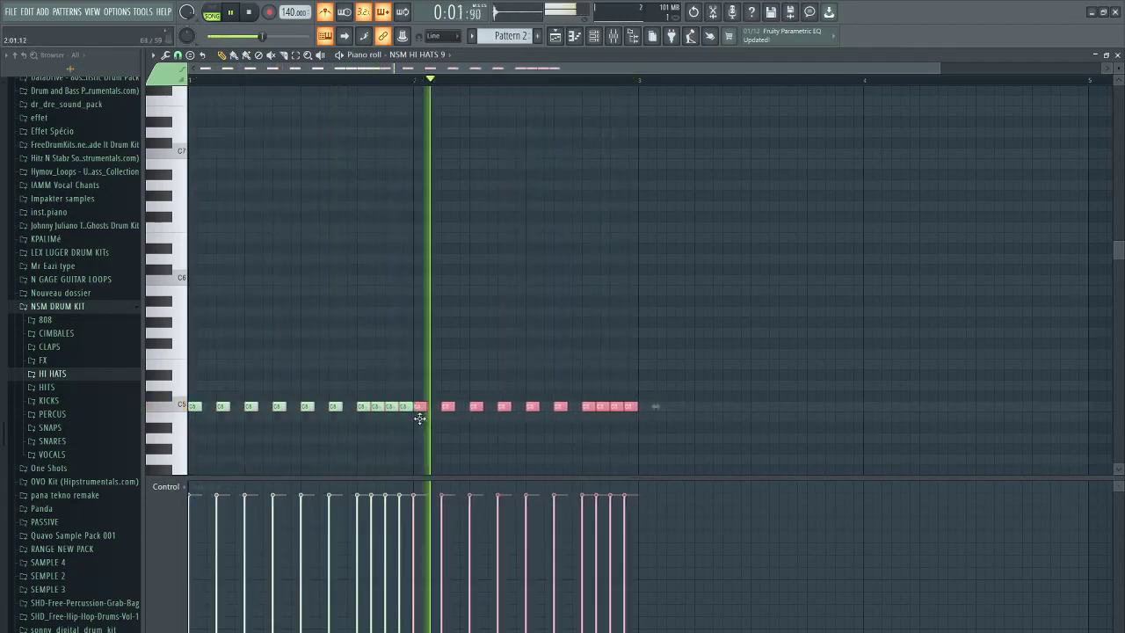
{"action": "right_click", "coordinate": [602, 406]}
{"action": "right_click", "coordinate": [630, 405]}
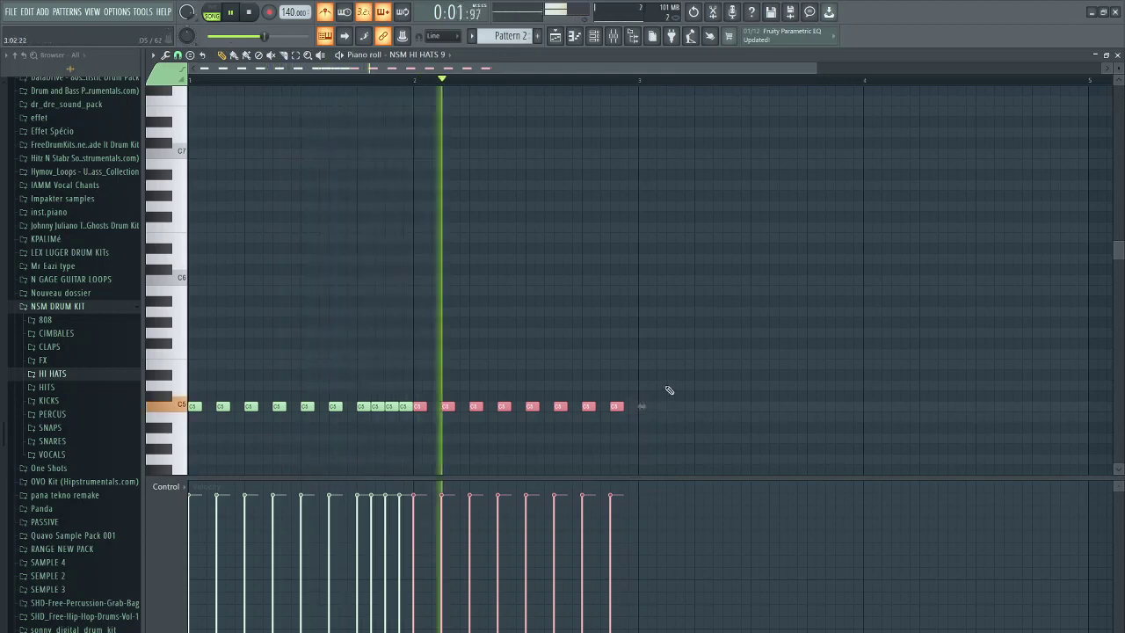
Try shifting the last hi-hat note and the one after beat 2 in bar 2 slightly earlier, and revert both shifts
{"action": "left_click", "coordinate": [620, 430], "text": "ctrl"}
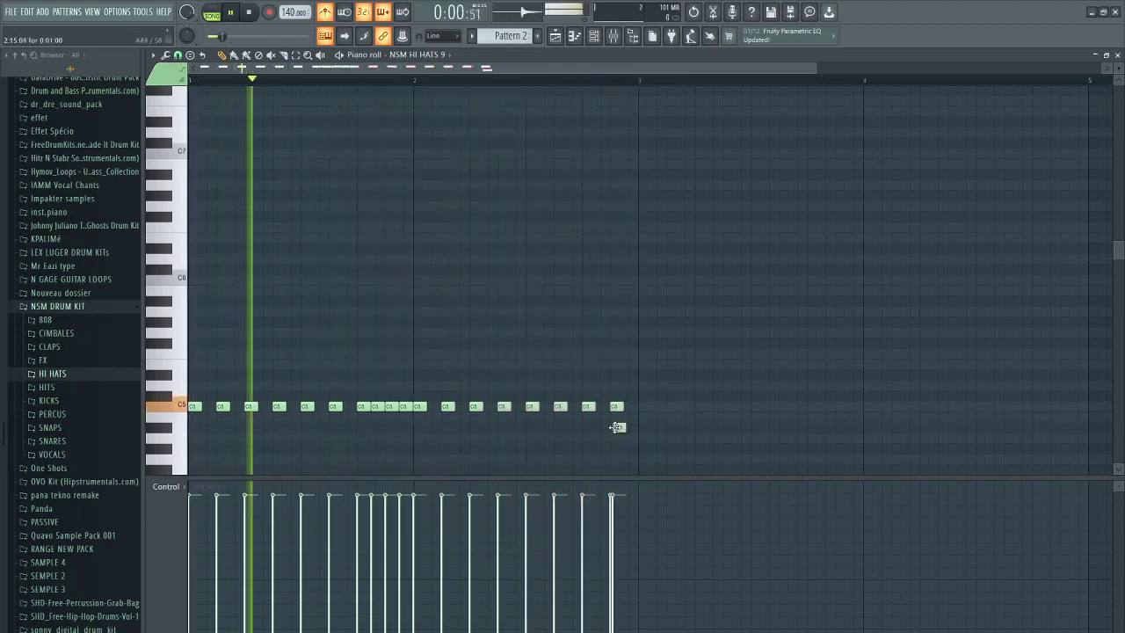
{"action": "mouse_move", "coordinate": [615, 405]}
{"action": "left_mouse_down"}
{"action": "mouse_move", "coordinate": [624, 405]}
{"action": "mouse_move", "coordinate": [612, 405]}
{"action": "left_mouse_up"}
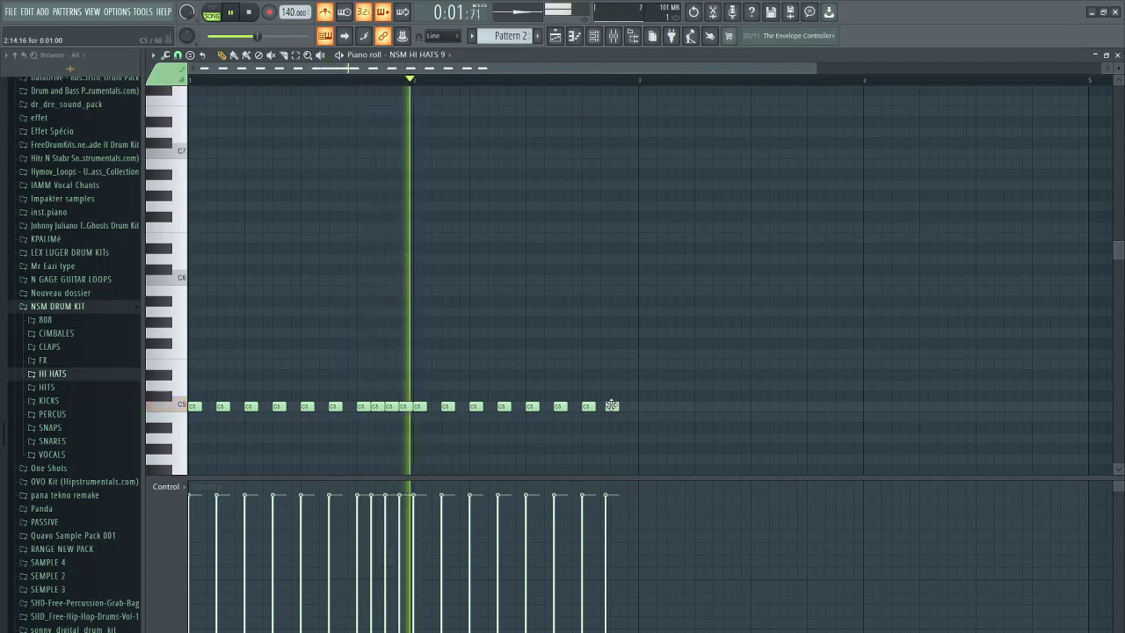
{"action": "right_click", "coordinate": [612, 406]}
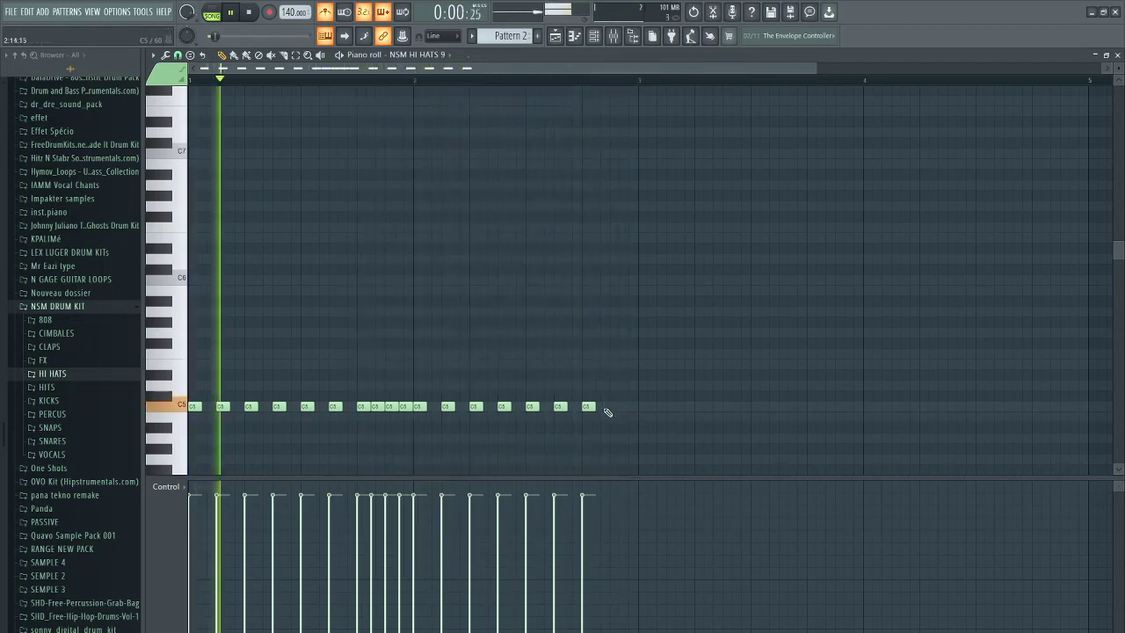
{"action": "left_click", "coordinate": [617, 407]}
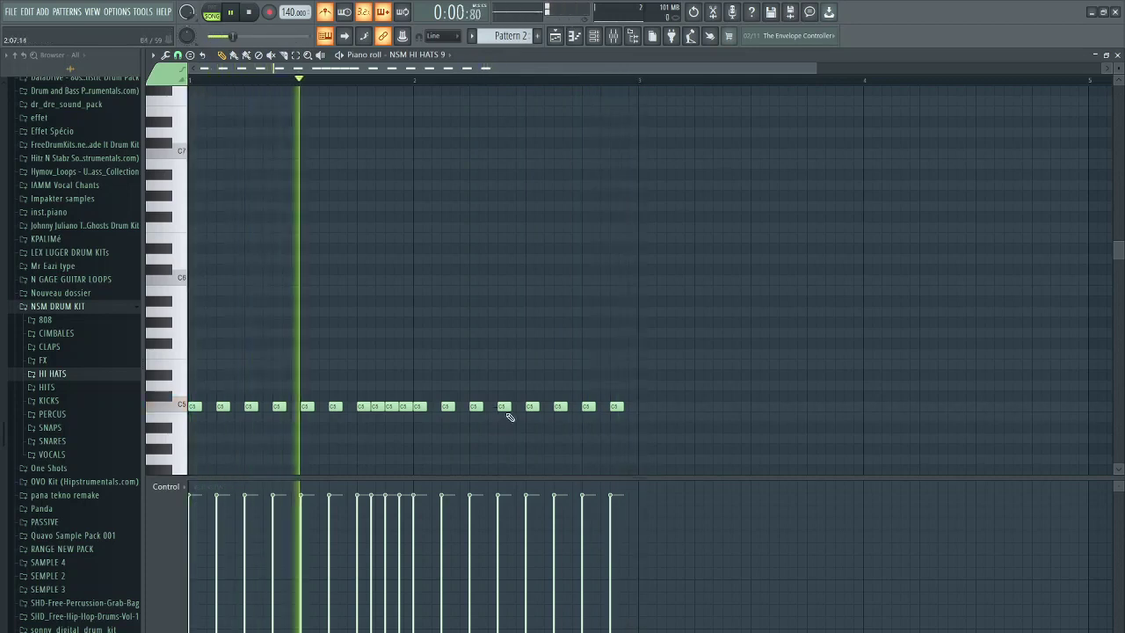
{"action": "left_click_drag", "start_coordinate": [504, 407], "coordinate": [500, 408]}
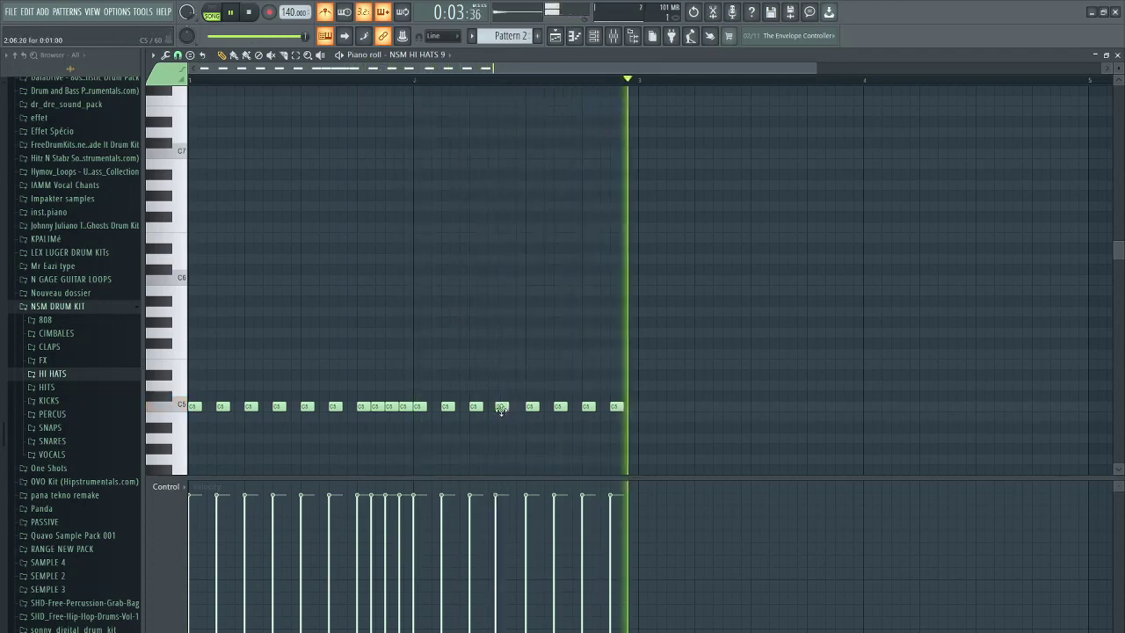
{"action": "key", "text": "ctrl+z"}
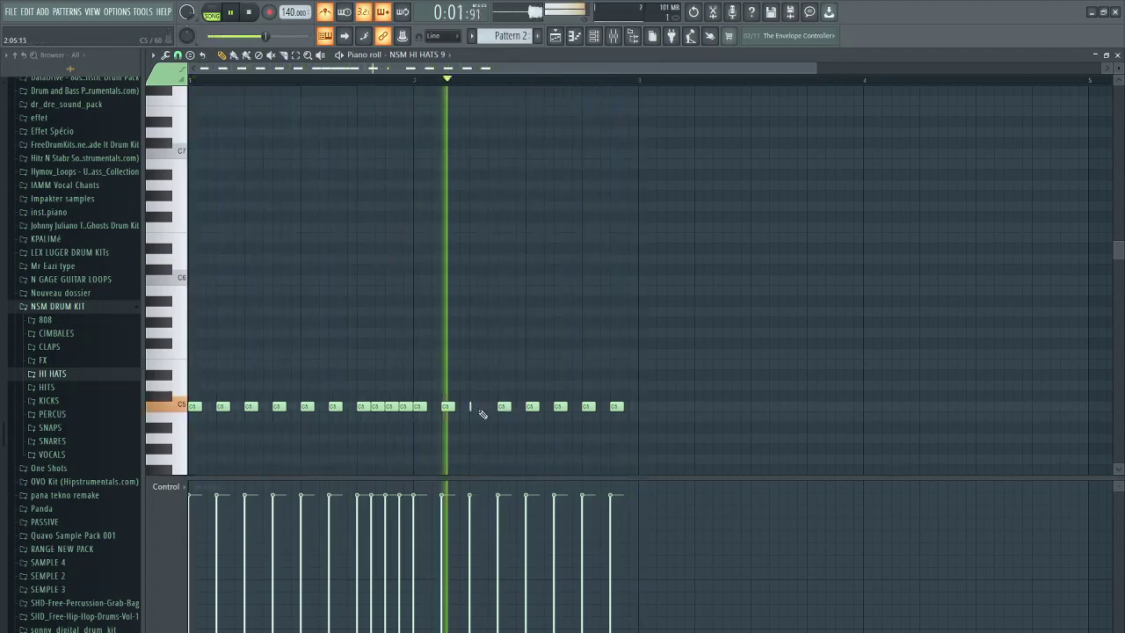
Turn the hi-hat note on beat 2 of bar 2 into a roll of three very short, evenly spaced C5 notes
{"action": "left_click", "coordinate": [476, 407]}
{"action": "left_click", "coordinate": [482, 407]}
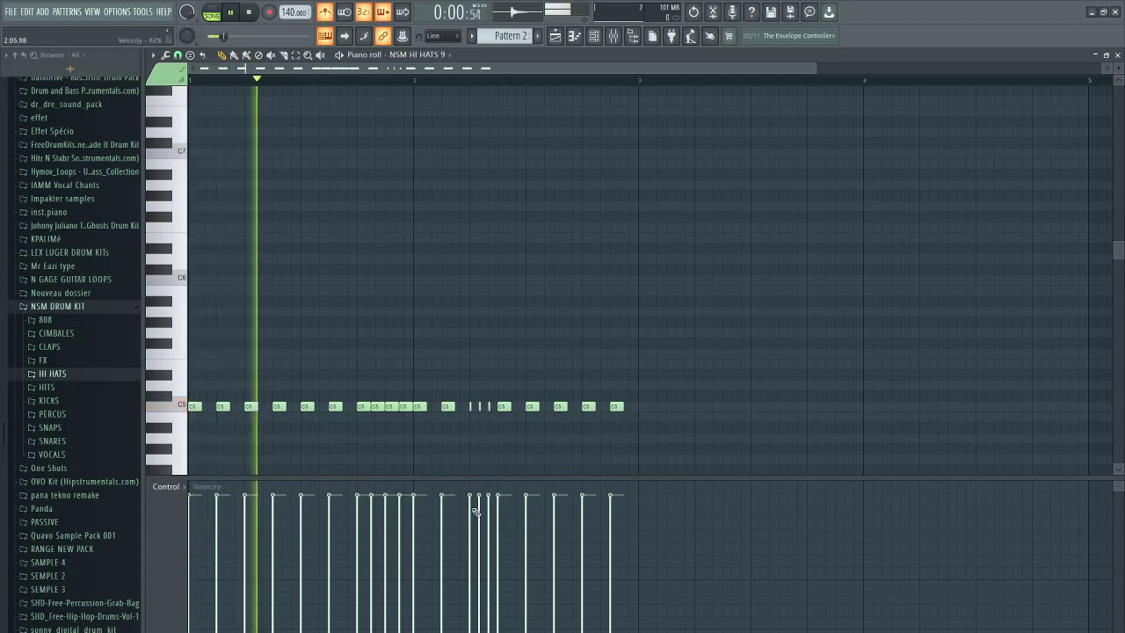
Lower the velocities of the three short roll notes on beat 2 of bar 2 and leave the hi-hat note editor
{"action": "mouse_move", "coordinate": [469, 530]}
{"action": "left_mouse_down"}
{"action": "mouse_move", "coordinate": [490, 523]}
{"action": "mouse_move", "coordinate": [479, 529]}
{"action": "left_mouse_up"}
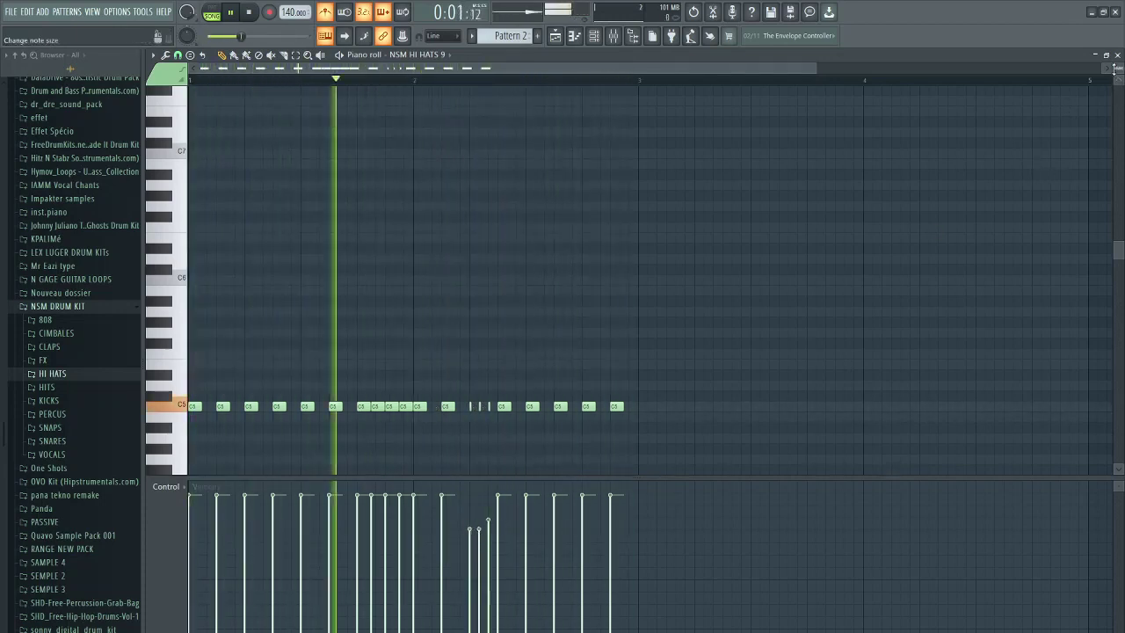
{"action": "key", "text": "F7"}
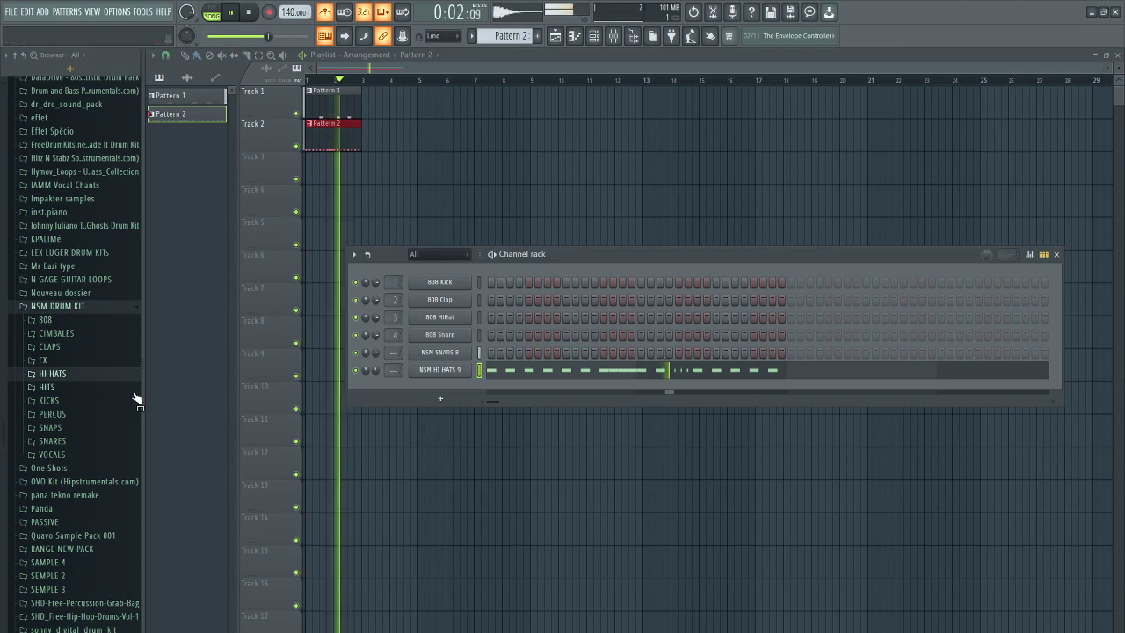
Audition samples in the drum kit's KICKS folder and load NSM KICKS 7 as a new channel below the hi-hats
{"action": "left_click", "coordinate": [86, 402]}
{"action": "left_click", "coordinate": [86, 513]}
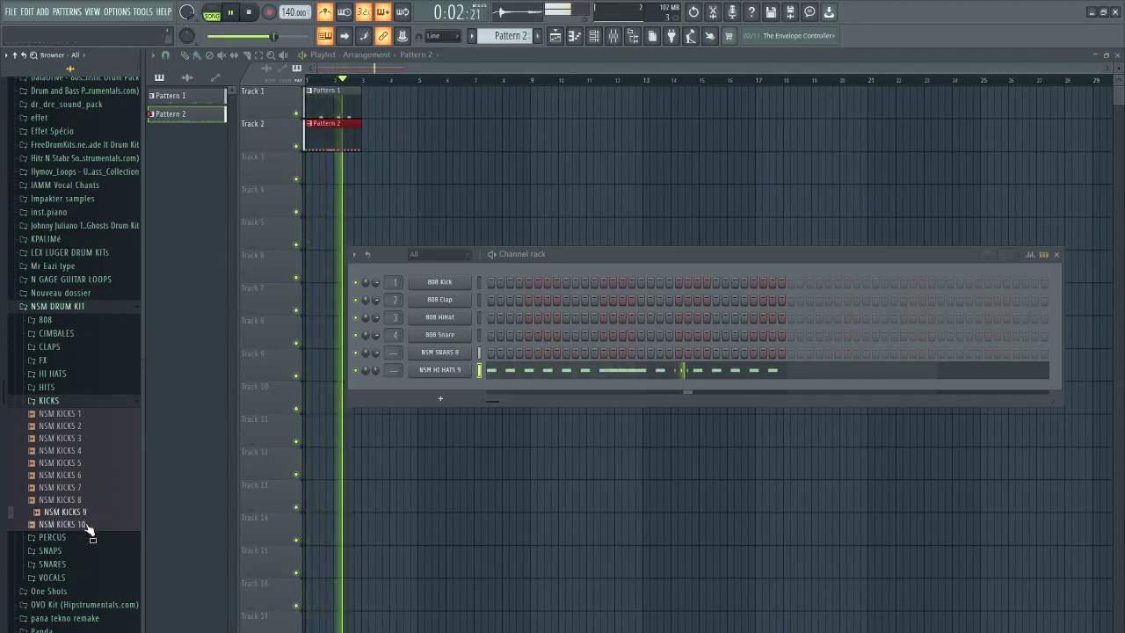
{"action": "left_click", "coordinate": [88, 523]}
{"action": "left_click_drag", "start_coordinate": [450, 390], "coordinate": [429, 387]}
{"action": "left_click", "coordinate": [105, 488]}
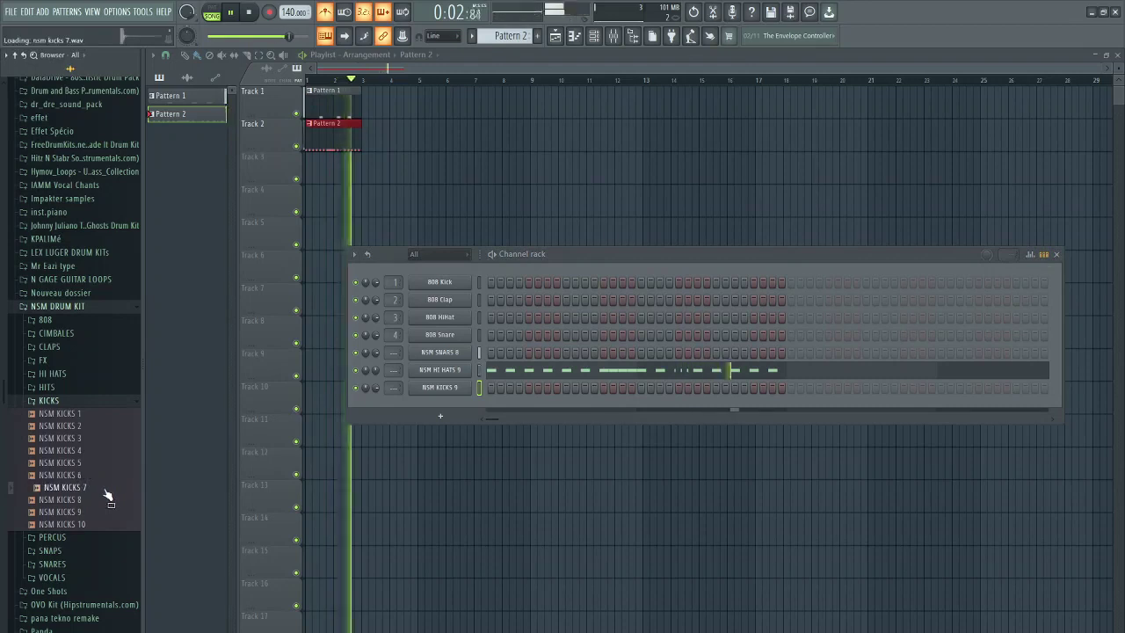
{"action": "left_click_drag", "start_coordinate": [343, 424], "coordinate": [439, 387]}
Create Pattern 3, place it at the start of Track 3, and open the NSM KICKS 7 channel's piano roll
{"action": "key", "text": "F6"}
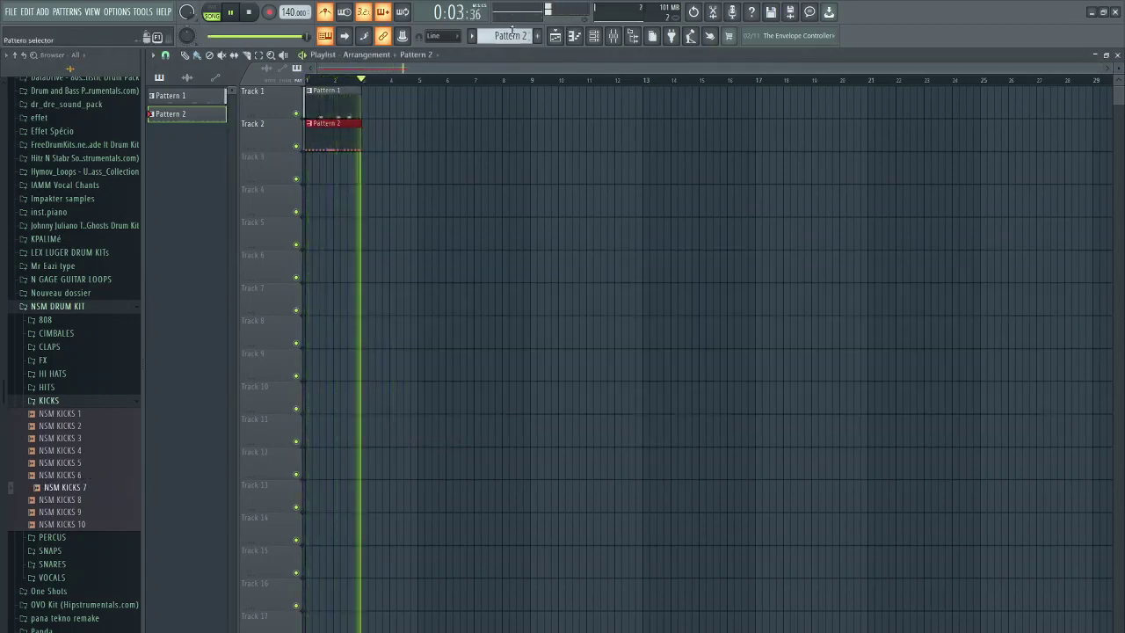
{"action": "key", "text": "F4"}
{"action": "left_click", "coordinate": [329, 178]}
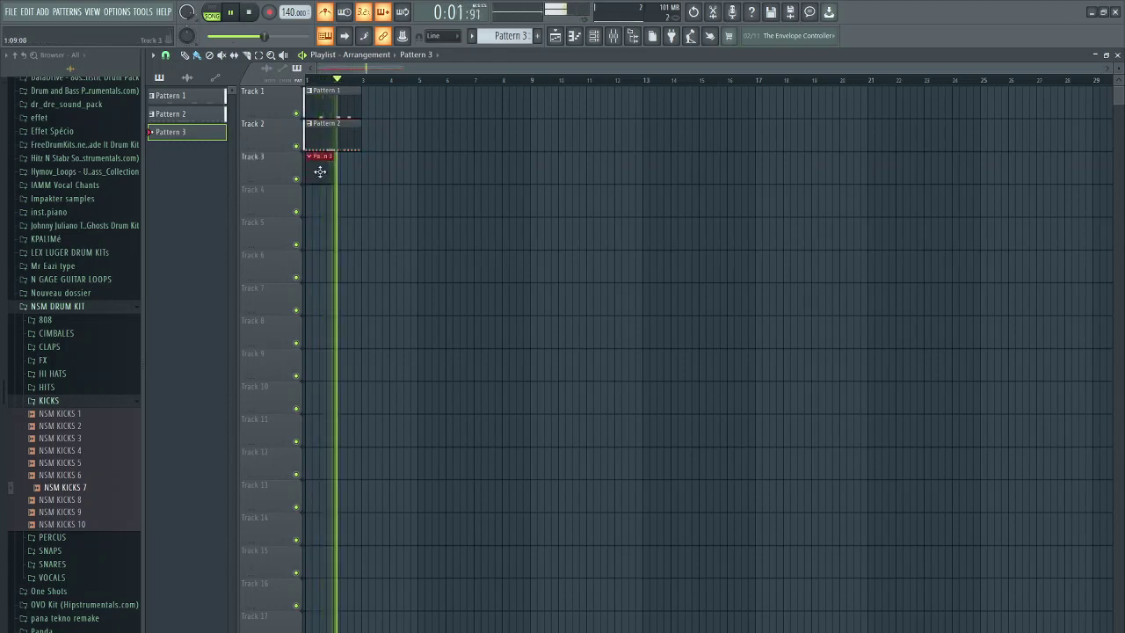
{"action": "key", "text": "F6"}
{"action": "right_click", "coordinate": [455, 388]}
{"action": "left_click", "coordinate": [496, 387]}
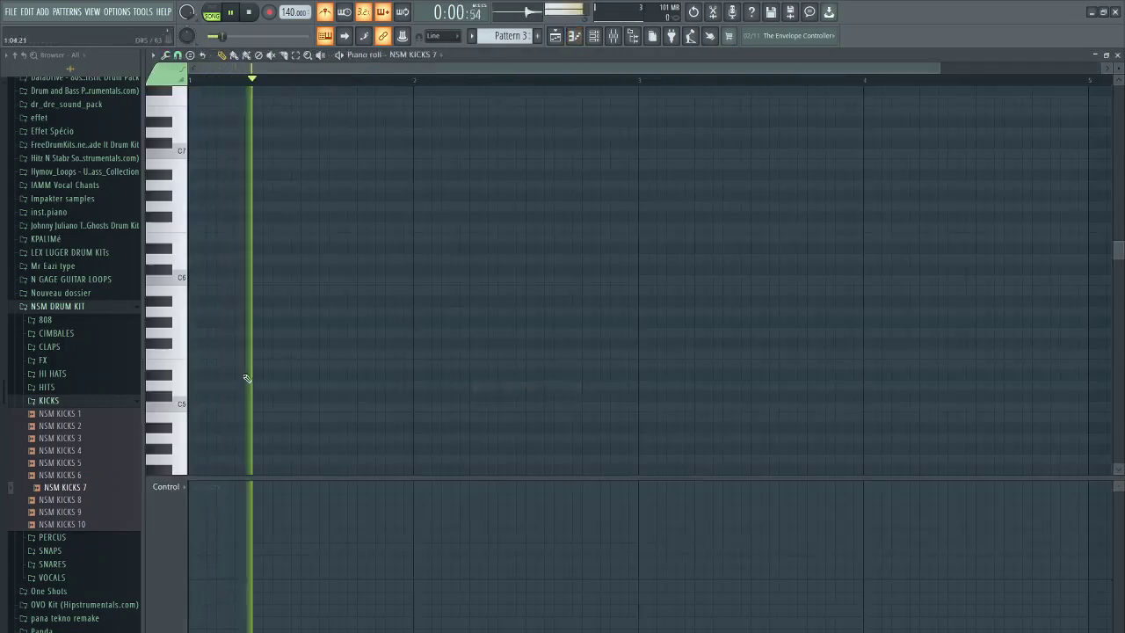
Place C5 kick notes on beat 1, halfway between beats 2 and 3, and beat 4 of bar 1, and on beats 2 and 4 of bar 2
{"action": "left_click", "coordinate": [192, 405]}
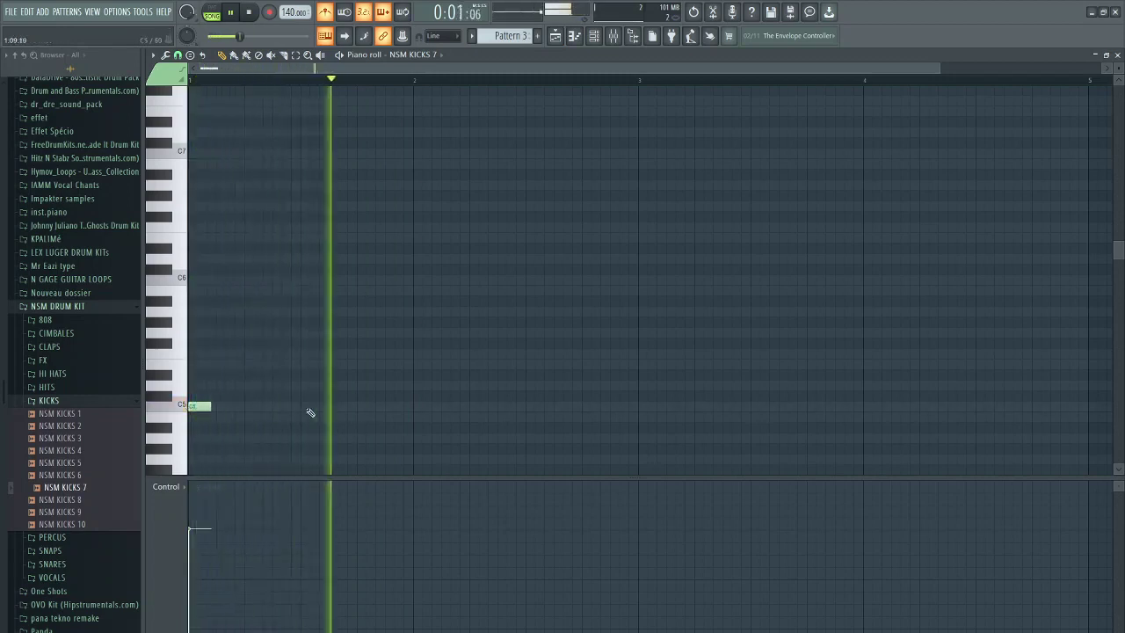
{"action": "left_click", "coordinate": [277, 407]}
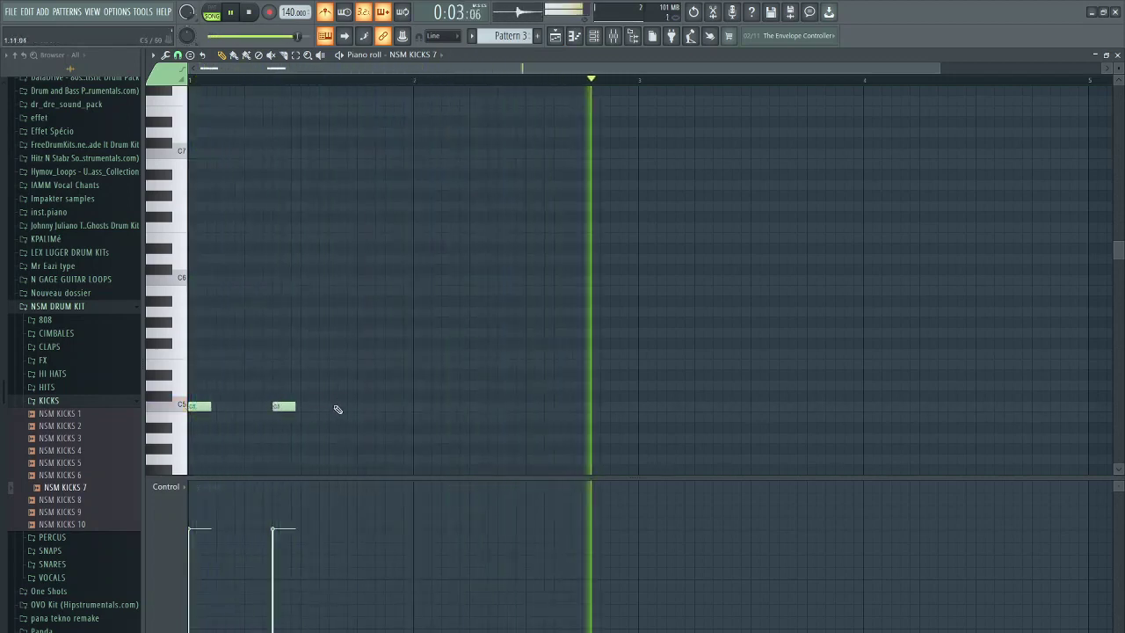
{"action": "left_click", "coordinate": [505, 407]}
{"action": "left_click_drag", "start_coordinate": [505, 407], "coordinate": [475, 410]}
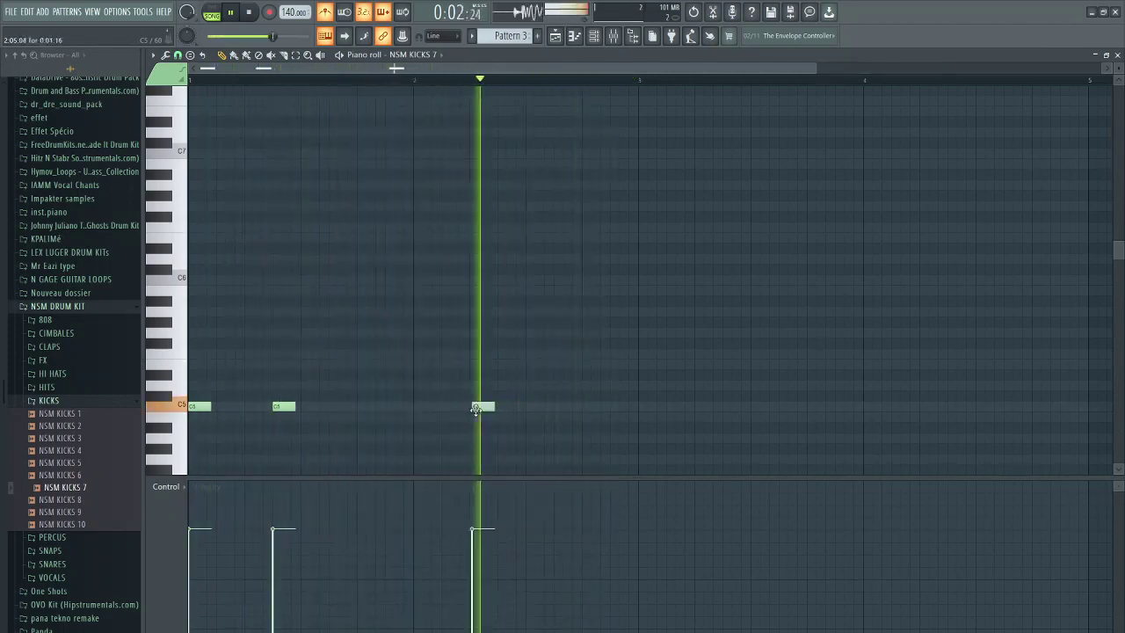
{"action": "left_click", "coordinate": [360, 407]}
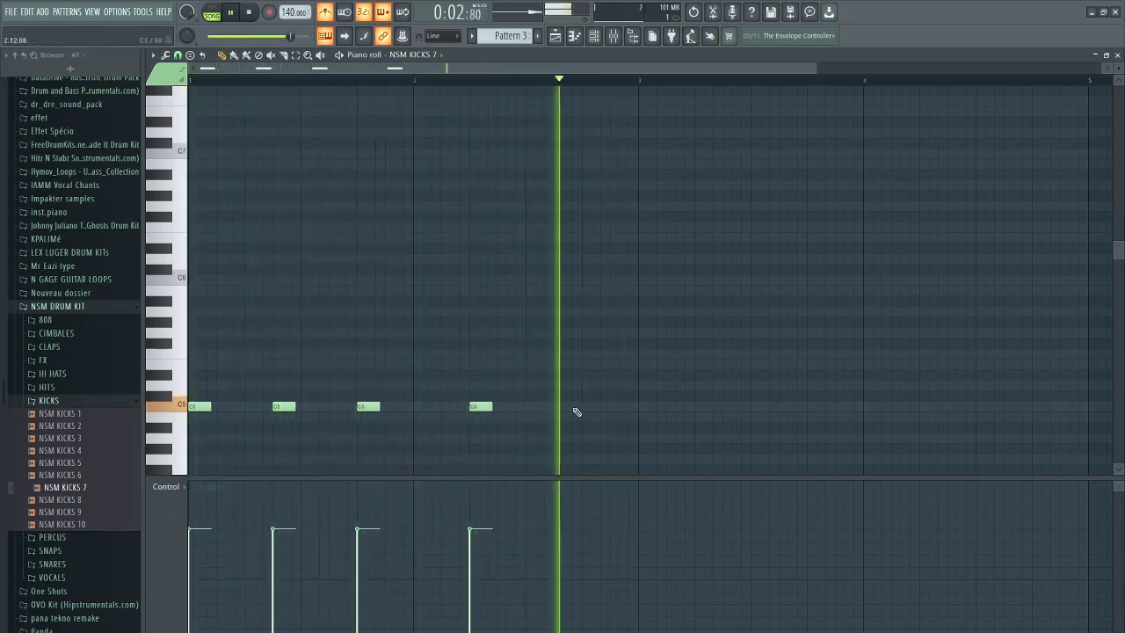
{"action": "left_click", "coordinate": [586, 408]}
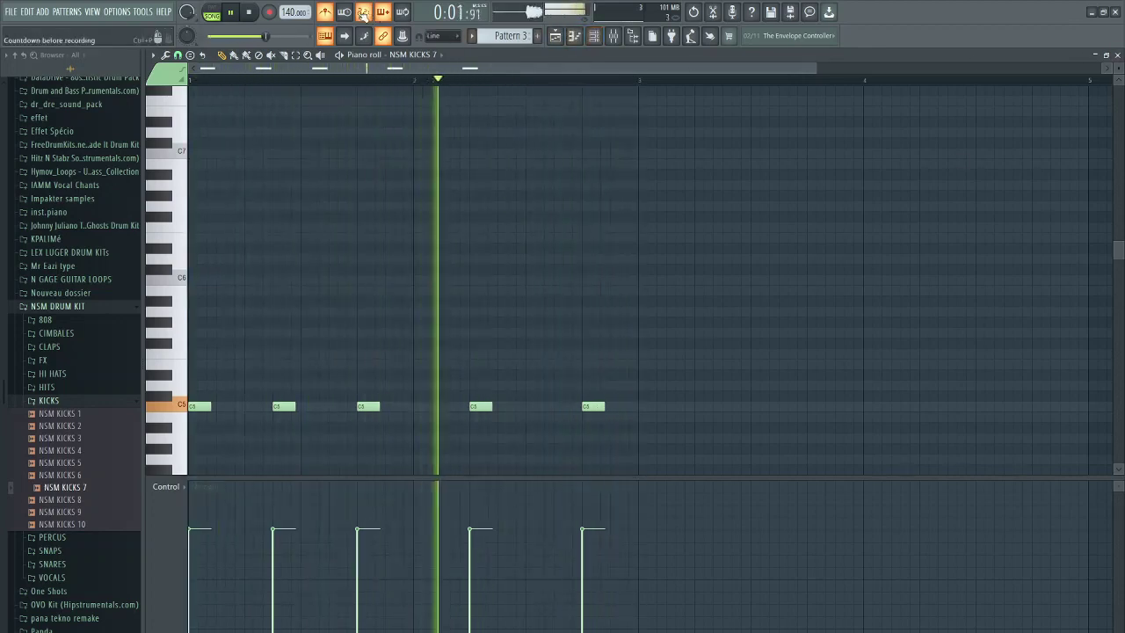
Load NSM PERCU 6 from the drum kit's PERCUS folder as a new channel below the kick
{"action": "left_click", "coordinate": [63, 401]}
{"action": "left_click", "coordinate": [68, 415]}
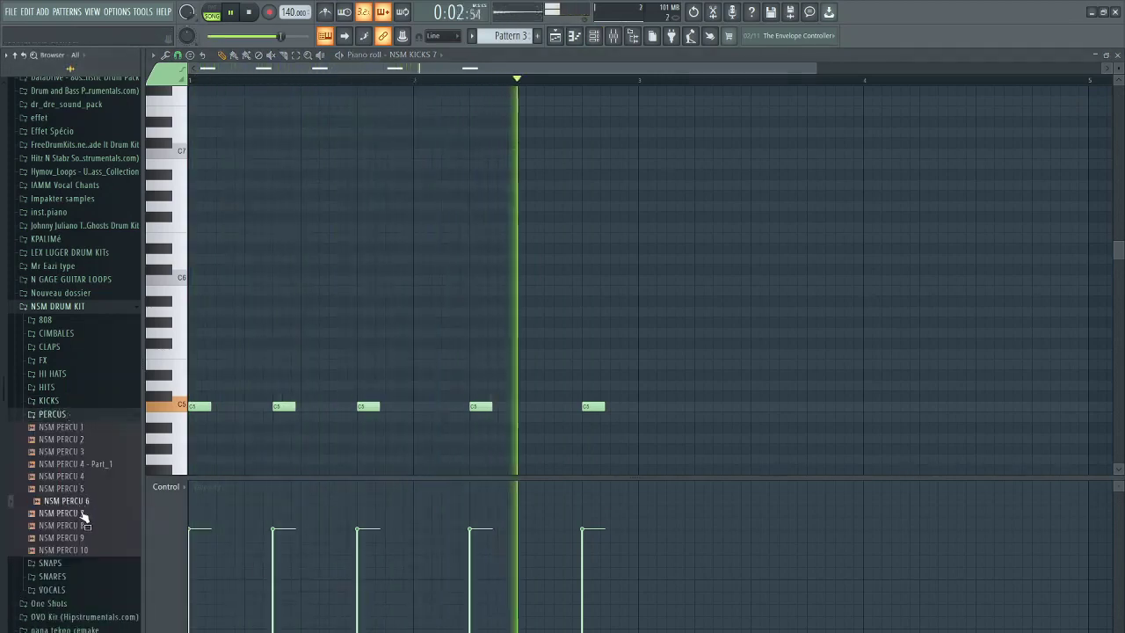
{"action": "left_click_drag", "start_coordinate": [54, 501], "coordinate": [395, 403]}
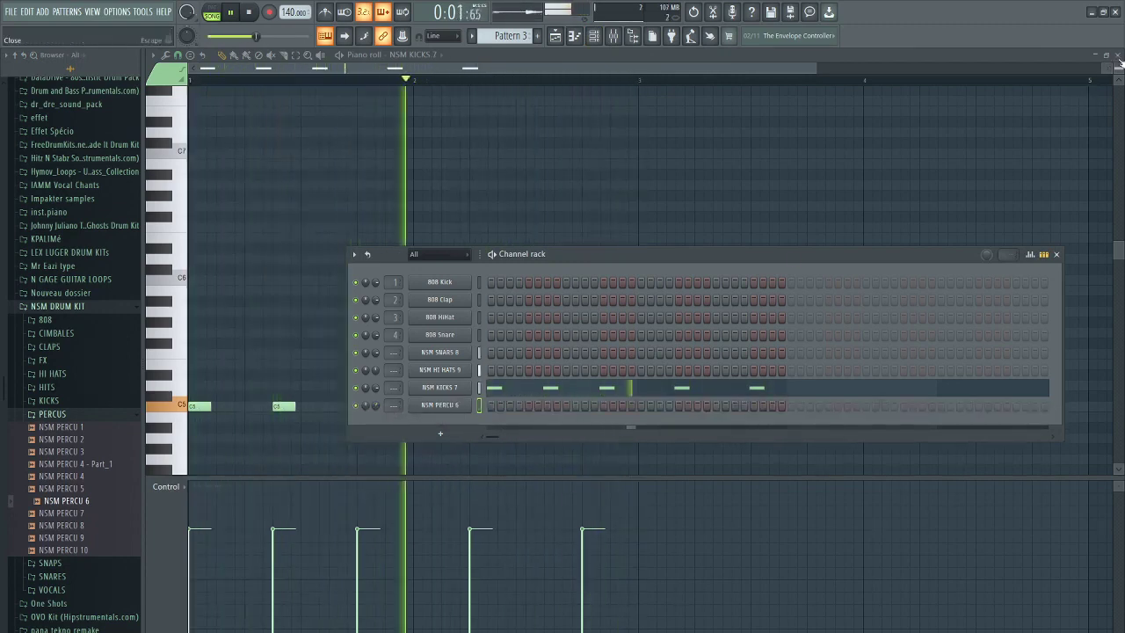
Create Pattern 4, place it at the start of Track 4, and open the NSM PERCU 6 channel's piano roll
{"action": "key", "text": "F5"}
{"action": "key", "text": "F6"}
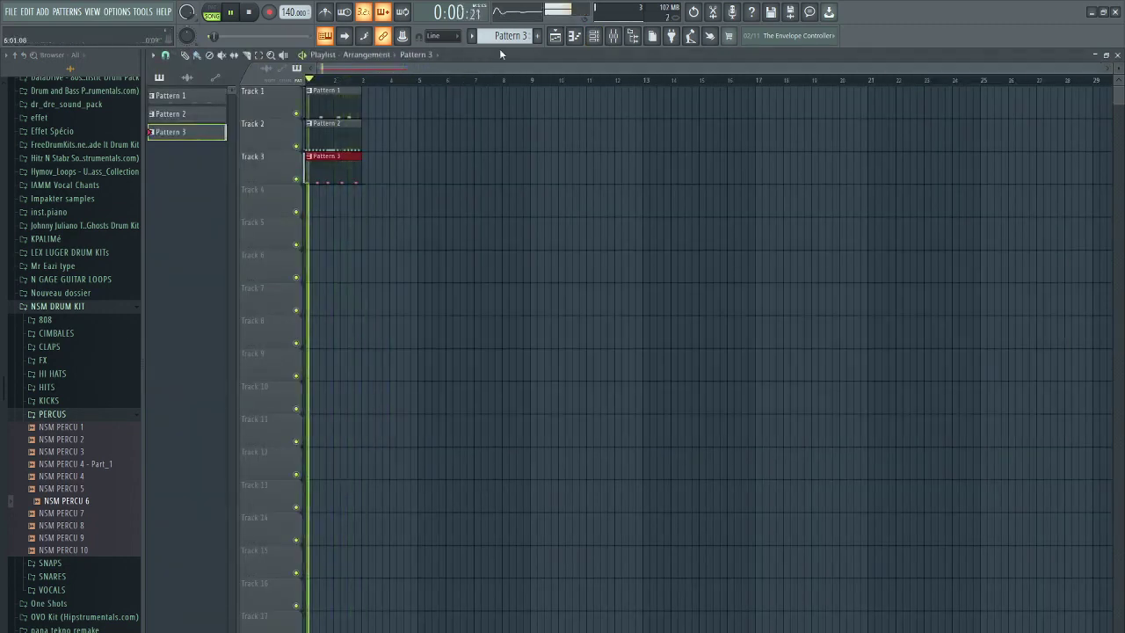
{"action": "key", "text": "F4"}
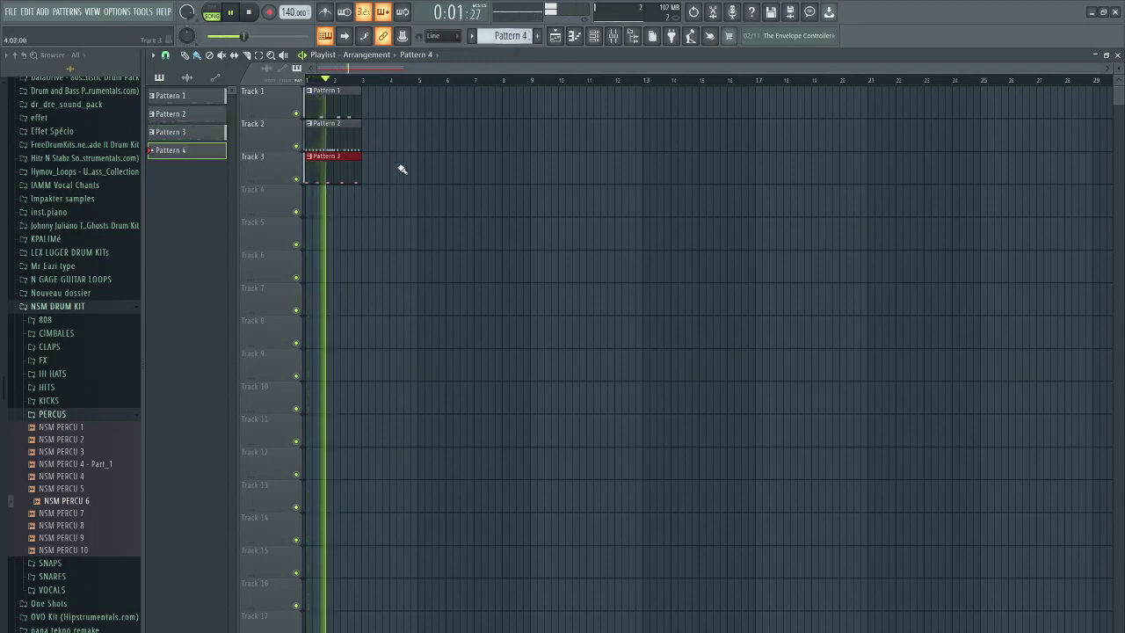
{"action": "left_click", "coordinate": [319, 207]}
{"action": "key", "text": "F6"}
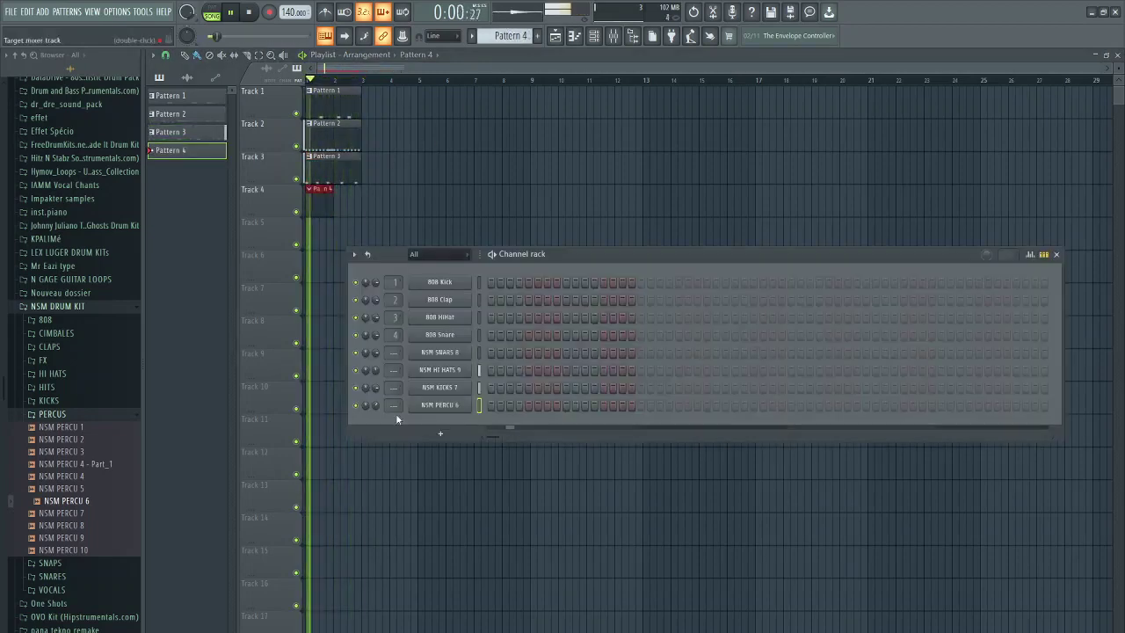
{"action": "right_click", "coordinate": [469, 400]}
{"action": "left_click", "coordinate": [479, 406]}
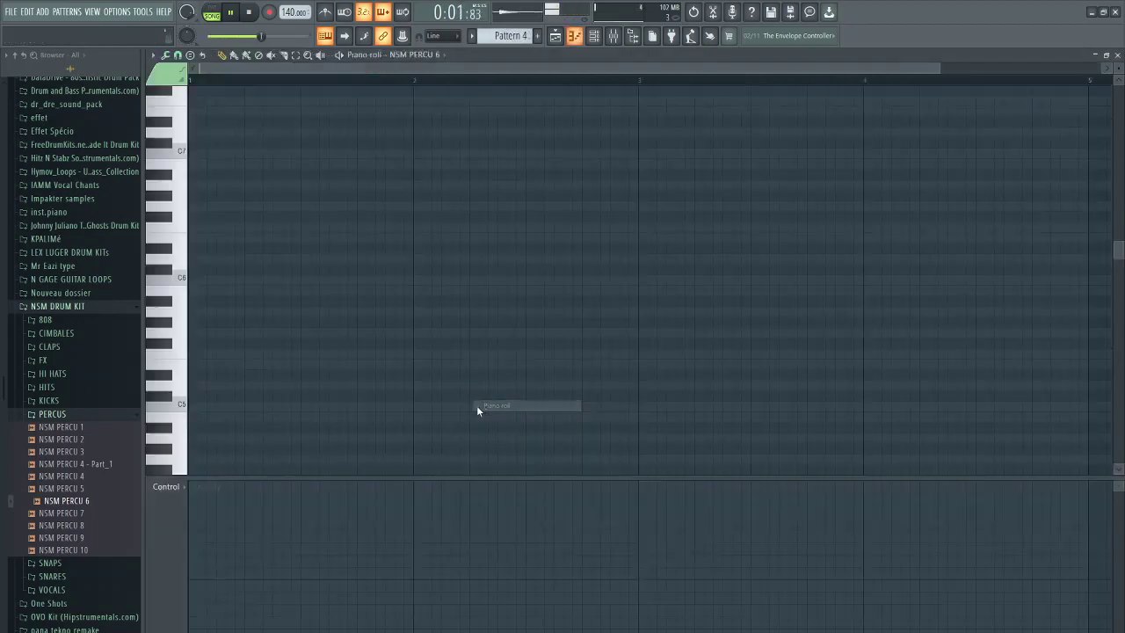
Place C5 percussion notes on beats 2 and 4 of bars 1 and 2, deleting the extra copies in bars 3 and 4
{"action": "left_click", "coordinate": [249, 406]}
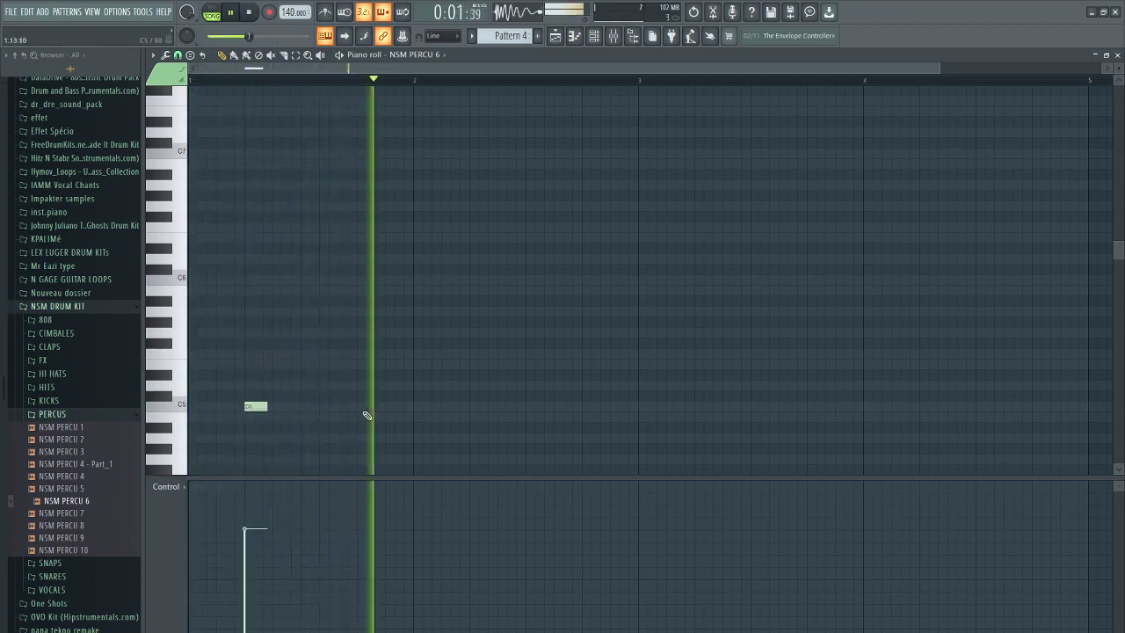
{"action": "left_click", "coordinate": [358, 406]}
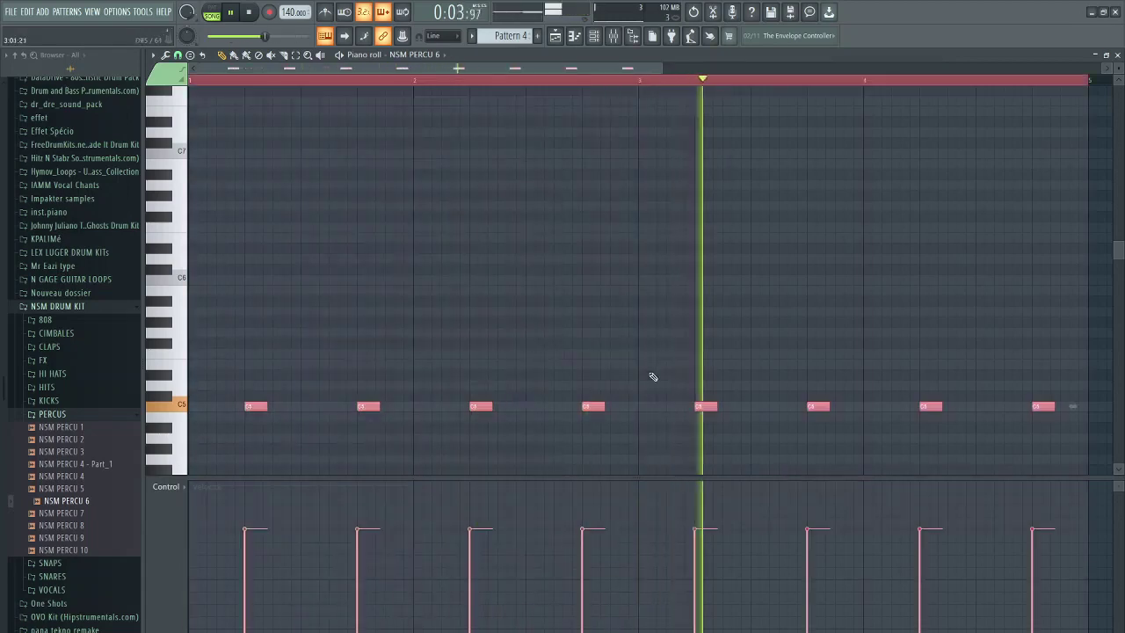
{"action": "left_click_drag", "start_coordinate": [1052, 373], "coordinate": [672, 429]}
{"action": "key", "text": "Delete"}
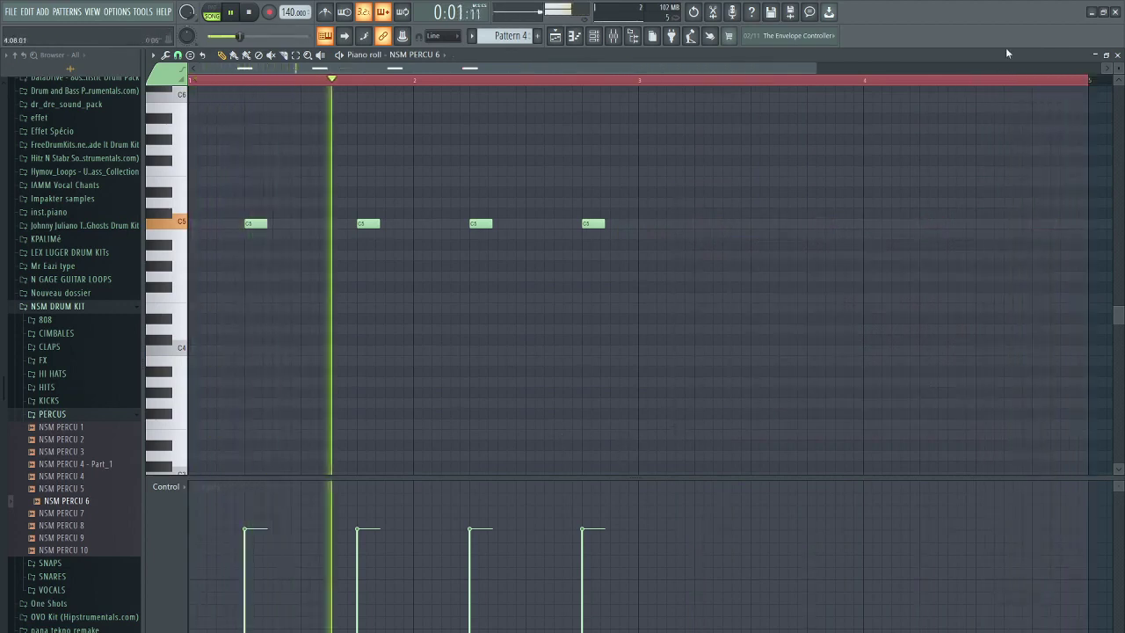
{"action": "left_click", "coordinate": [1116, 56]}
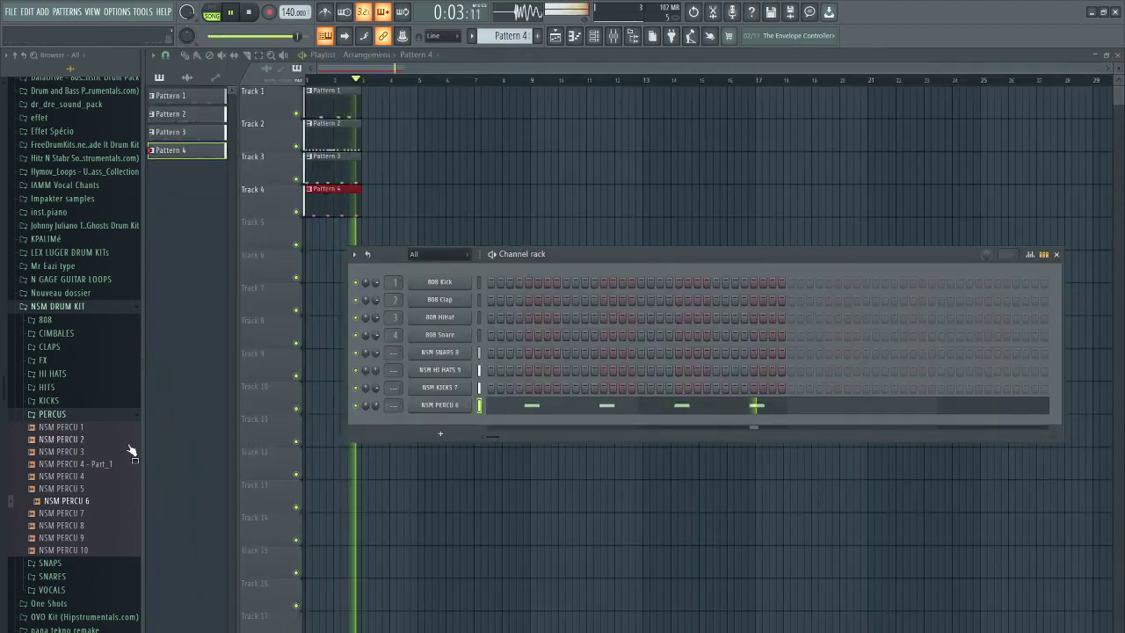
Audition samples in the drum kit's VOCALS and SNAPS folders, including NSM SNAPS 8 and NSM VOCAL 2
{"action": "left_click", "coordinate": [91, 418]}
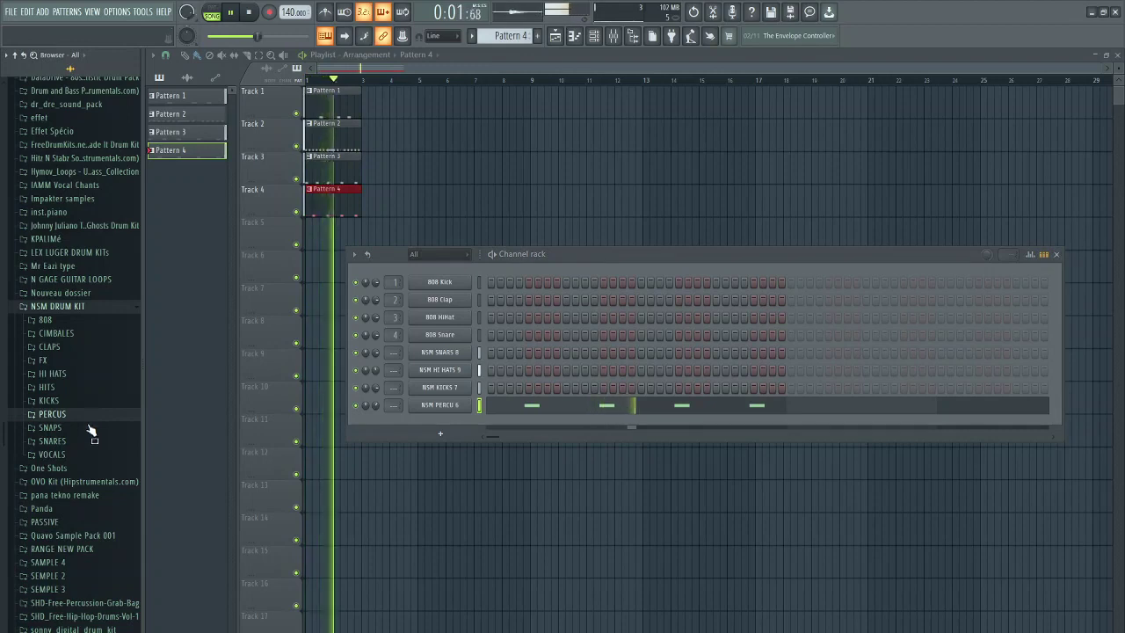
{"action": "left_click", "coordinate": [53, 454]}
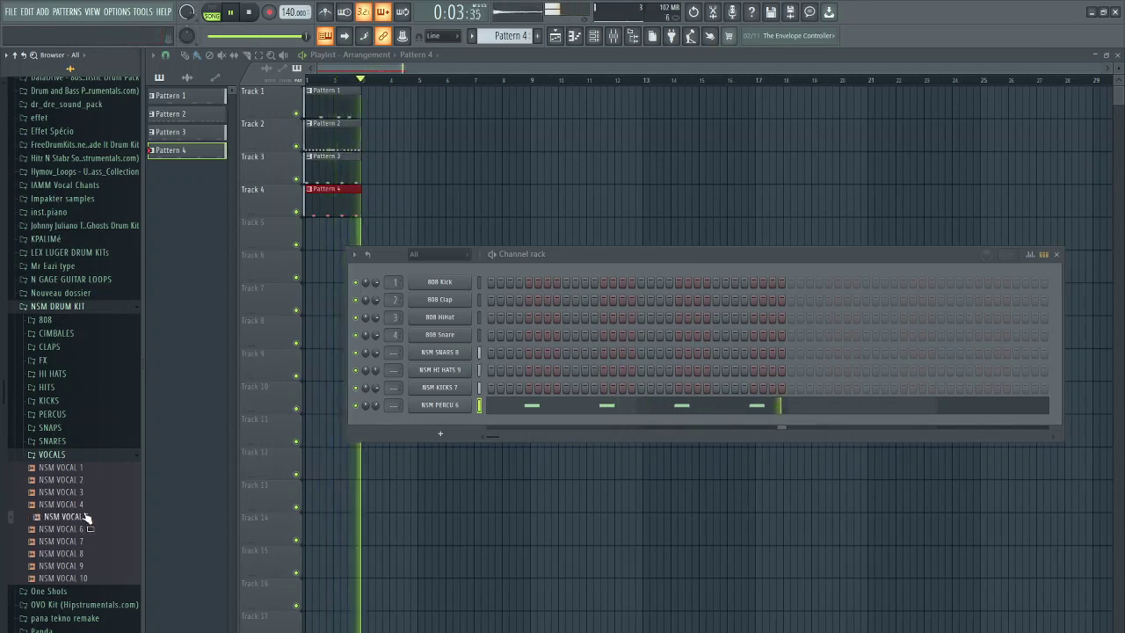
{"action": "left_click", "coordinate": [78, 455]}
{"action": "left_click", "coordinate": [74, 428]}
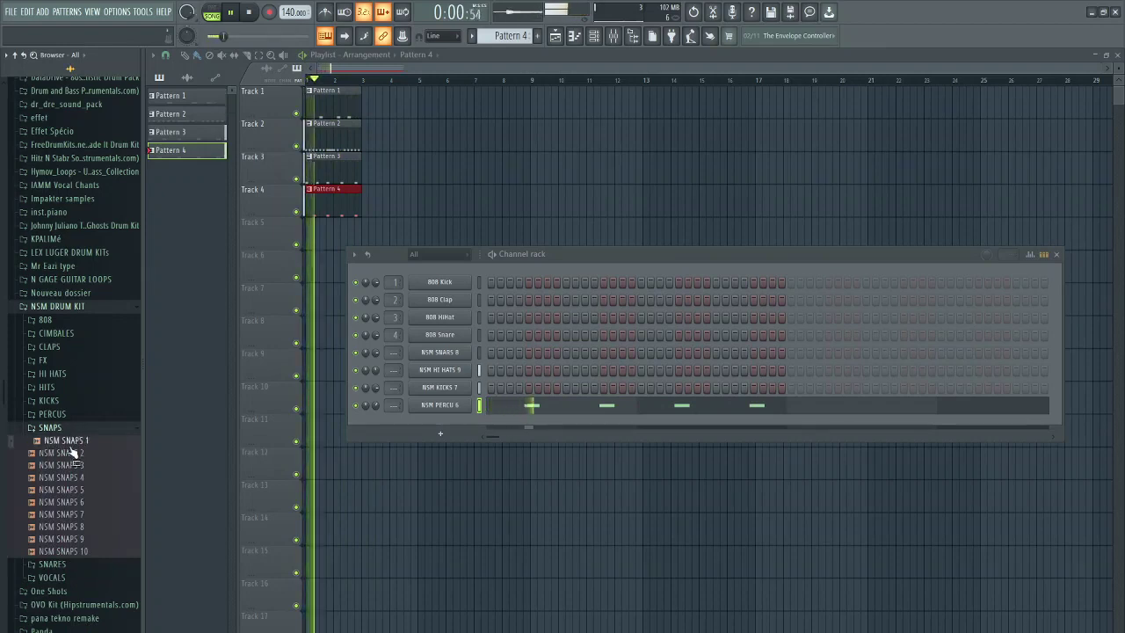
{"action": "left_click", "coordinate": [85, 529]}
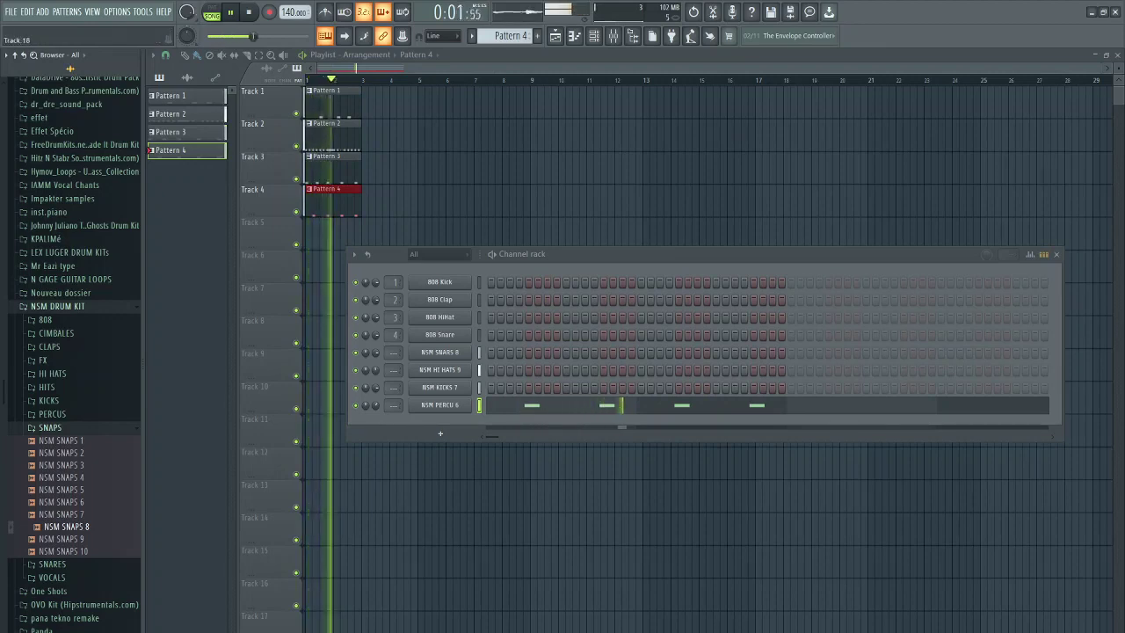
{"action": "left_click", "coordinate": [70, 579]}
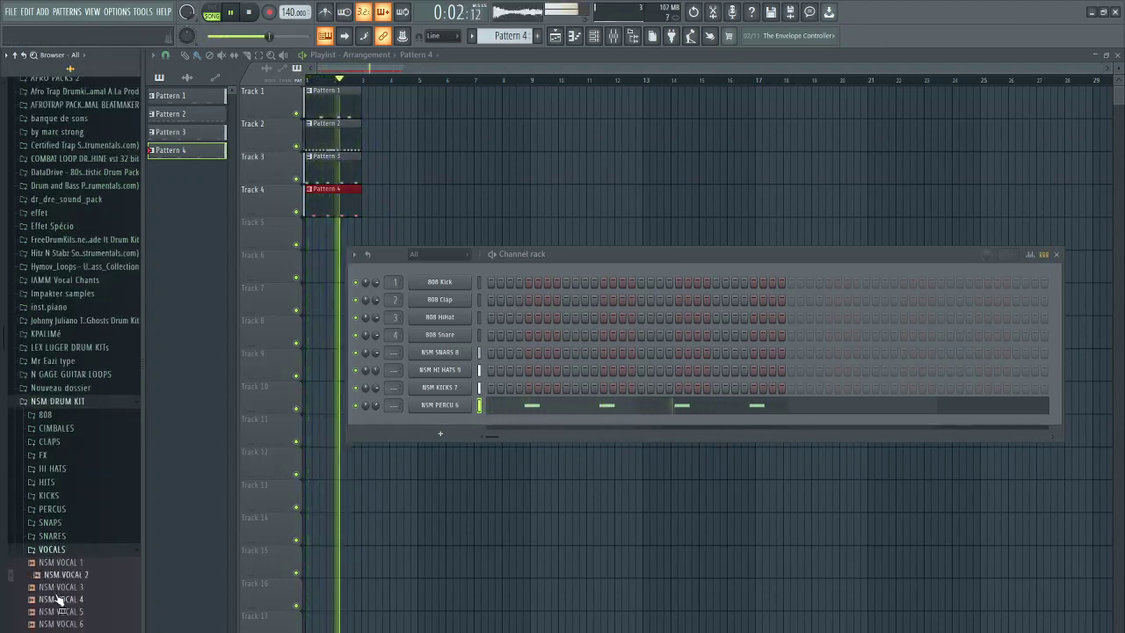